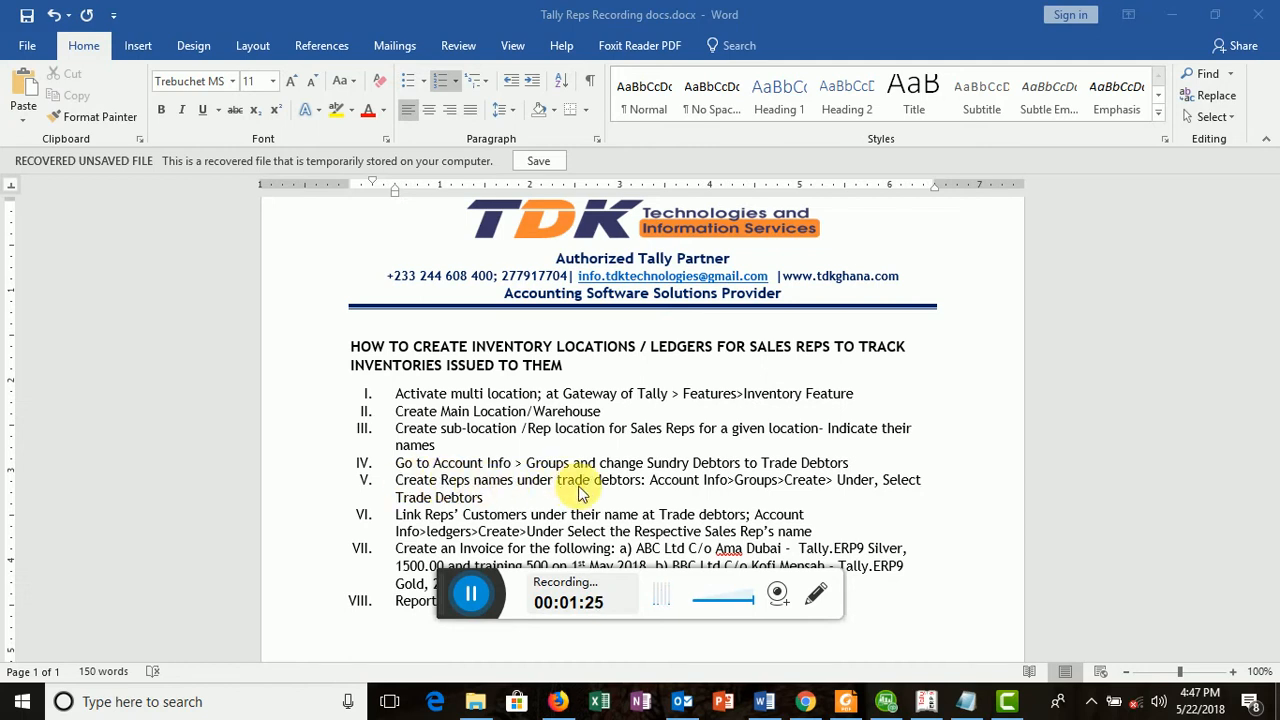
Switch from the Word instructions to Tally.ERP 9 and open the company's Inventory Features
left_click(728, 490)
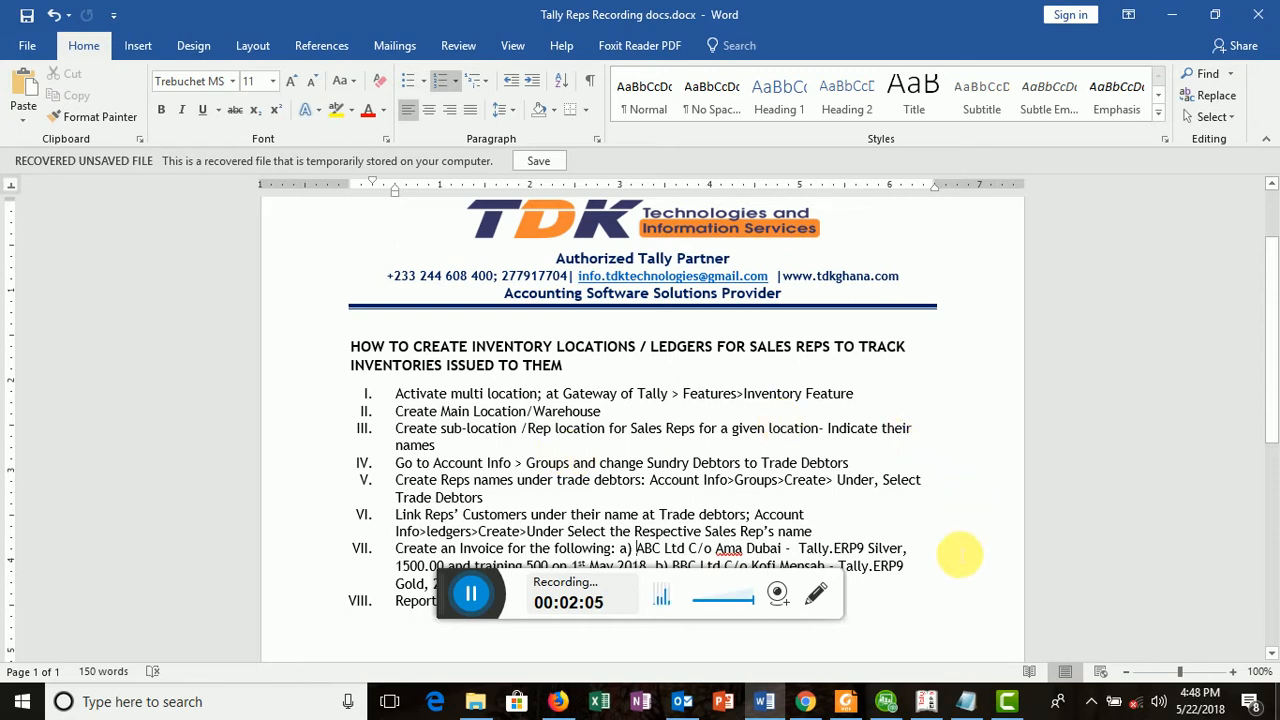
left_click(926, 702)
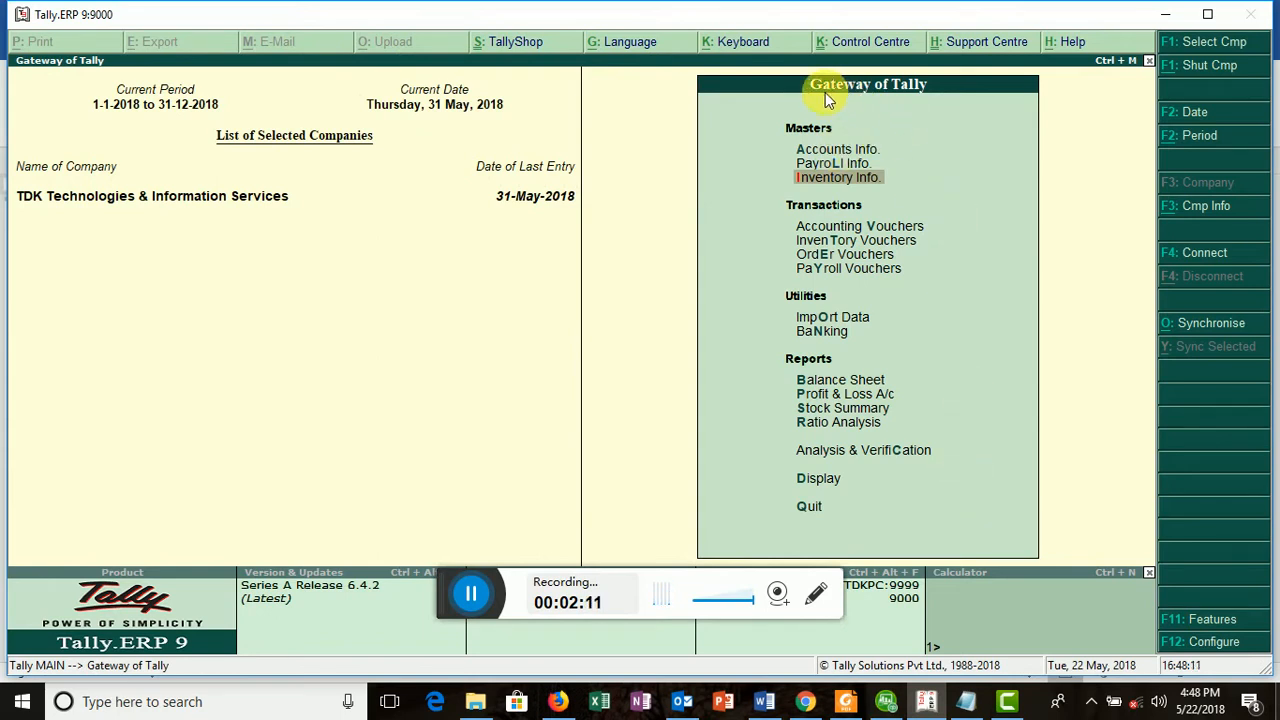
left_click(1190, 624)
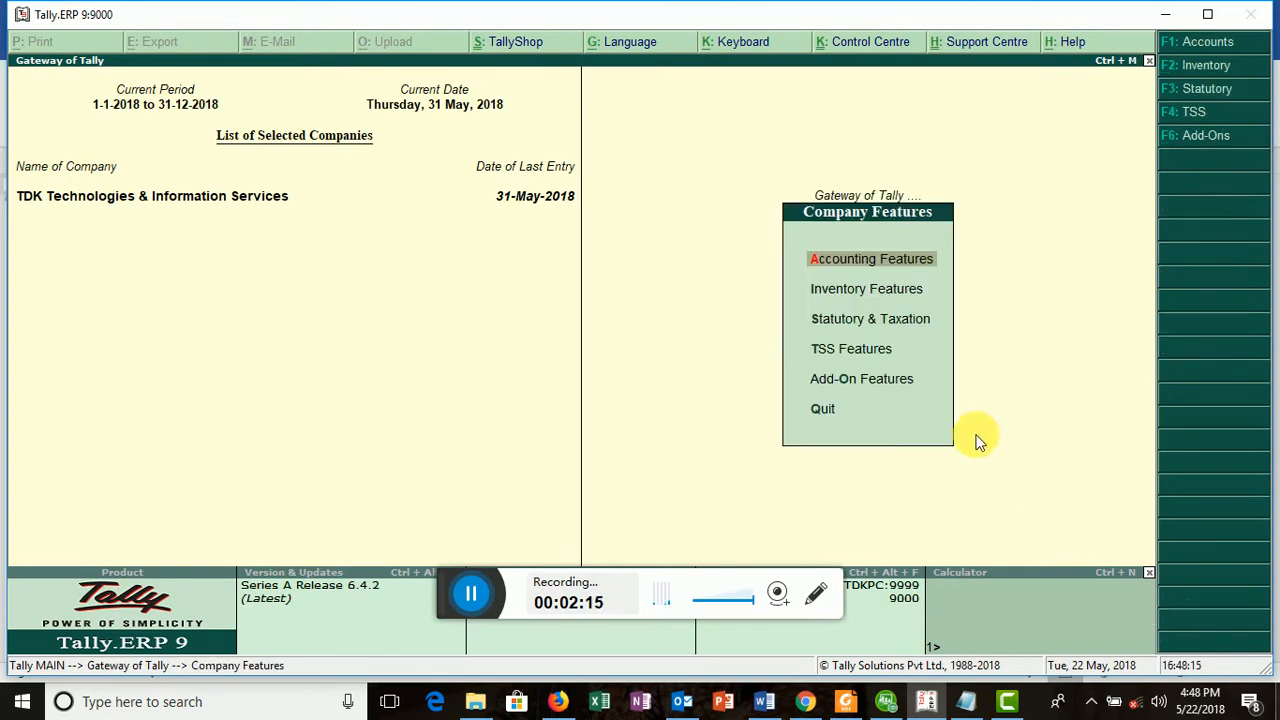
left_click(820, 295)
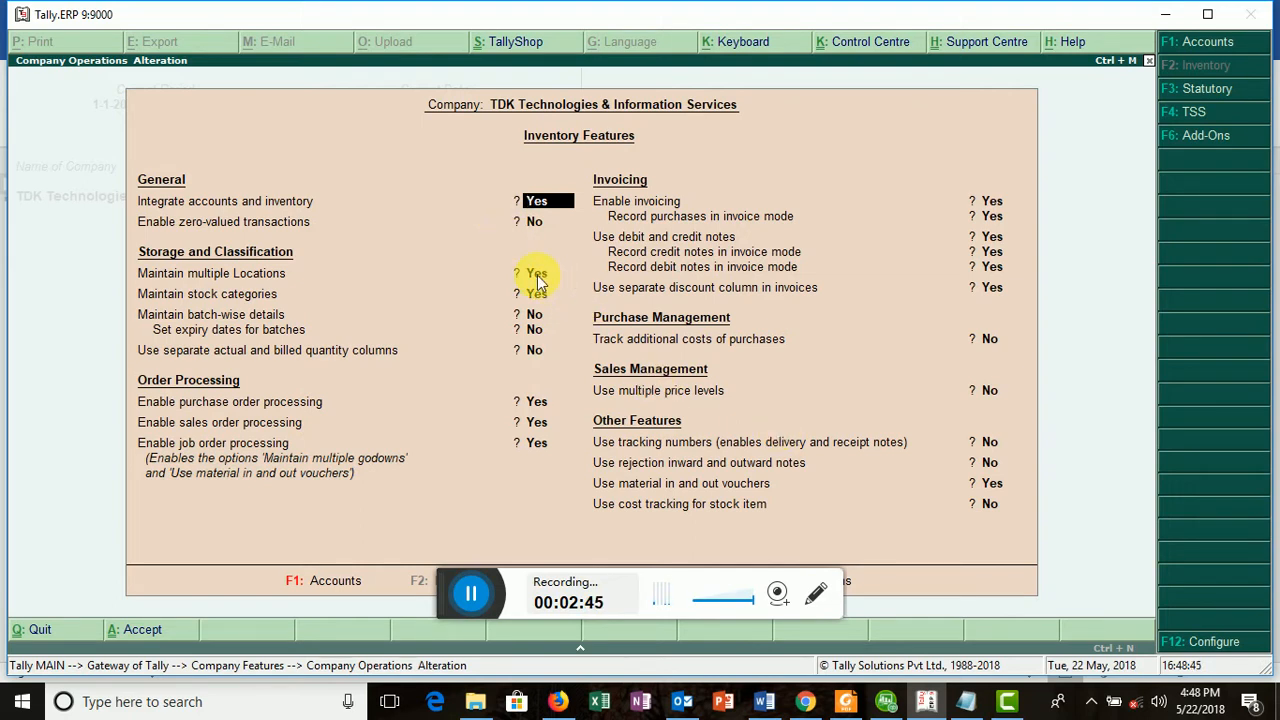
Accept the inventory features for the company with Maintain multiple Locations set to Yes
key("Return")
key("Return")
key("Return")
key("Return")
key("Return")
key("Return")
key("Return")
key("Return")
key("Return")
key("Return")
key("Return")
key("Return")
key("Return")
key("Return")
key("Return")
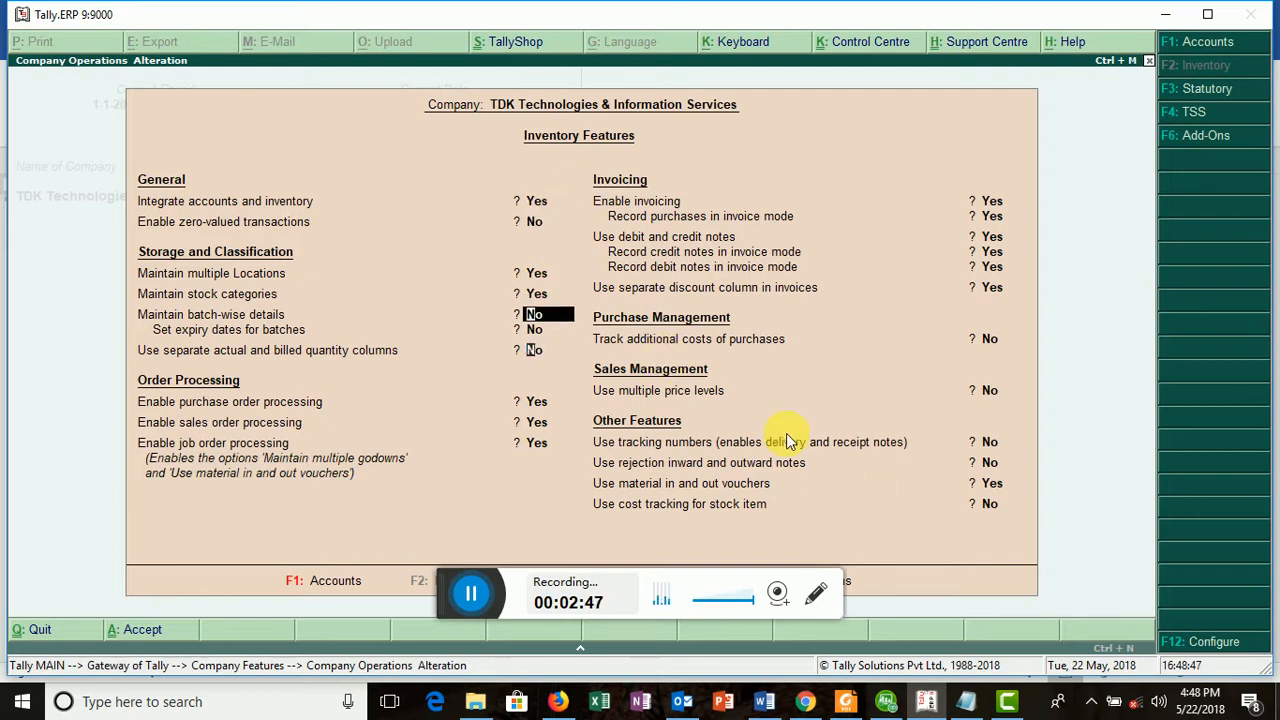
key("Return")
key("Return")
key("Return")
key("Return")
key("Return")
key("Return")
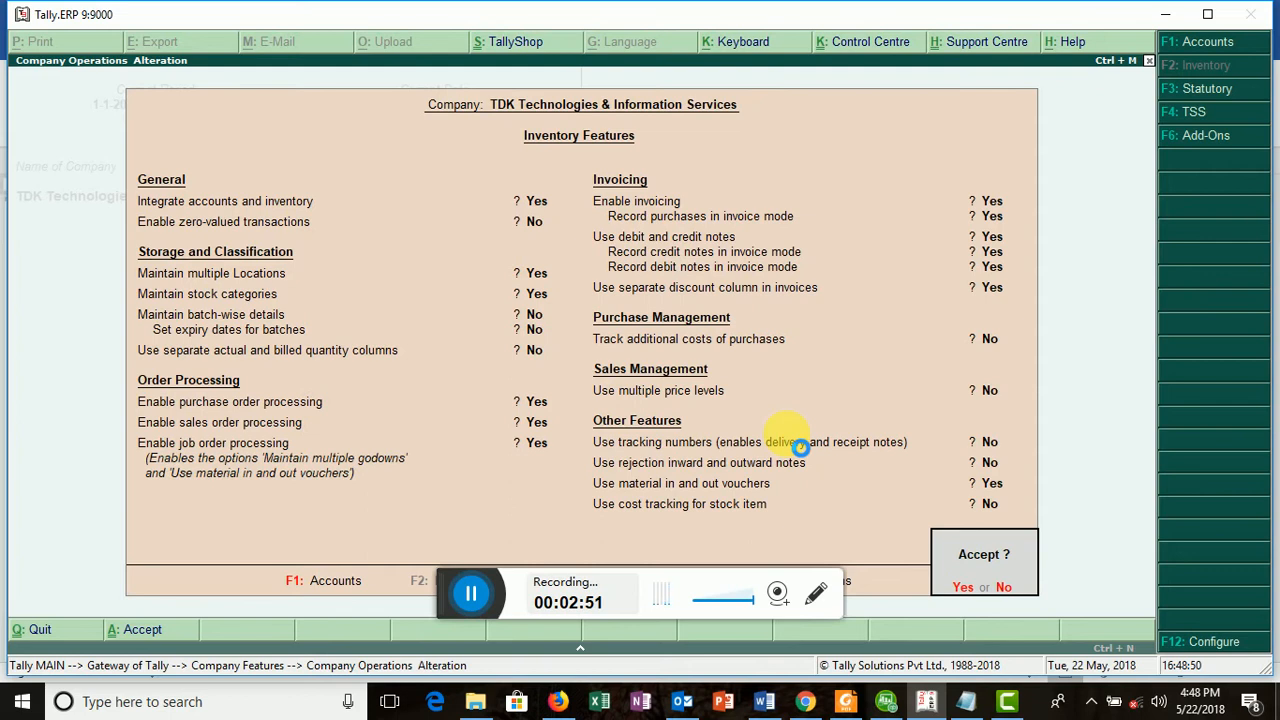
key("Return")
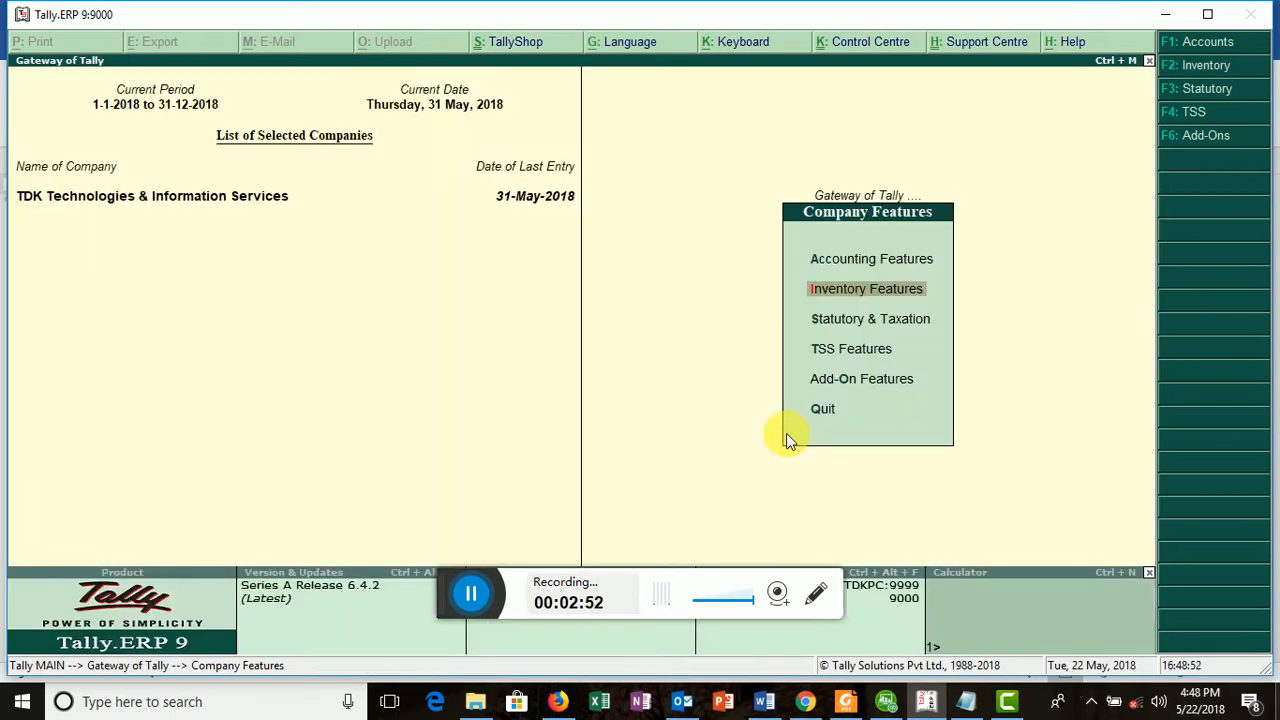
Check the location-creation instructions in the Word document and return to the Gateway of Tally
left_click(763, 701)
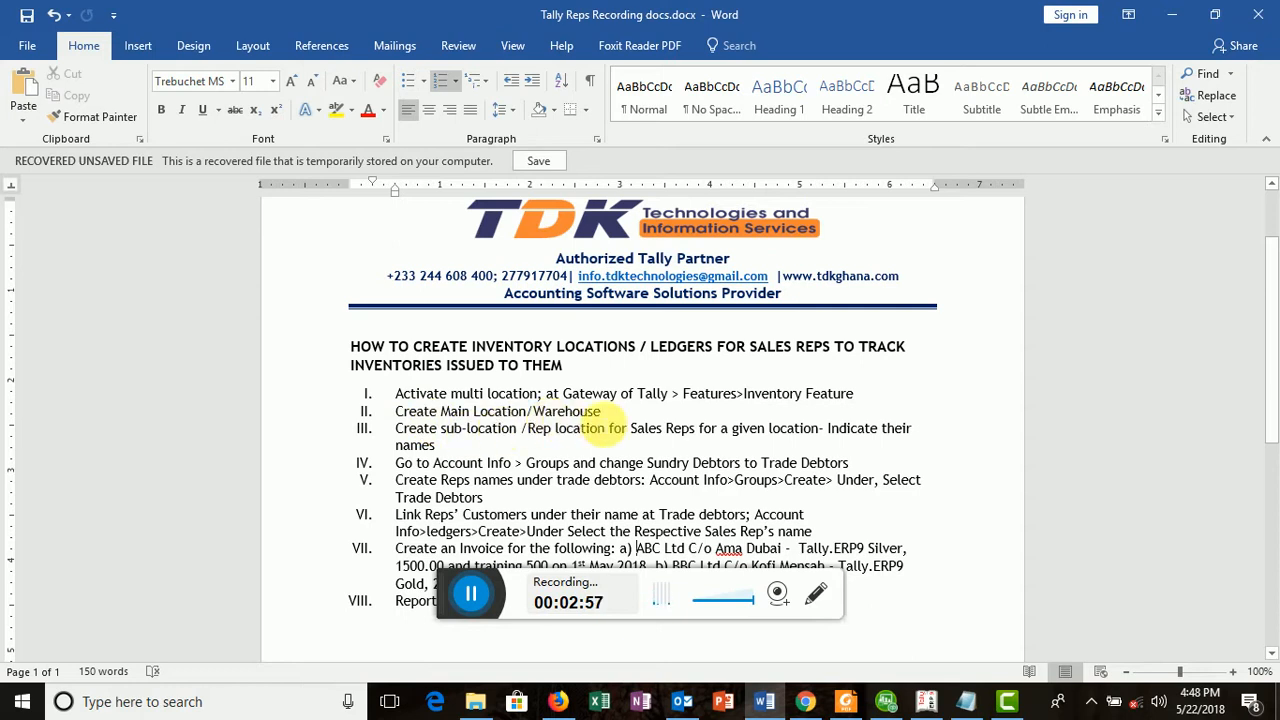
left_click(926, 701)
key("Escape")
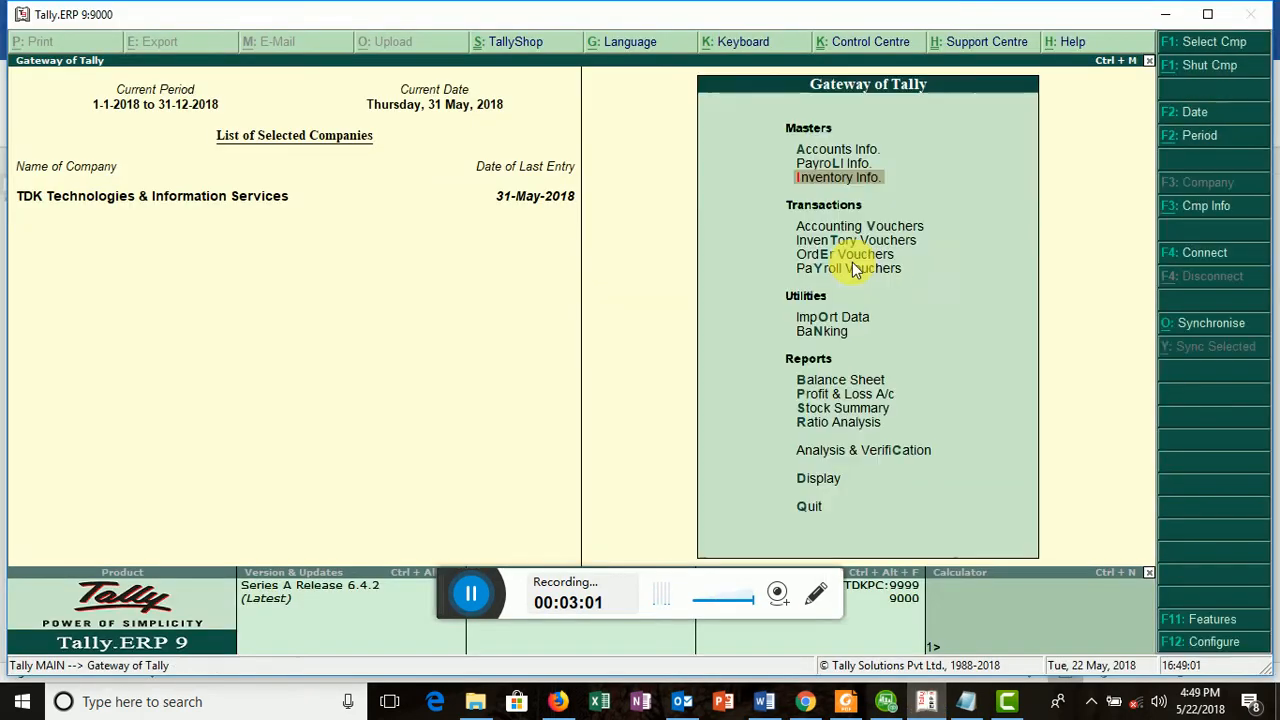
View the blank single-location creation form under Inventory Info and leave it without creating a location
left_click(806, 180)
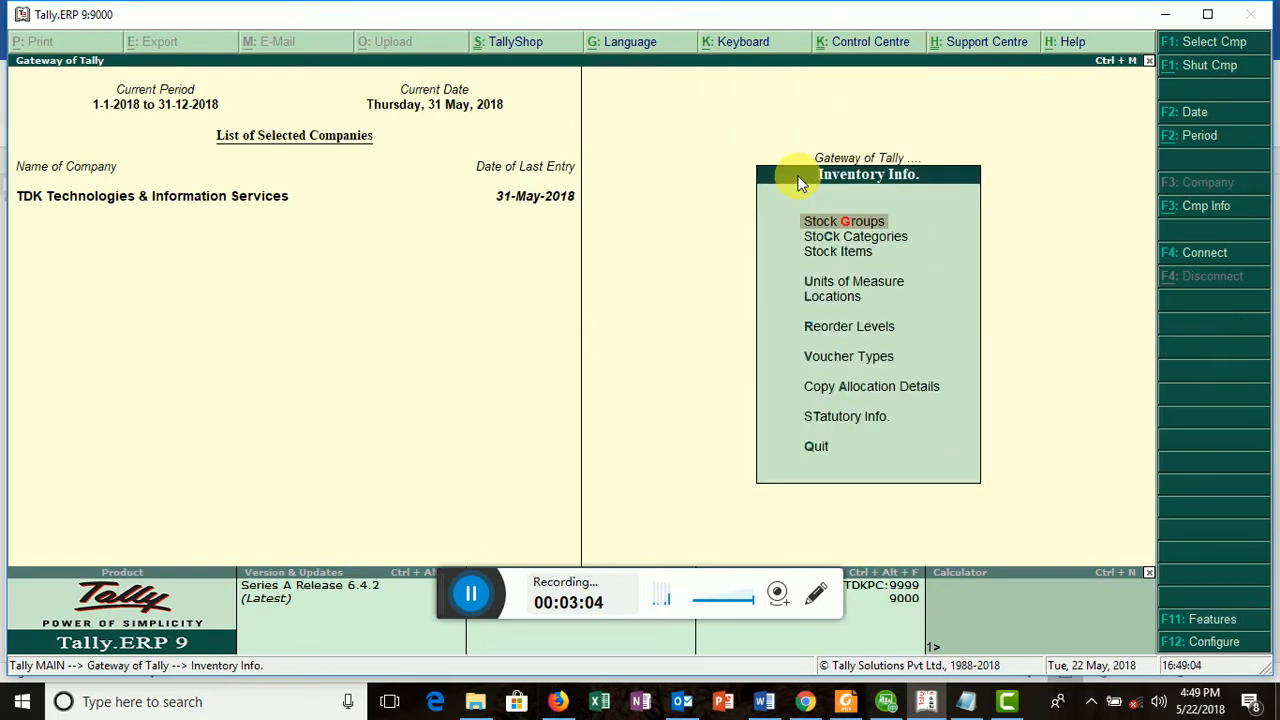
left_click(818, 298)
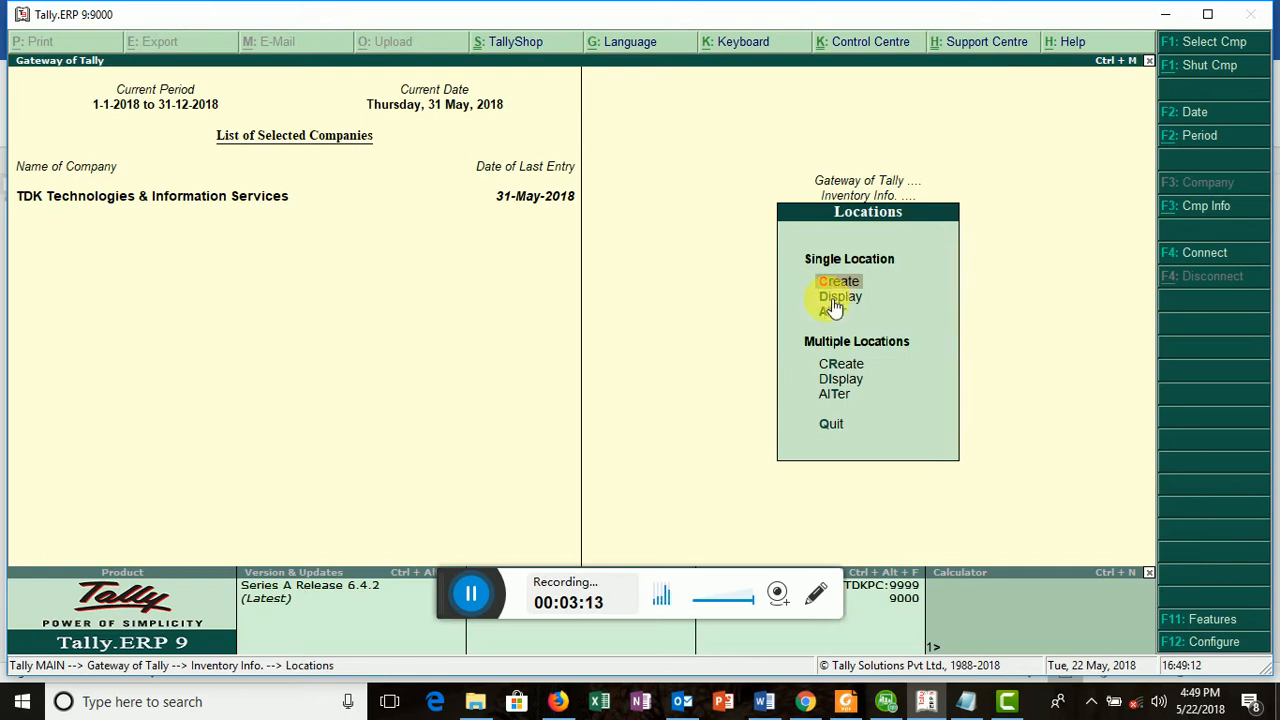
left_click(828, 284)
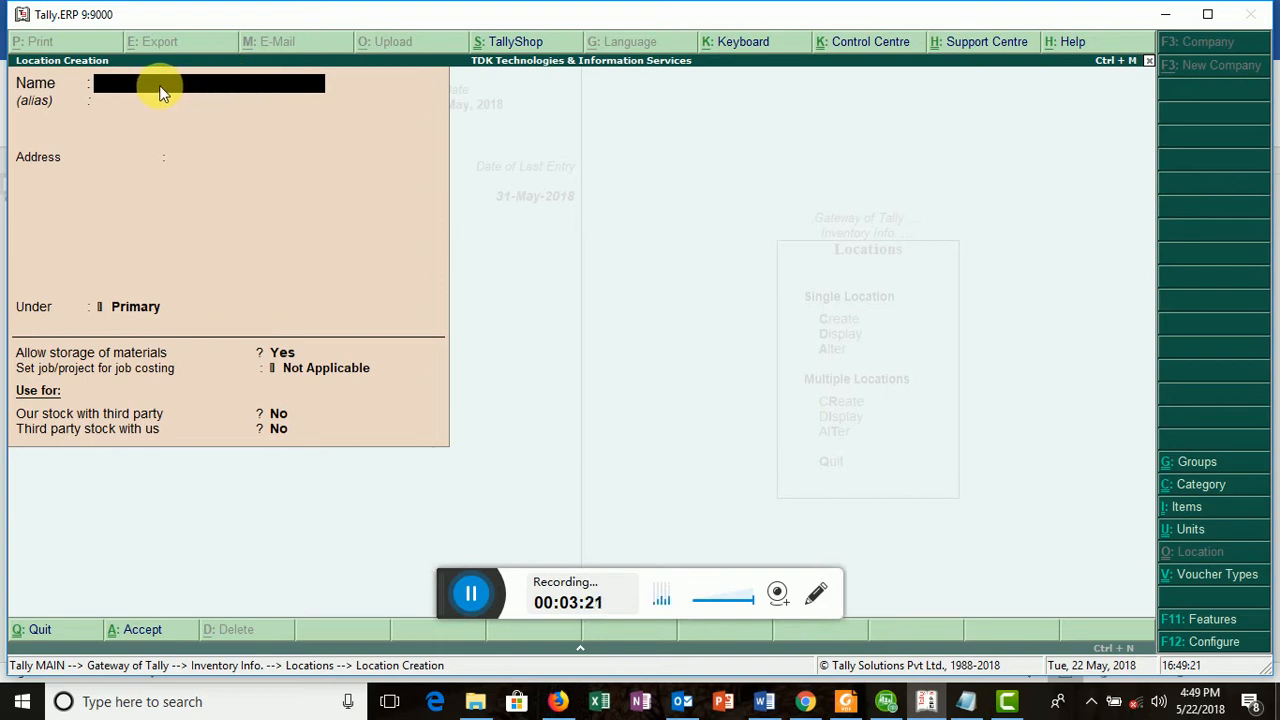
key("Escape")
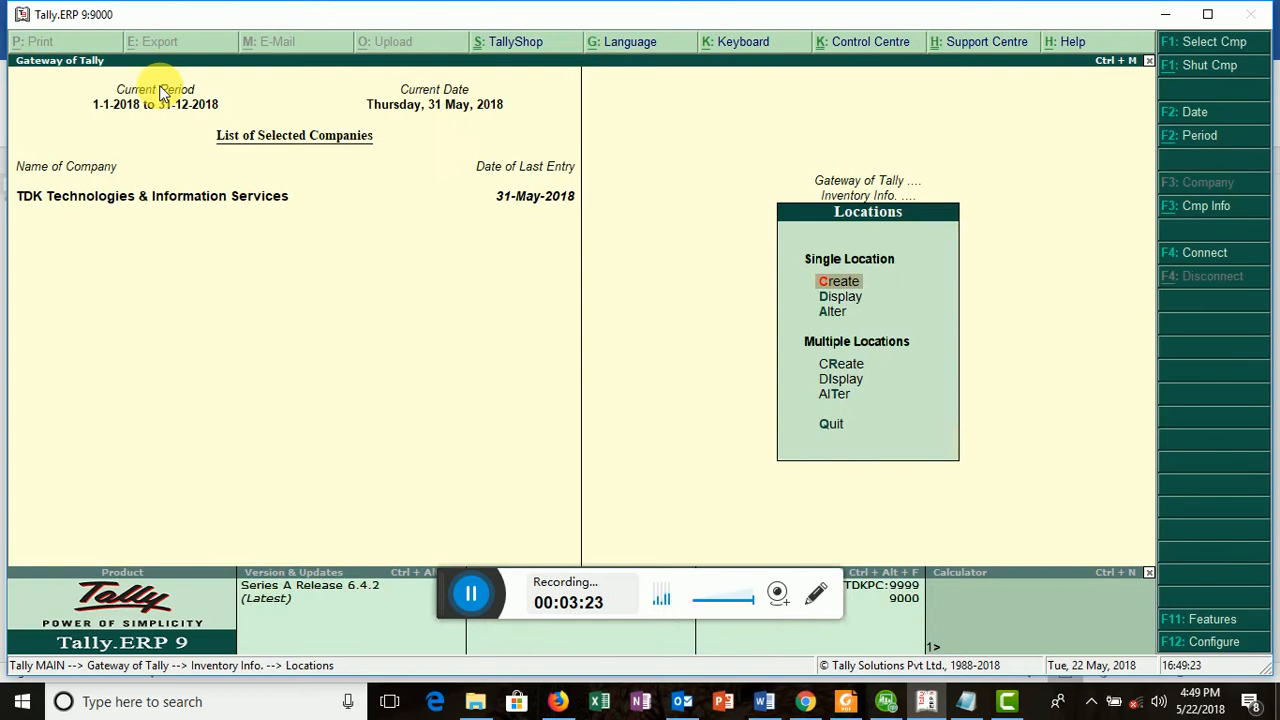
Alter the Main Warehouse location, keeping it under Primary, set its job/project for job costing to Not Applicable, and save it
left_click(832, 313)
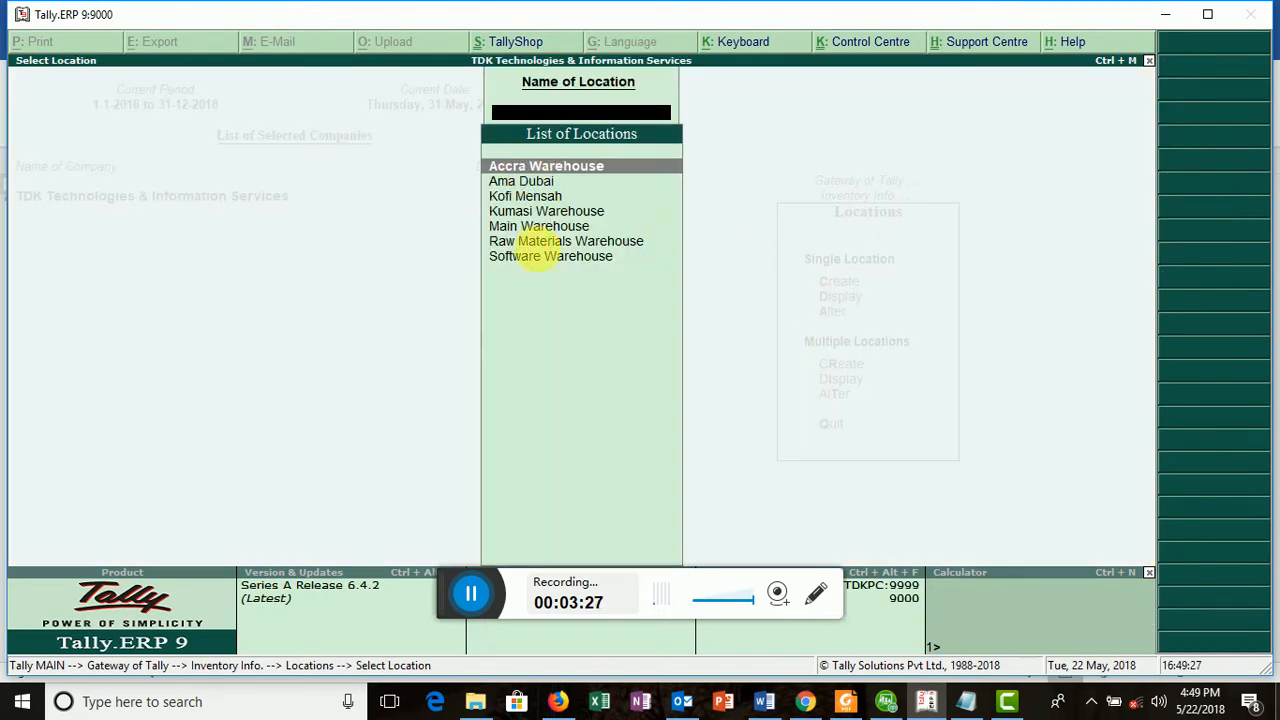
left_click(538, 228)
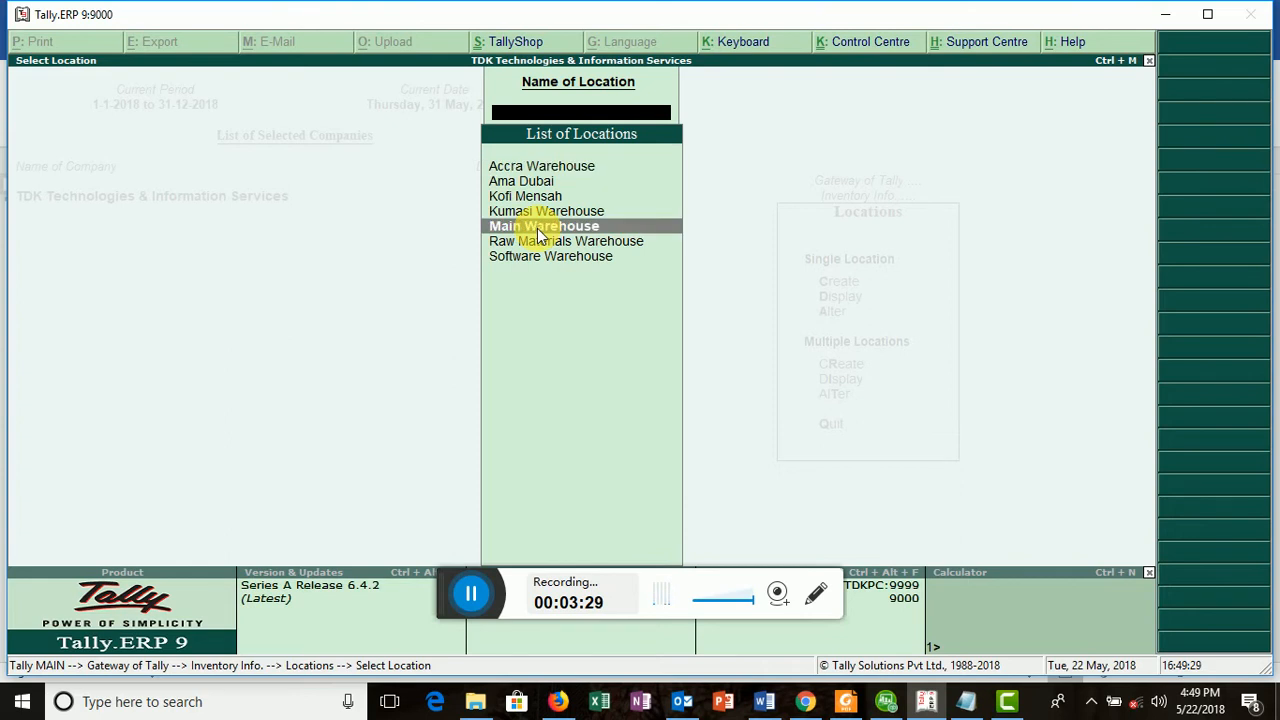
left_click(538, 228)
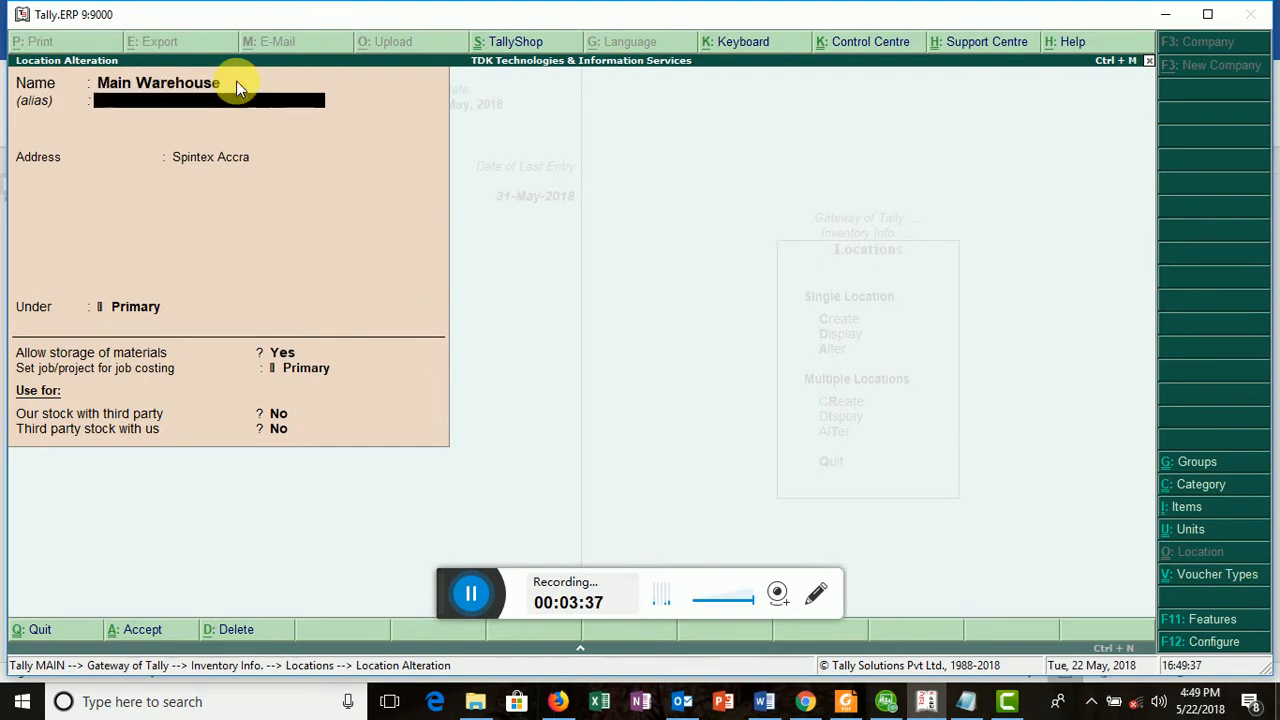
key("Return")
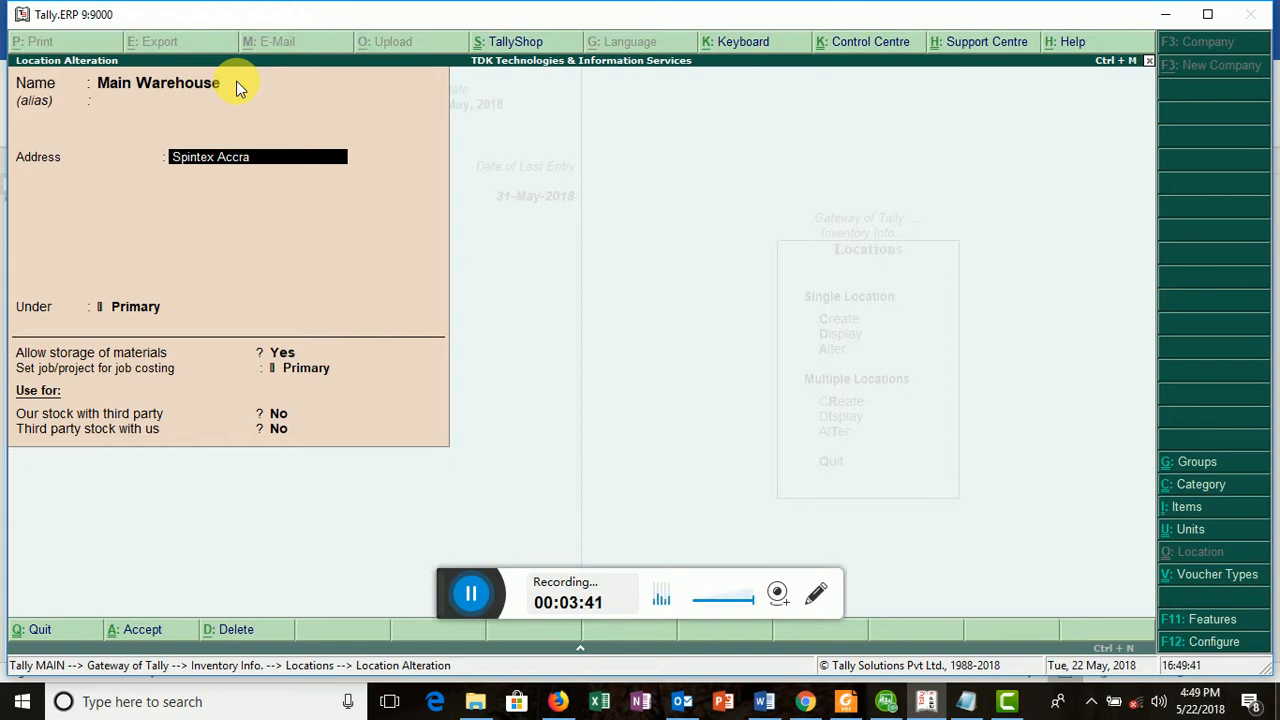
key("Return")
key("Return")
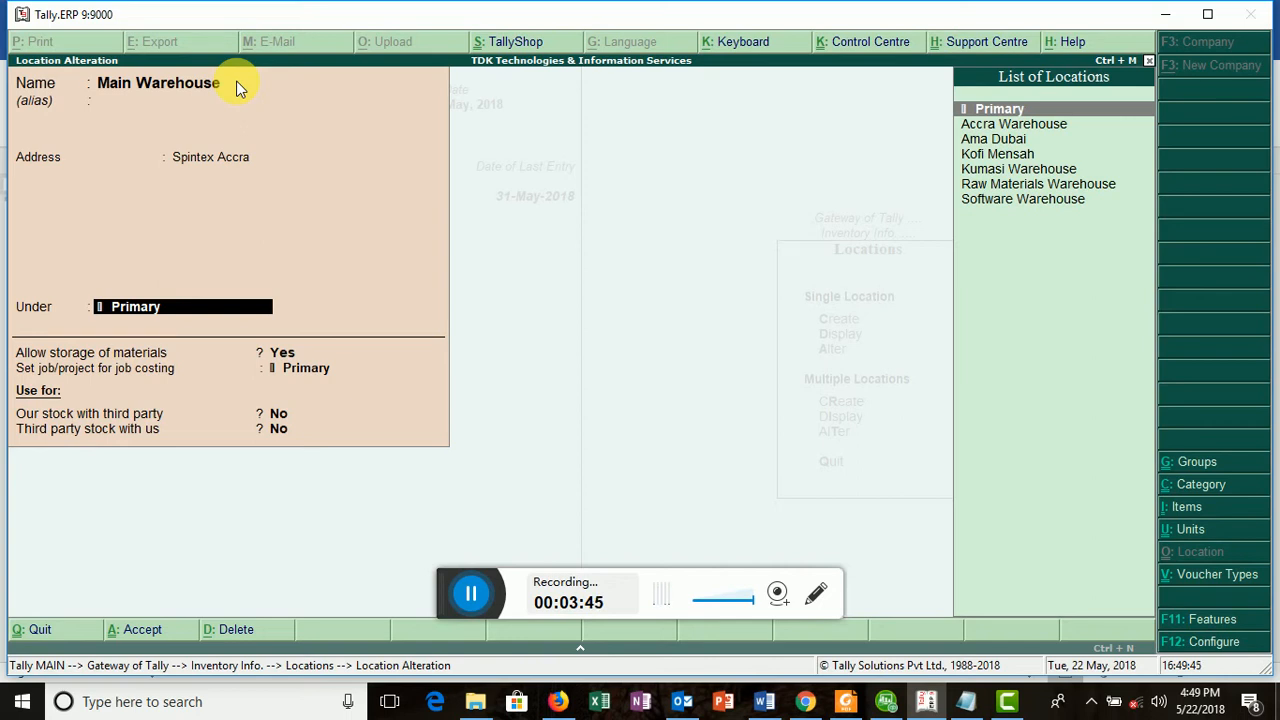
key("Return")
key("Return")
key("Return")
key("Return")
key("Return")
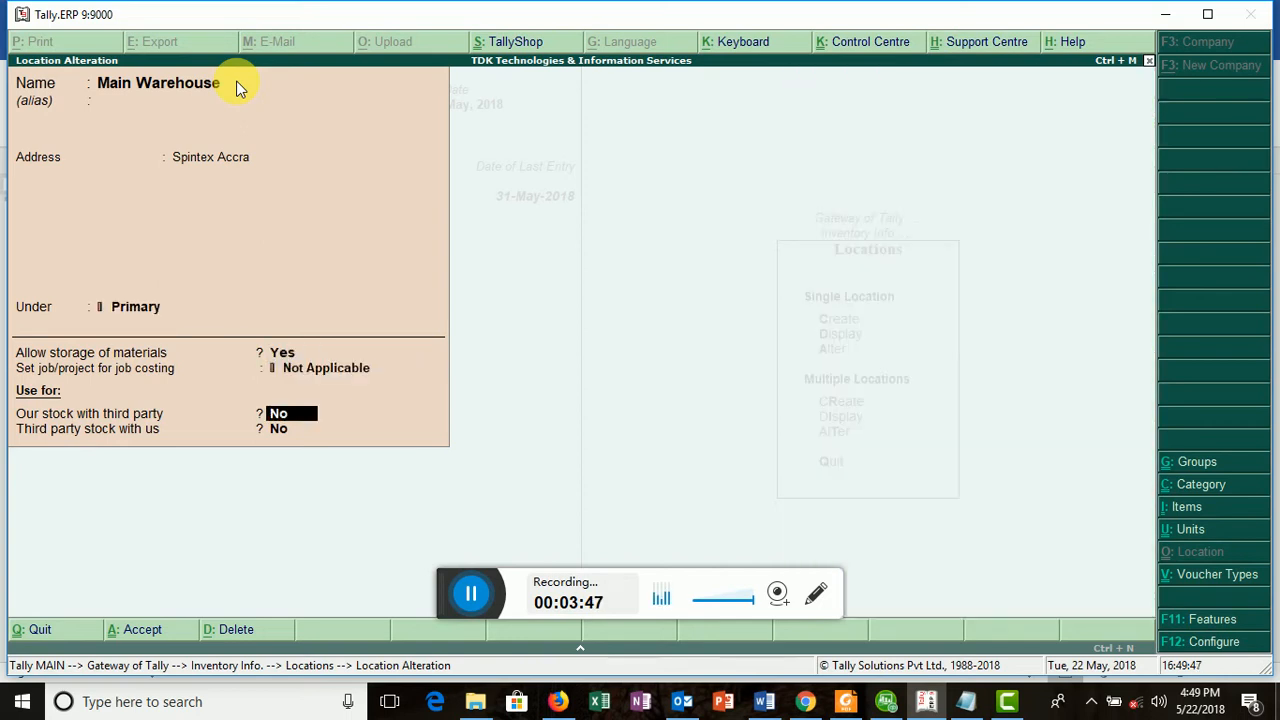
key("Return")
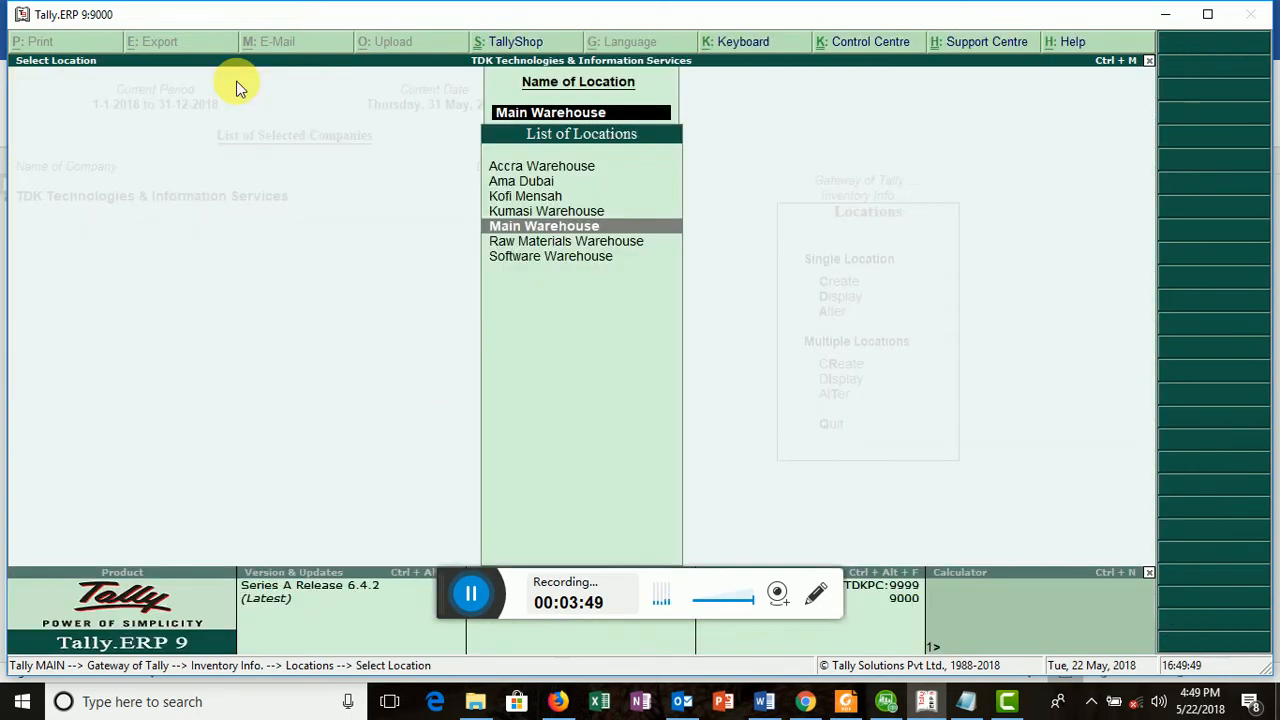
Reopen the list of locations for alteration, examine the Accra Warehouse details, and leave the form without saving
key("Escape")
key("Escape")
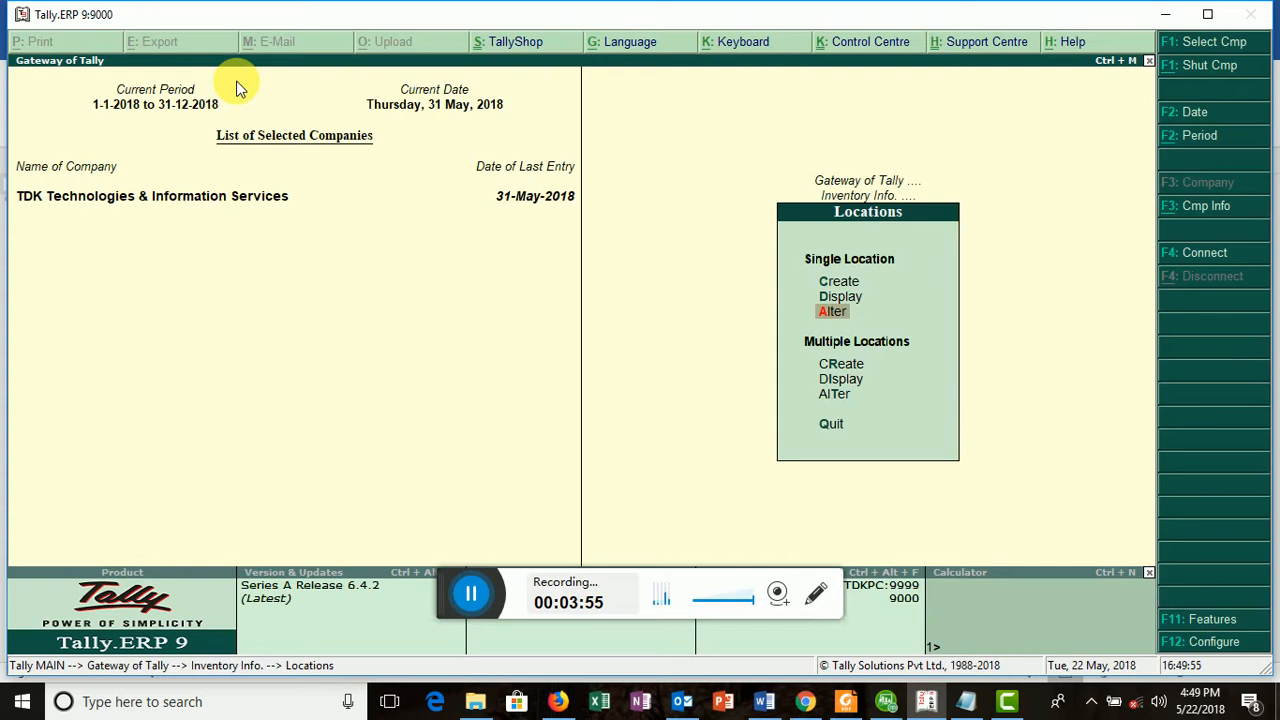
key("Return")
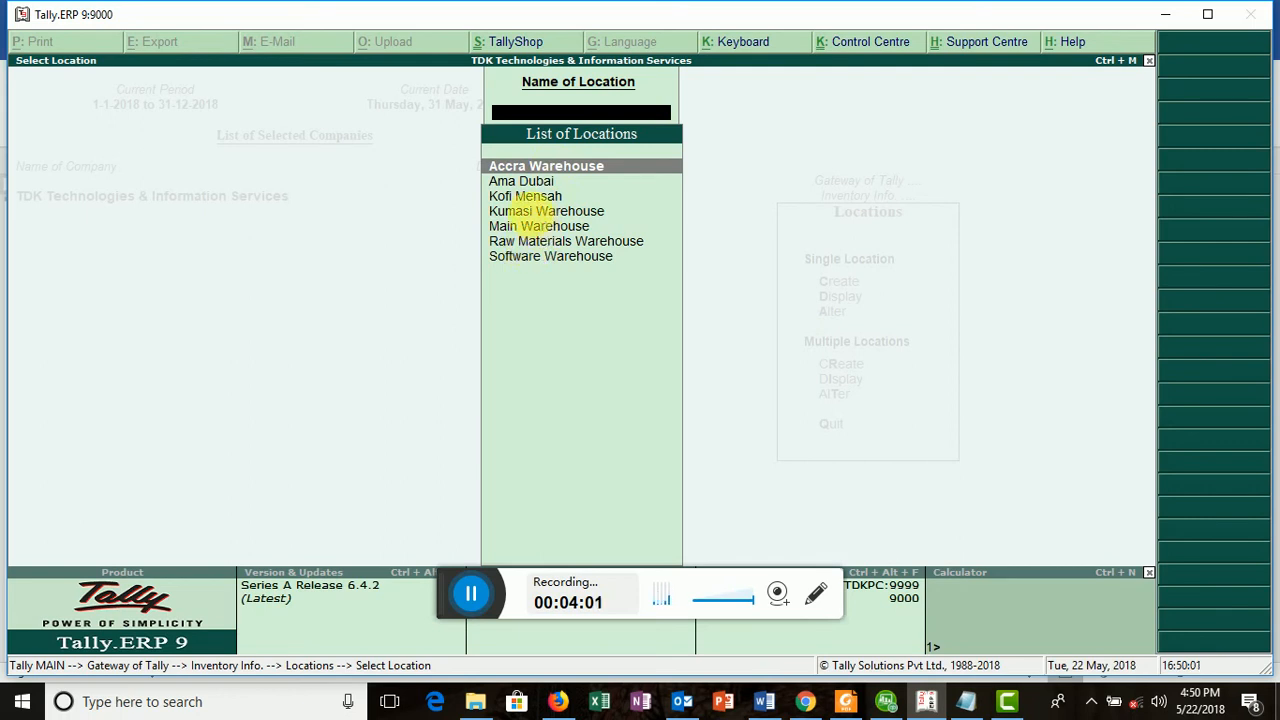
left_click(533, 170)
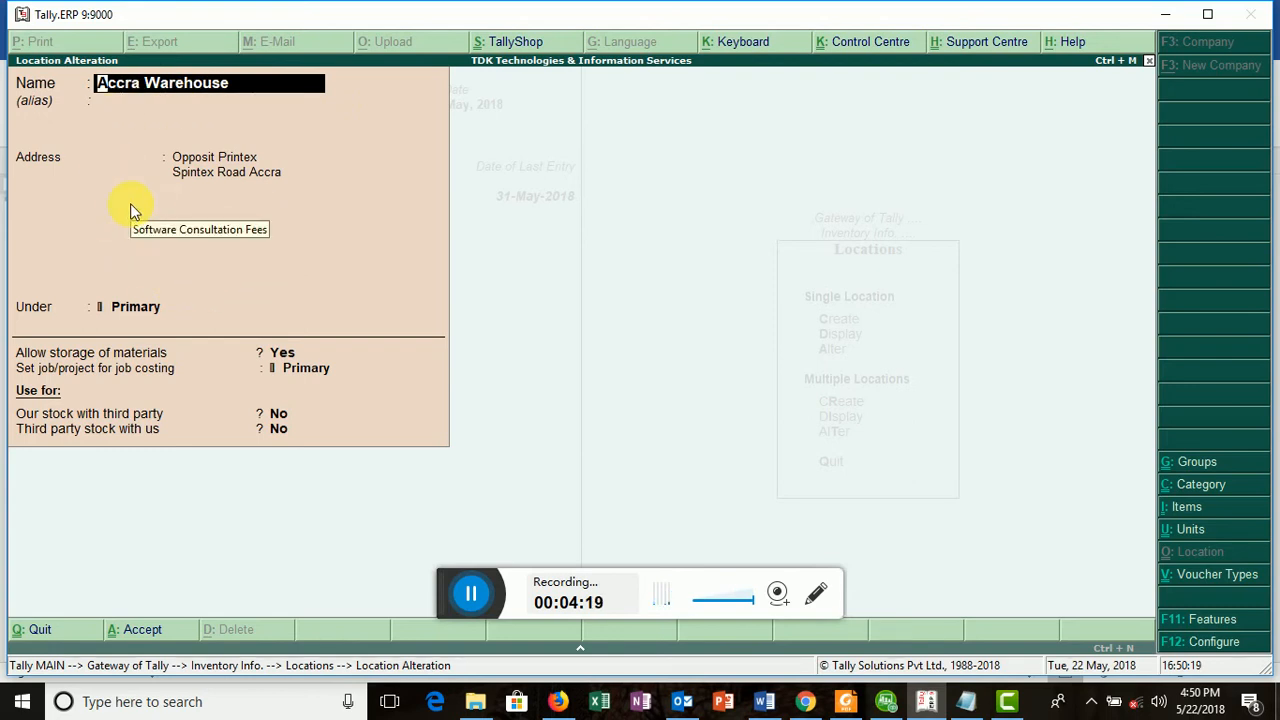
key("Escape")
key("y")
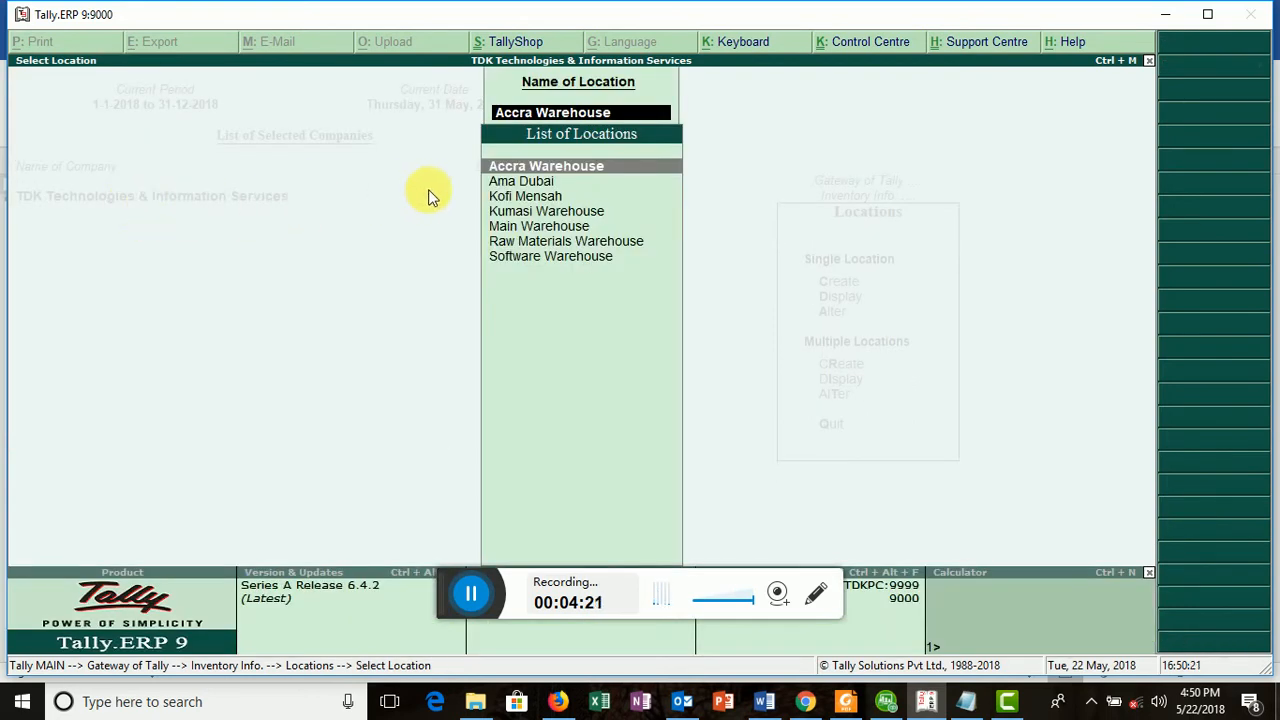
Examine the address and parent location of Kumasi Warehouse, and leave the form without saving
left_click(522, 212)
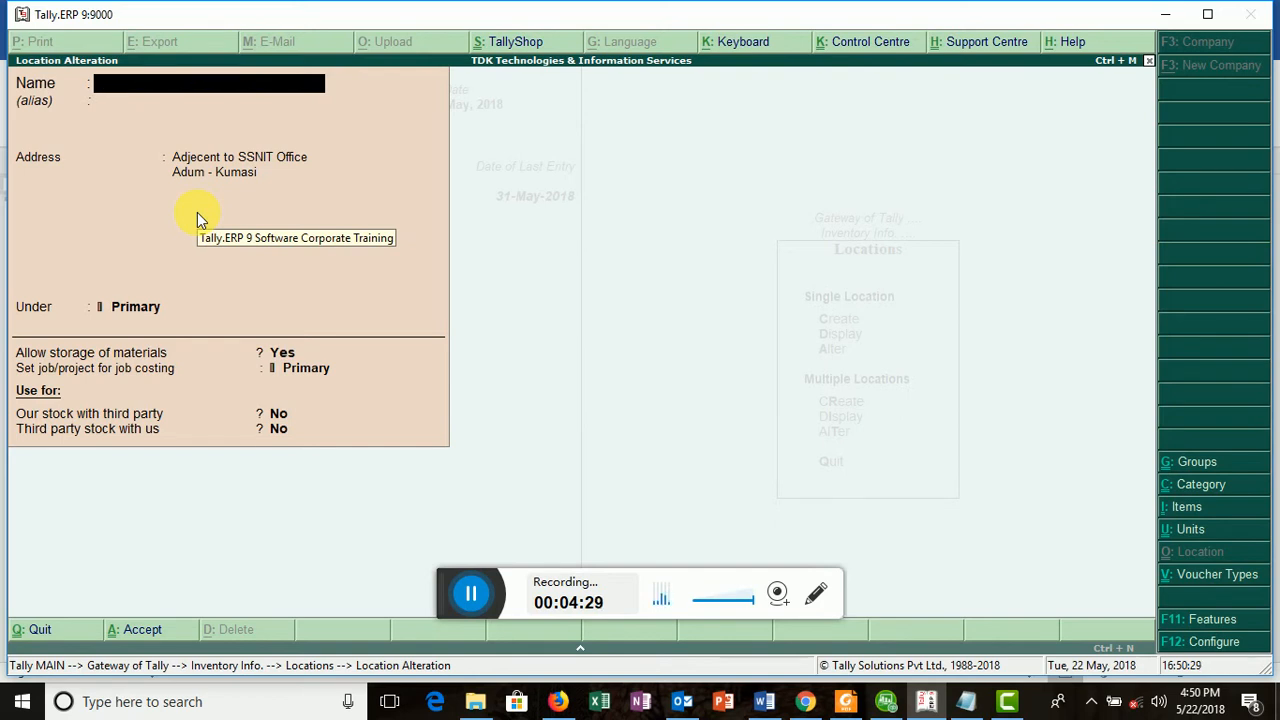
key("Escape")
key("y")
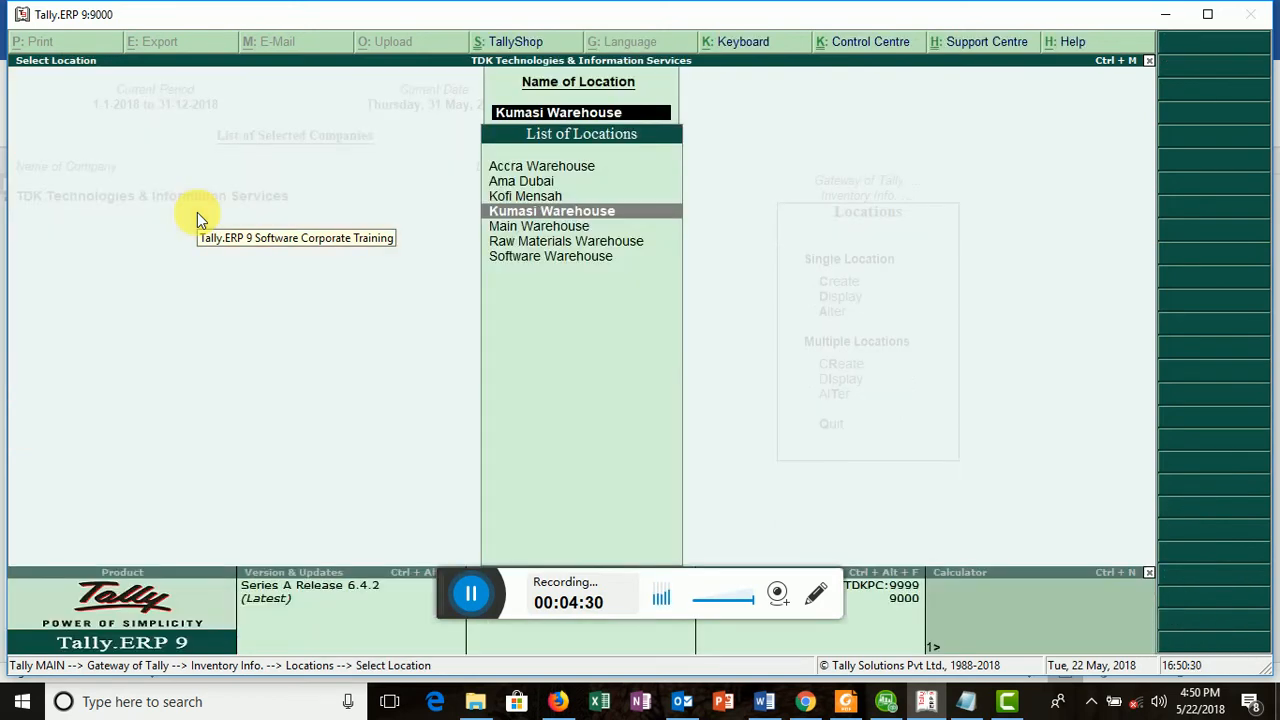
Highlight Main Warehouse, Accra Warehouse and Kumasi Warehouse one after another in the list of locations
left_click(538, 228)
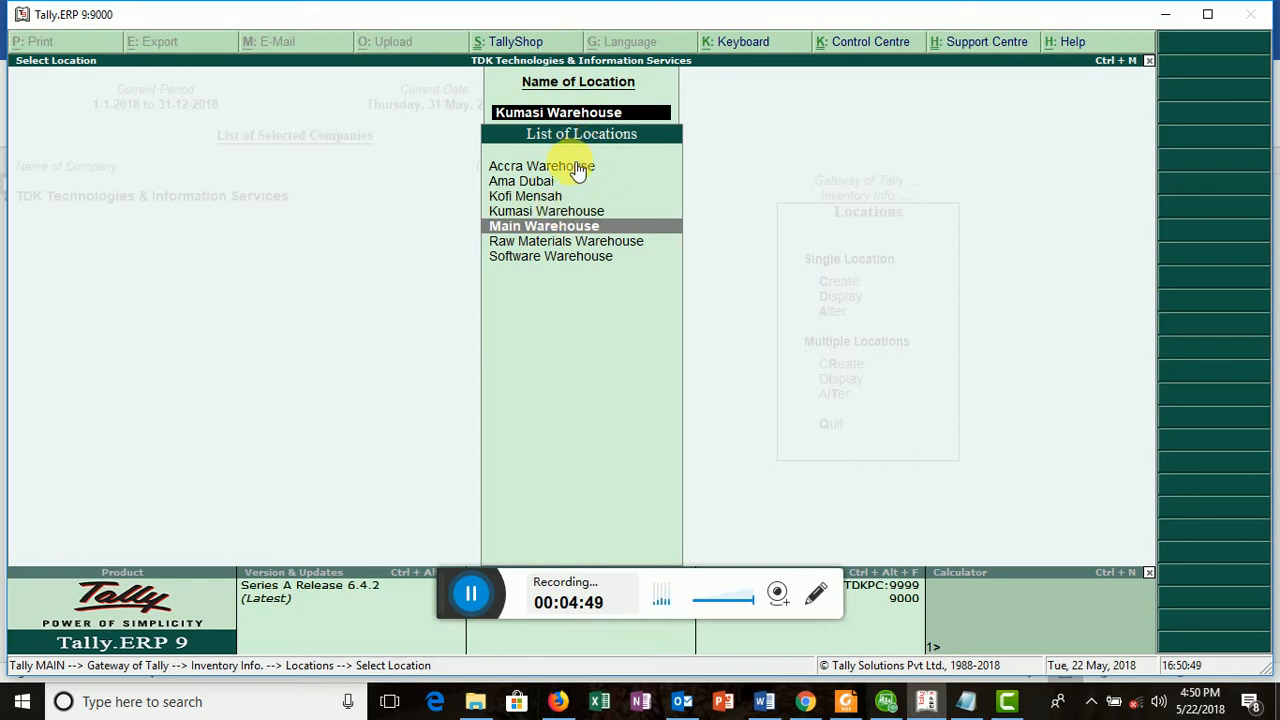
left_click(510, 167)
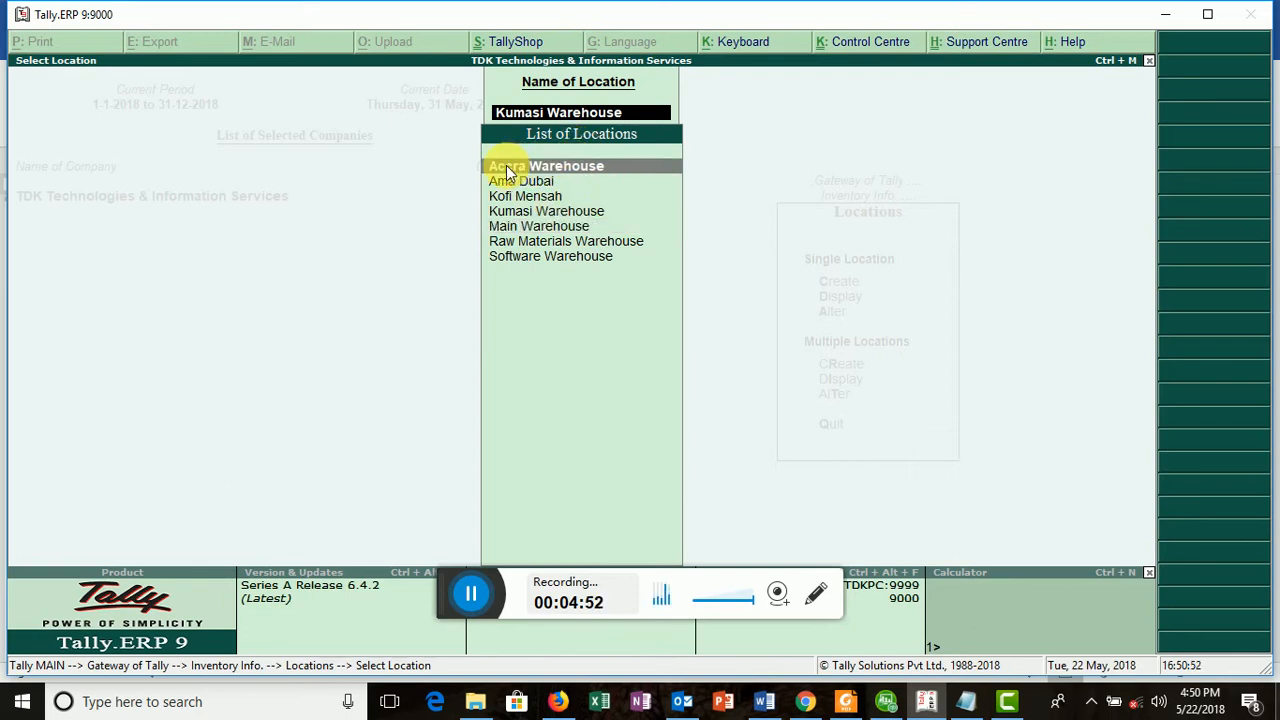
left_click(525, 216)
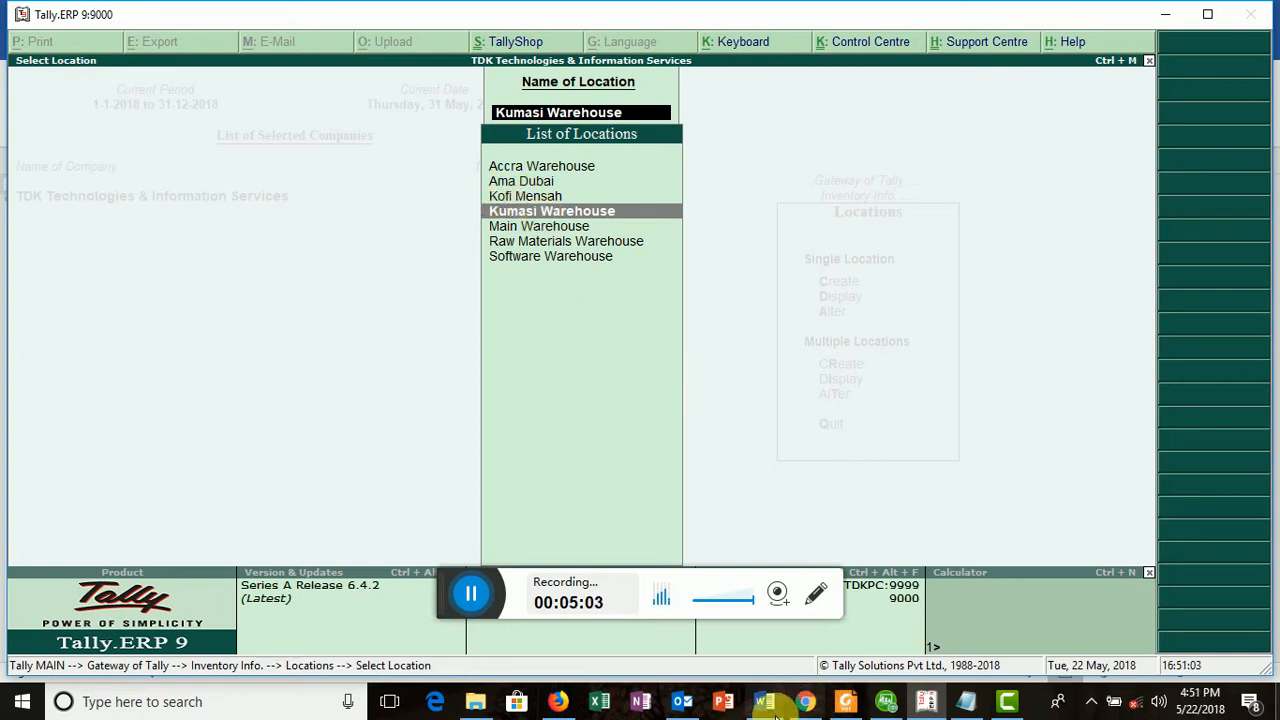
Switch to the Word instructions, highlight "Sundry Debtors" and "Trade Debtors" in item IV, and return to Tally.ERP 9
mouse_move(773, 712)
left_click(779, 636)
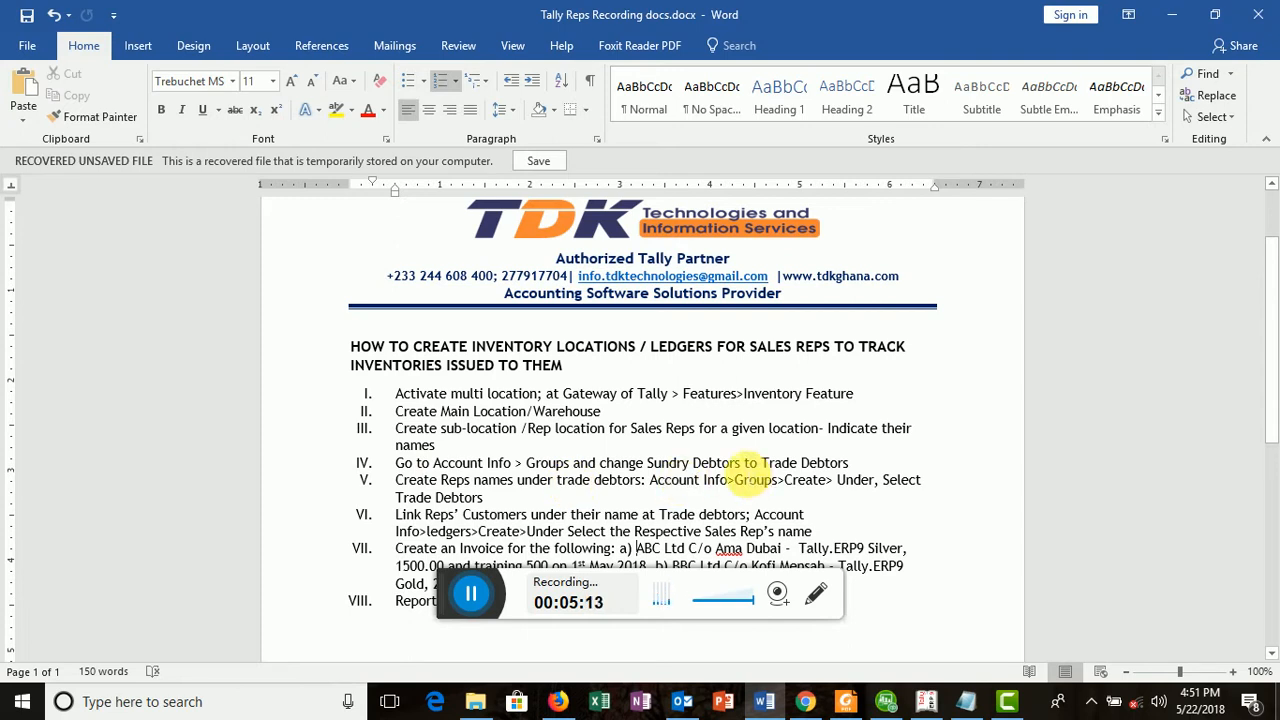
left_click(742, 464)
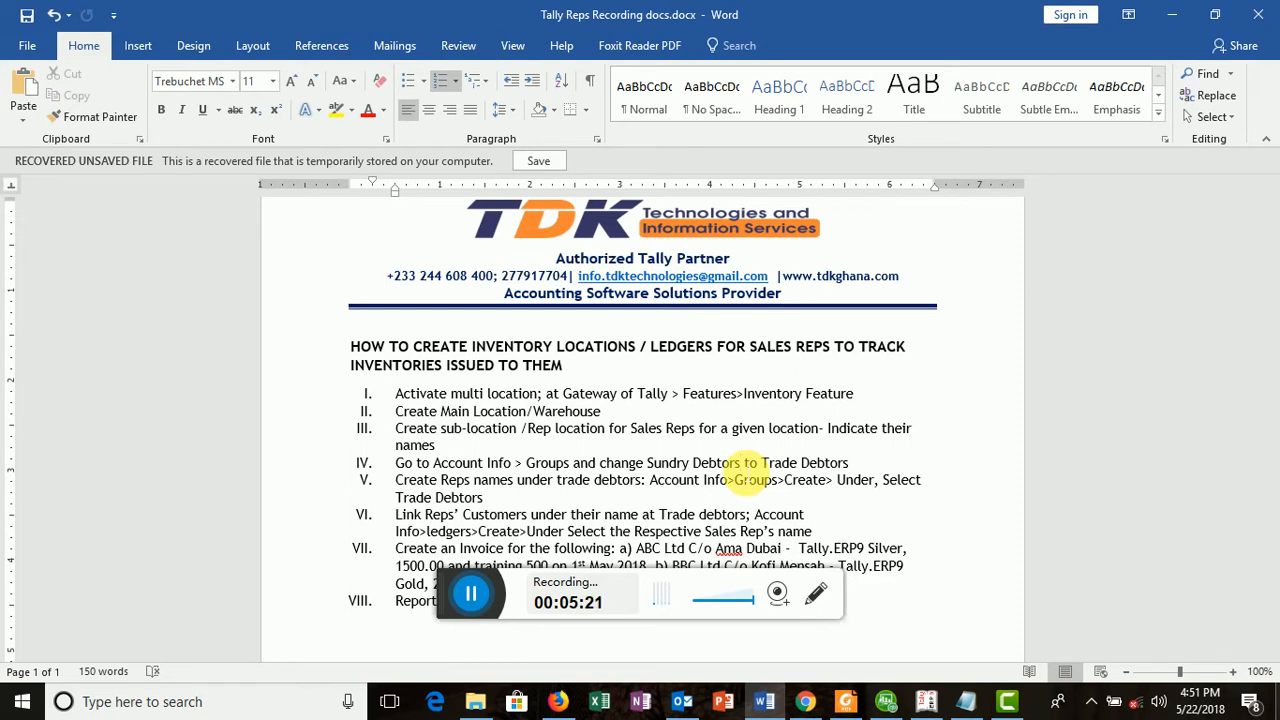
left_click_drag(647, 464, 730, 472)
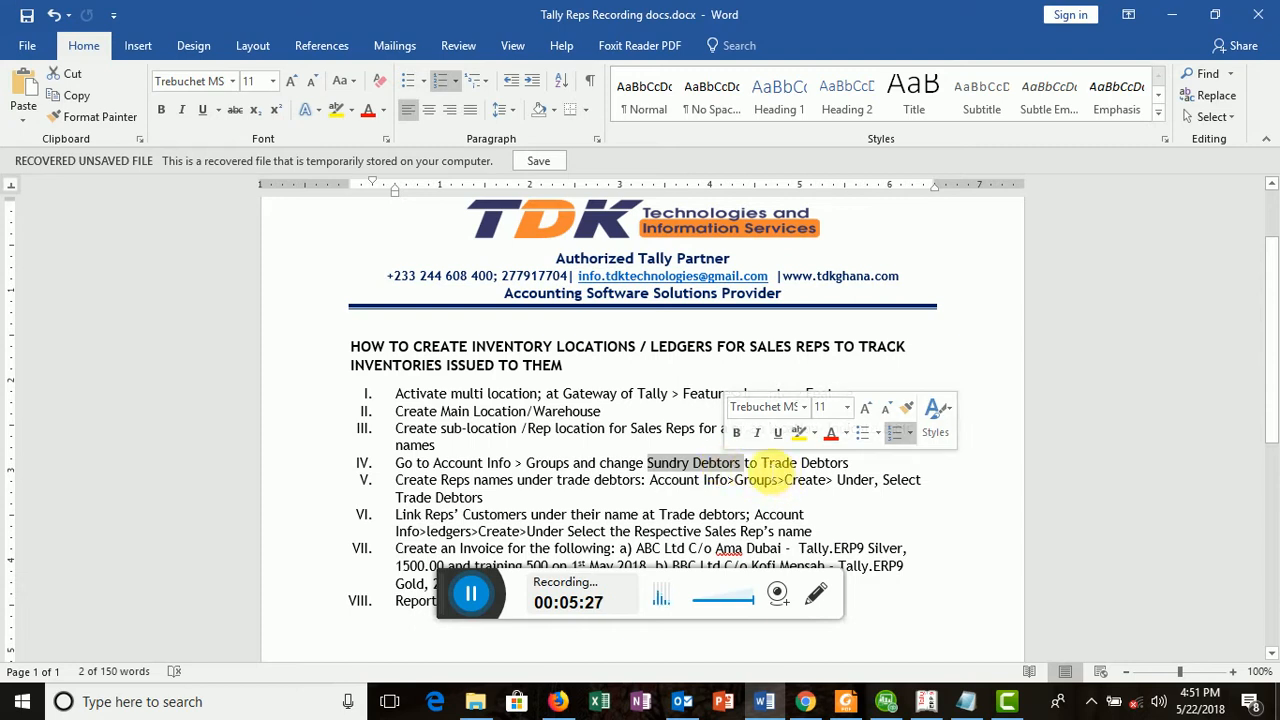
left_click_drag(760, 470, 862, 476)
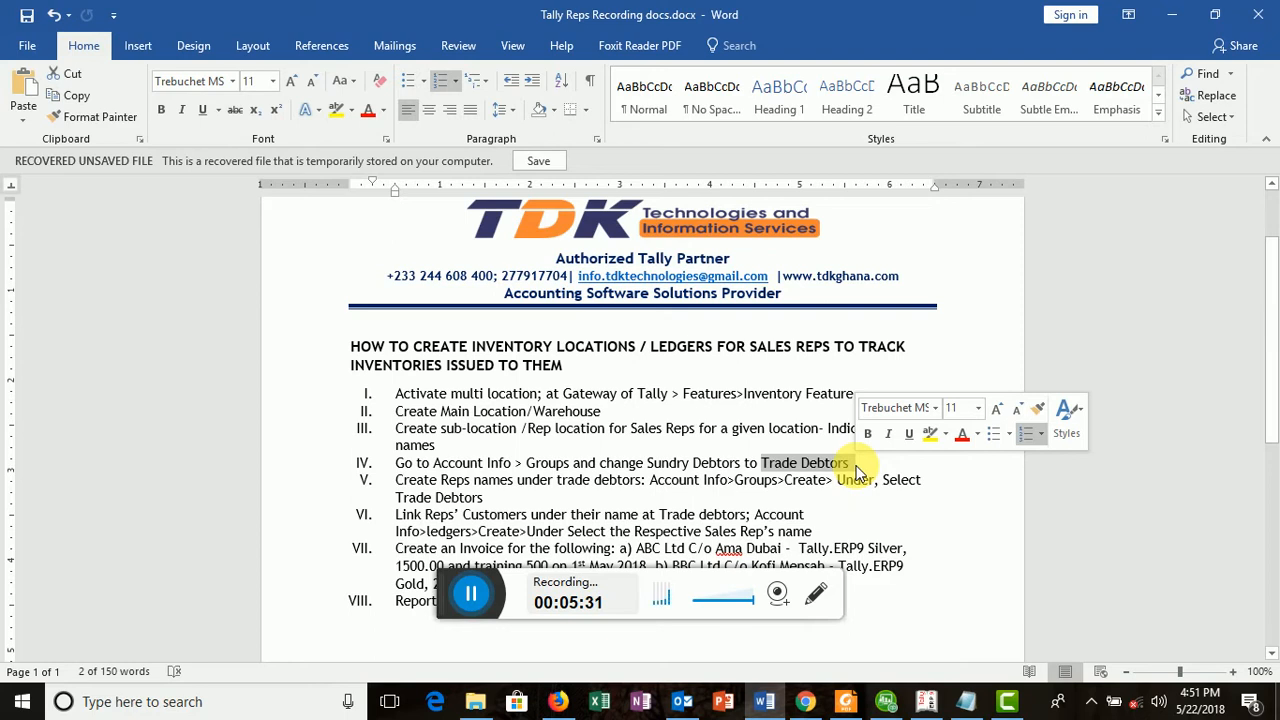
left_click(469, 596)
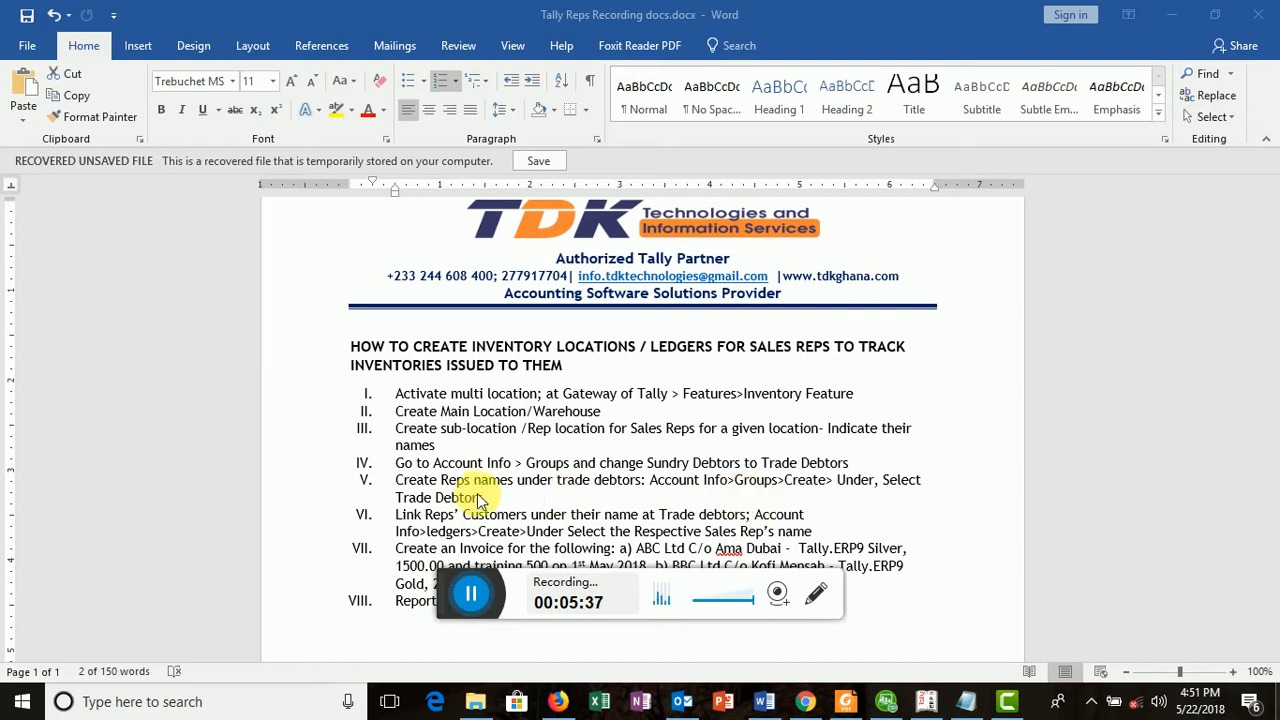
left_click(925, 705)
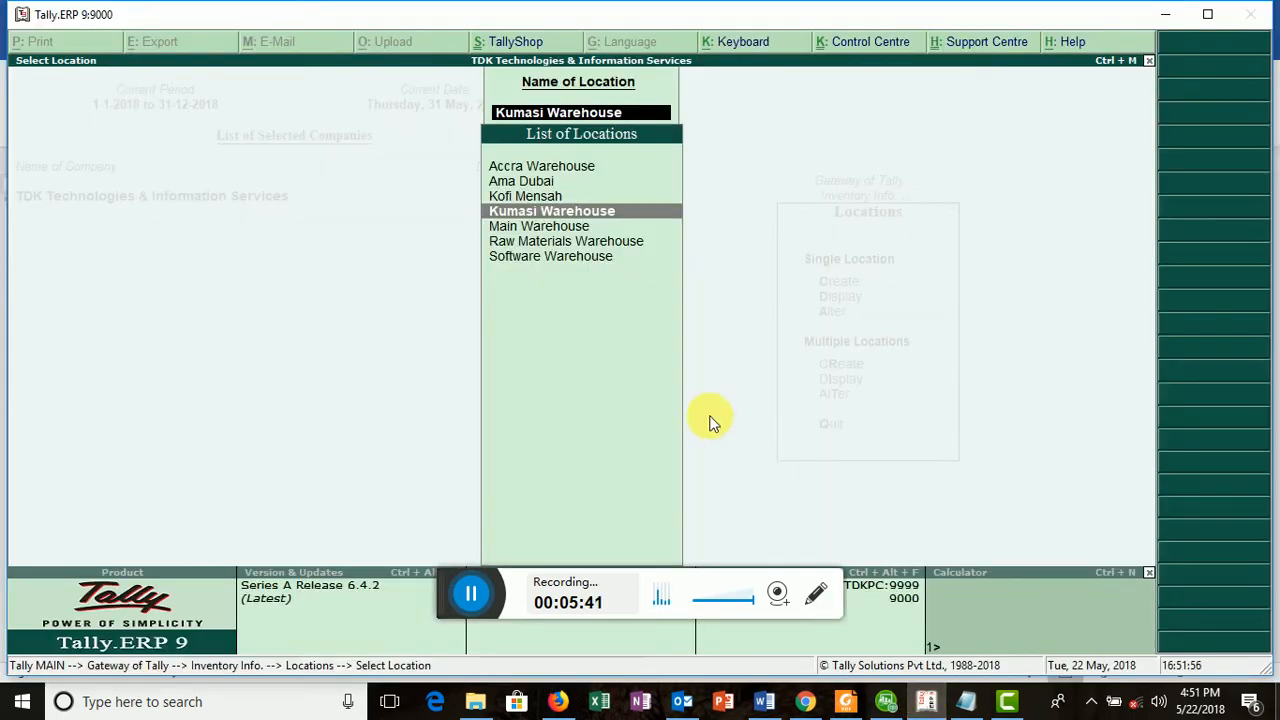
Leave the list of locations and open the Trade Debtors account group for alteration
key("Escape")
key("Escape")
key("Escape")
key("Escape")
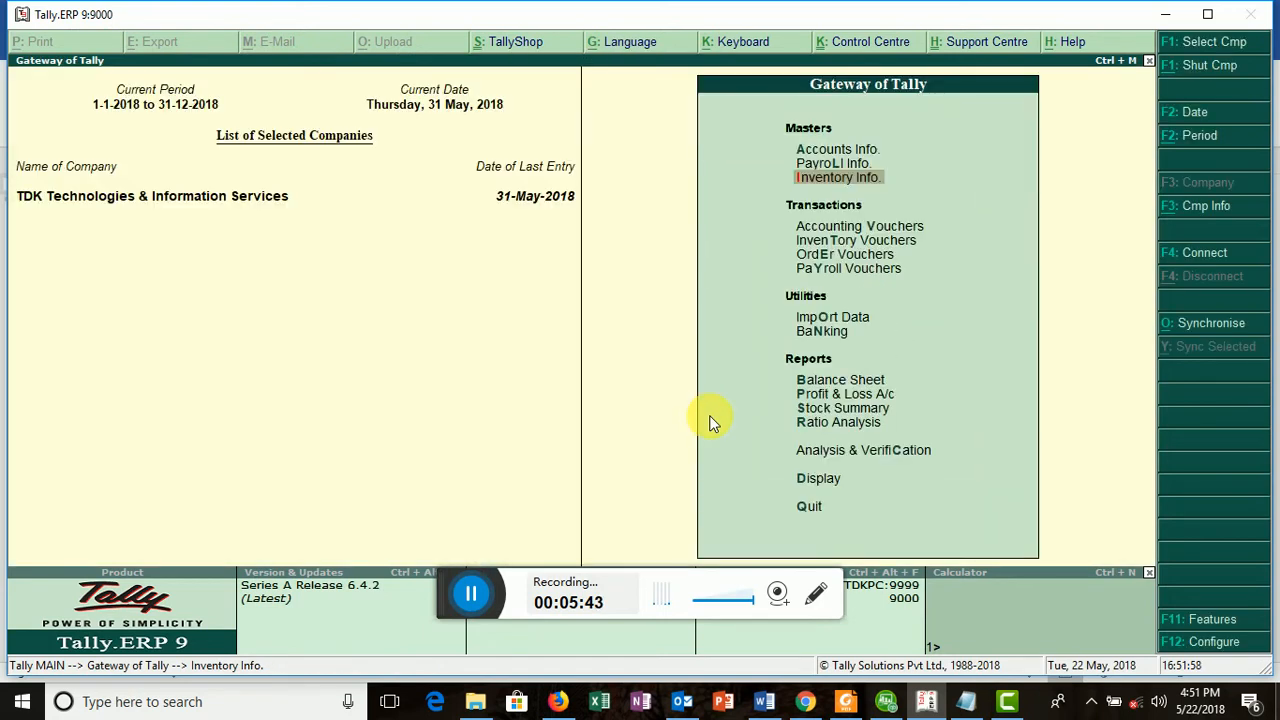
left_click(801, 150)
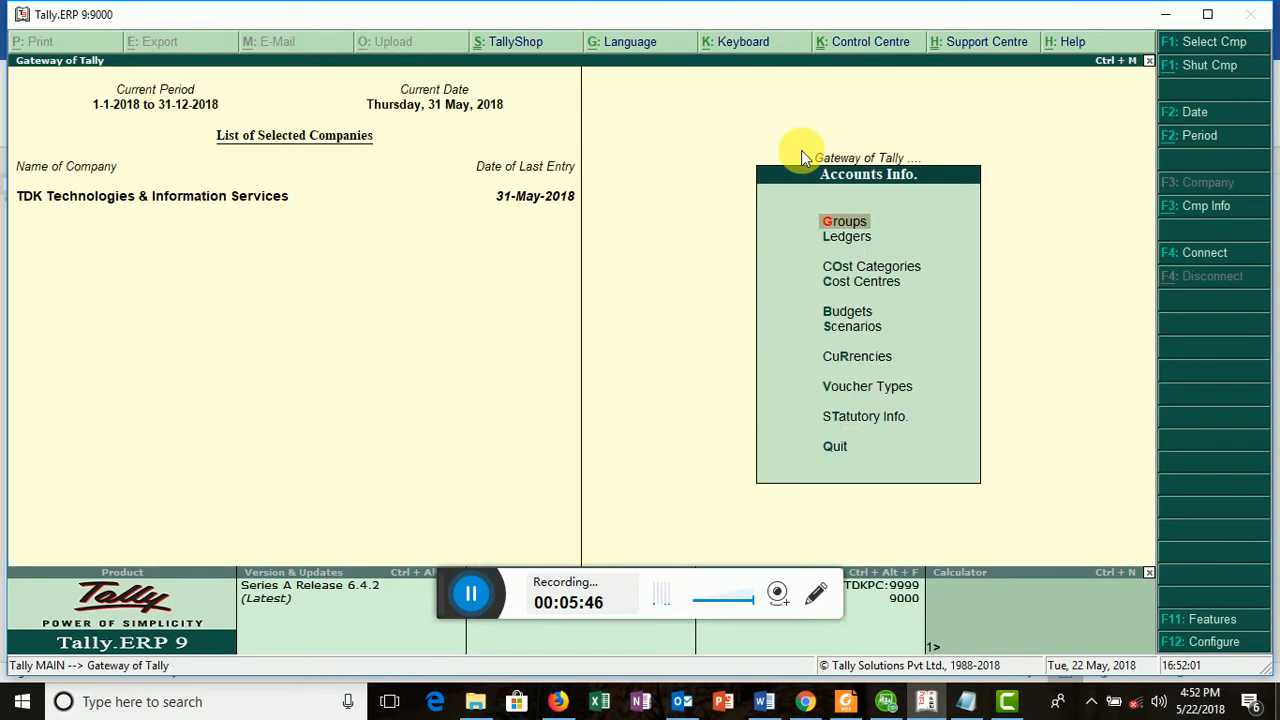
left_click(826, 224)
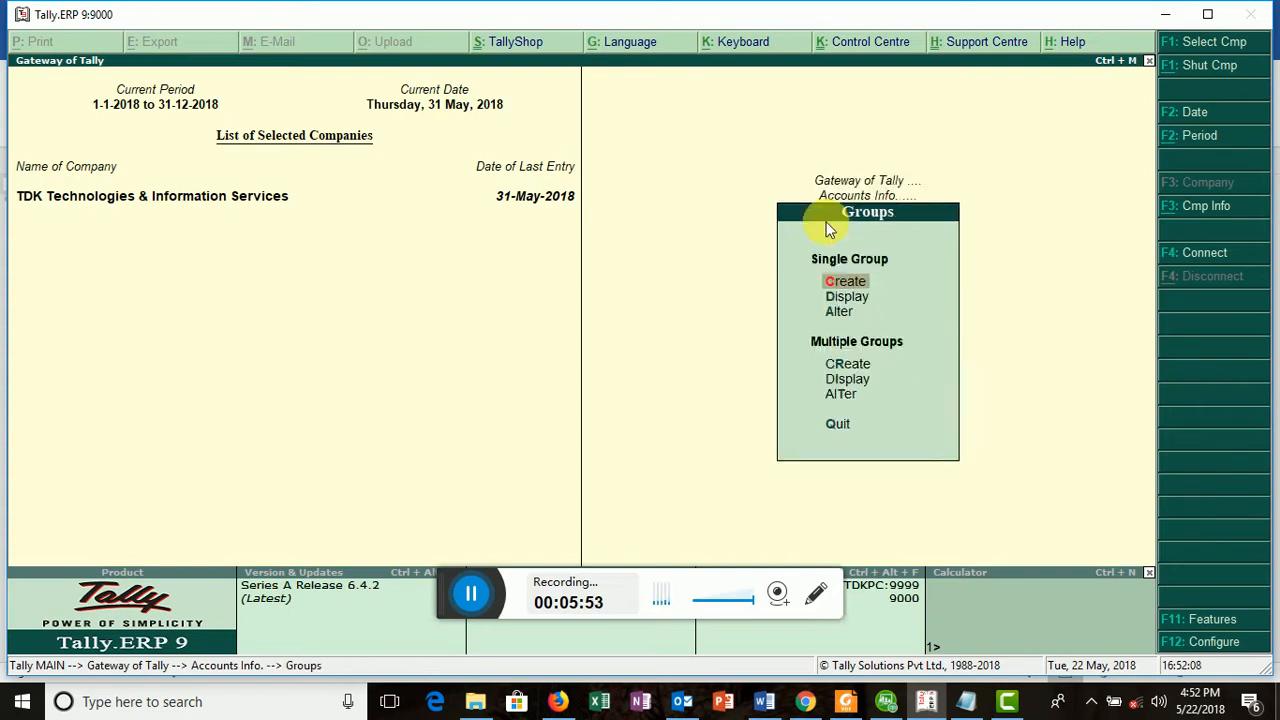
left_click(834, 311)
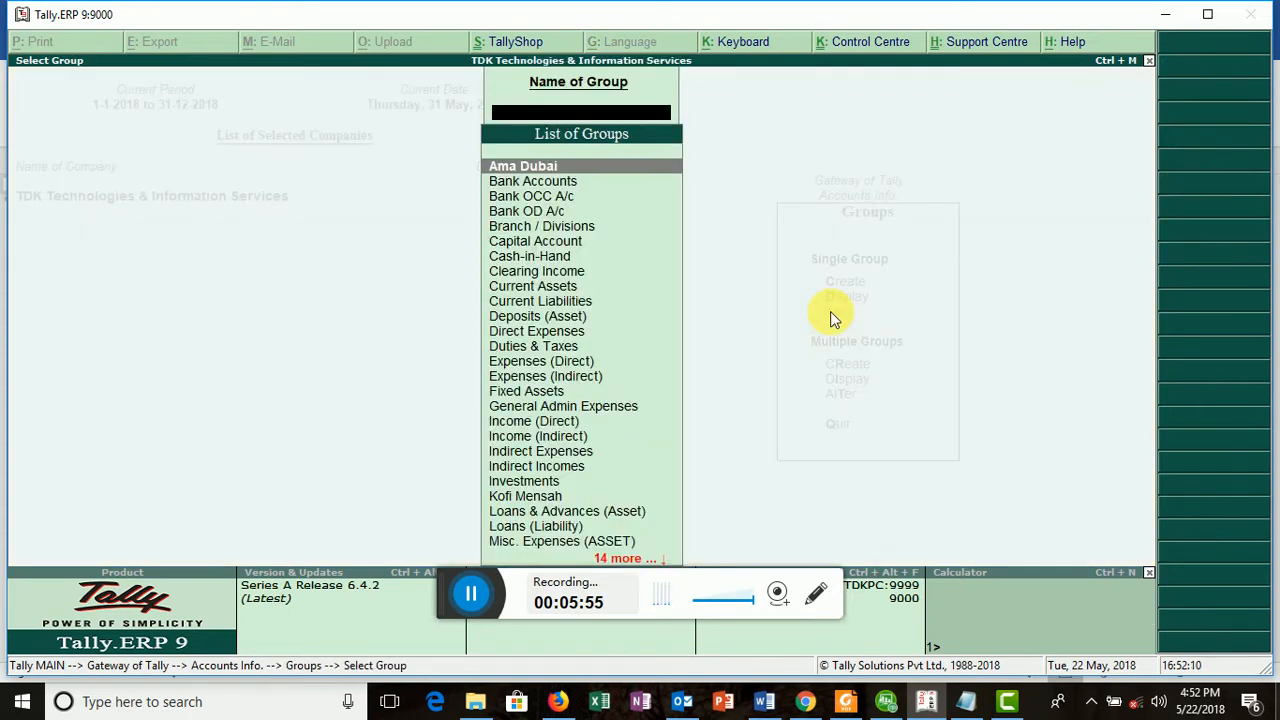
type("S")
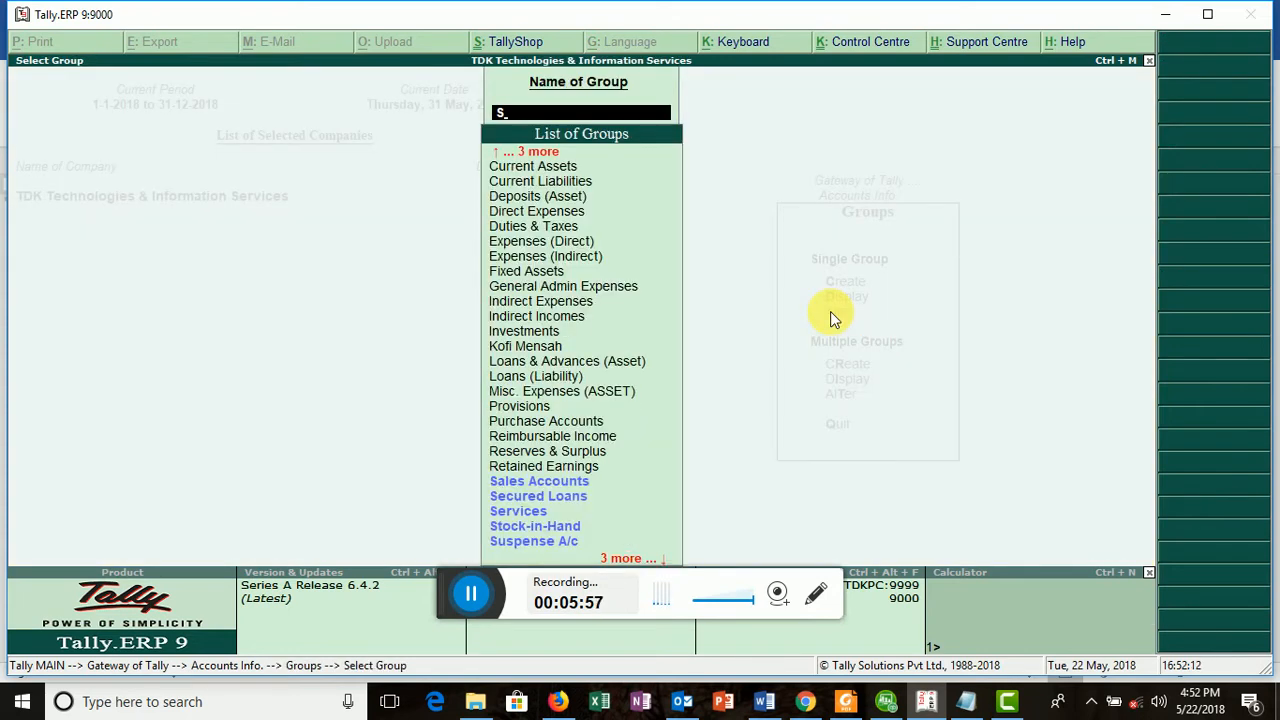
key("BackSpace")
type("T")
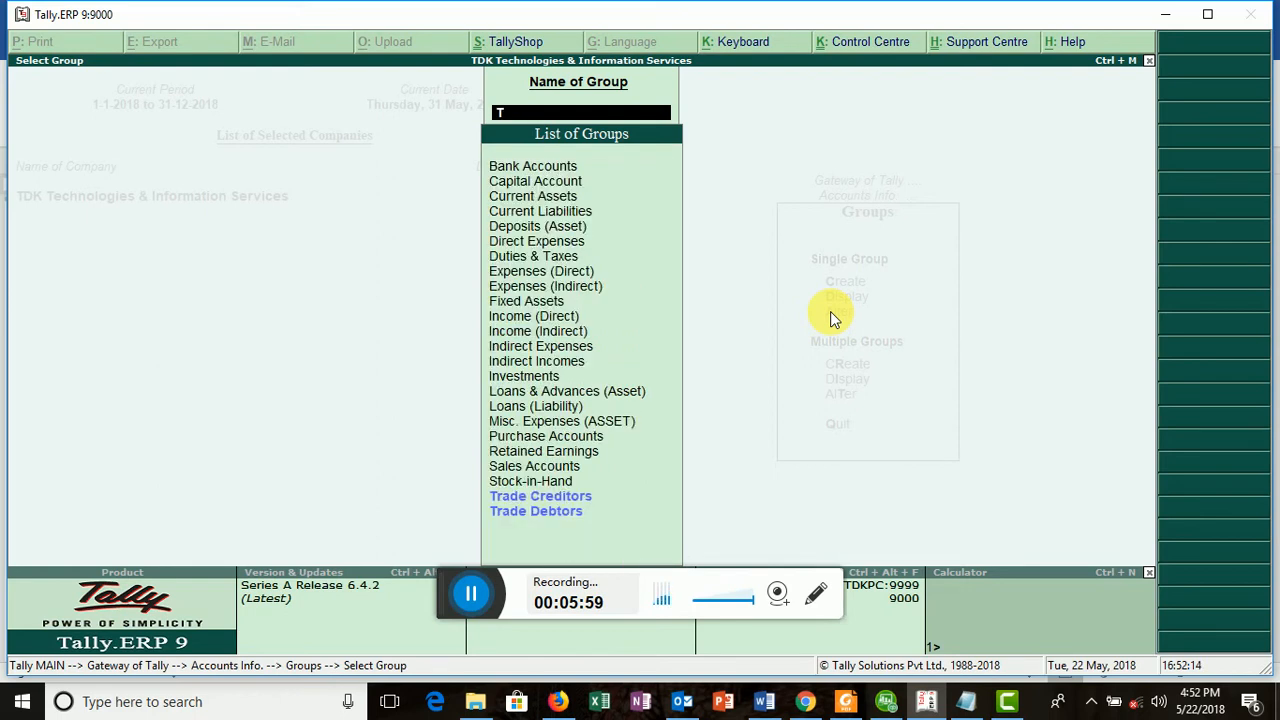
type("r")
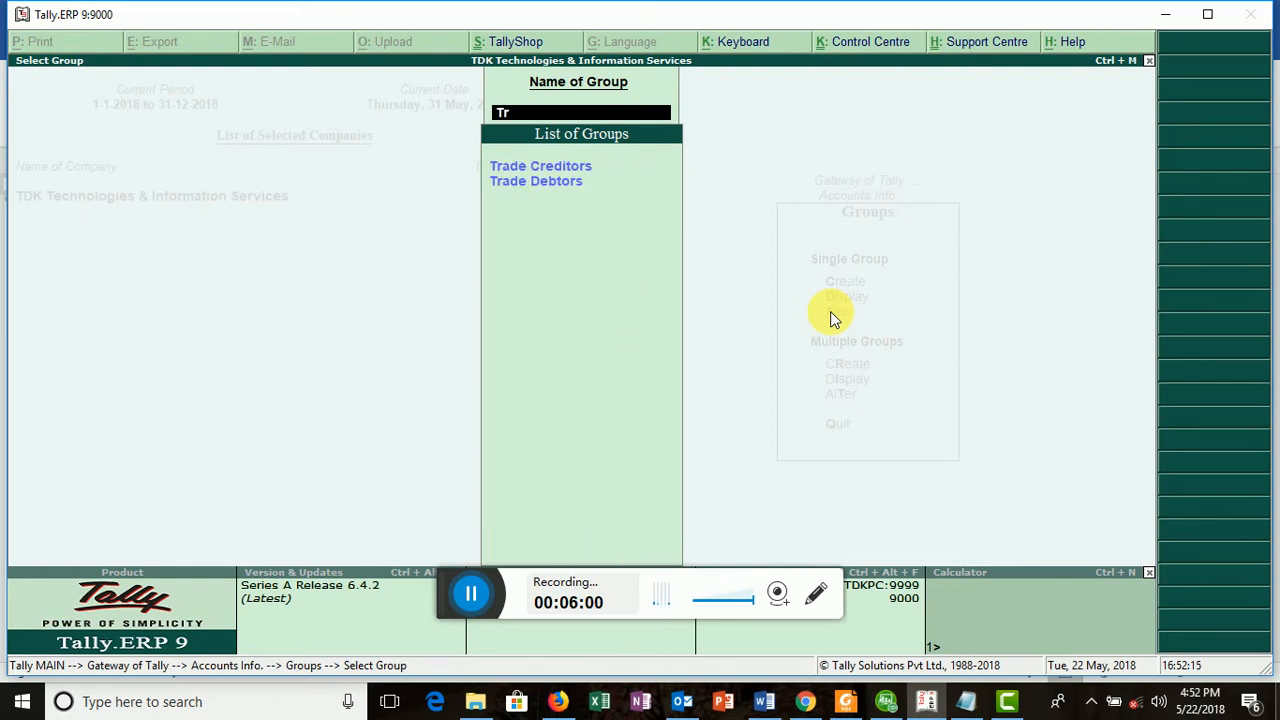
left_click(539, 182)
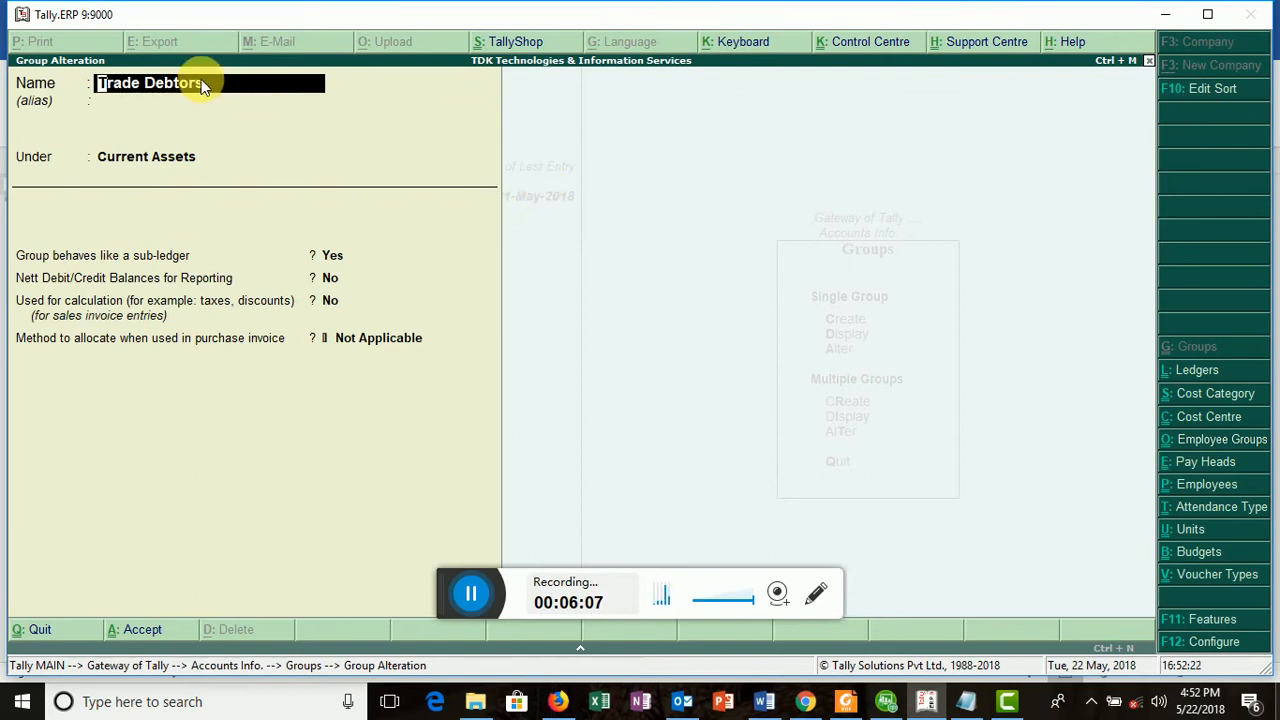
Go through the Trade Debtors group settings, accept the form without altering any value, and return to Accounts Info
key("Return")
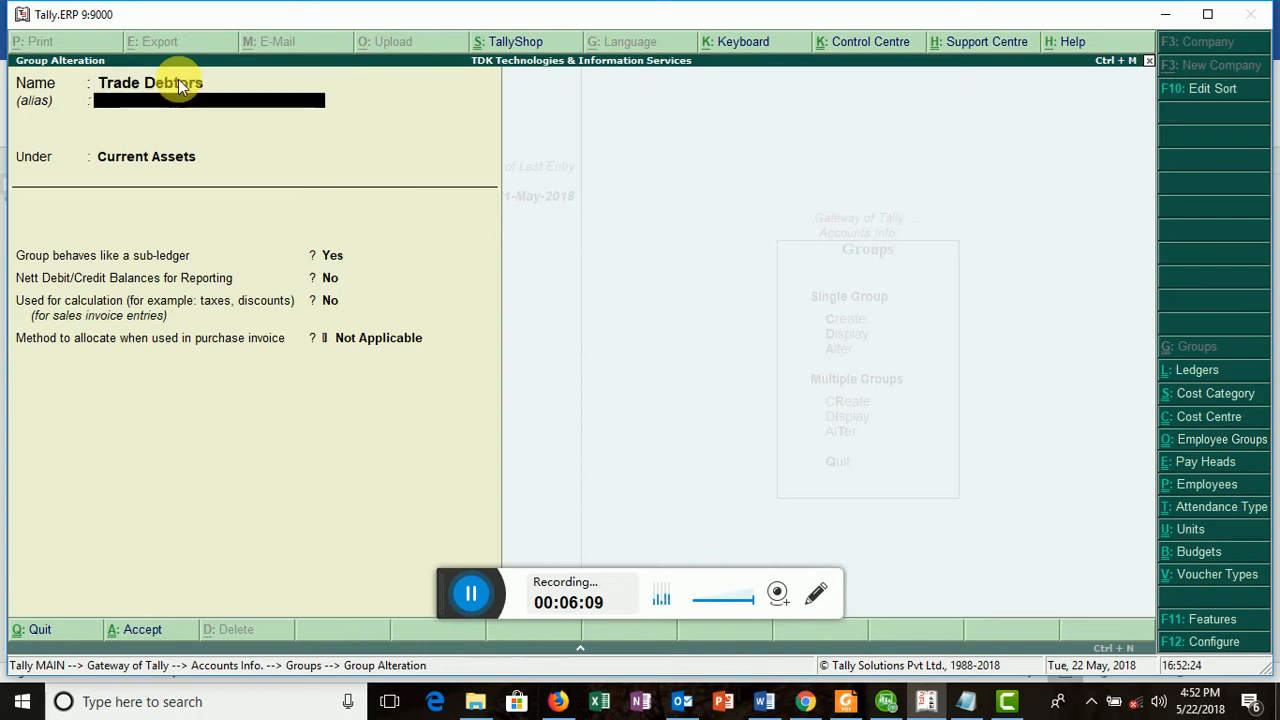
key("Return")
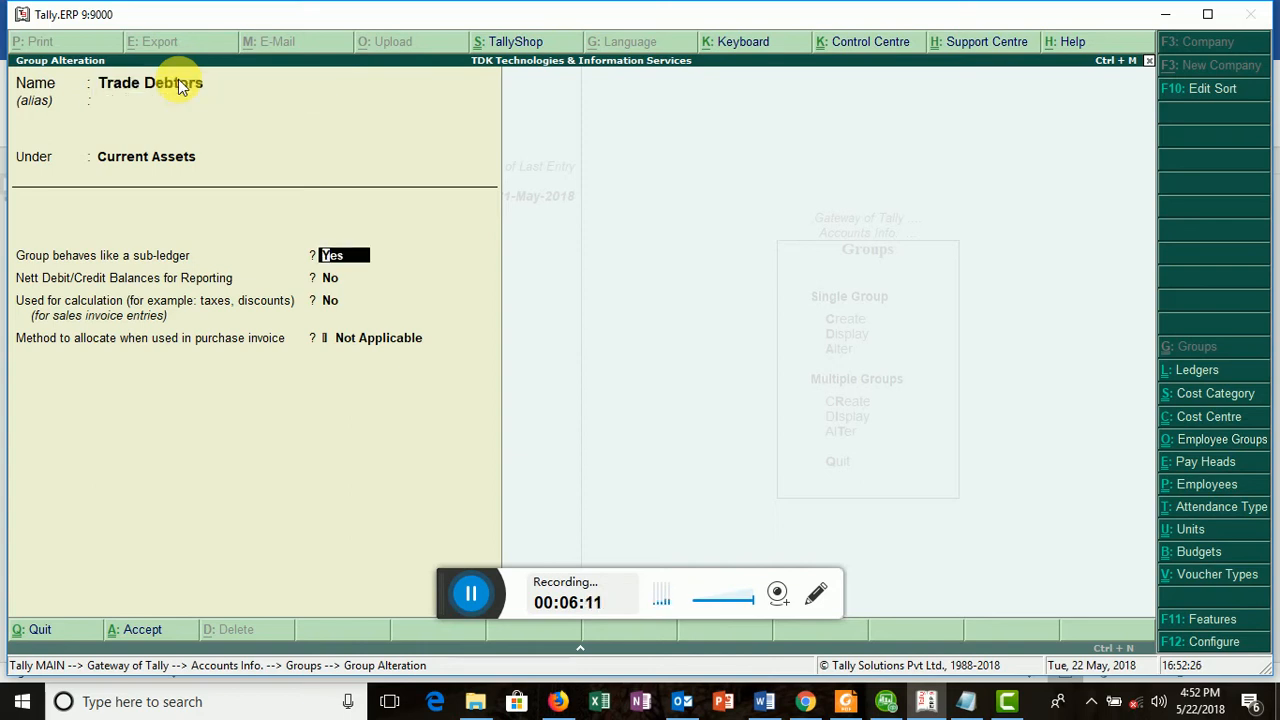
key("Return")
key("Return")
key("Return")
key("Return")
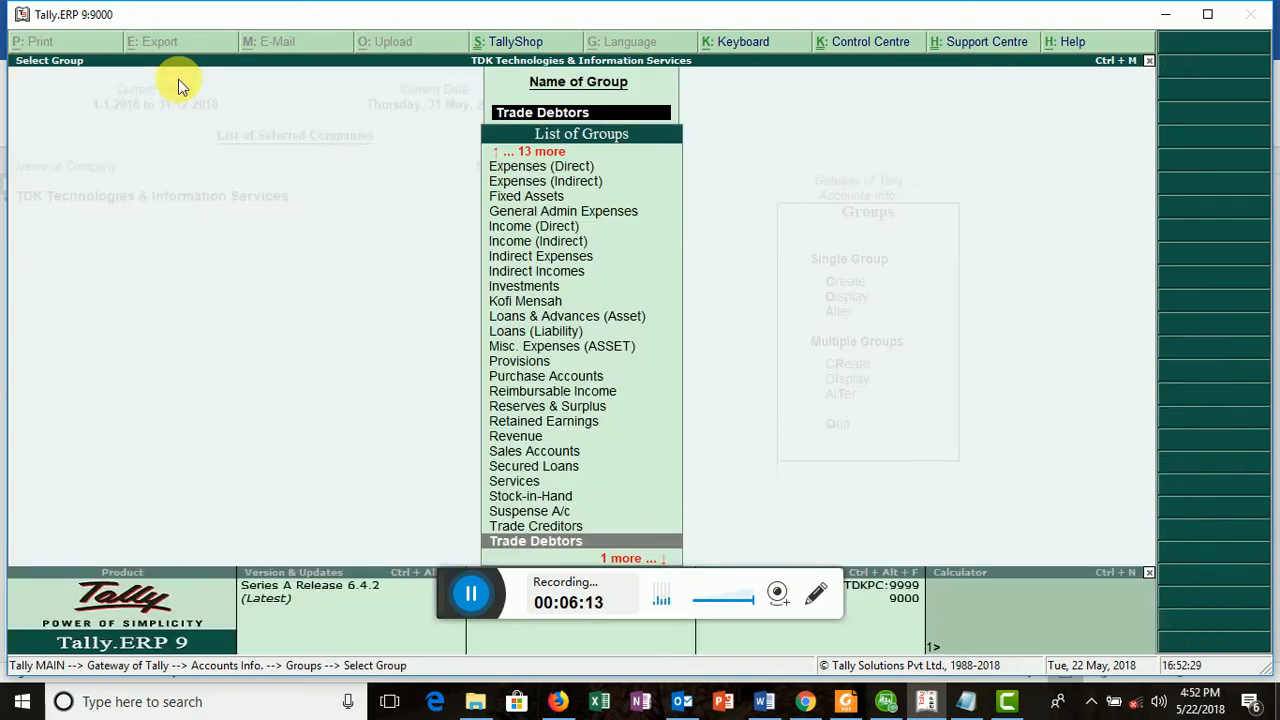
key("Escape")
key("Escape")
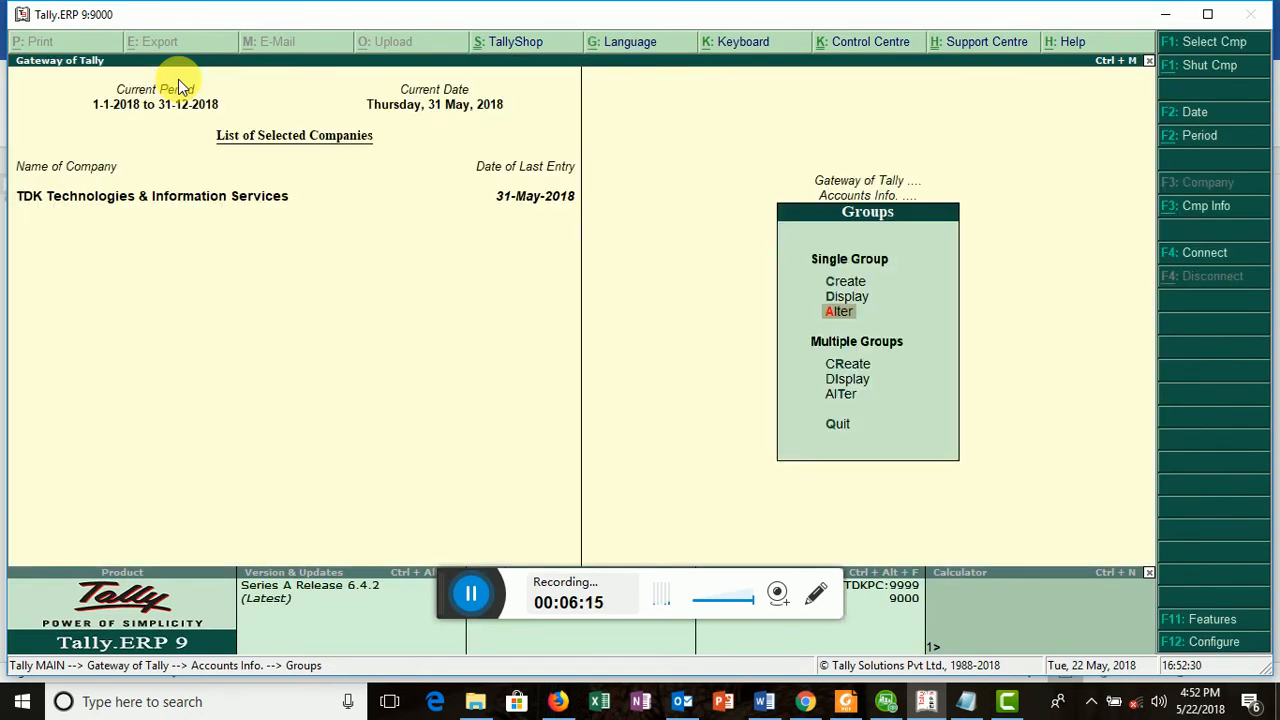
key("Escape")
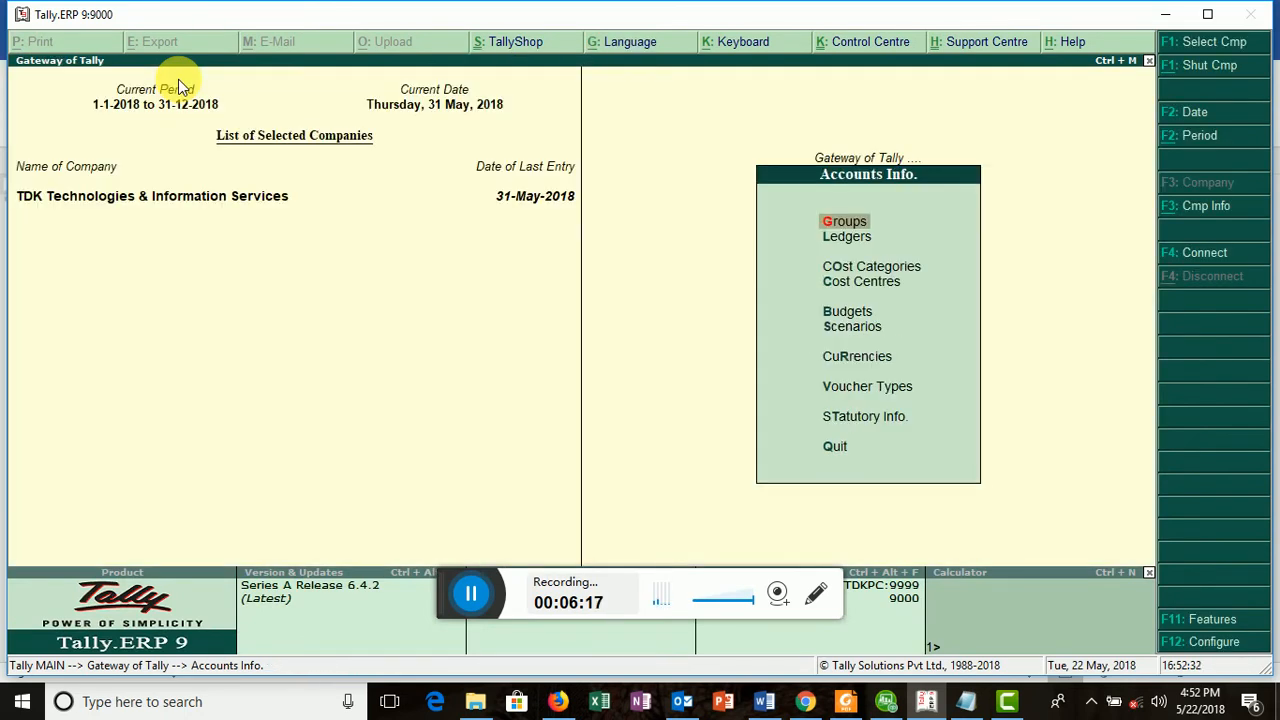
Switch to Word to read item V, return to Tally.ERP 9, and view the blank group creation form before leaving it
left_click(766, 703)
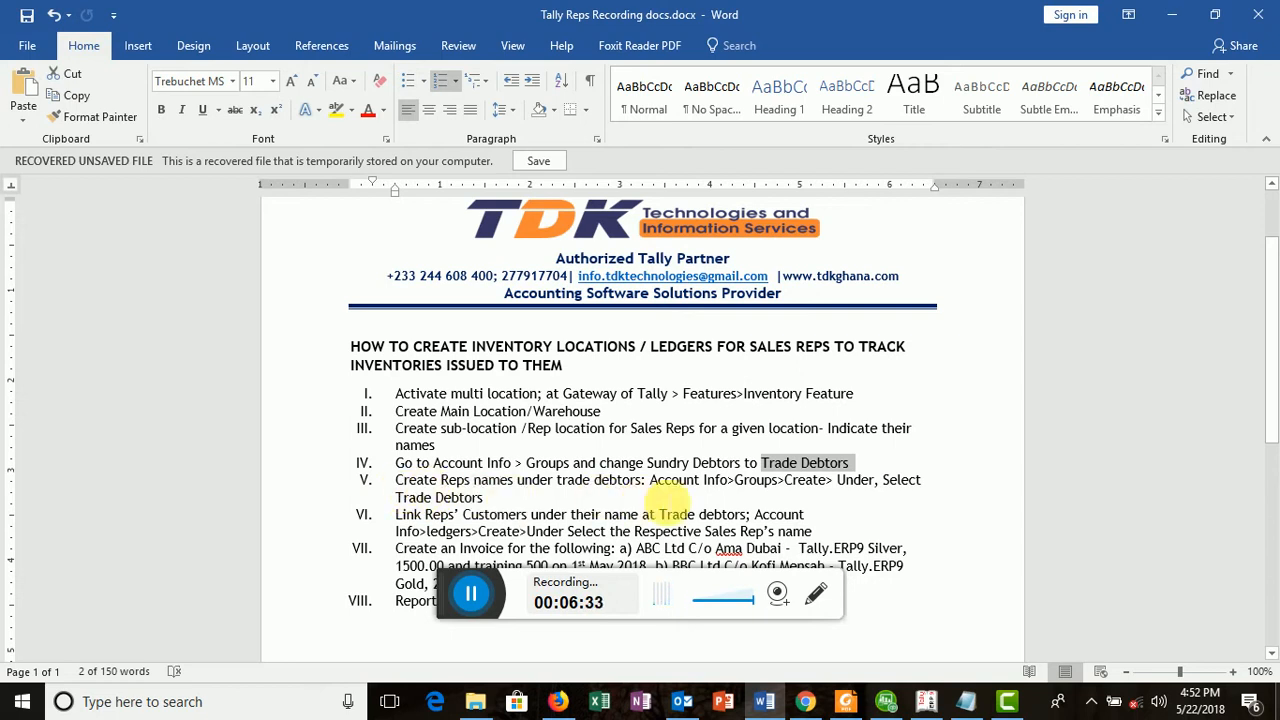
left_click(927, 702)
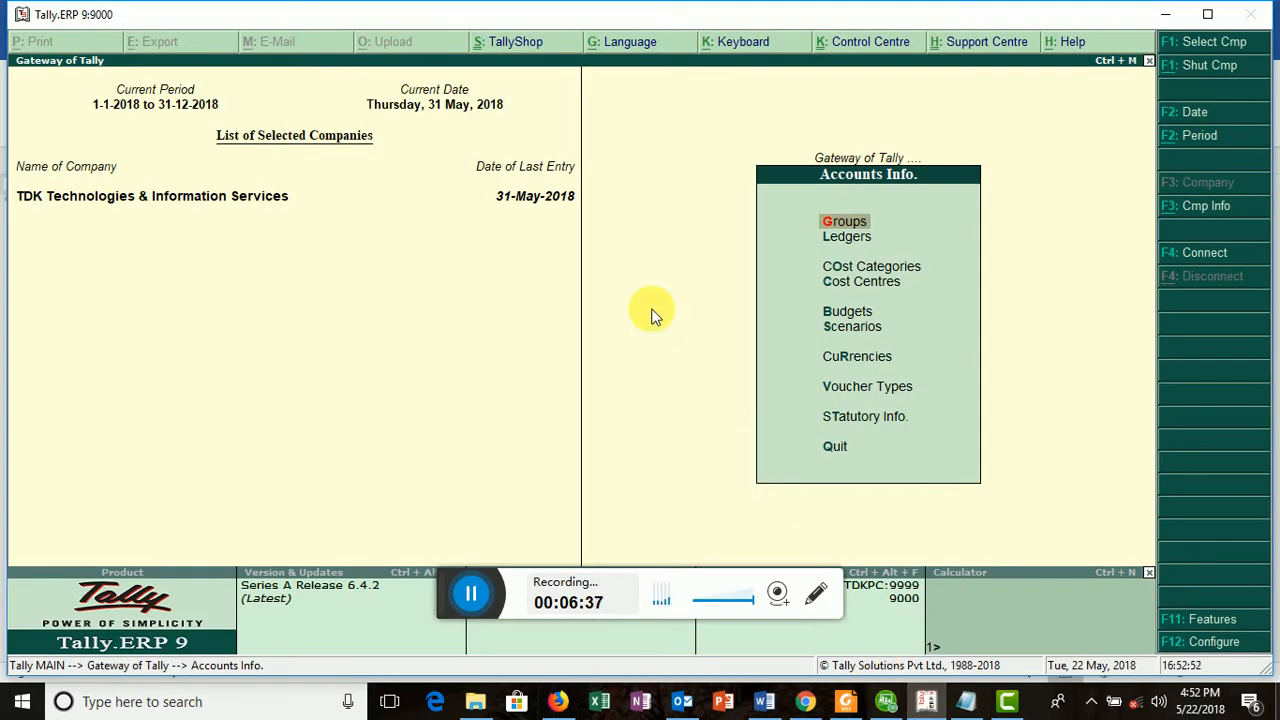
left_click(833, 226)
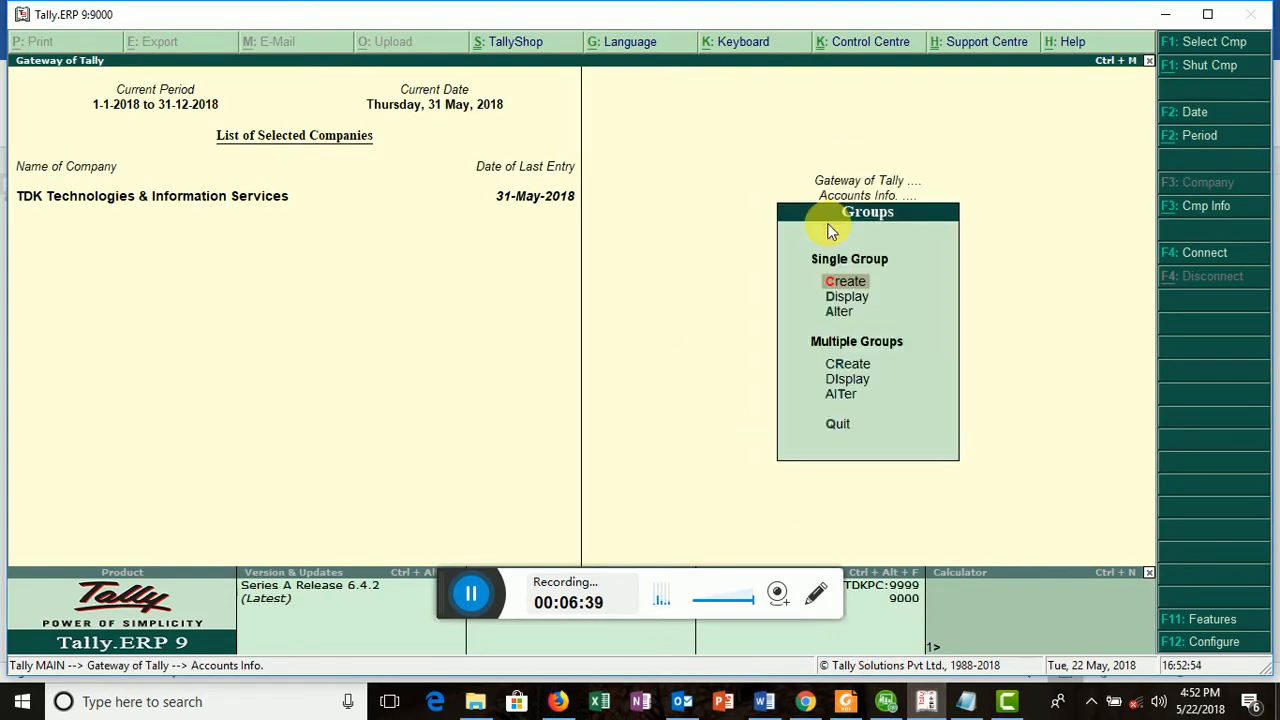
left_click(831, 284)
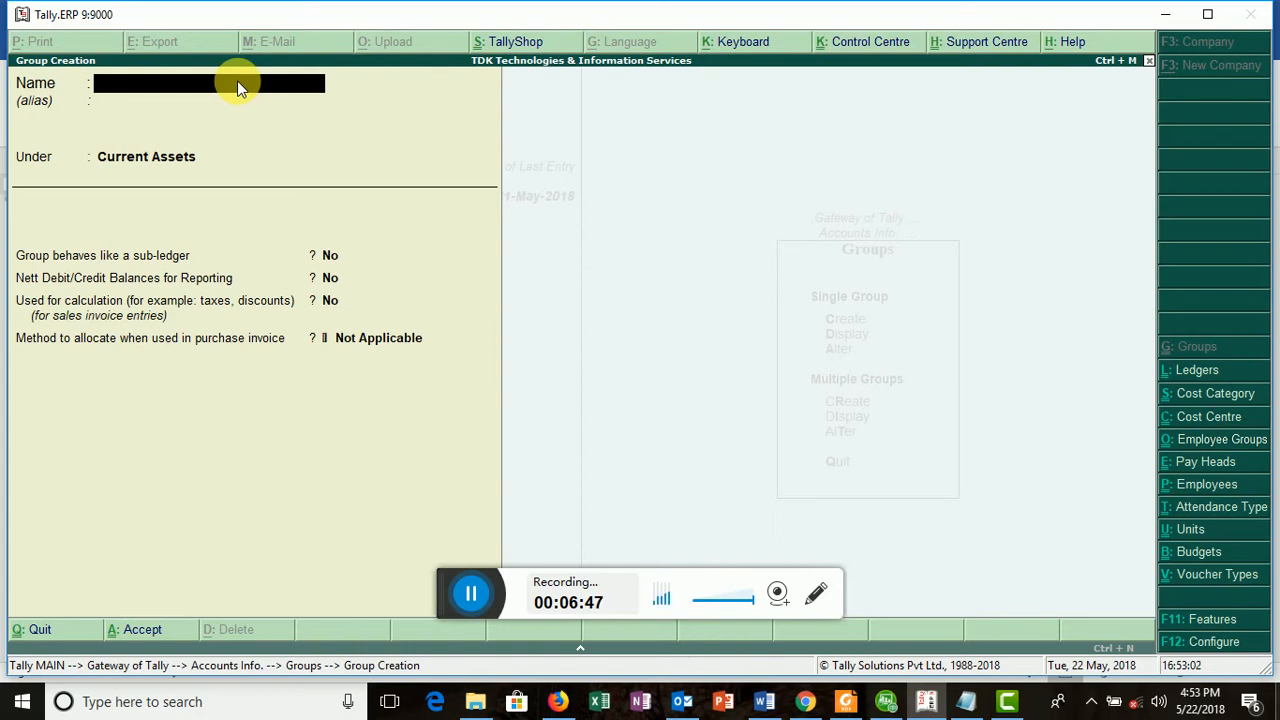
key("Escape")
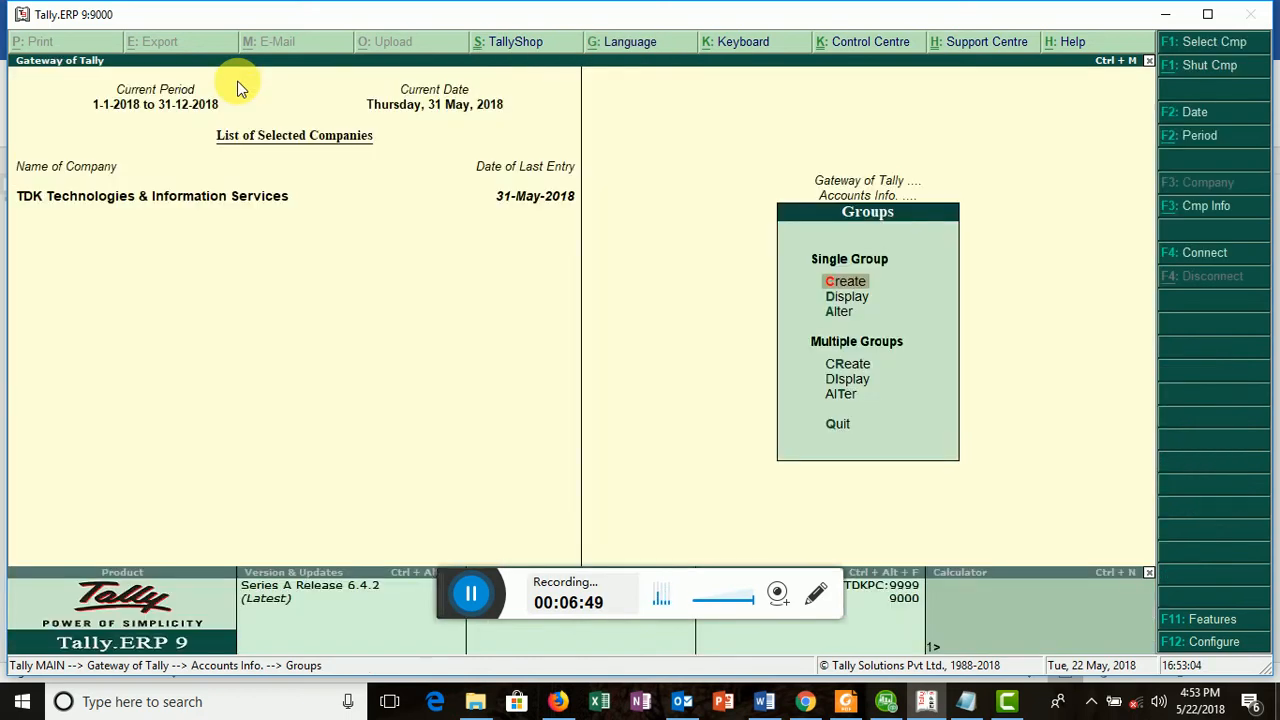
key("Escape")
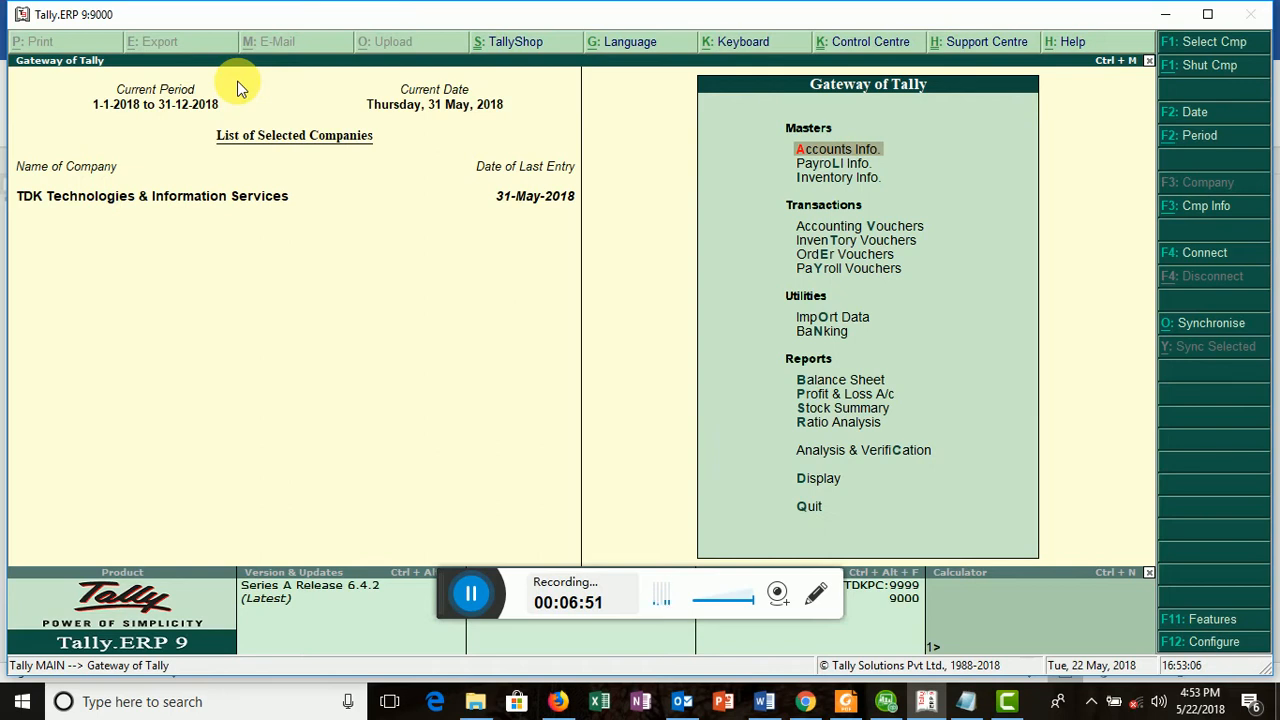
Open the inventory locations, view the list of locations available for alteration, and leave the list
left_click(811, 179)
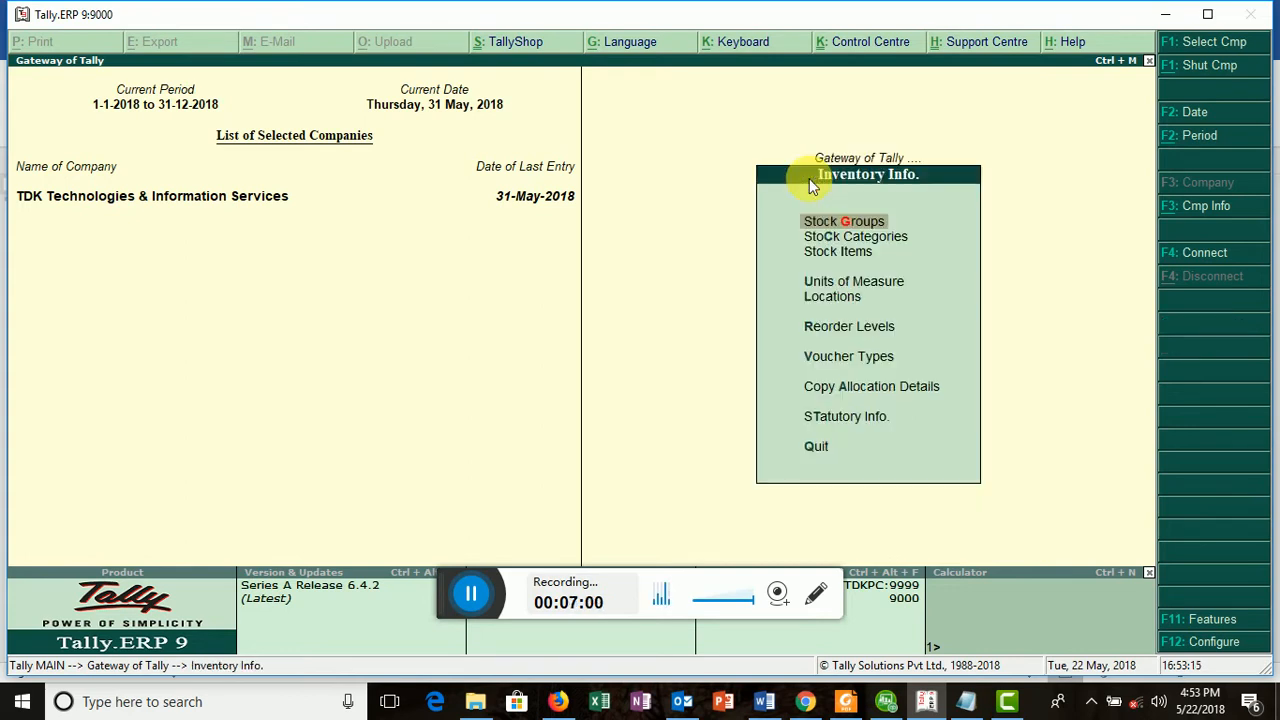
left_click(828, 298)
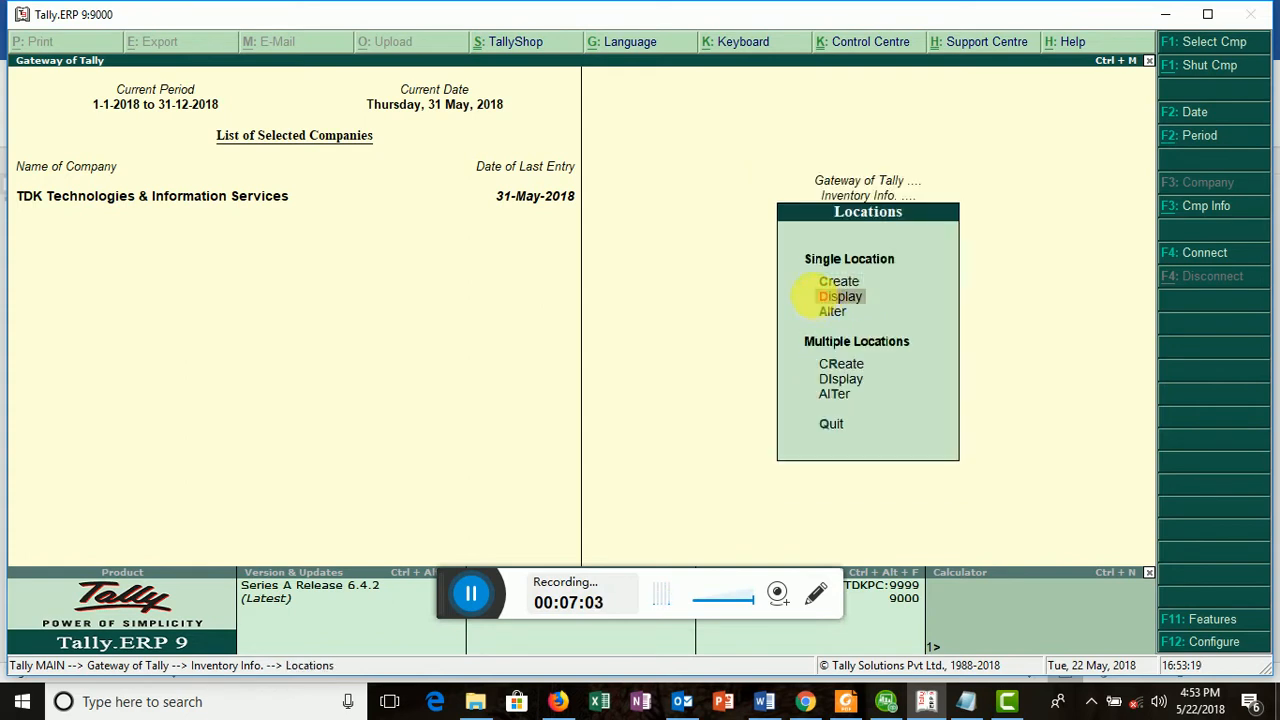
left_click(828, 313)
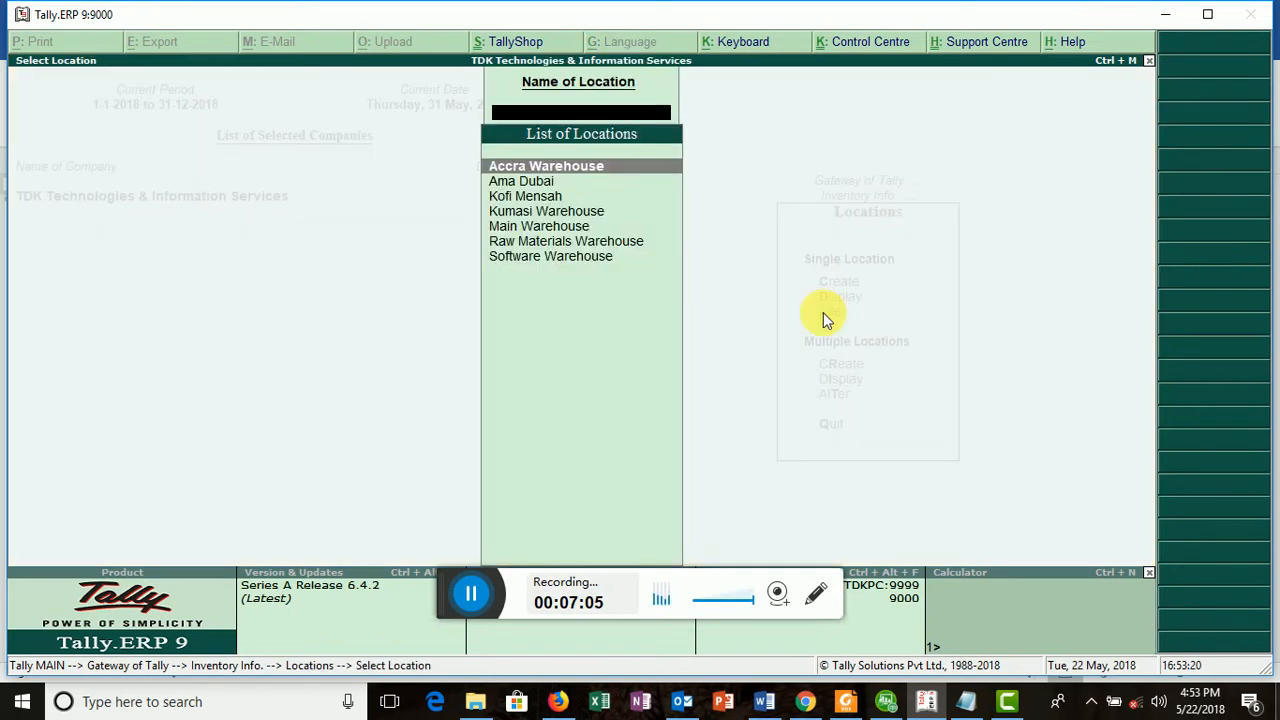
key("Escape")
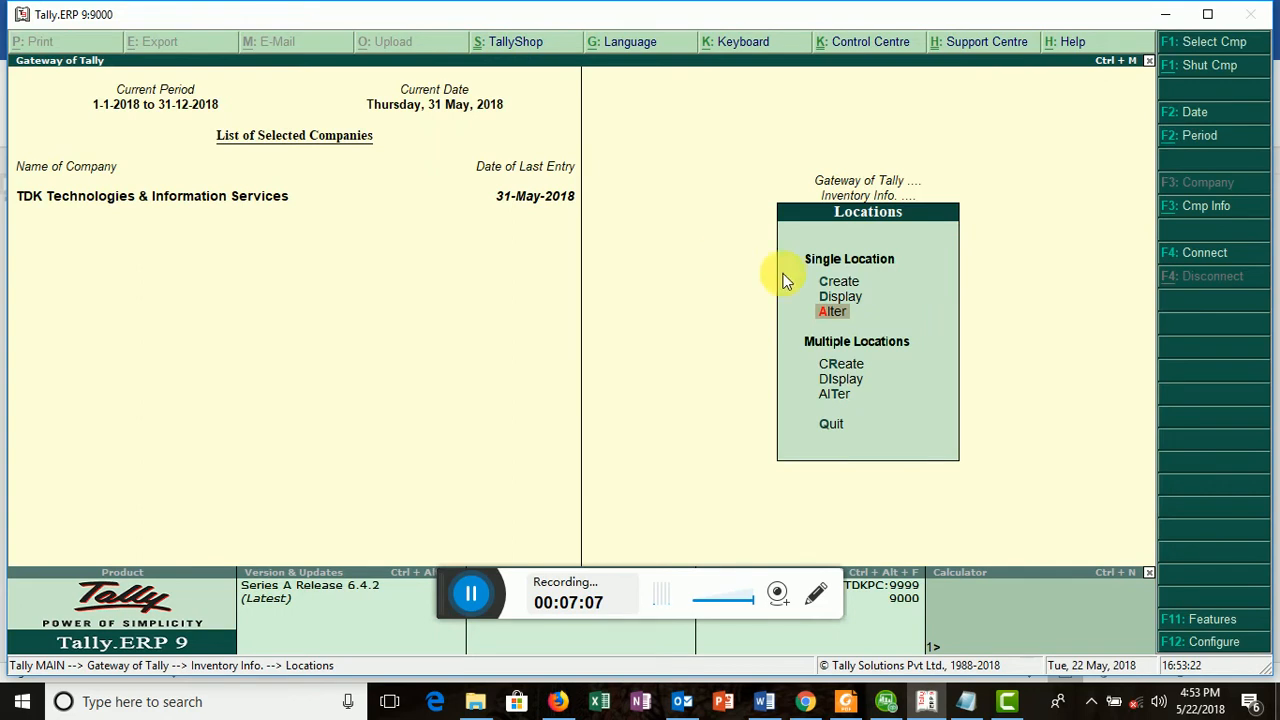
left_click(836, 288)
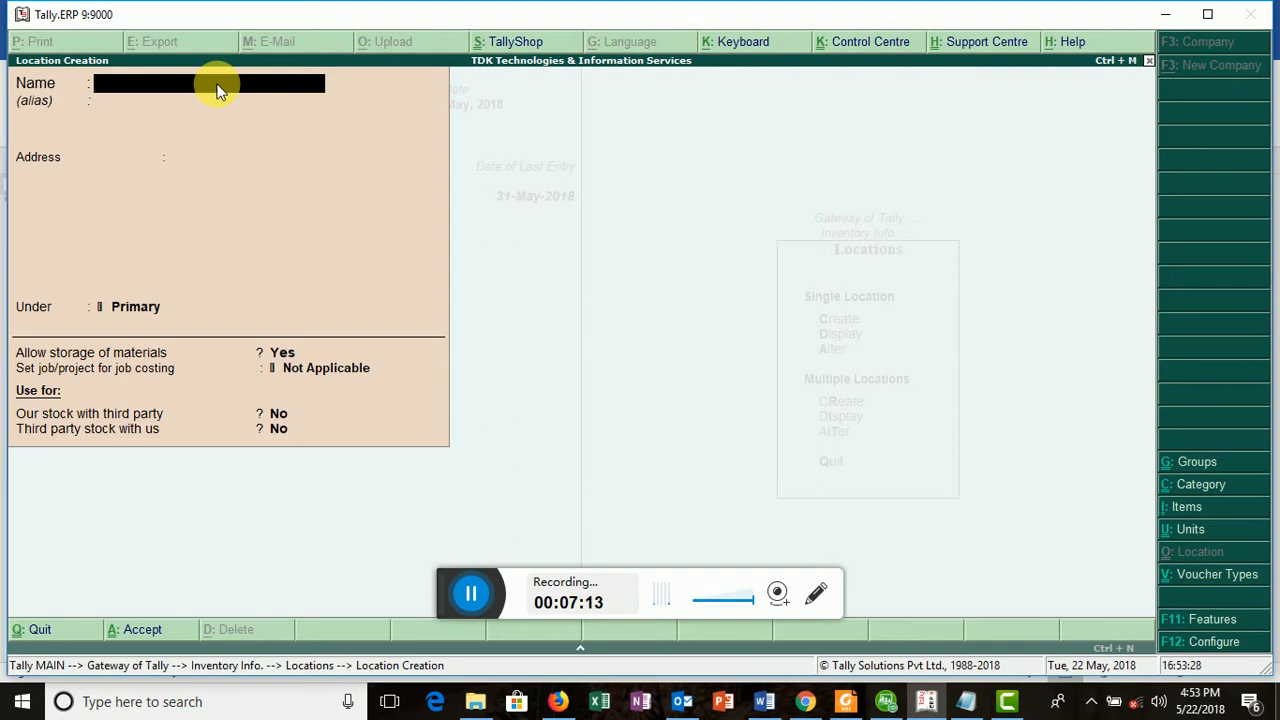
type("Mama")
key("BackSpace")
key("BackSpace")
key("BackSpace")
key("BackSpace")
type("Ama Yaa")
key("Escape")
key("Escape")
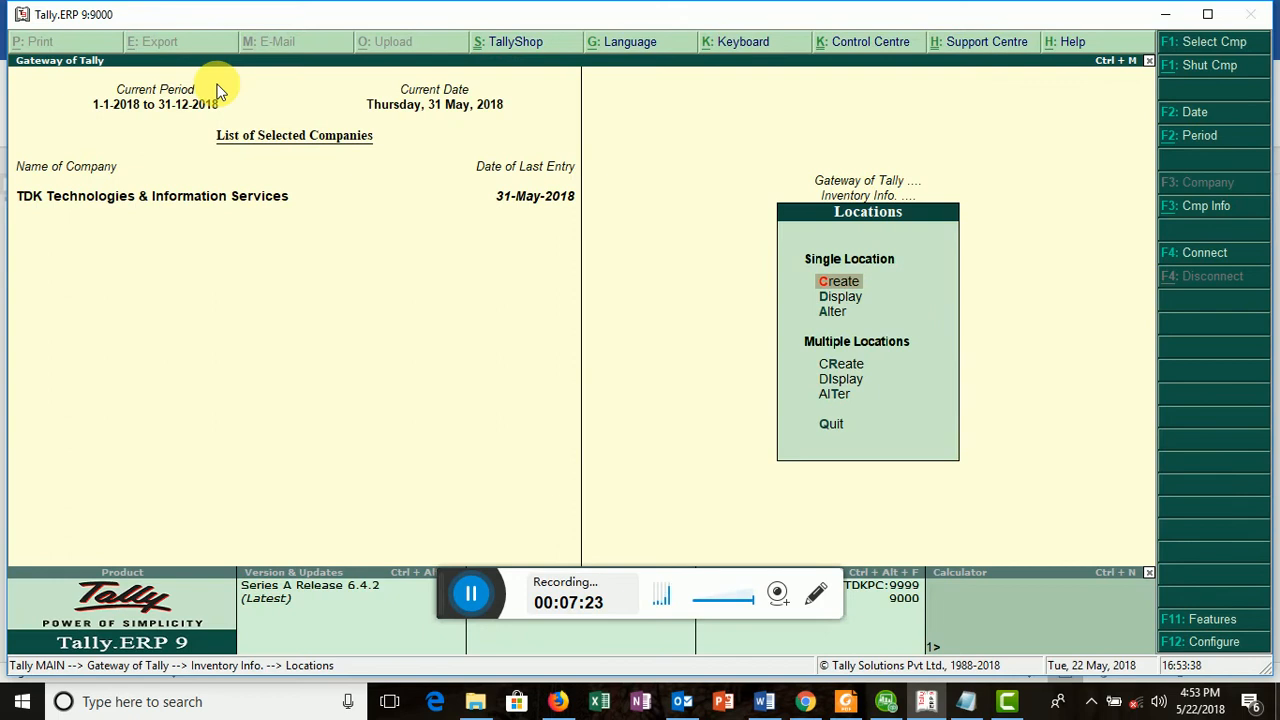
Open the Accra sales rep's location for alteration, examine its parent location and the Primary option, and leave without saving
type("a")
type("A")
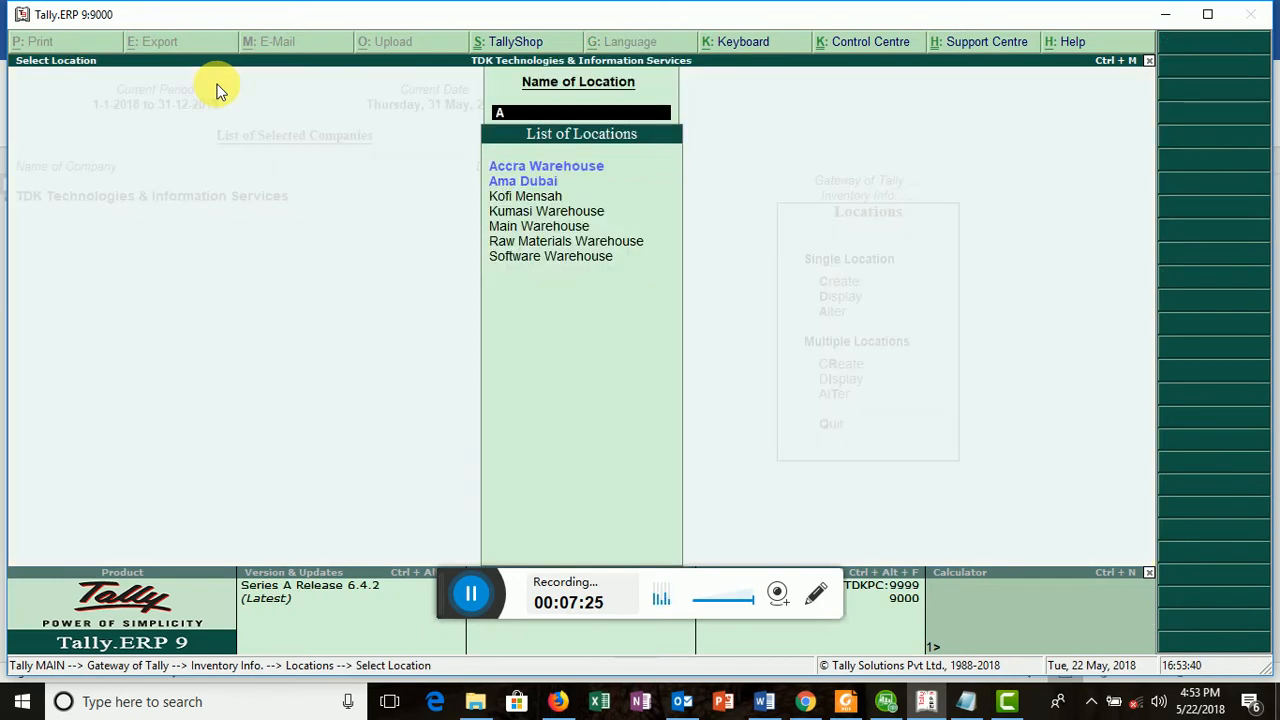
key("Down")
key("Return")
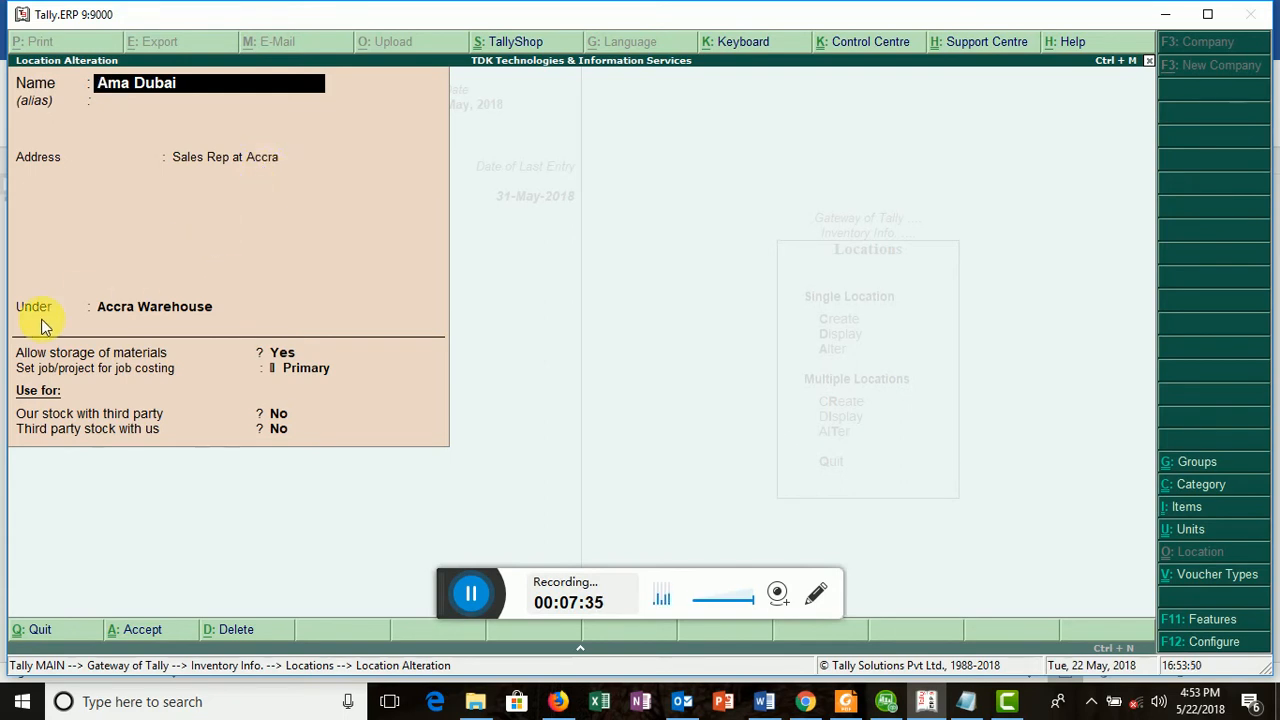
left_click(145, 307)
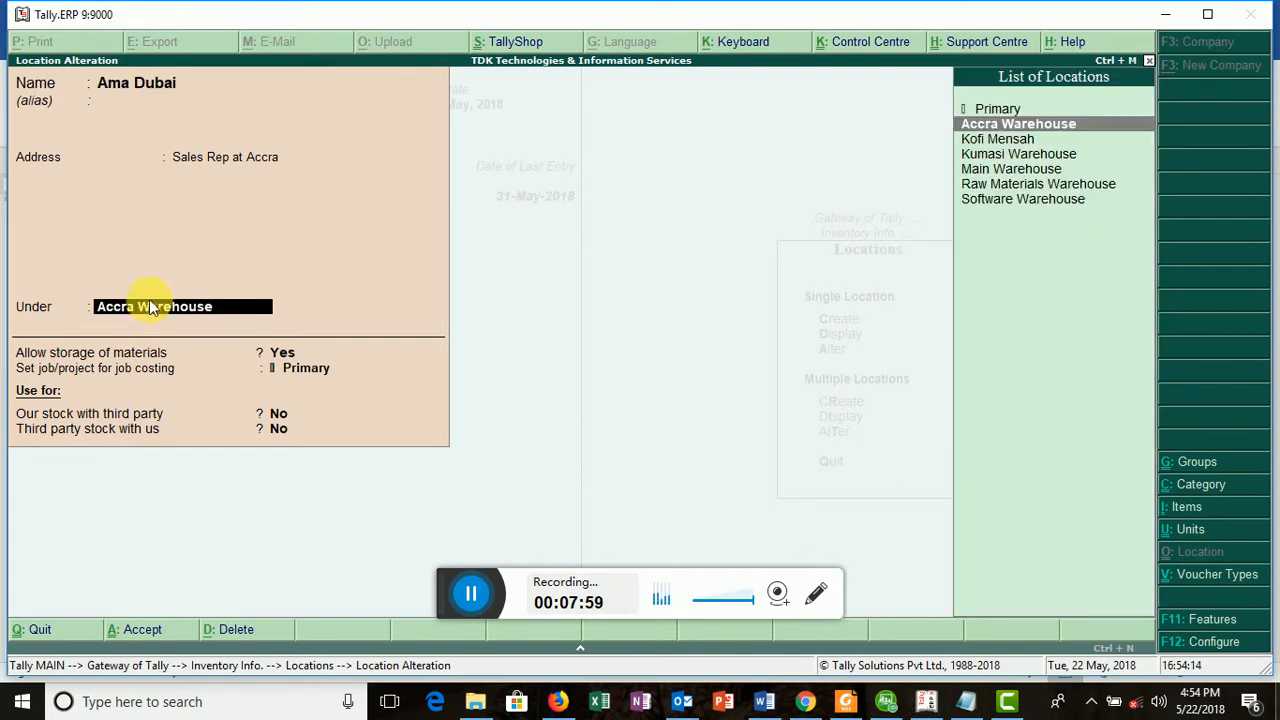
left_click(995, 112)
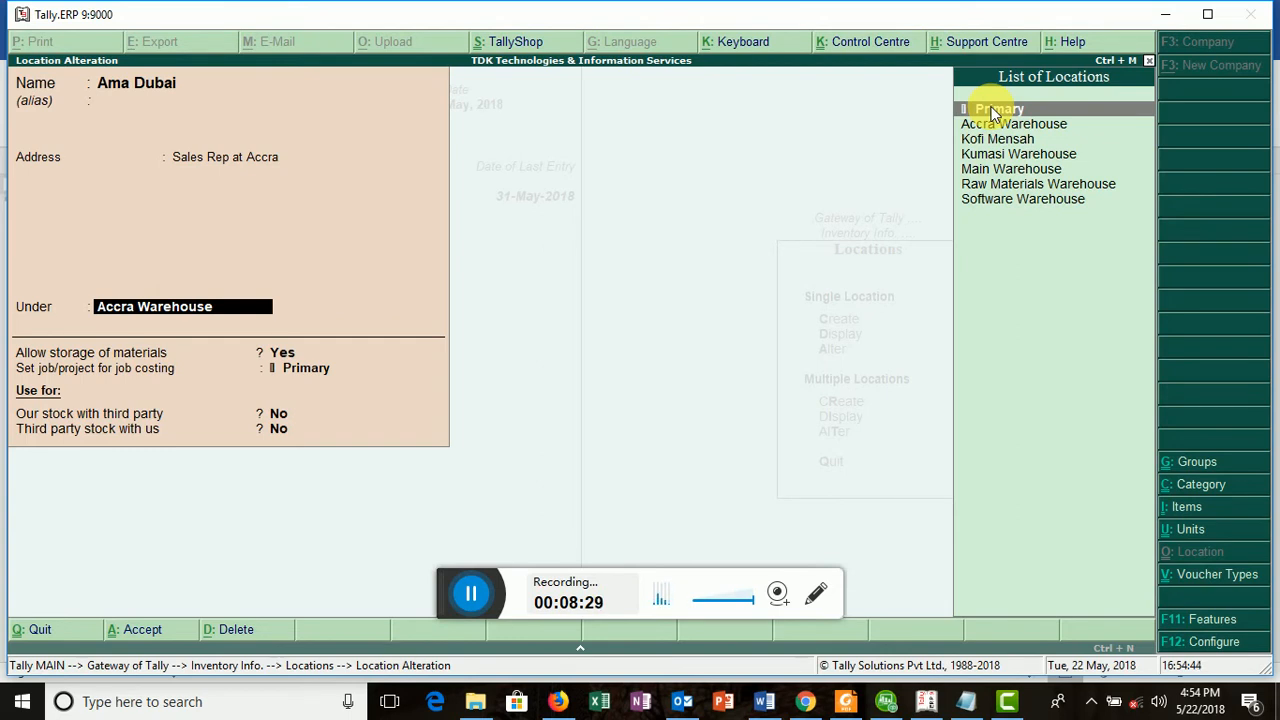
key("BackSpace")
key("Escape")
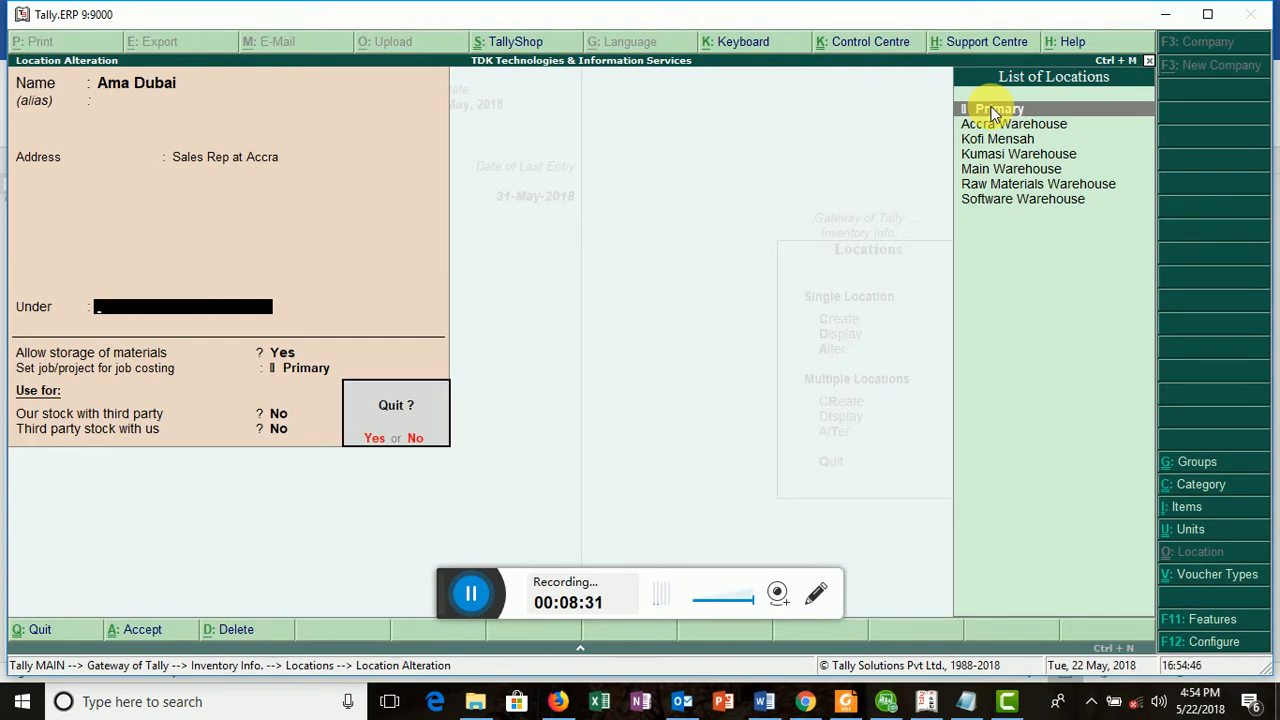
key("y")
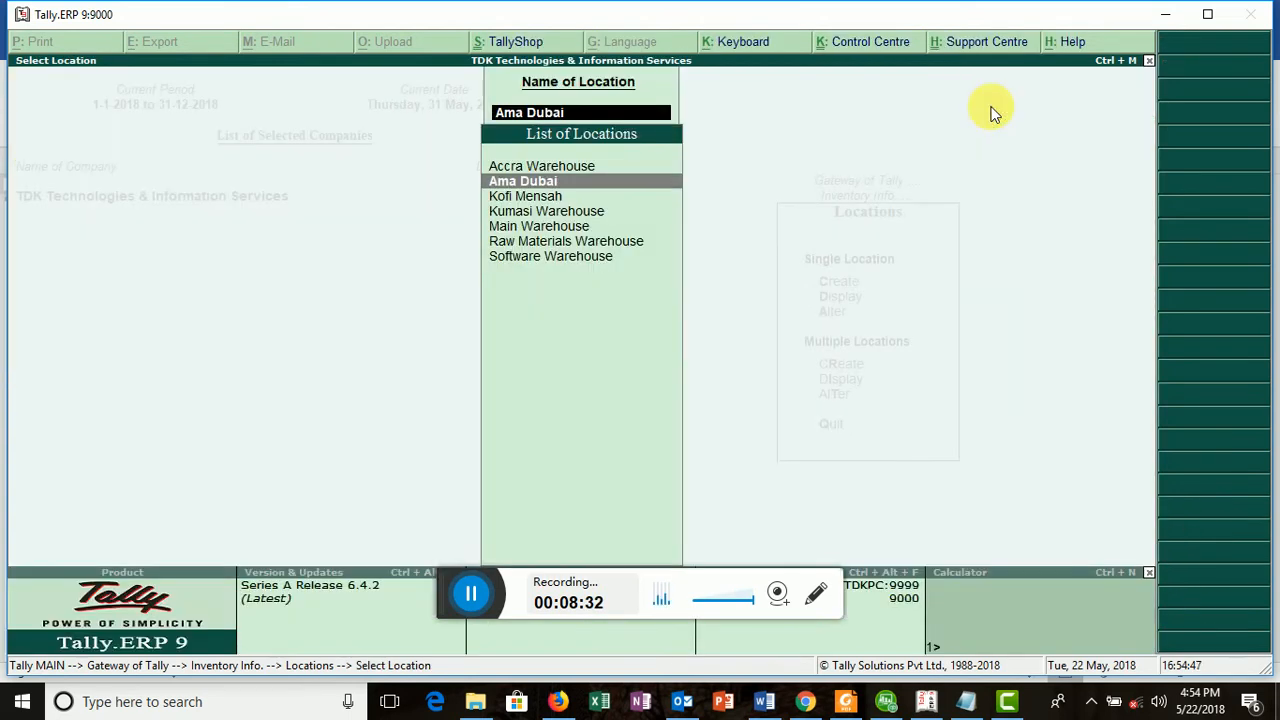
Open the Kumasi sales rep's location, keep it under Kumasi Warehouse, set the job costing project to Not Applicable, and accept the form
left_click(524, 199)
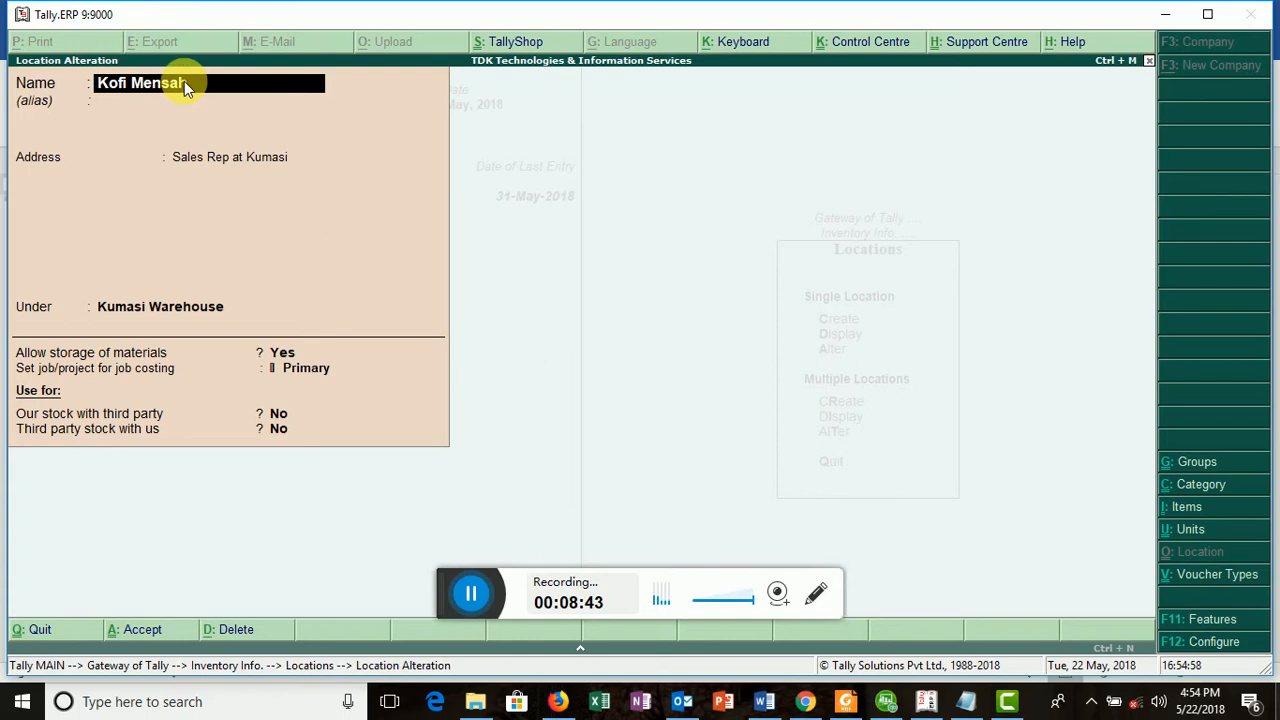
key("Return")
key("Return")
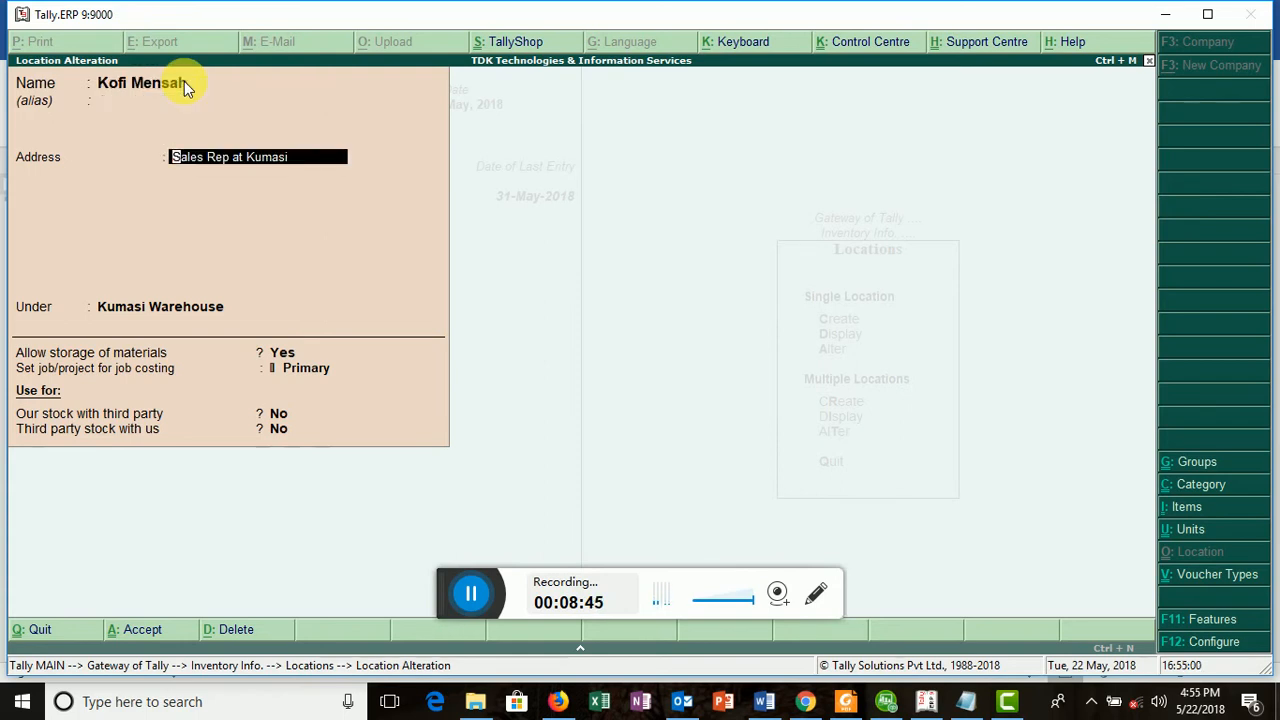
key("Return")
key("Return")
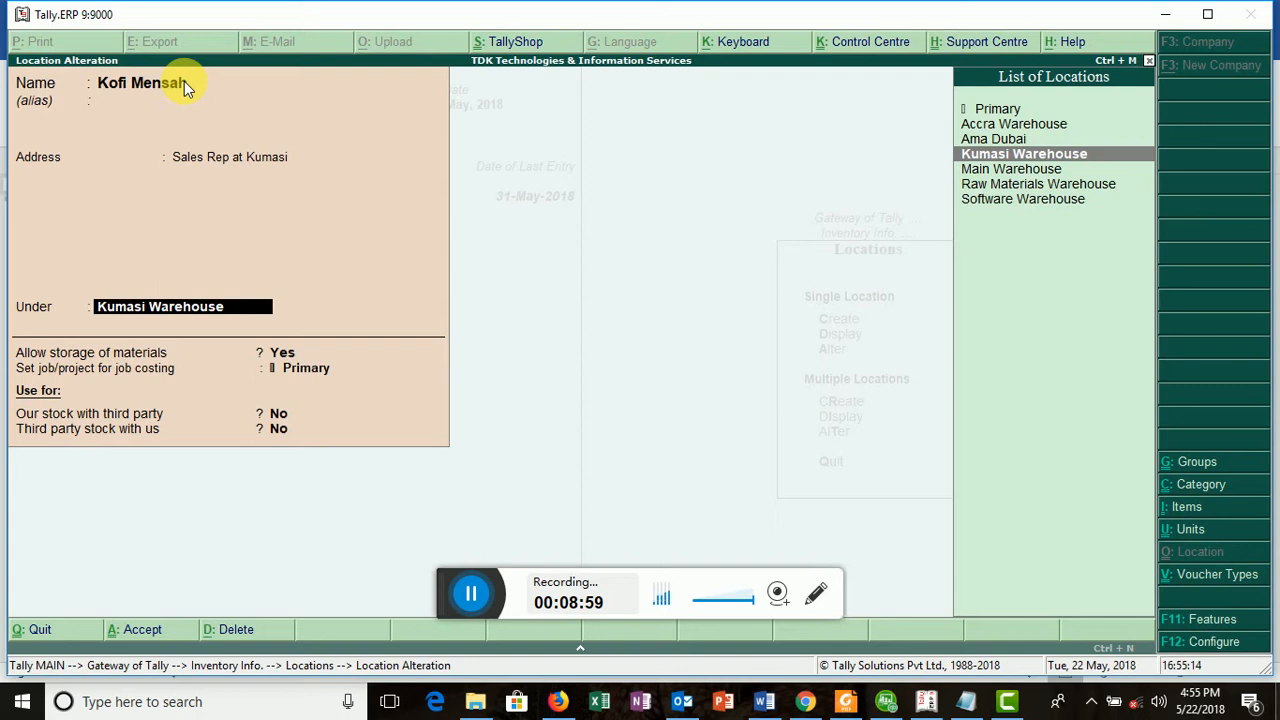
key("Return")
key("Return")
key("Return")
key("Return")
key("Return")
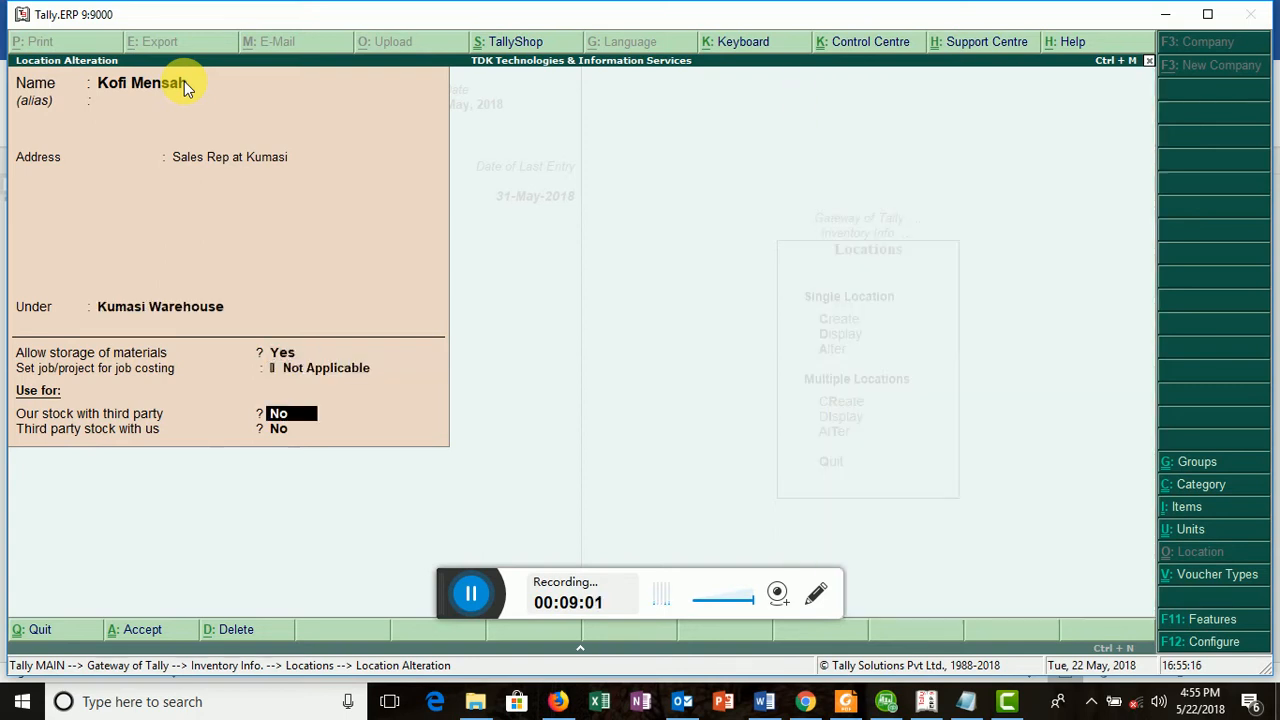
key("Return")
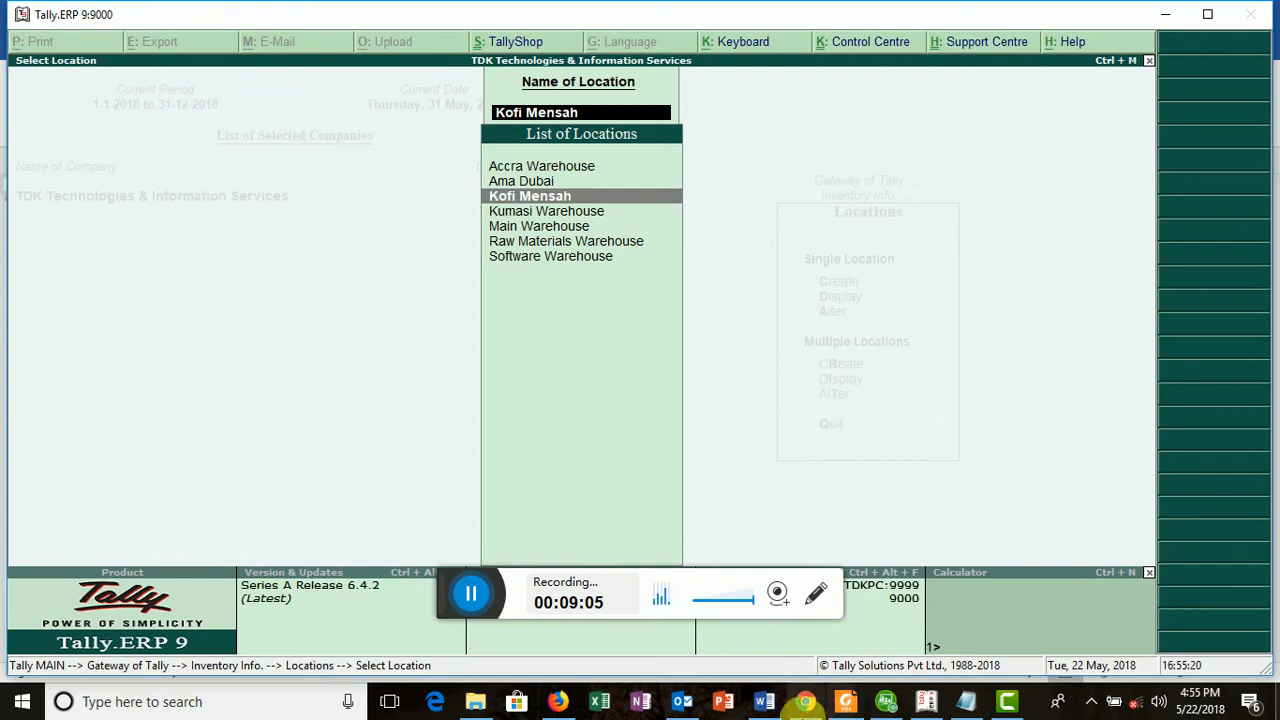
Switch to Word to read the instructions, return to Tally.ERP 9, and leave the locations list for the Gateway of Tally
left_click(764, 702)
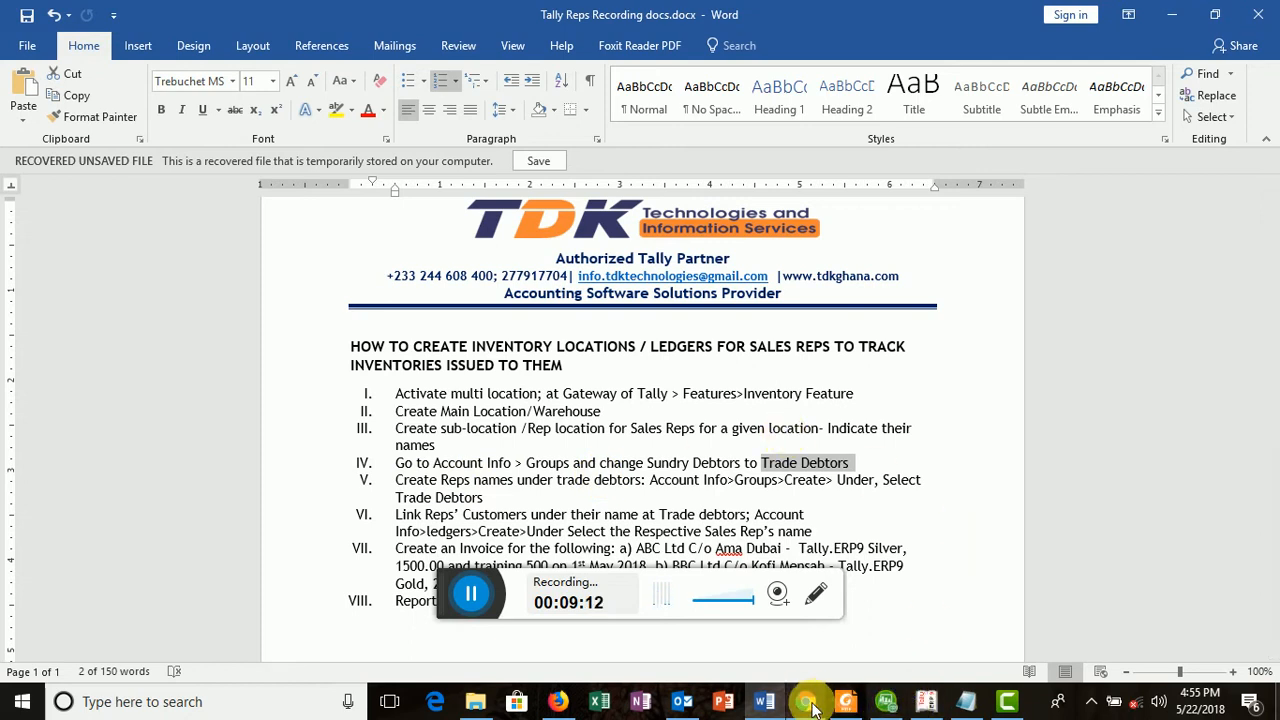
left_click(926, 701)
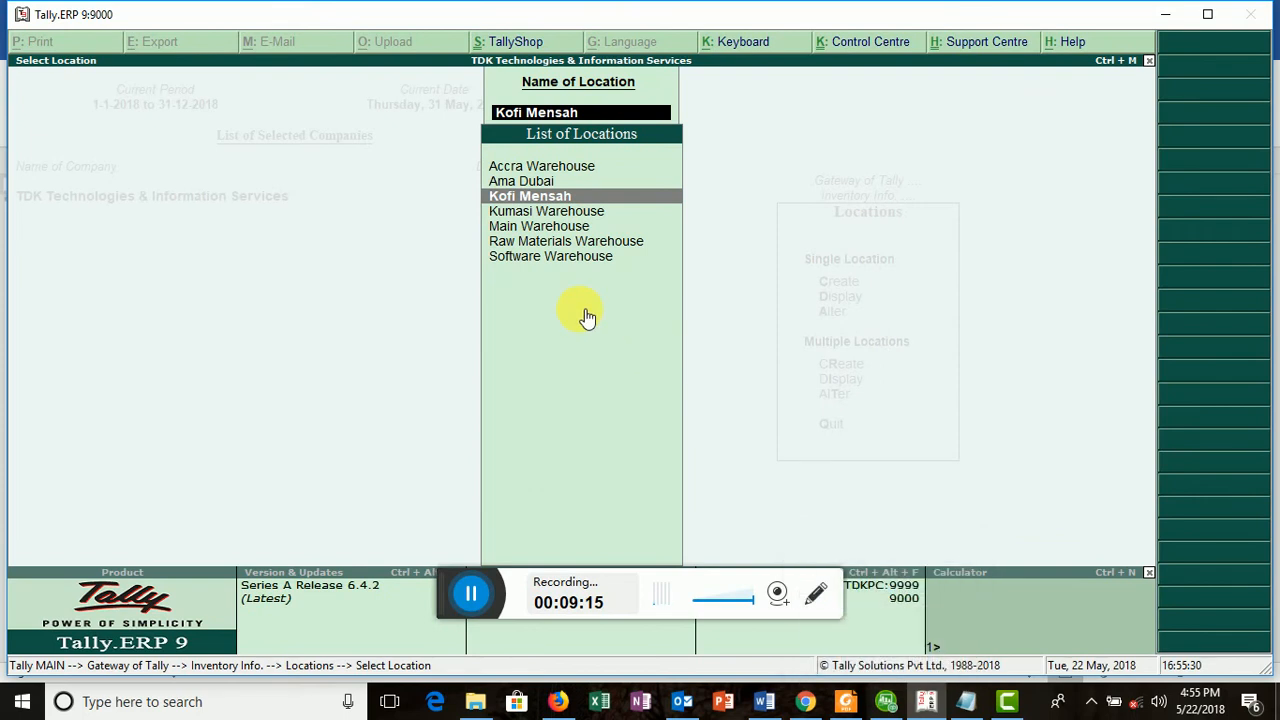
key("Escape")
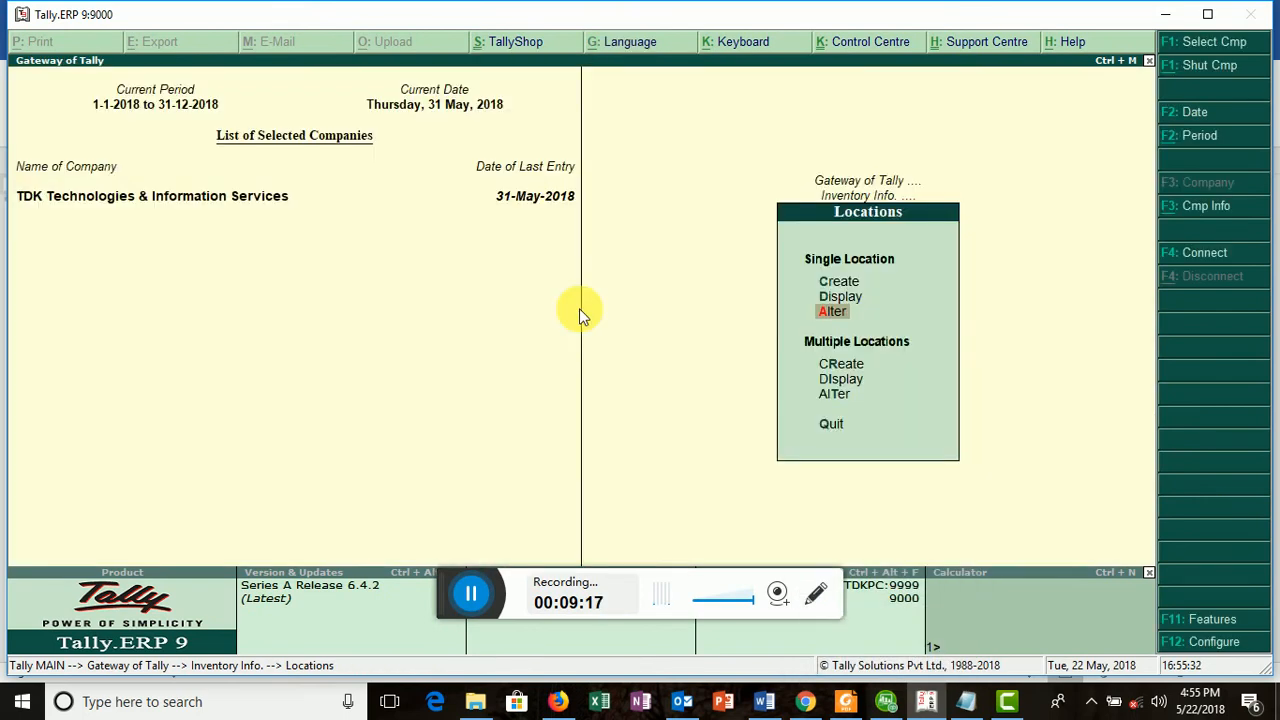
key("Escape")
key("Escape")
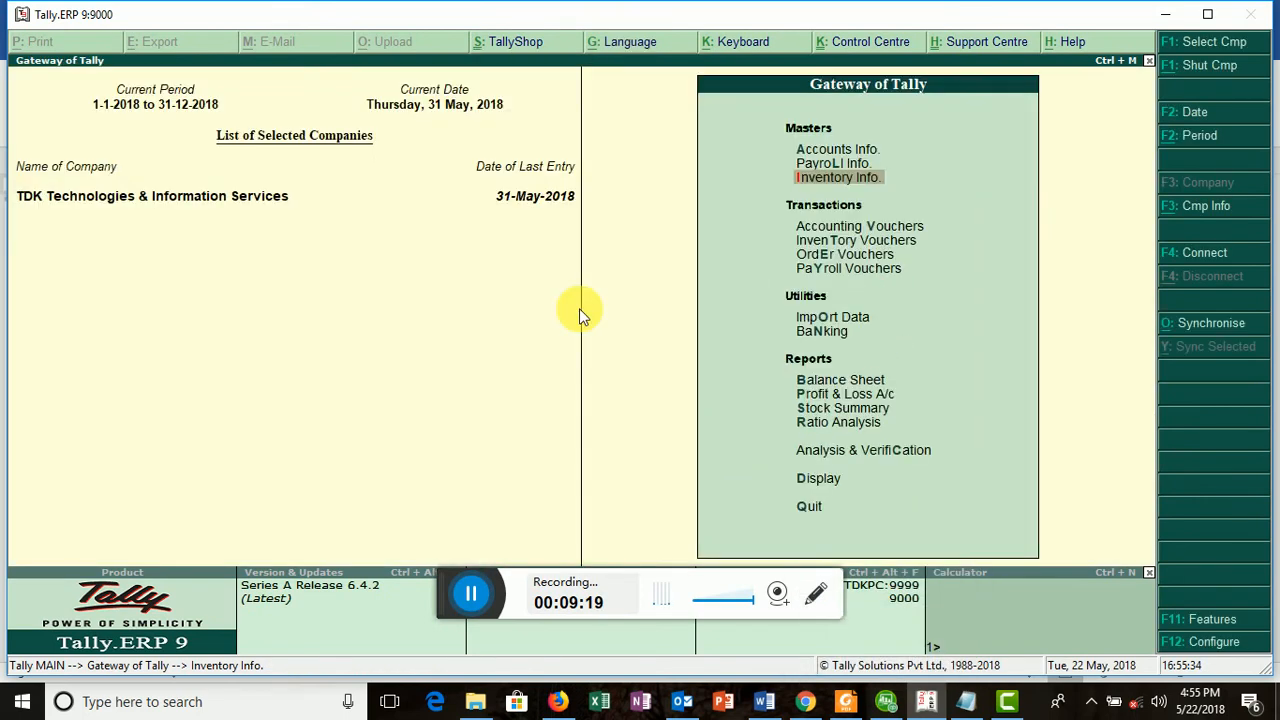
left_click(801, 149)
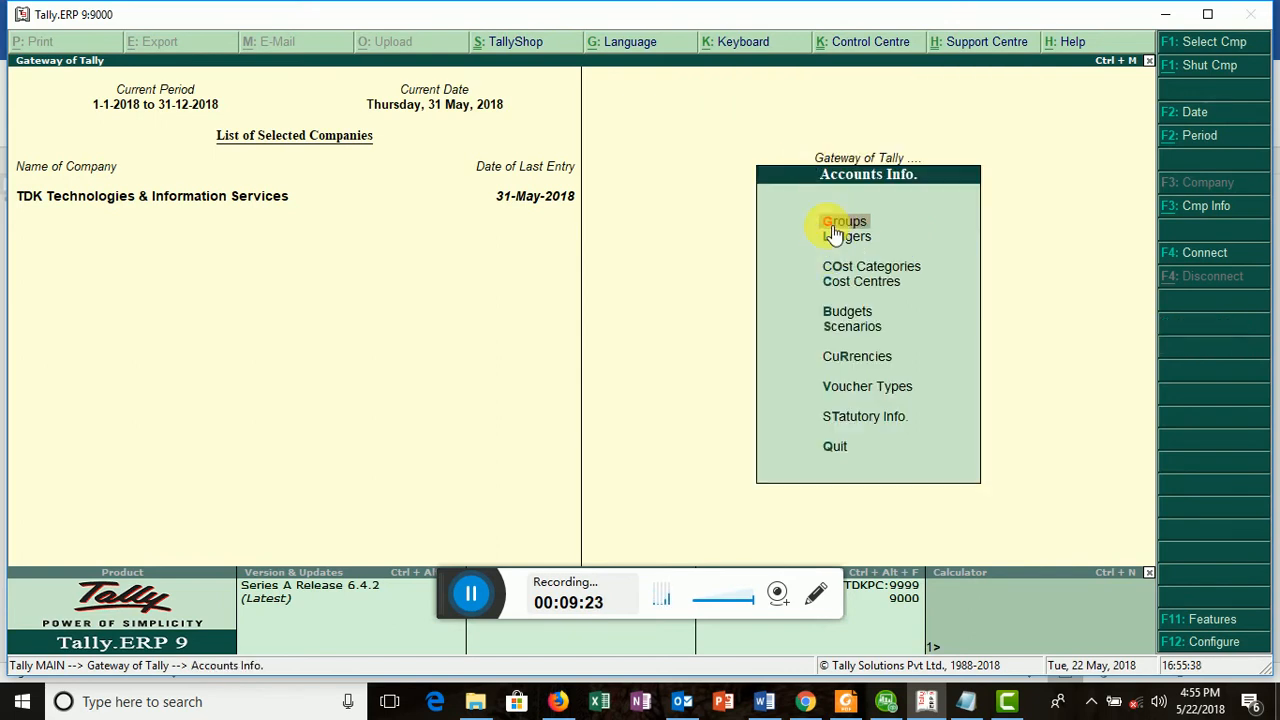
left_click(835, 228)
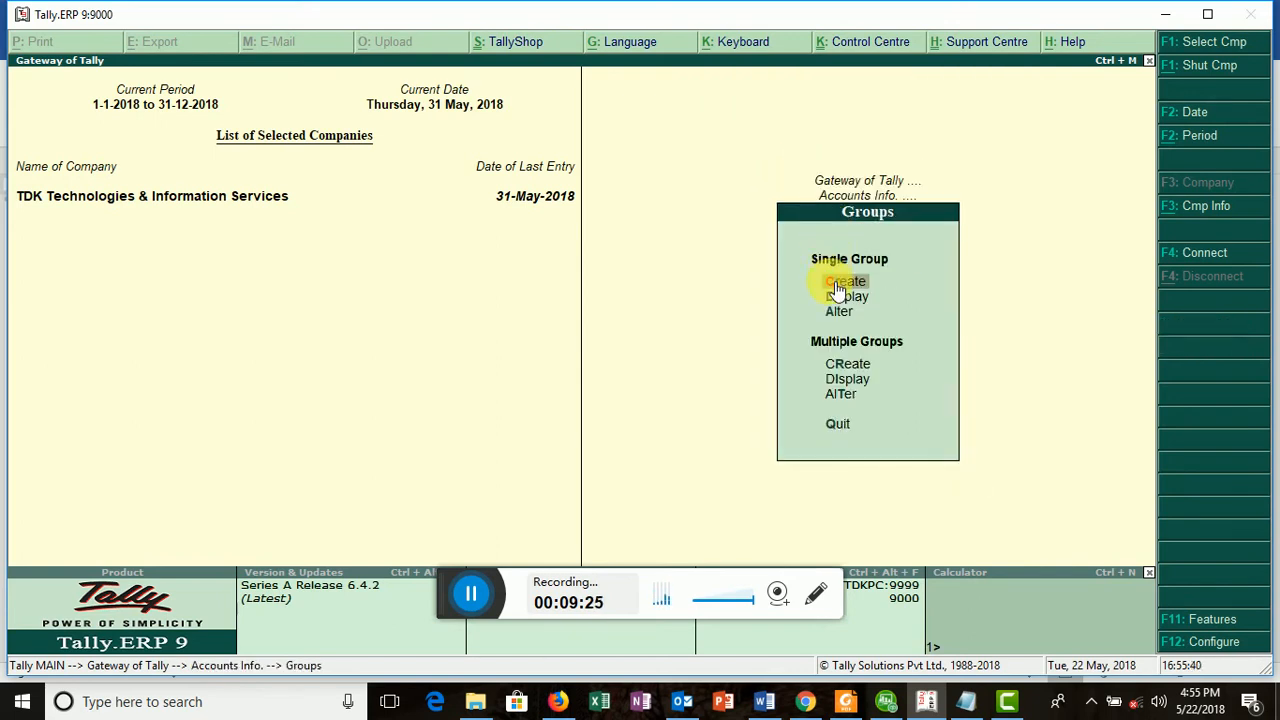
key("Escape")
key("Escape")
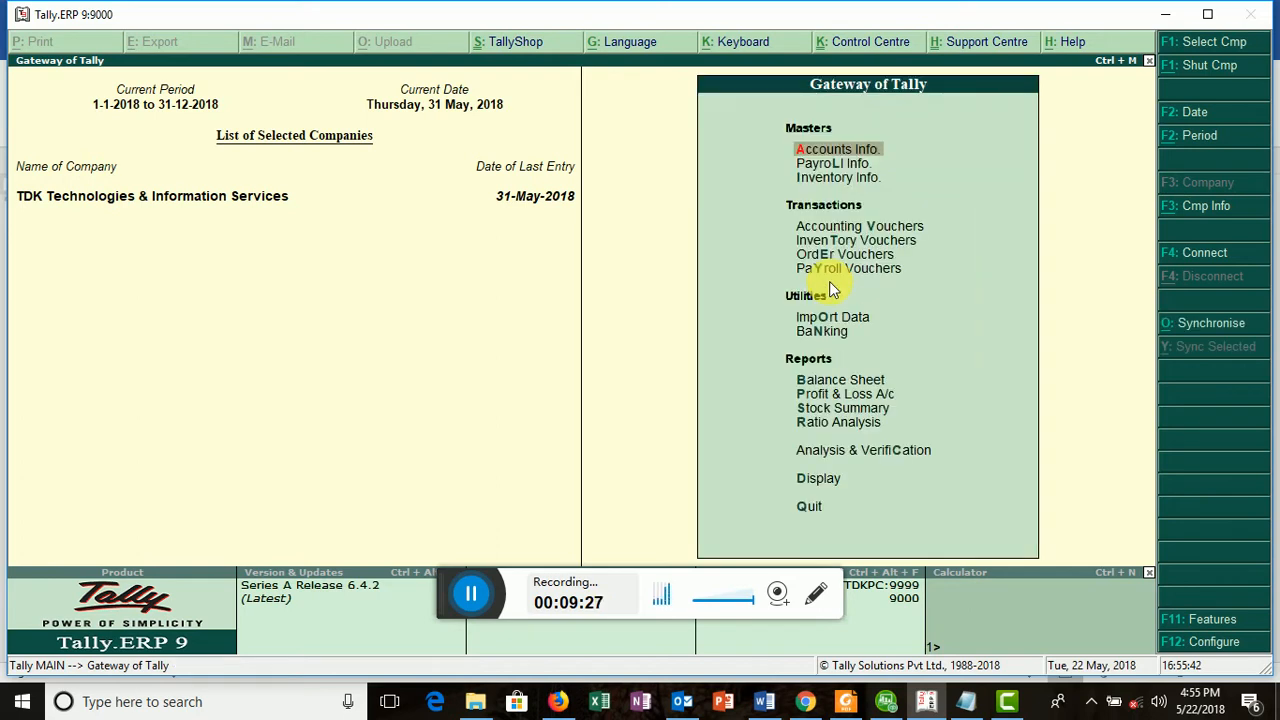
Open the single group creation form, start entering a sales rep's name, and discard it to return to the Groups options
left_click(806, 150)
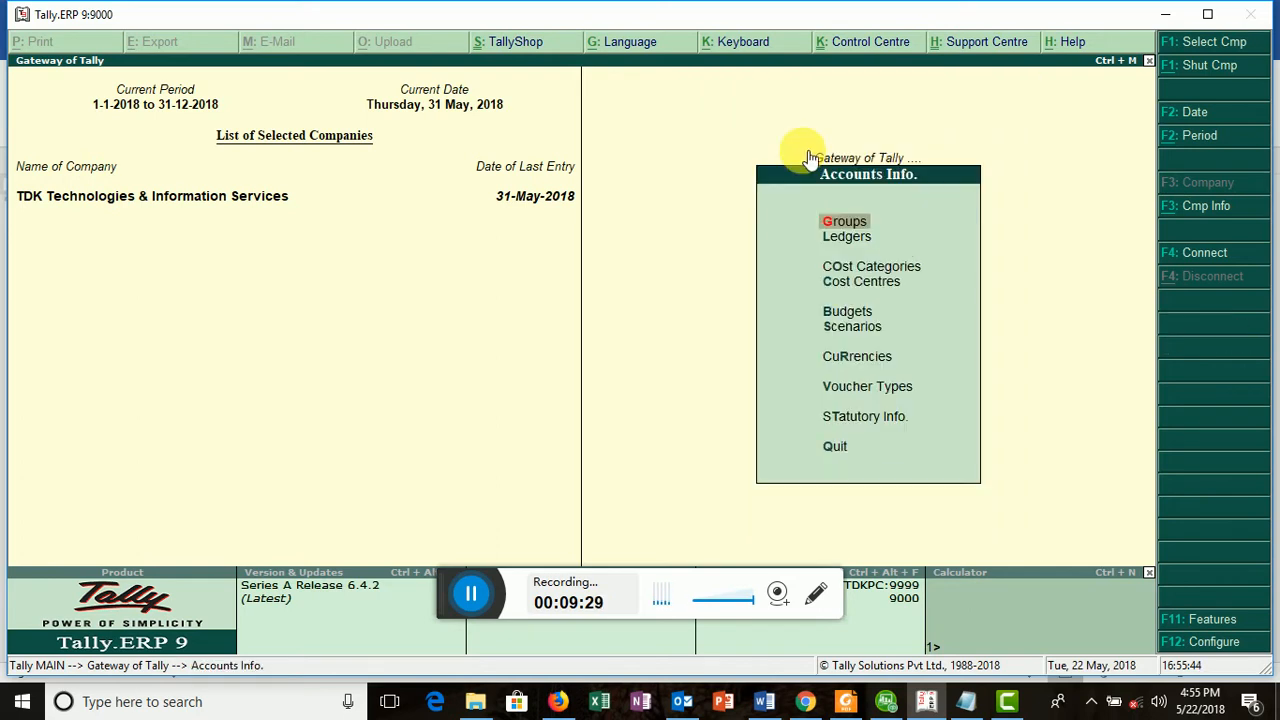
left_click(840, 229)
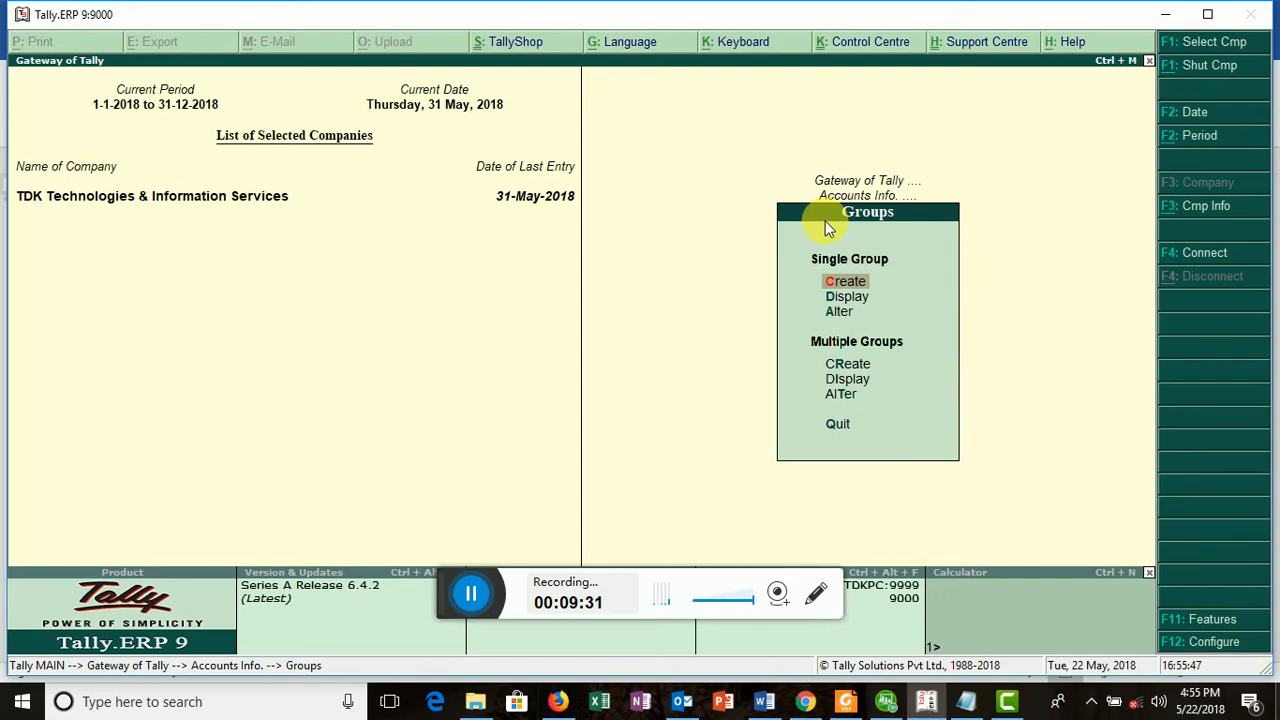
left_click(828, 284)
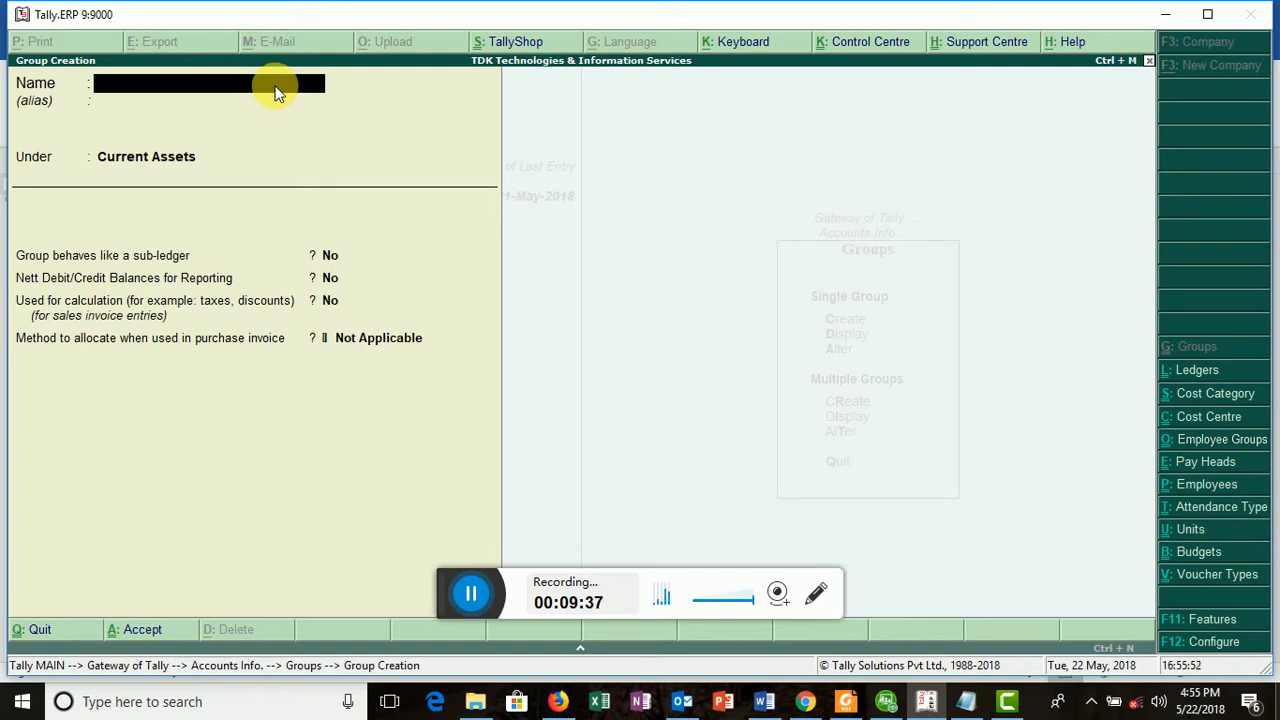
type("Ama Yaa")
key("Escape")
key("Escape")
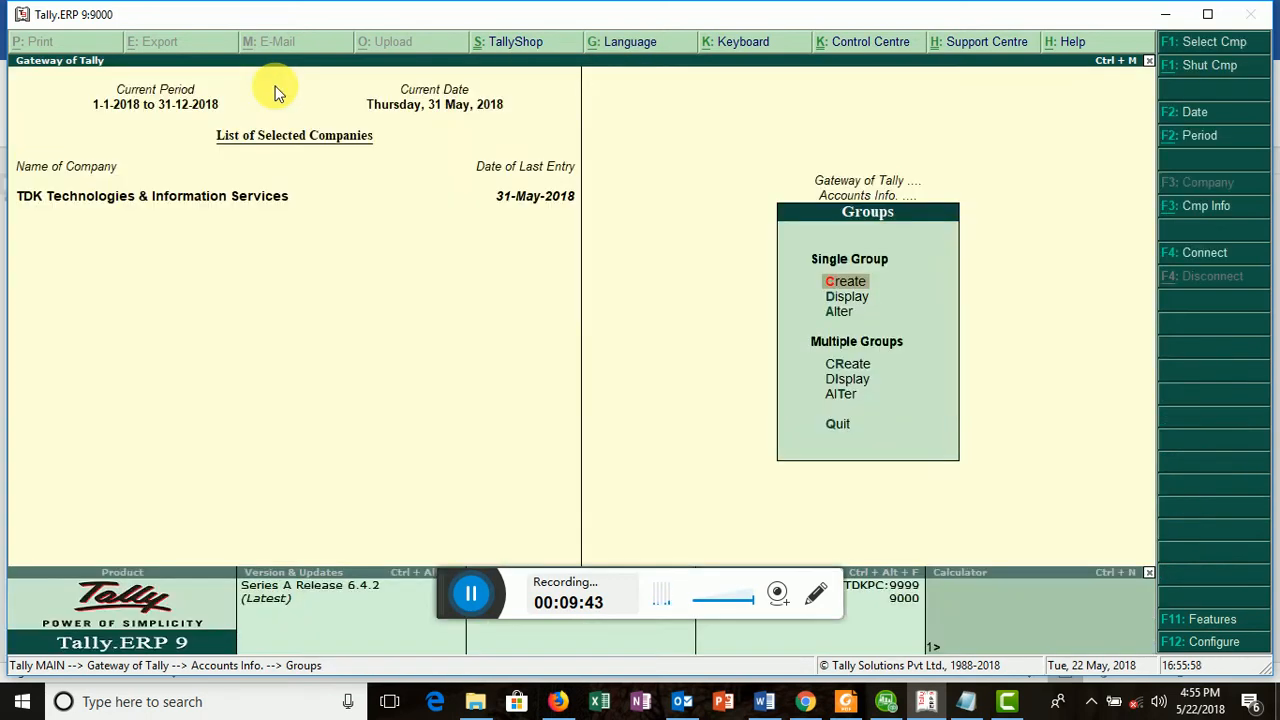
Open the Accra sales rep's group, review its Trade Debtors parent and sub-ledger settings, and accept the form without altering any value
key("d")
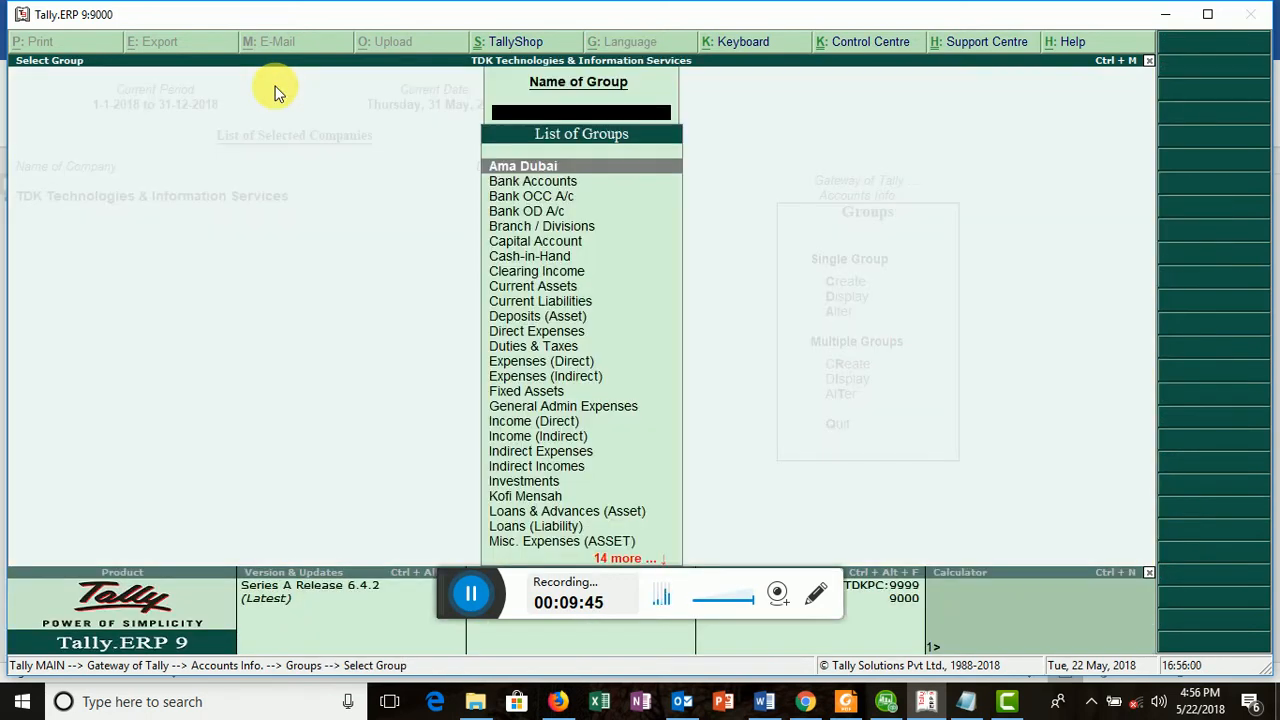
key("Return")
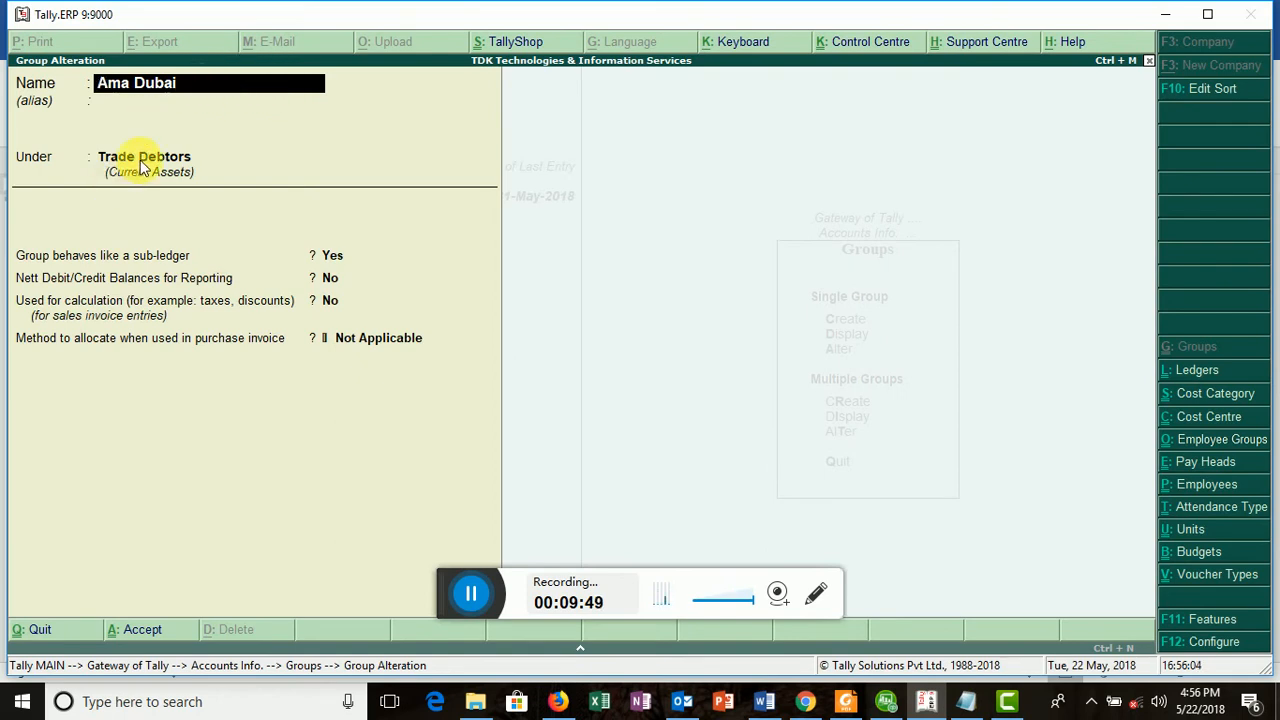
key("Return")
key("Return")
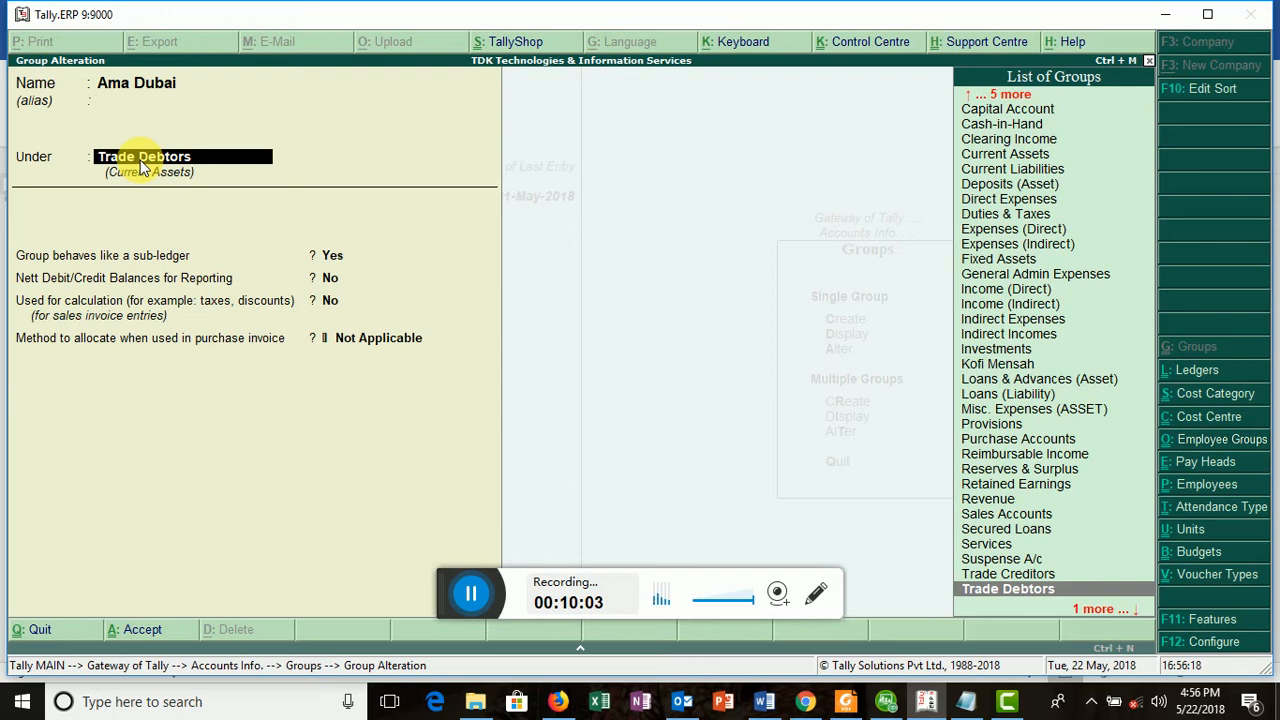
key("Return")
key("Return")
key("Return")
key("Return")
key("Return")
left_click(153, 172)
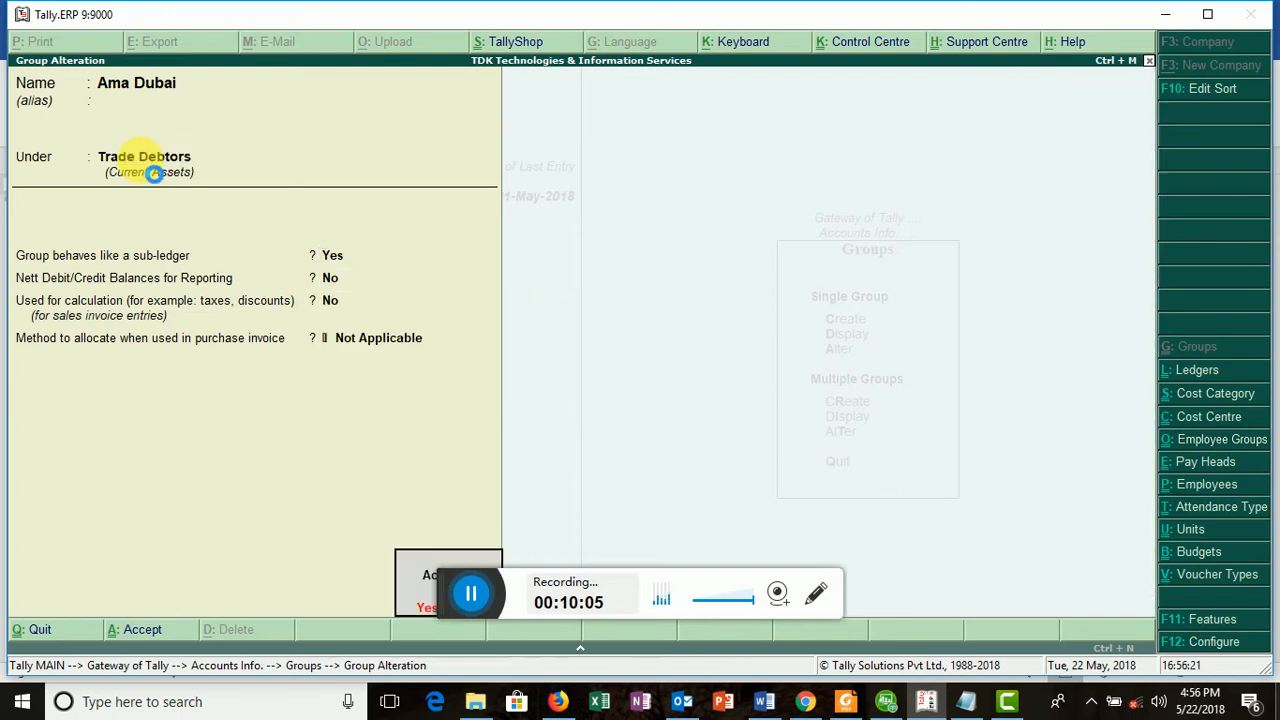
key("Return")
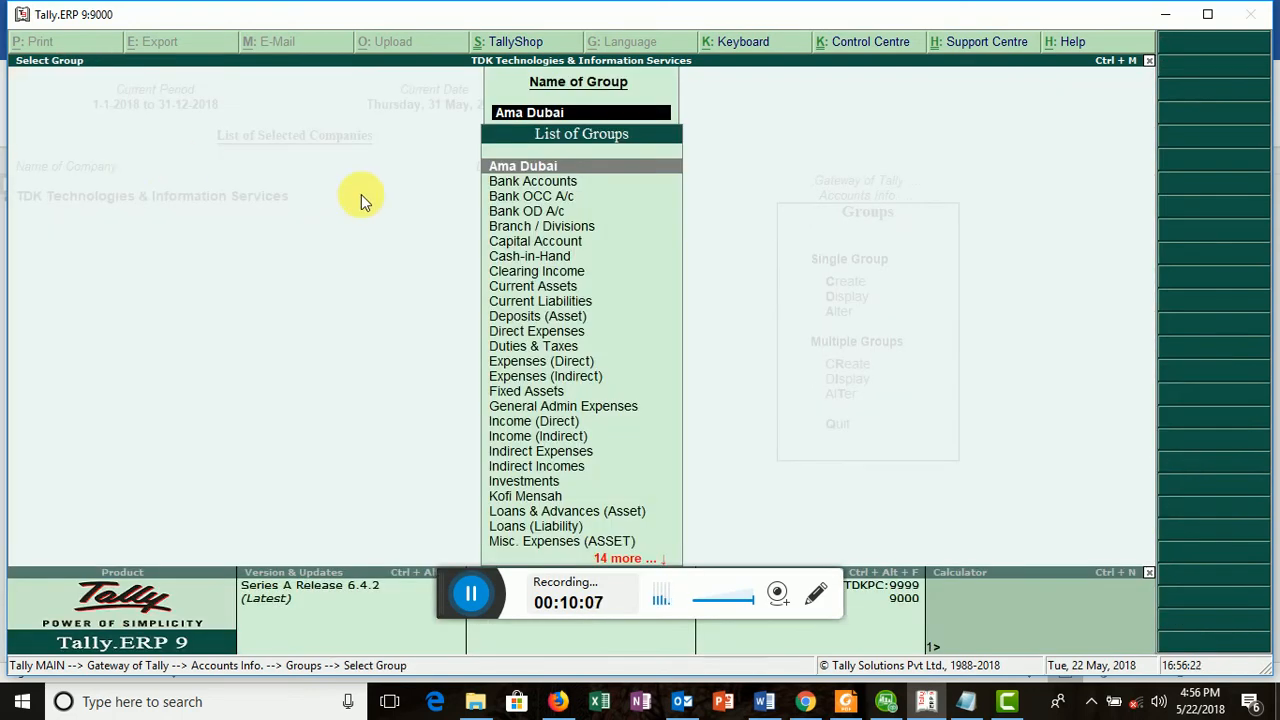
Open the Kumasi sales rep's group, review its parent group and sub-ledger settings, and leave the form without altering any value
key("BackSpace")
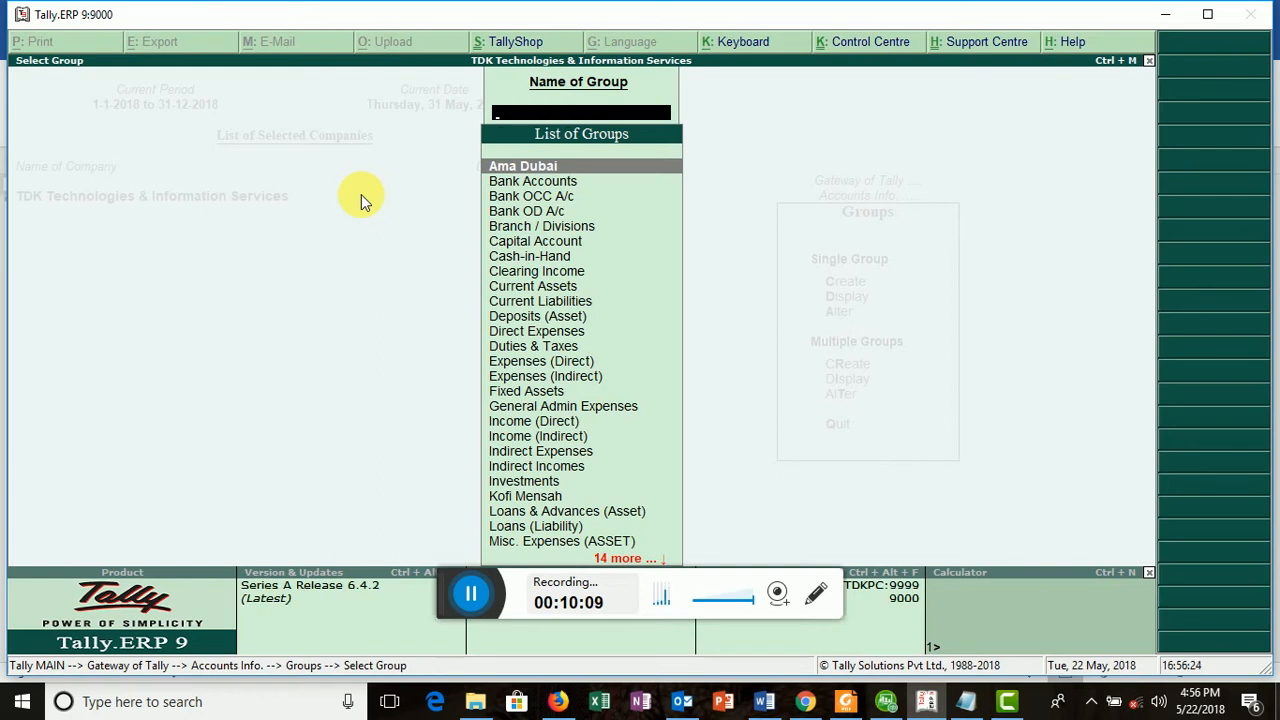
type("Ko")
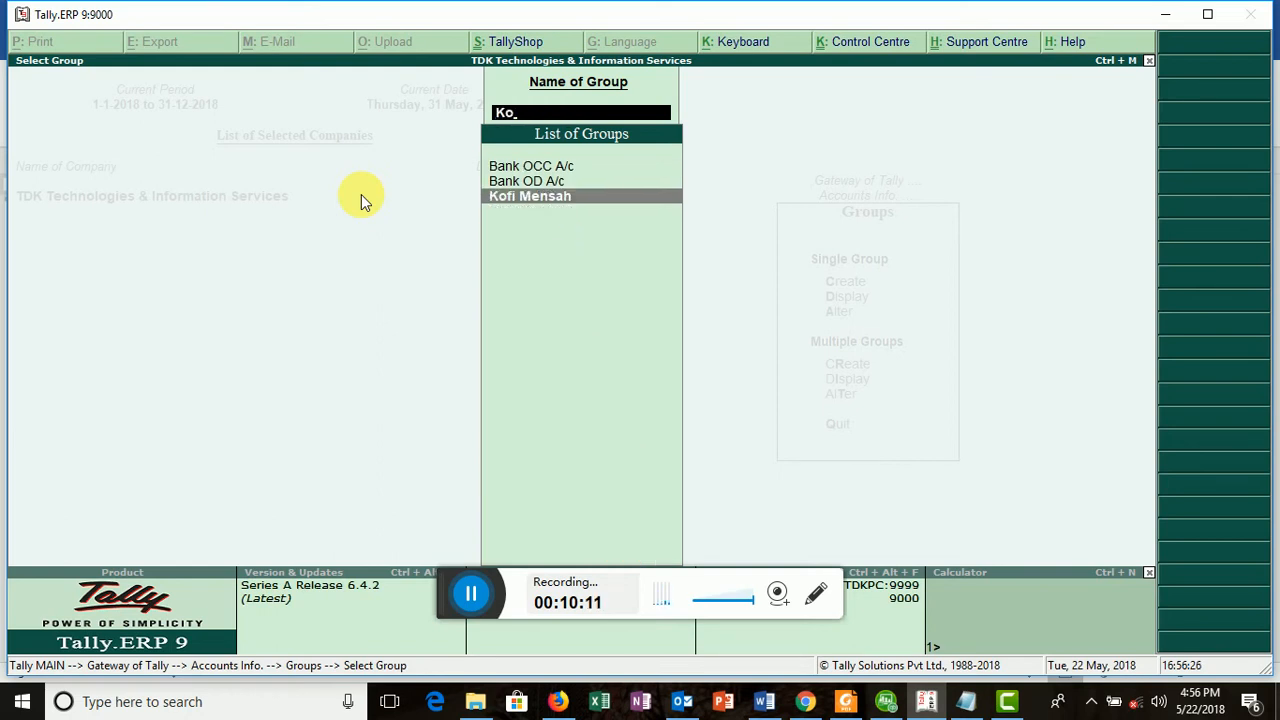
key("Return")
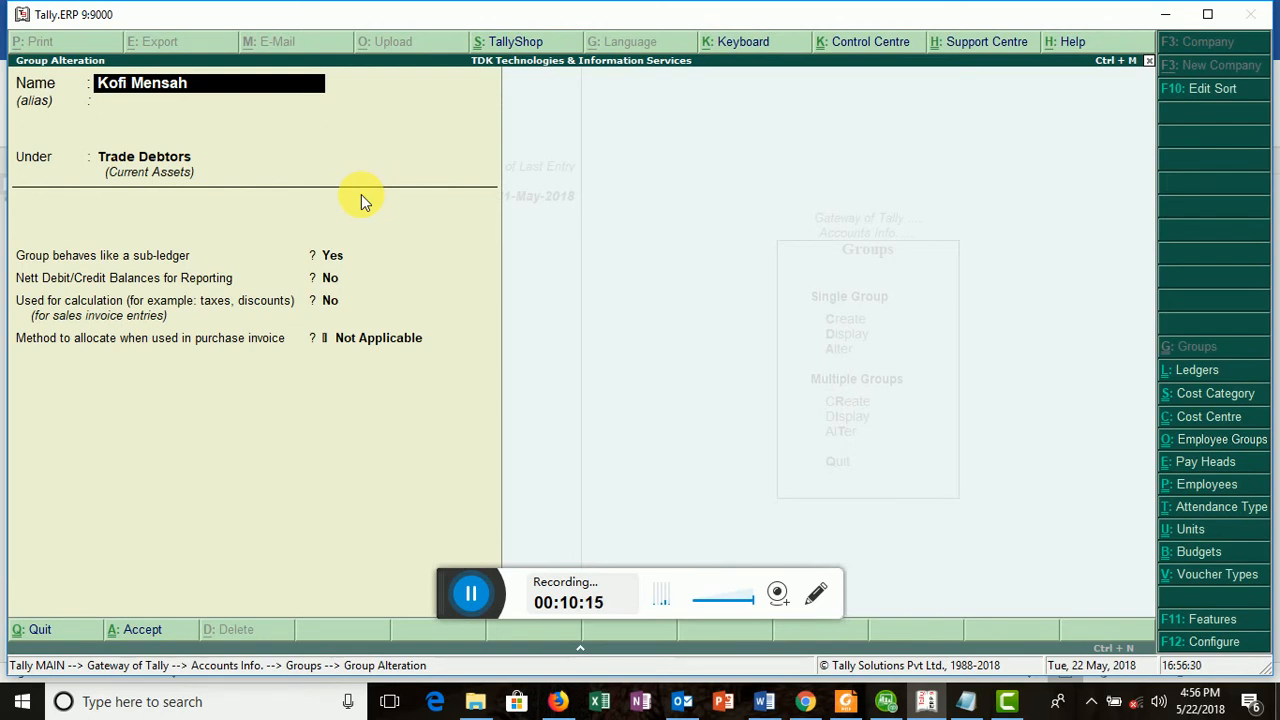
key("Return")
key("Return")
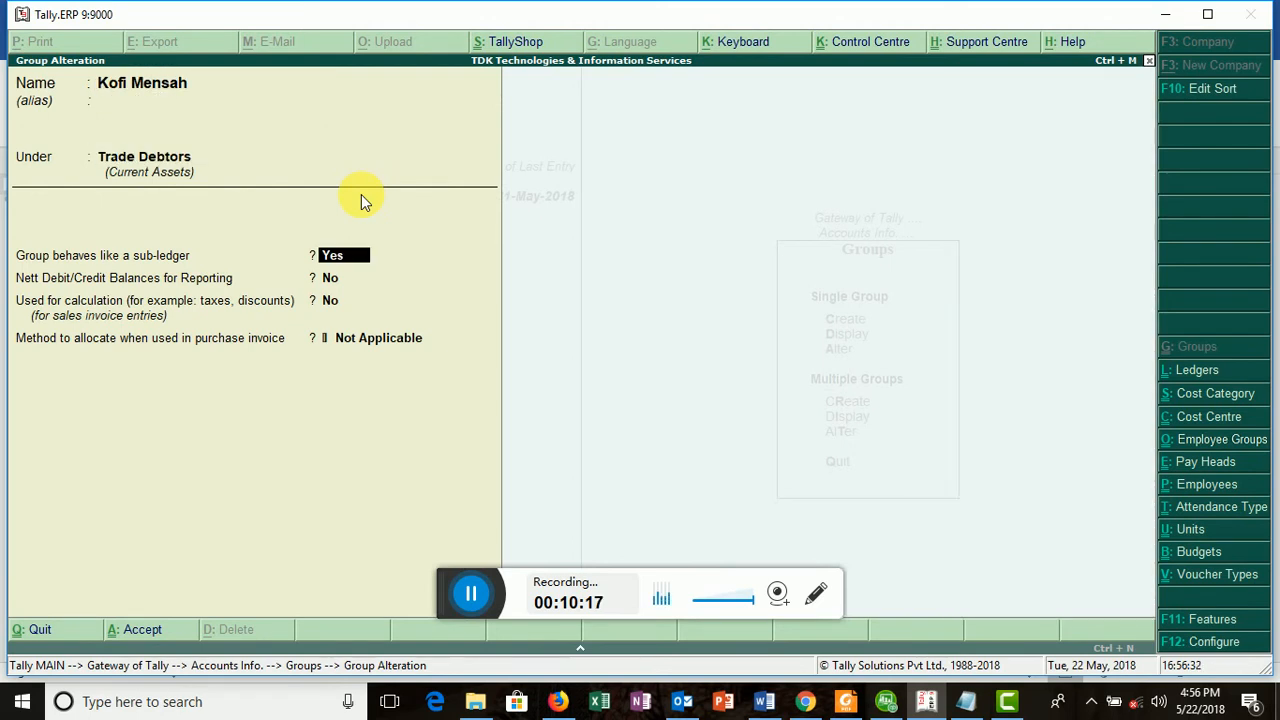
key("Return")
key("Return")
key("Return")
key("Return")
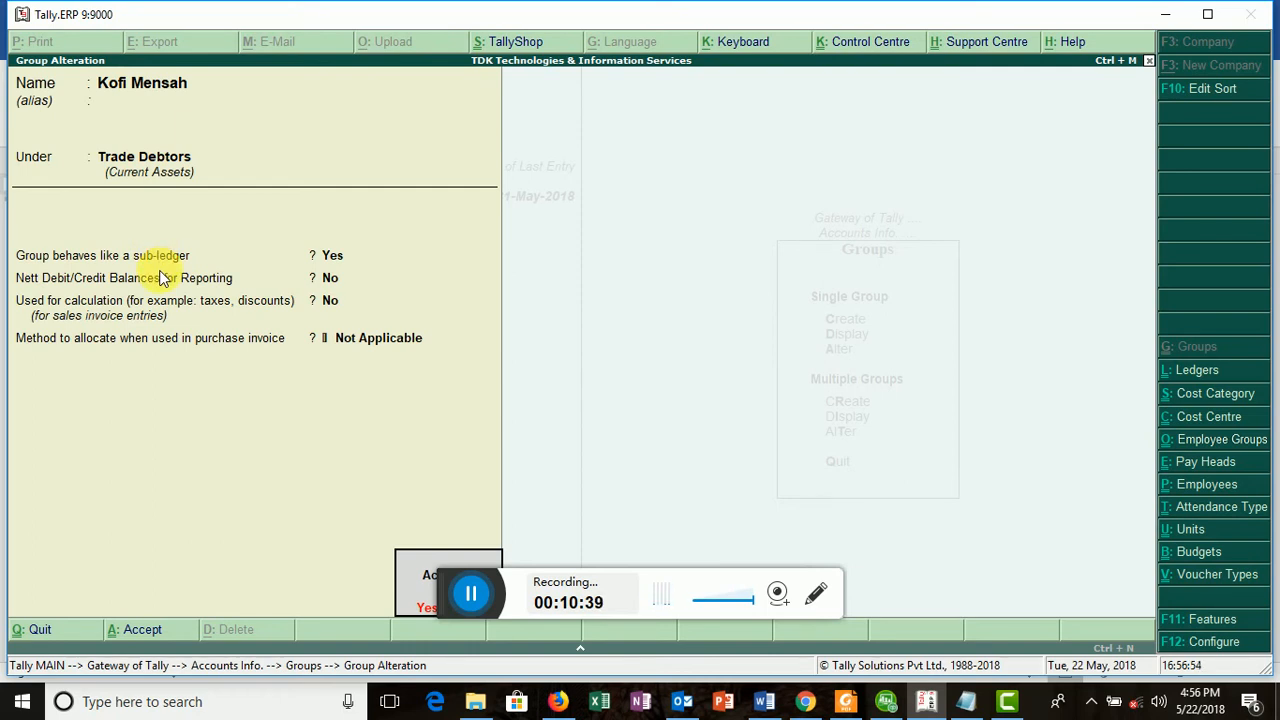
key("Escape")
key("Escape")
key("Escape")
key("Return")
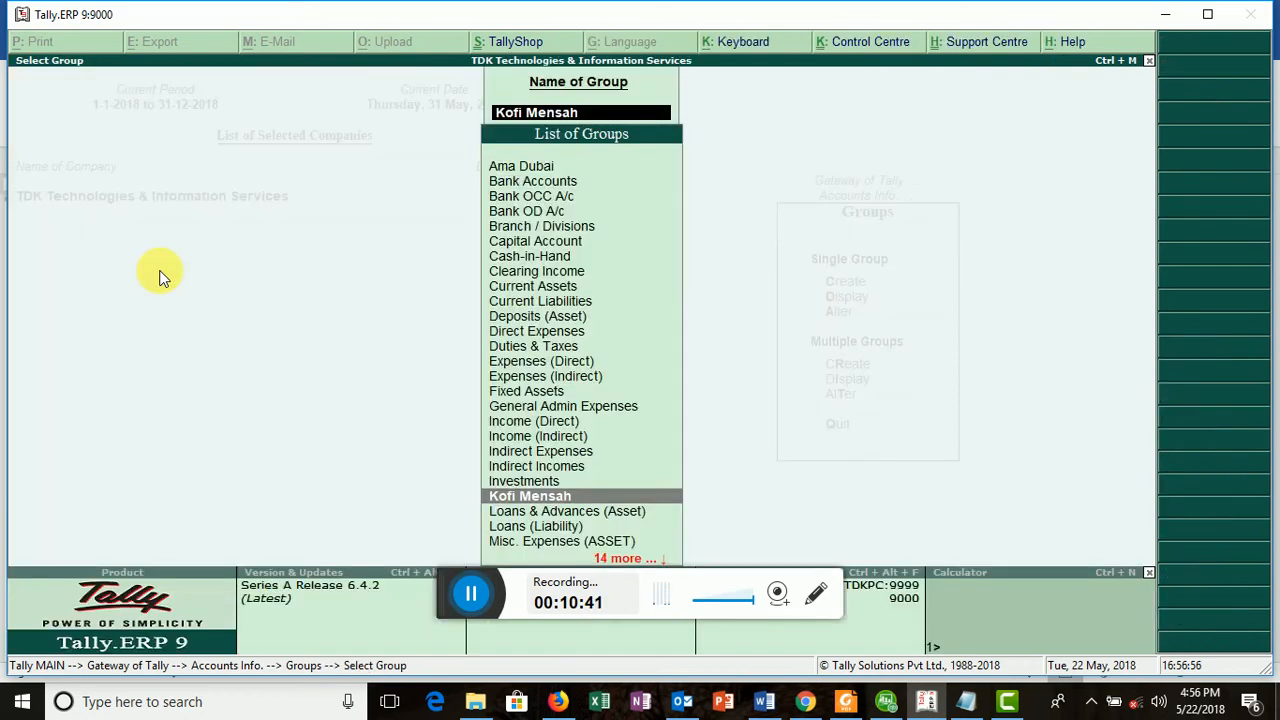
Return to the Gateway of Tally, switch to Word to read item VI, and go back to Tally.ERP 9
key("Escape")
key("Escape")
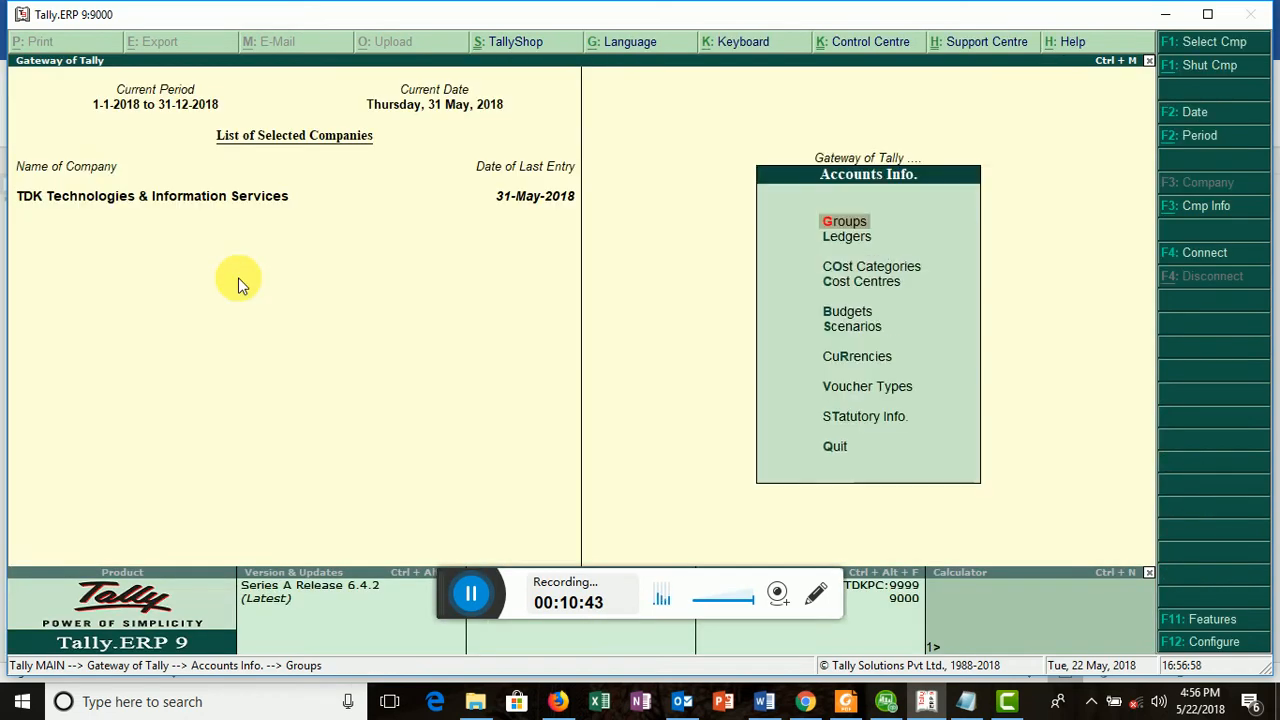
key("Escape")
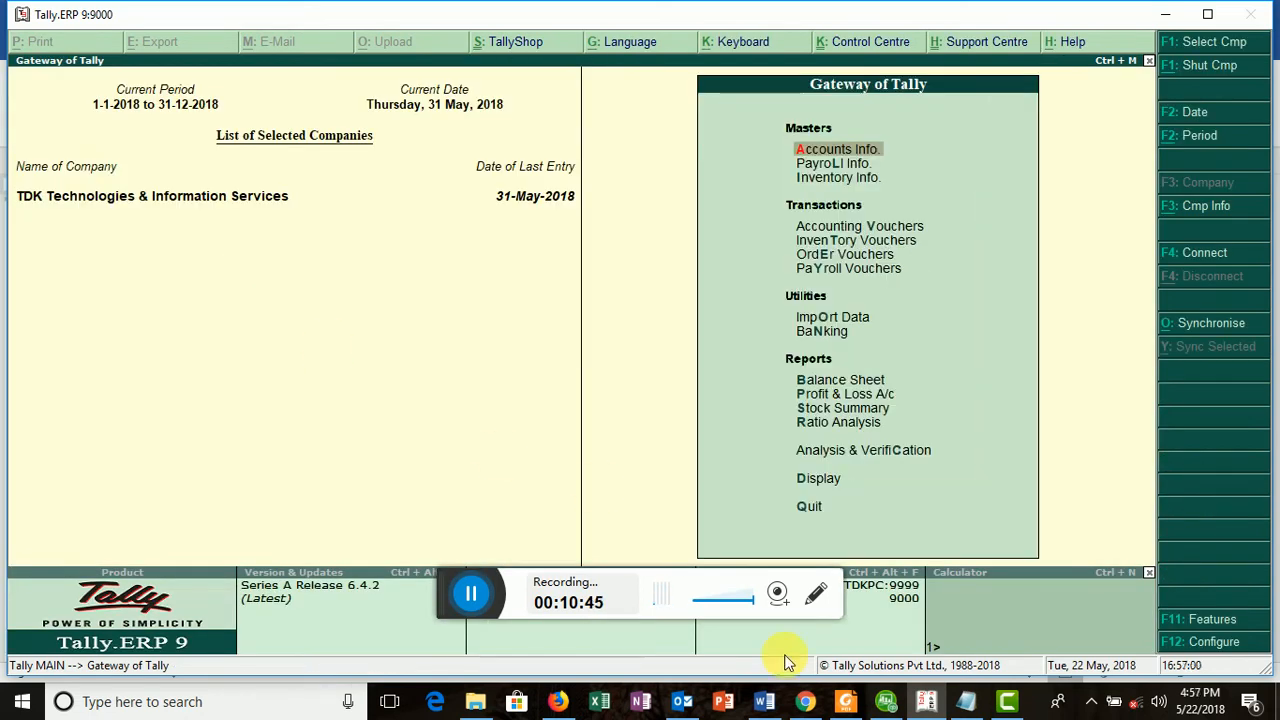
left_click(764, 701)
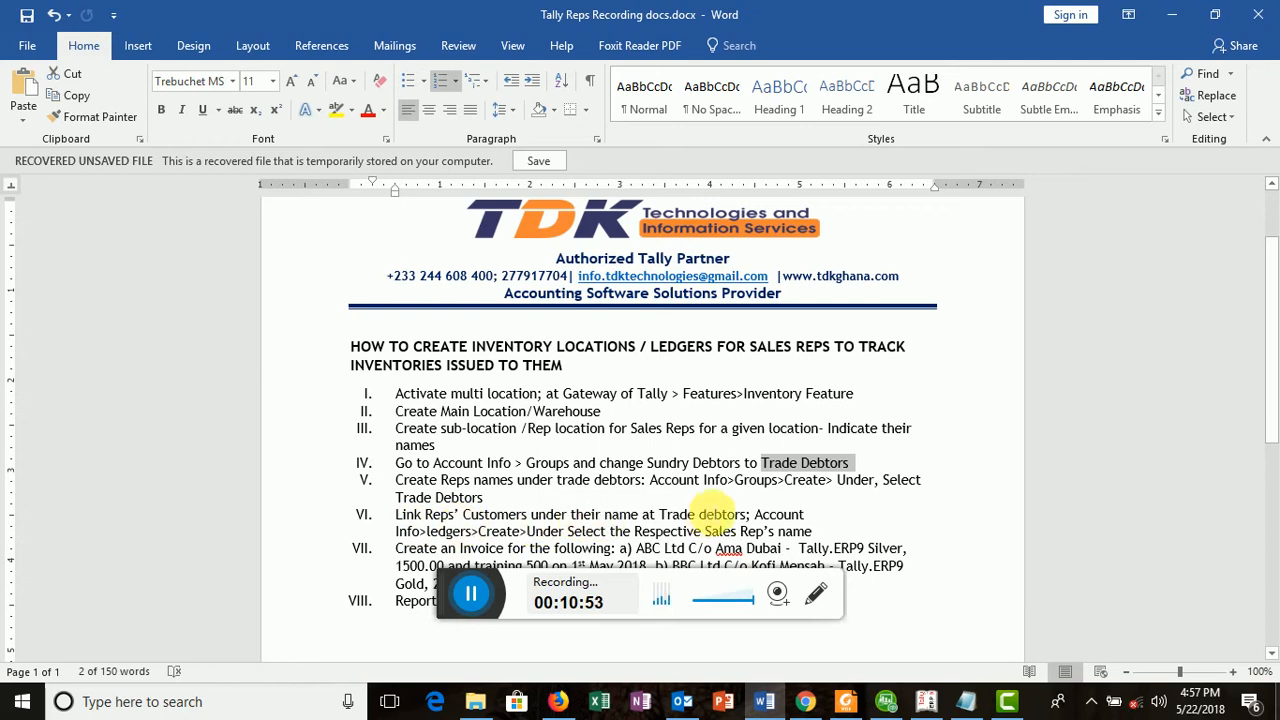
left_click(926, 703)
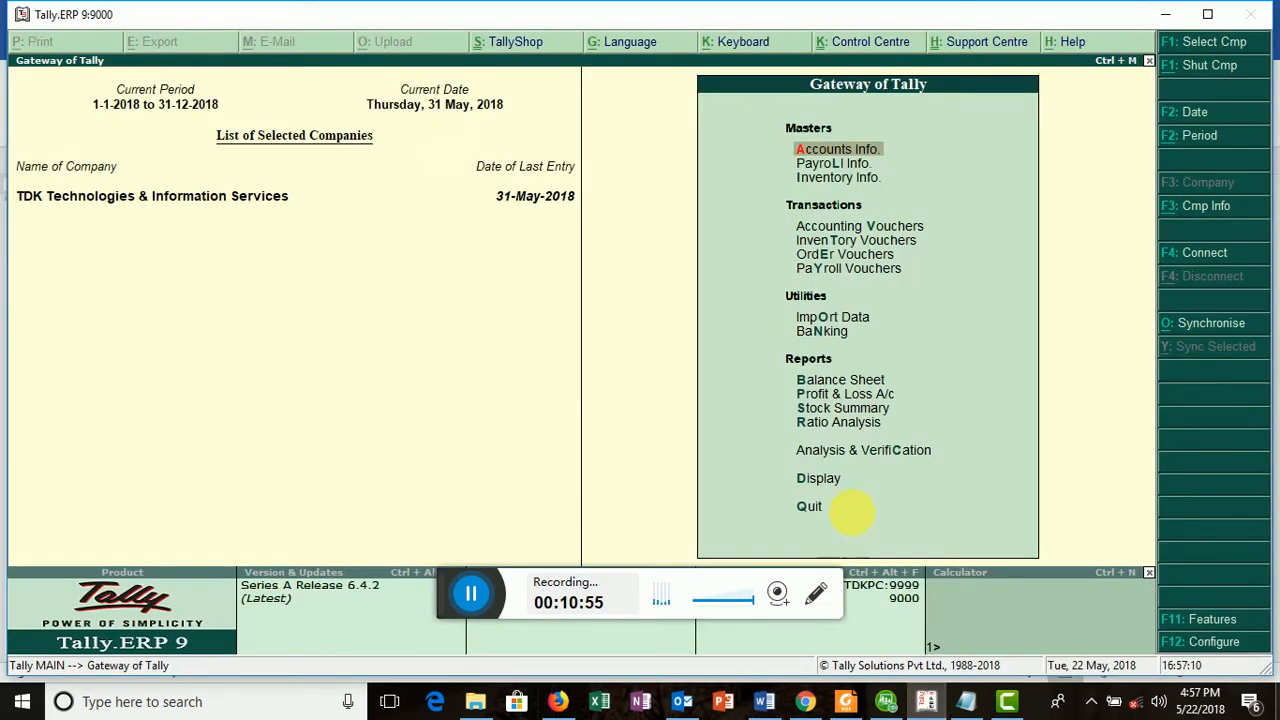
Open the form for creating a single ledger from the accounts masters
left_click(806, 152)
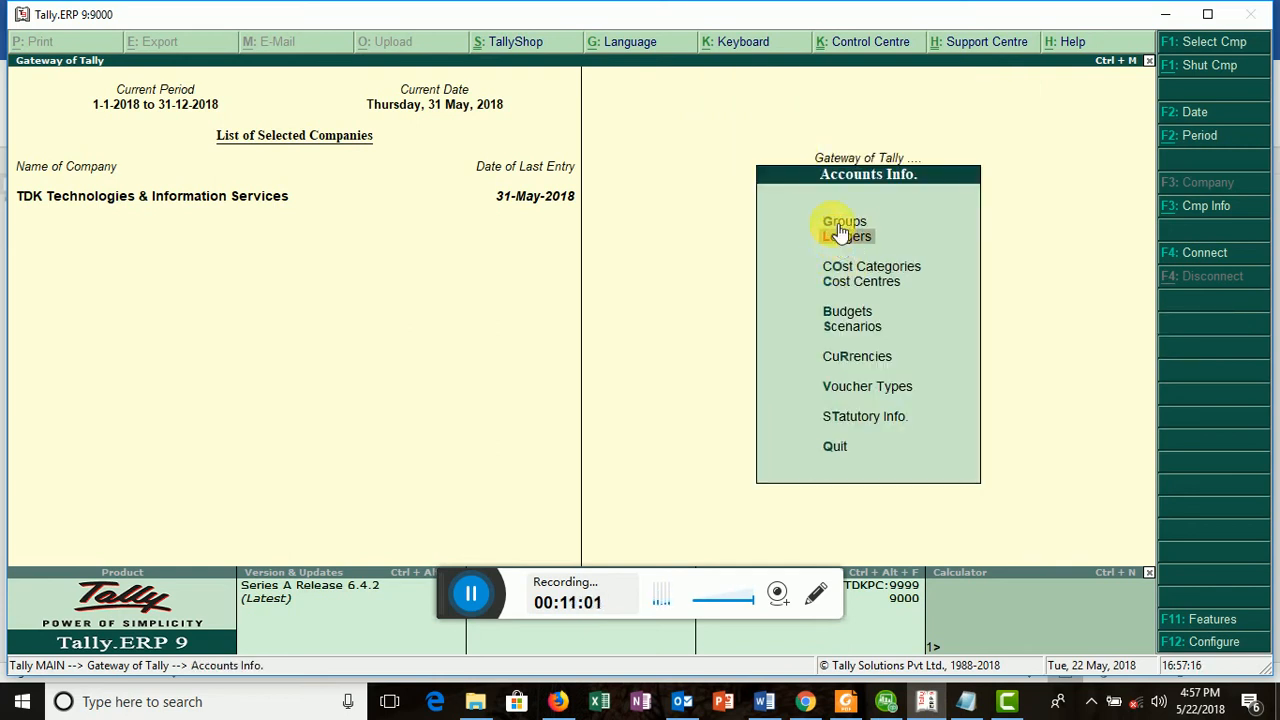
left_click(833, 240)
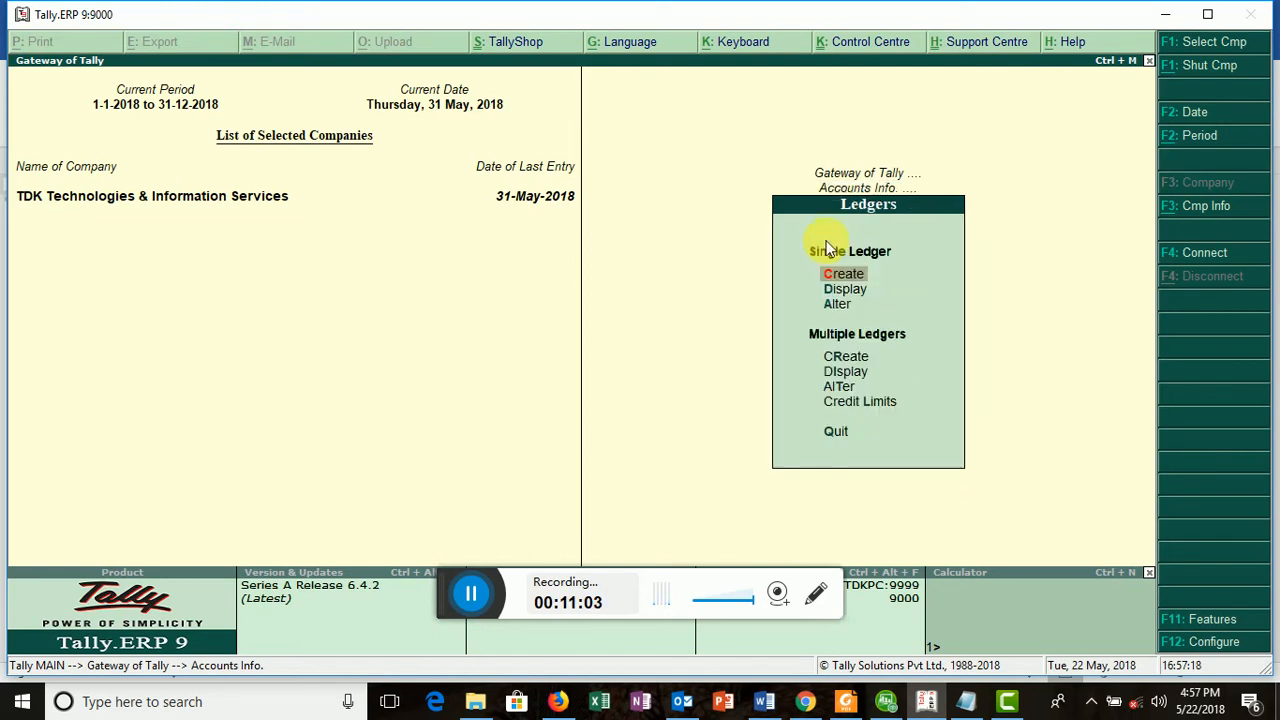
left_click(833, 276)
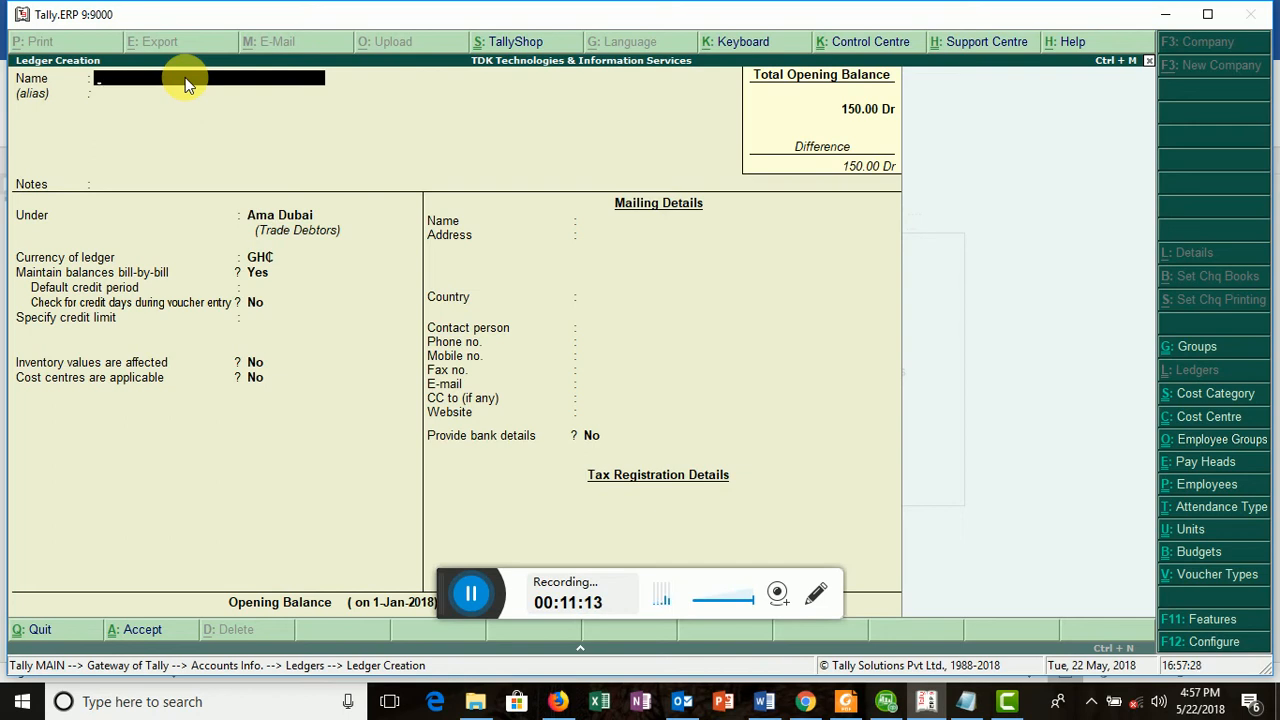
type("ABC Ltd")
key("Return")
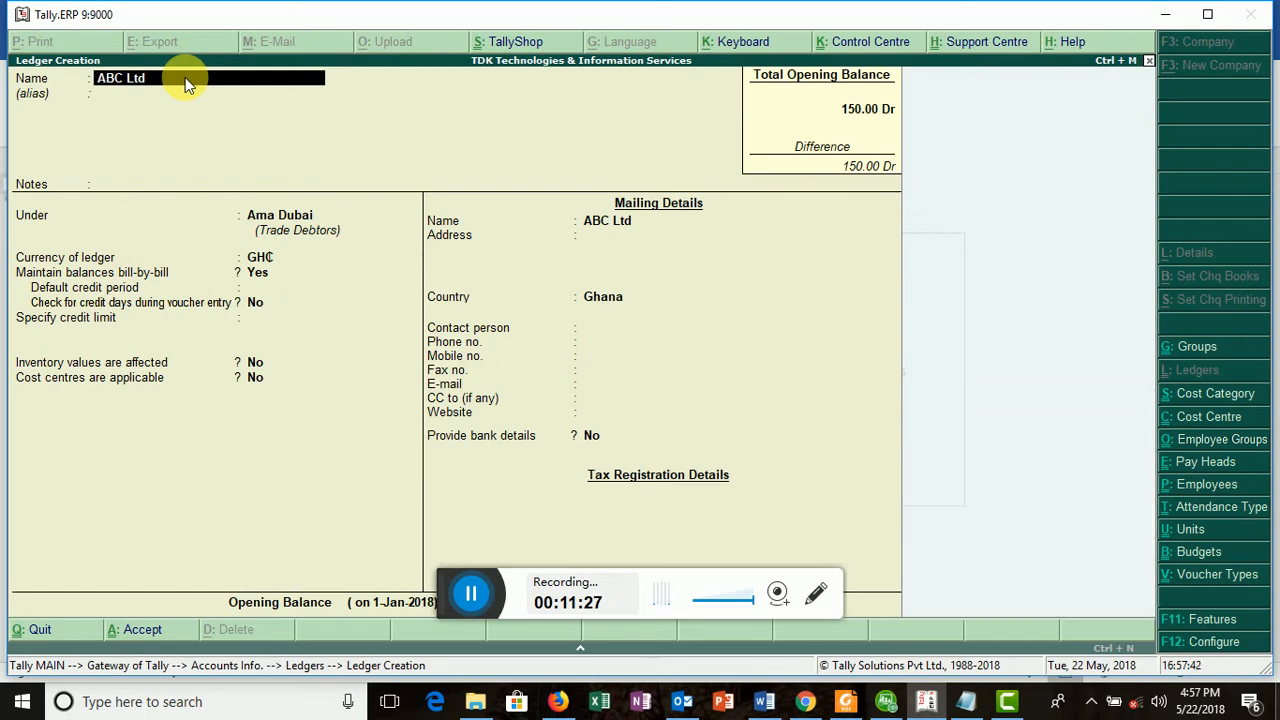
key("BackSpace")
key("BackSpace")
key("BackSpace")
key("BackSpace")
key("BackSpace")
key("BackSpace")
key("BackSpace")
type("Ab")
key("BackSpace")
key("BackSpace")
type("ABC Ltd")
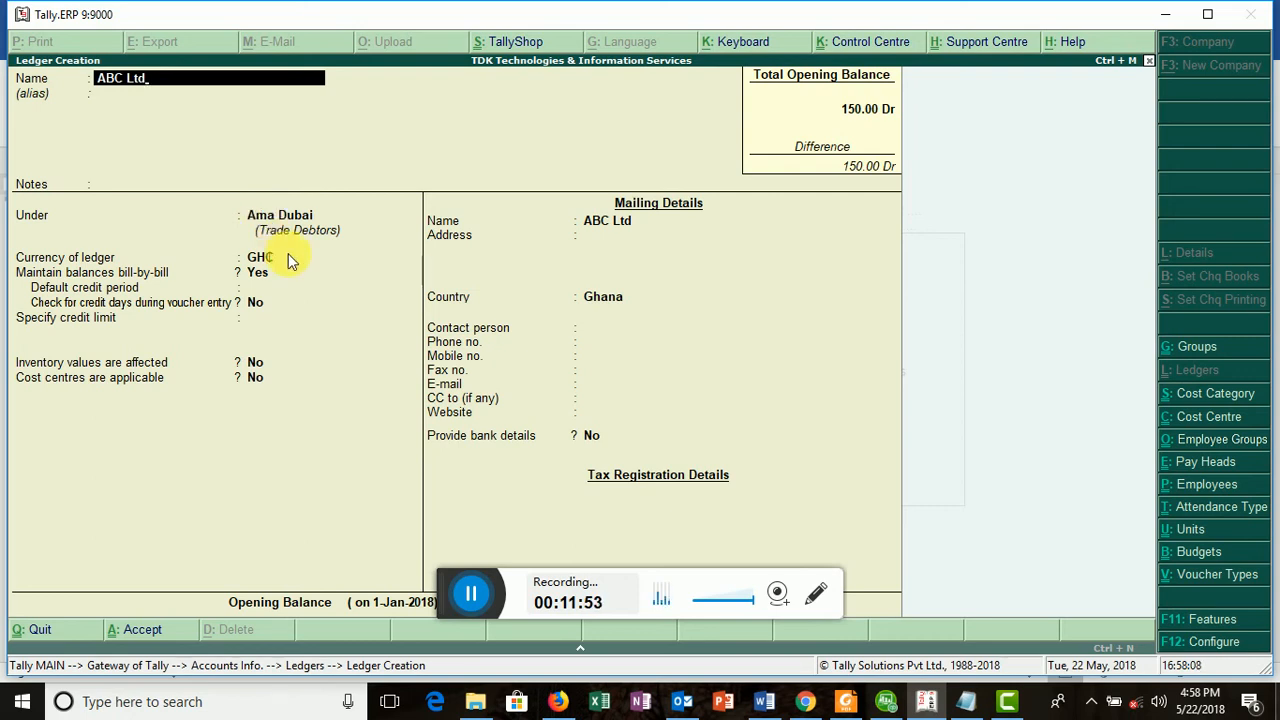
key("BackSpace")
key("BackSpace")
key("BackSpace")
key("BackSpace")
key("BackSpace")
key("BackSpace")
key("BackSpace")
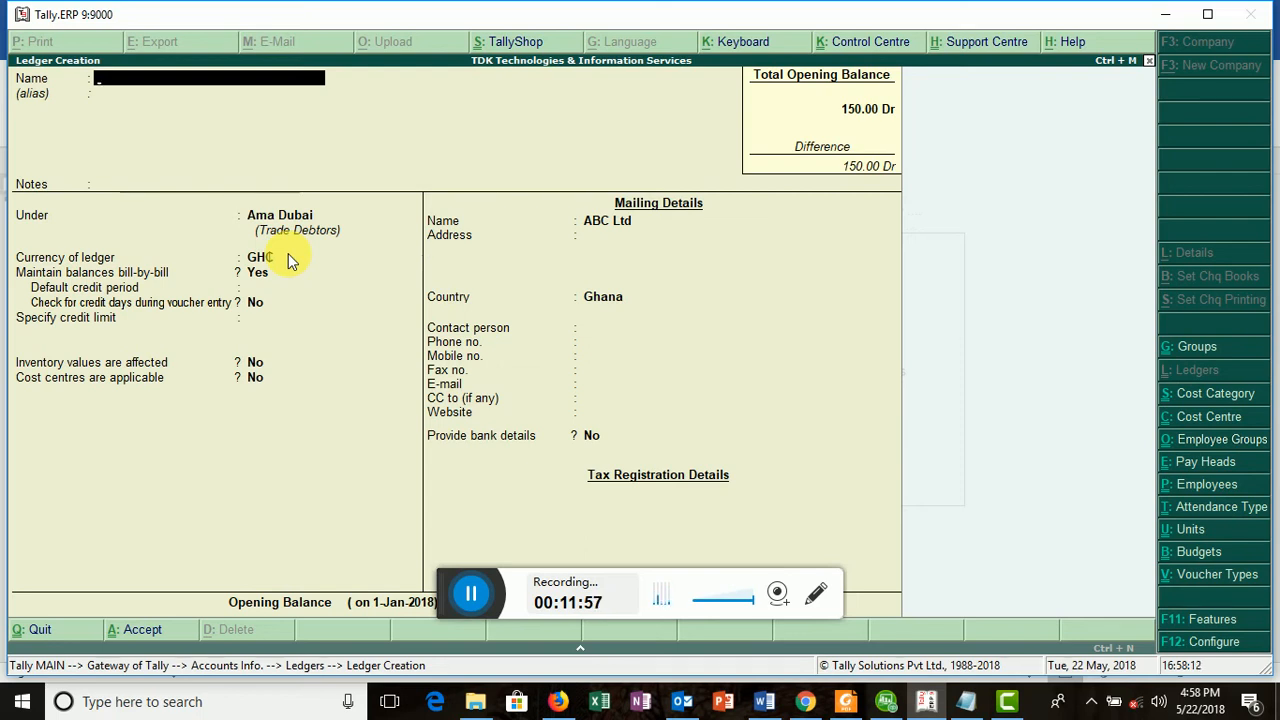
type("AB")
key("BackSpace")
key("BackSpace")
Name the new ledger QPR Ltd and place it under the other sales rep's Trade Debtors group instead of the preselected one
type("Q")
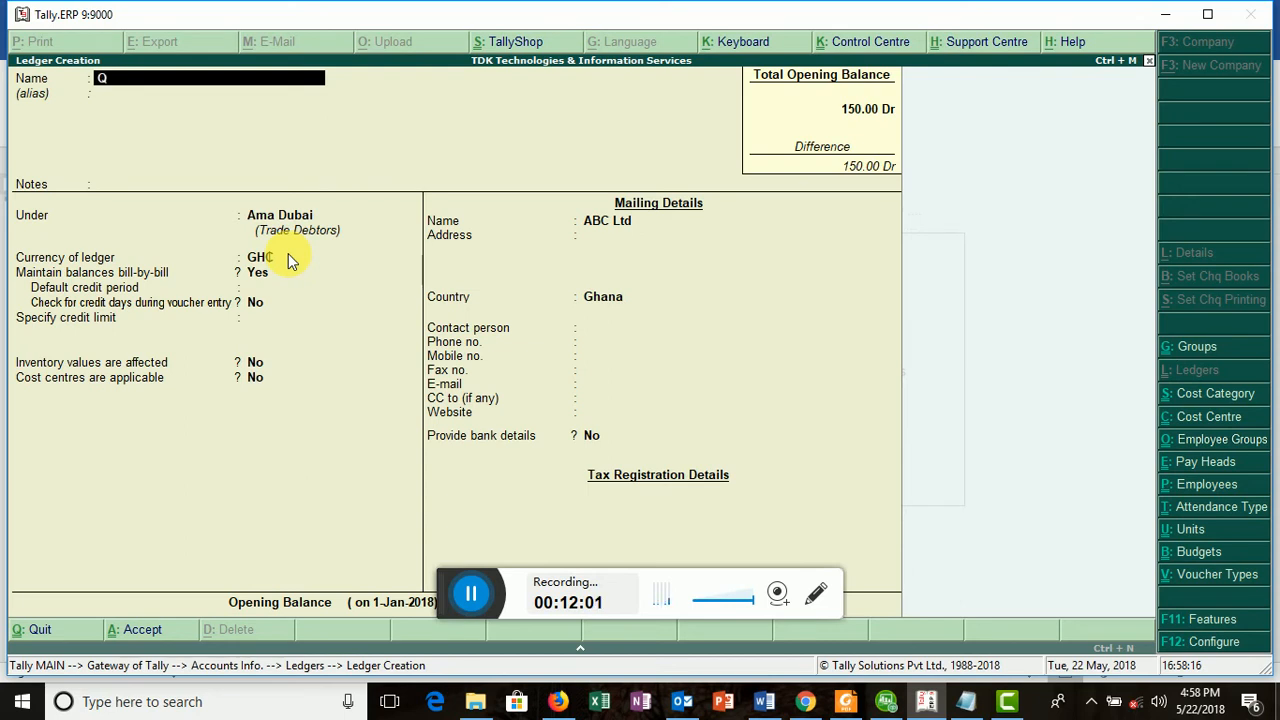
type("PR Ltd")
key("Return")
key("Return")
key("Return")
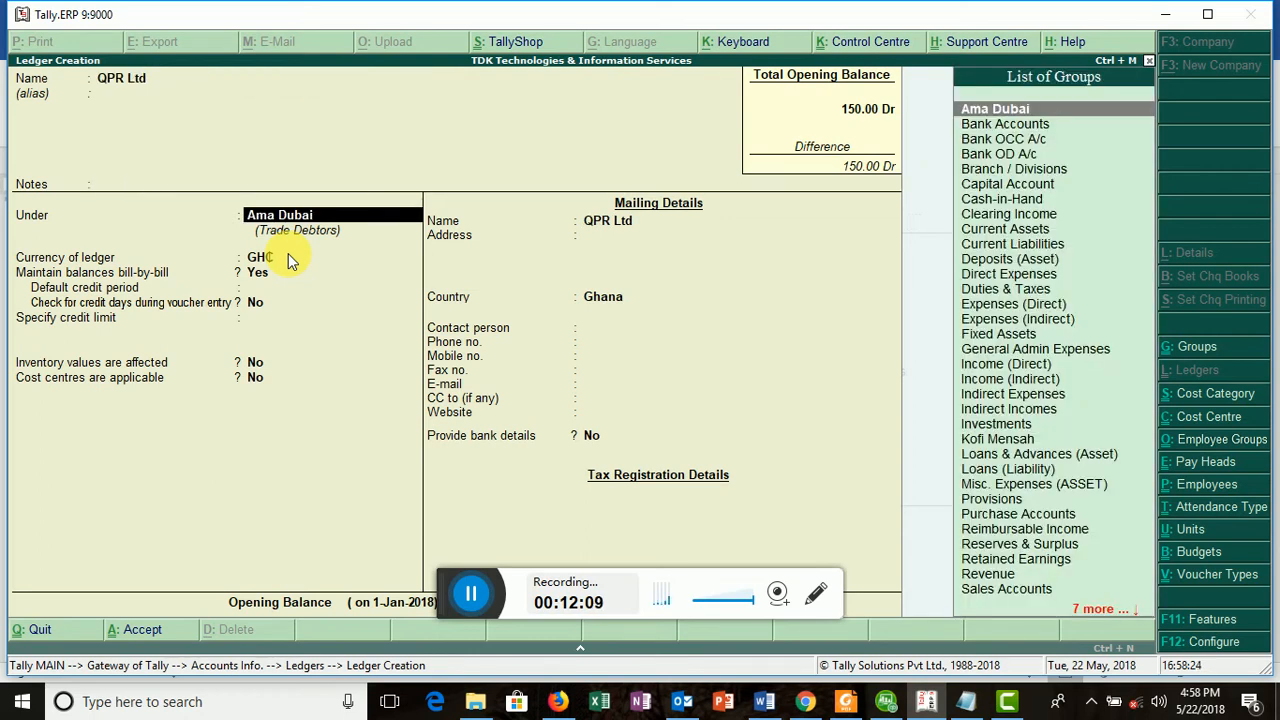
type("Kof")
key("Return")
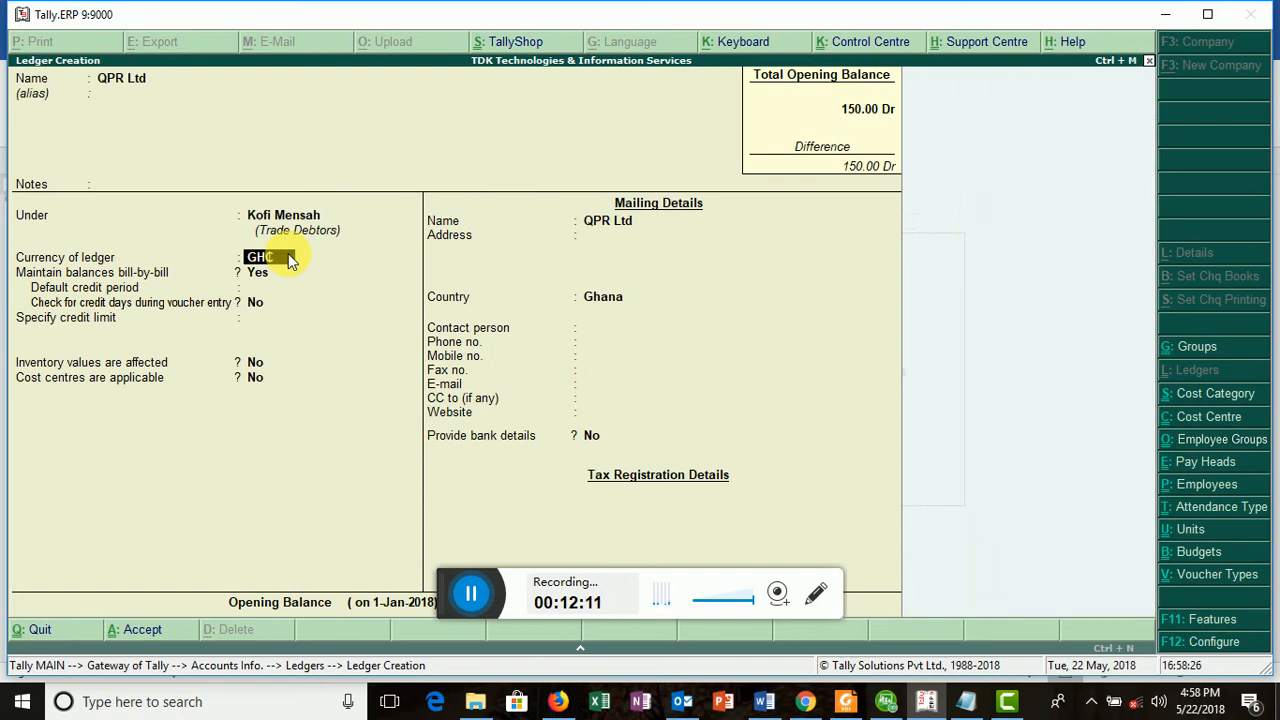
Keep the ledger currency and bill-by-bill balances, and set the default credit period to 30 days
key("Return")
key("Return")
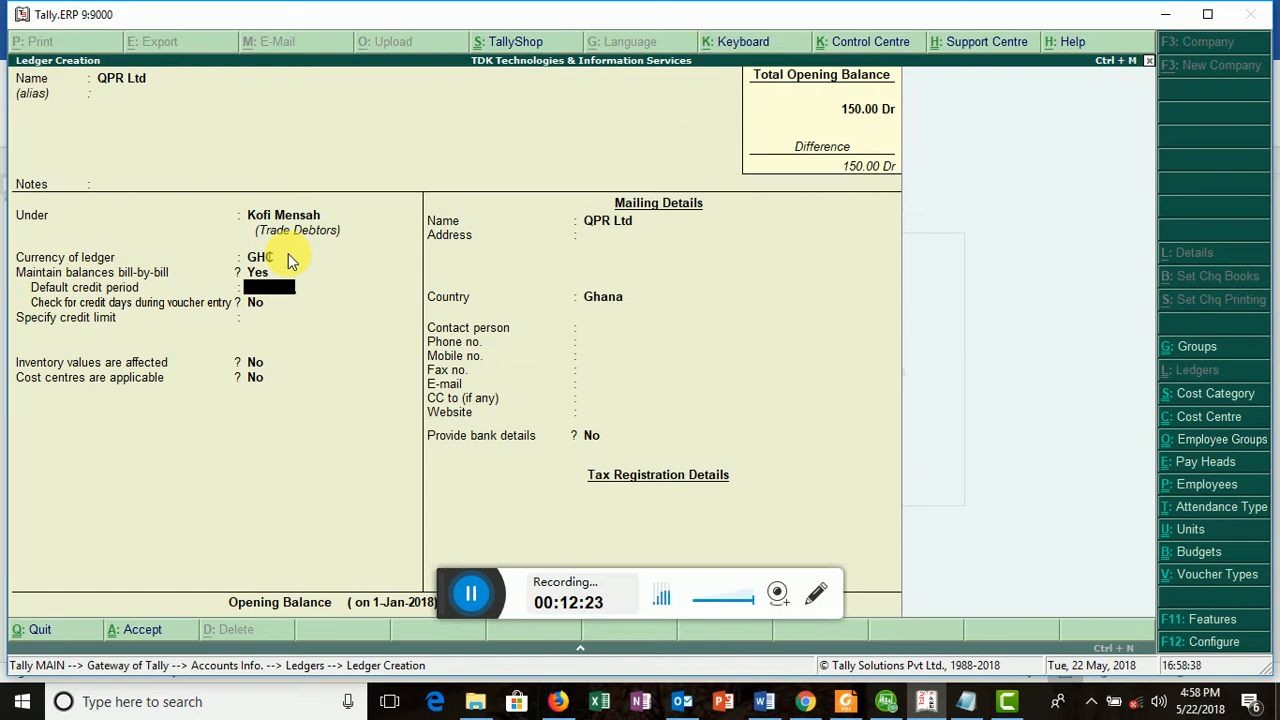
type("30")
key("BackSpace")
key("BackSpace")
type("6")
key("BackSpace")
key("Return")
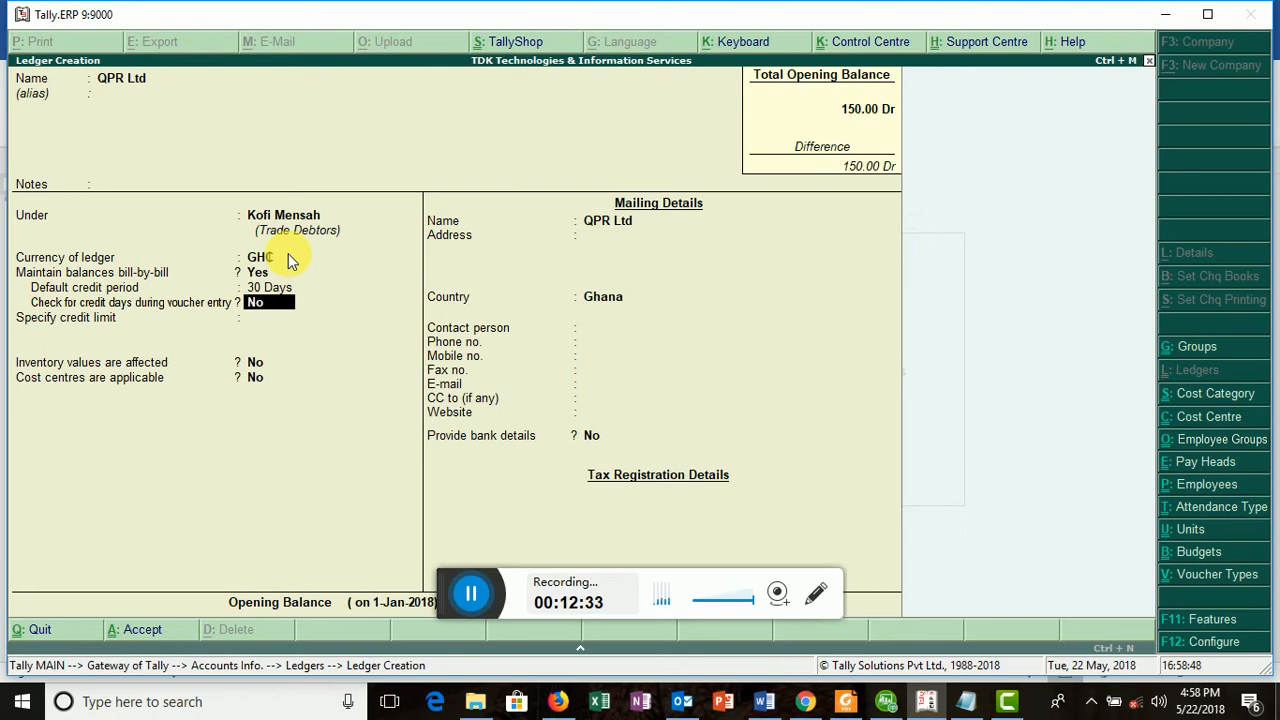
Keep the remaining credit and inventory settings, enter Accra as the mailing address, and keep Ghana as the country
key("Return")
key("Return")
key("Return")
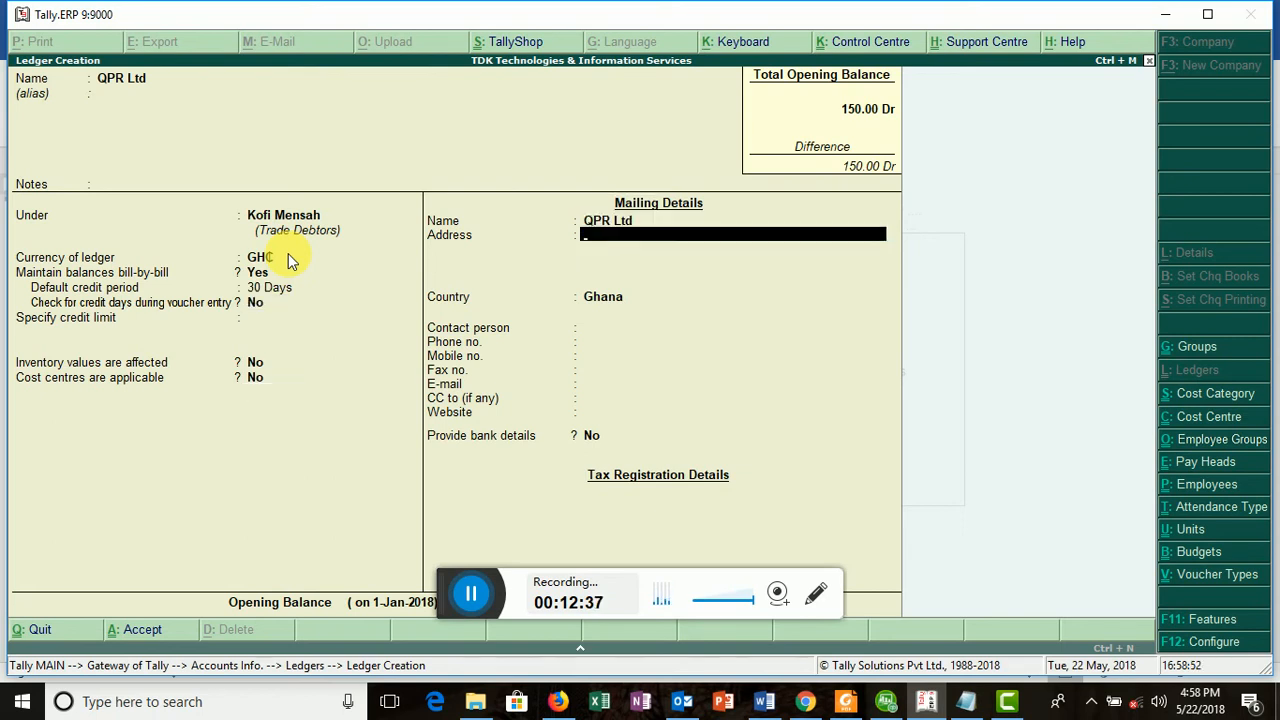
type("Accra")
key("Return")
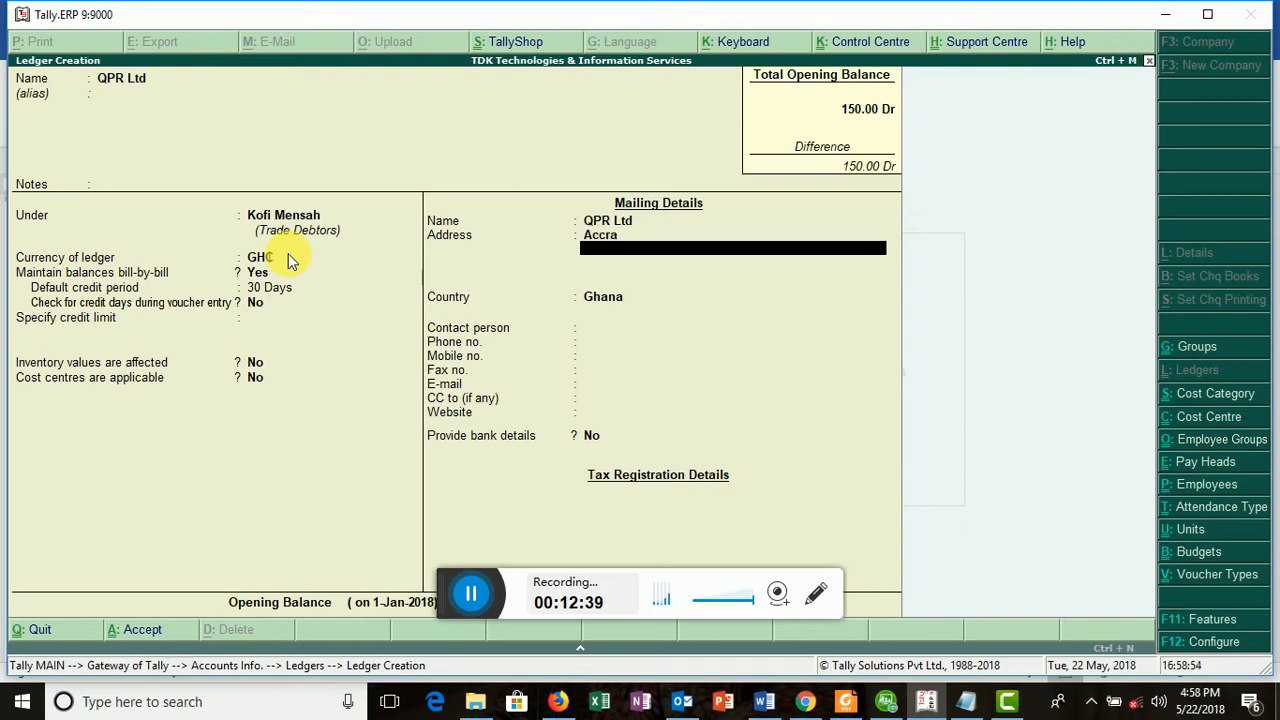
key("Return")
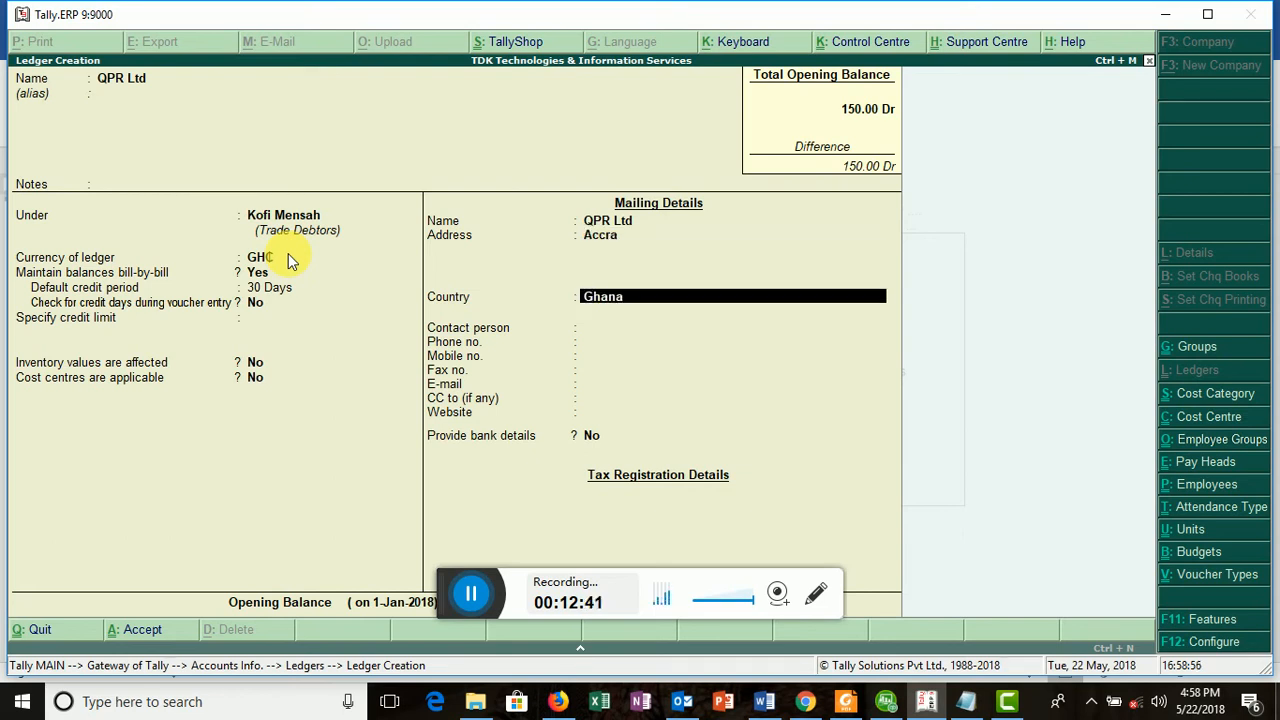
key("Return")
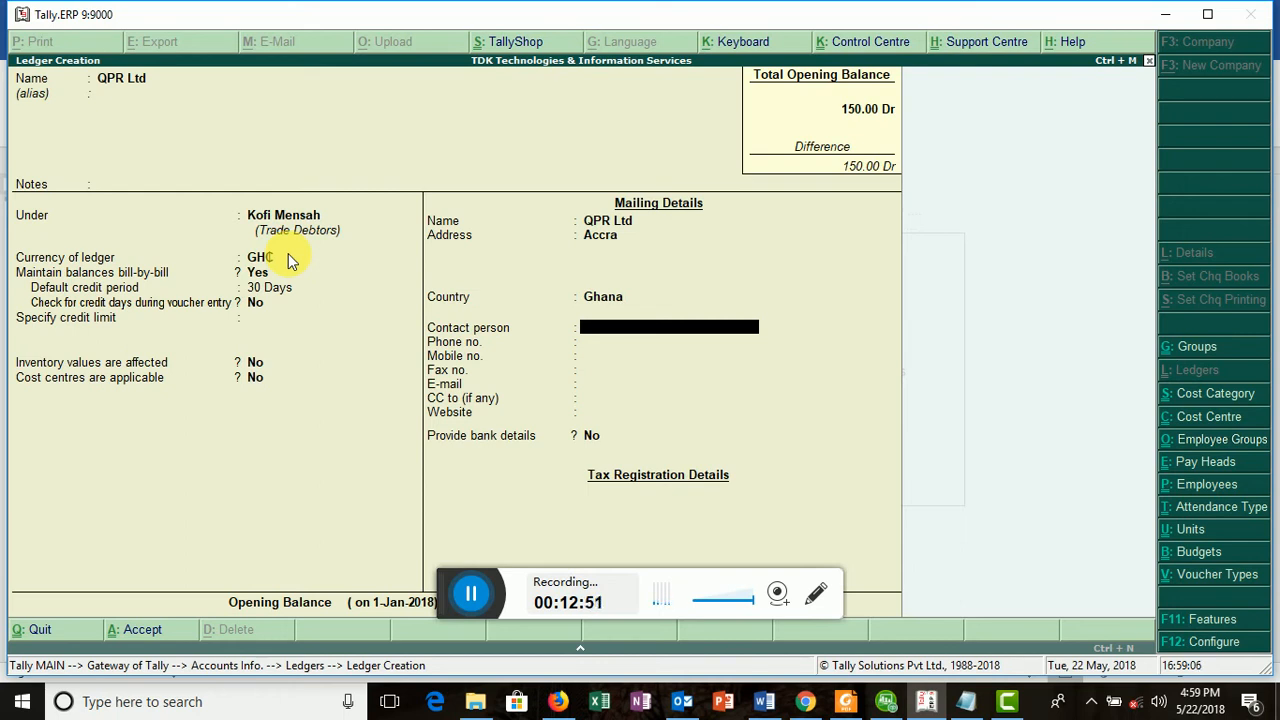
Enter the contact person's name, leave the other contact fields blank, save the QPR Ltd ledger, and return to the Ledgers options
type("Michael")
key("Return")
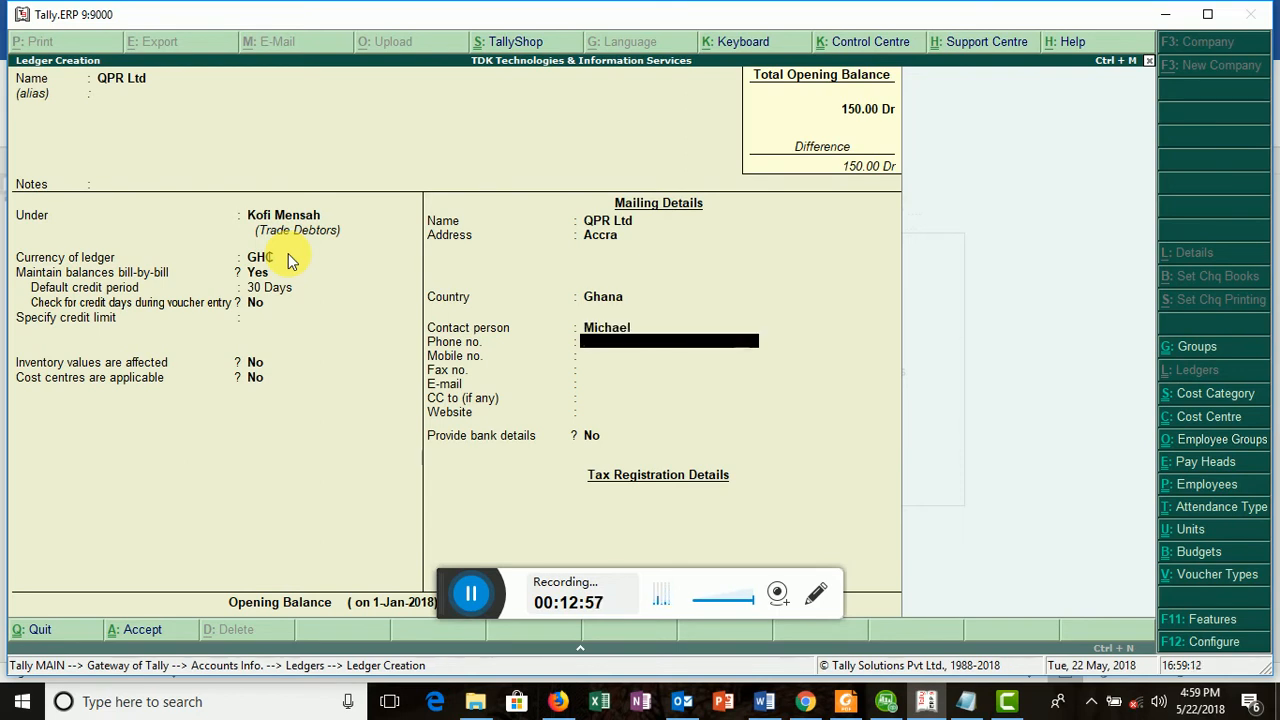
key("Return")
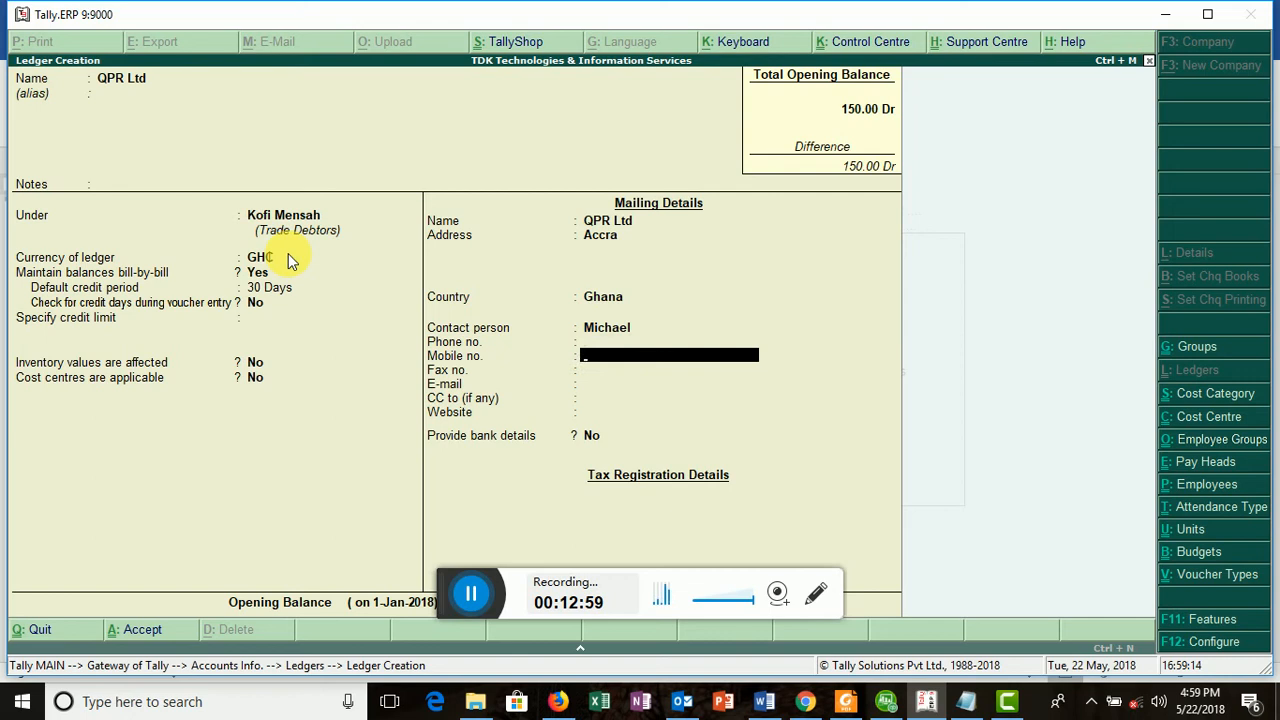
key("Return")
key("Return")
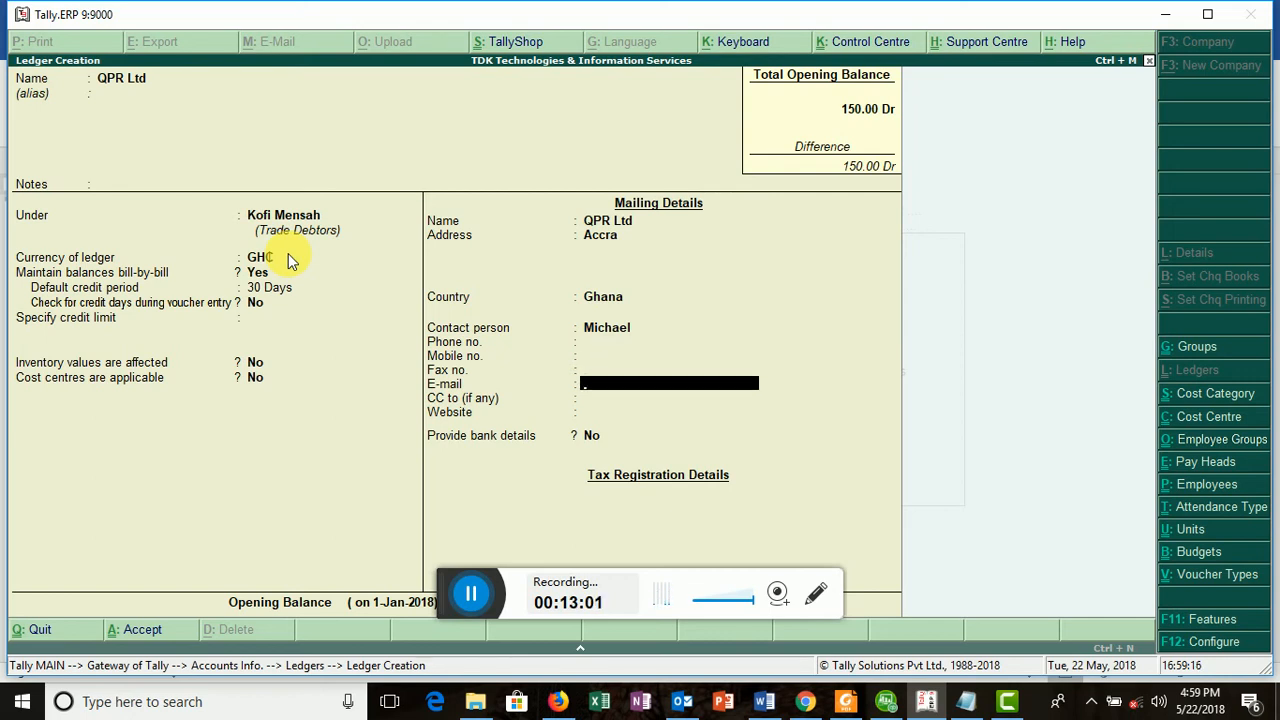
key("Return")
key("Return")
key("Return")
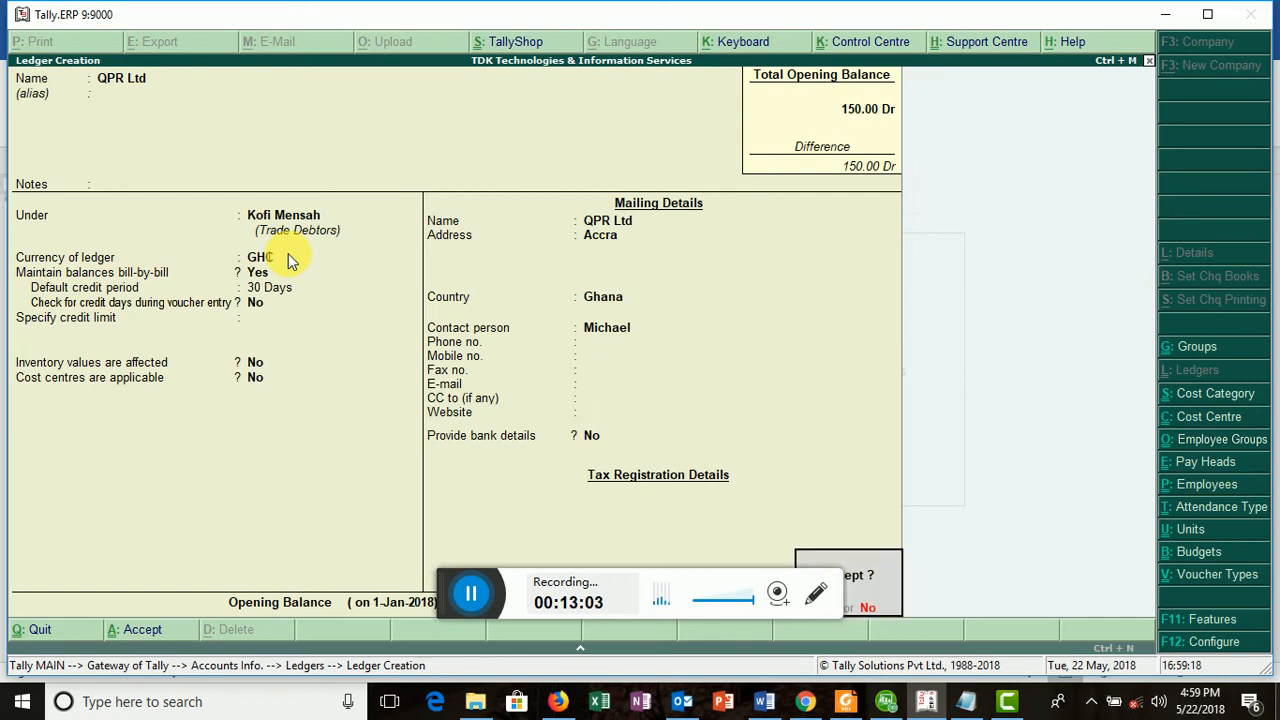
key("Return")
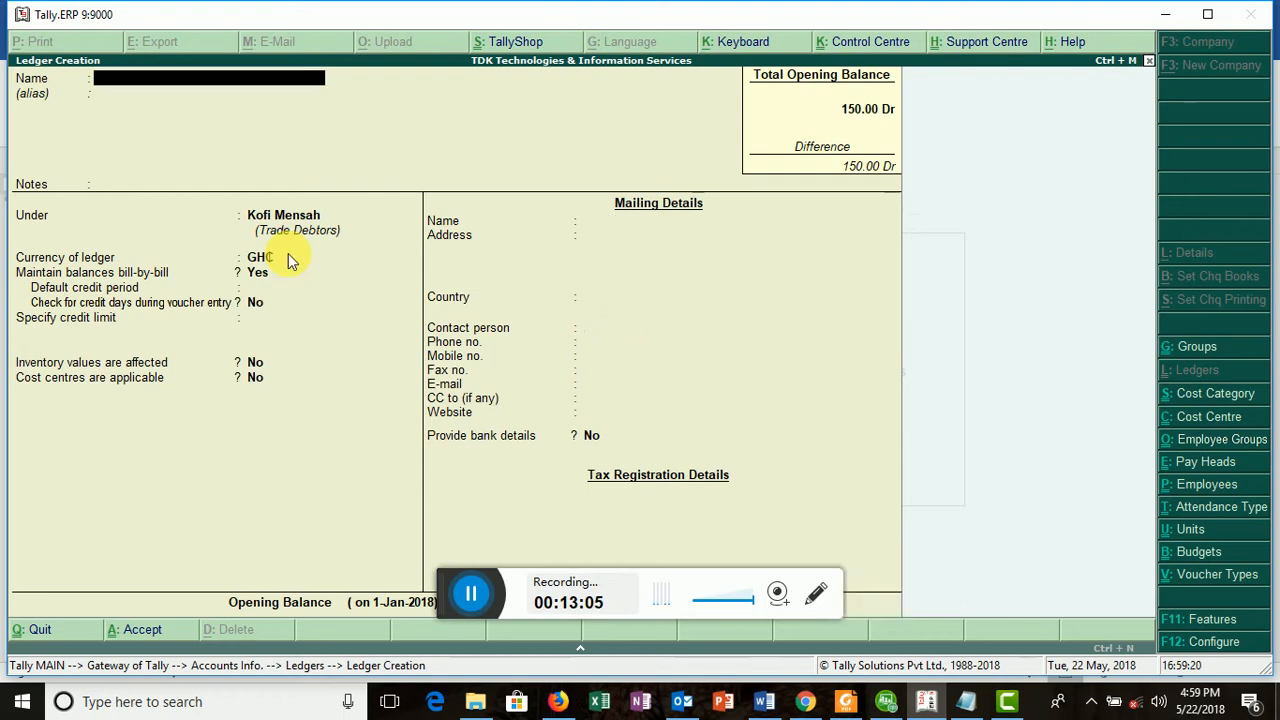
key("Escape")
key("Return")
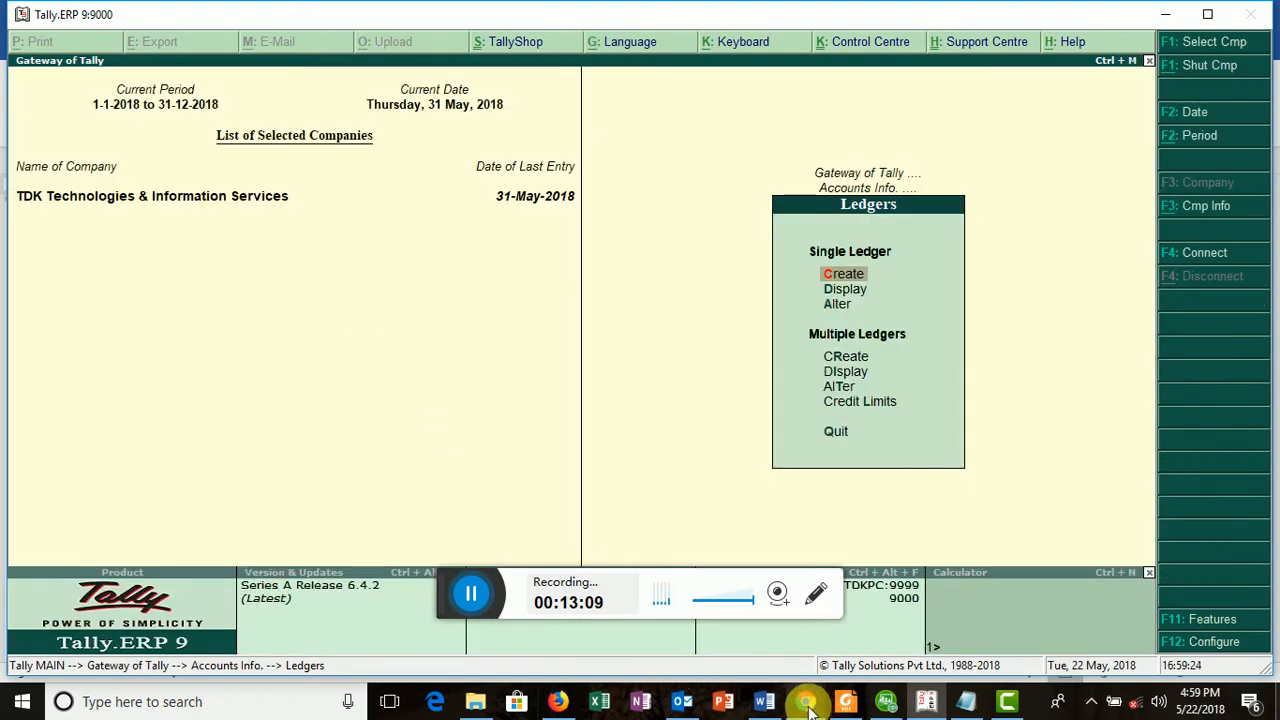
Switch to the Word document to read the invoice instructions in item VII, and go back to Tally.ERP 9
left_click(766, 703)
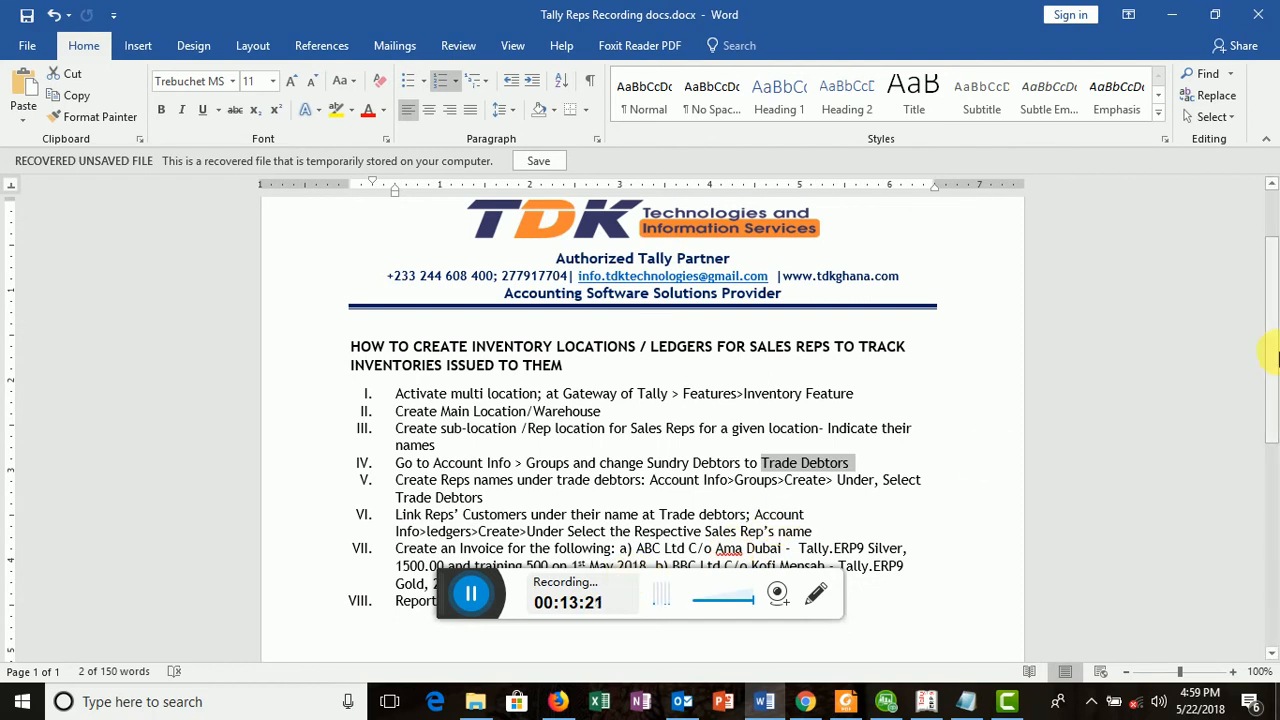
left_click_drag(1270, 368, 1270, 401)
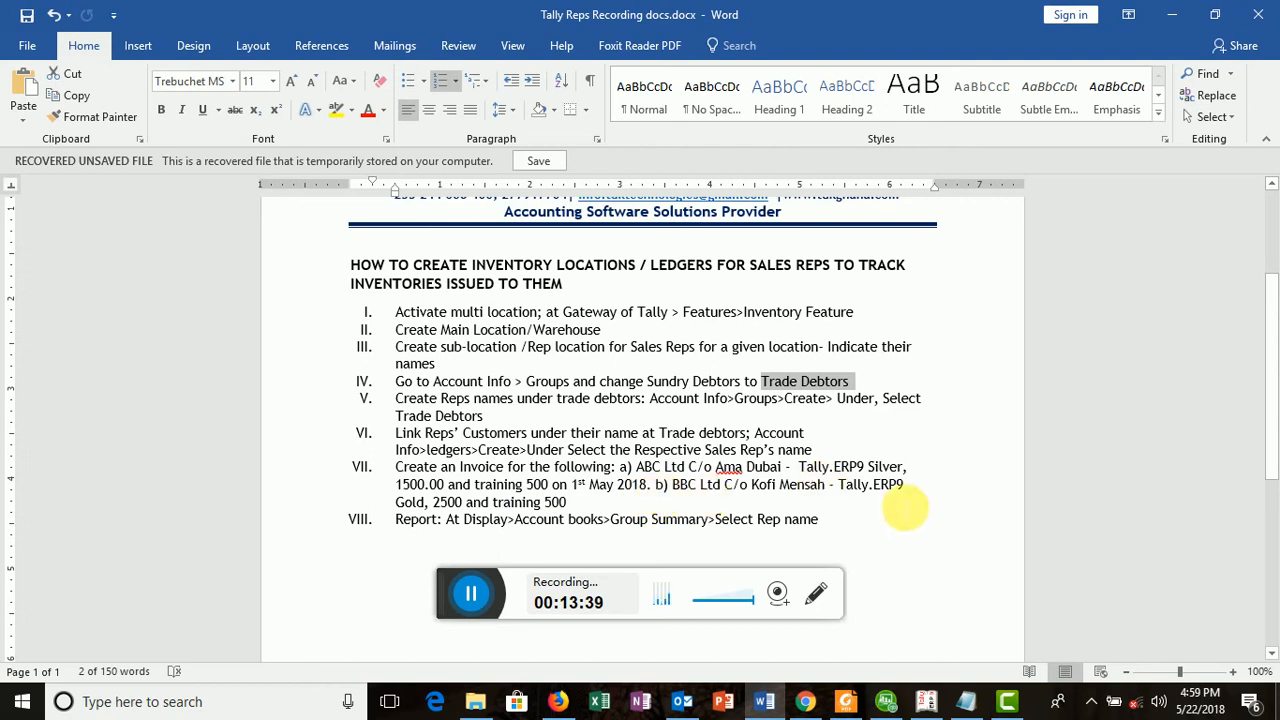
left_click(928, 703)
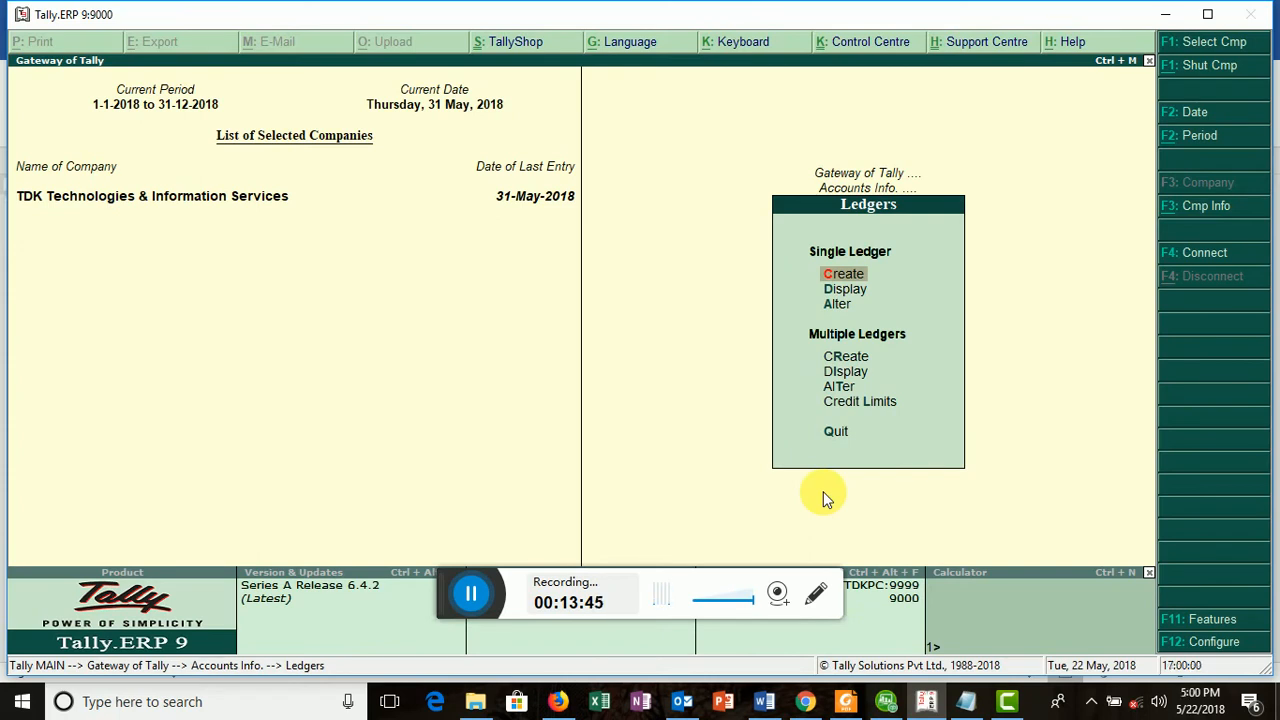
Open a new sales invoice from the accounting vouchers and set its date to 1-May-2018
key("Escape")
key("Escape")
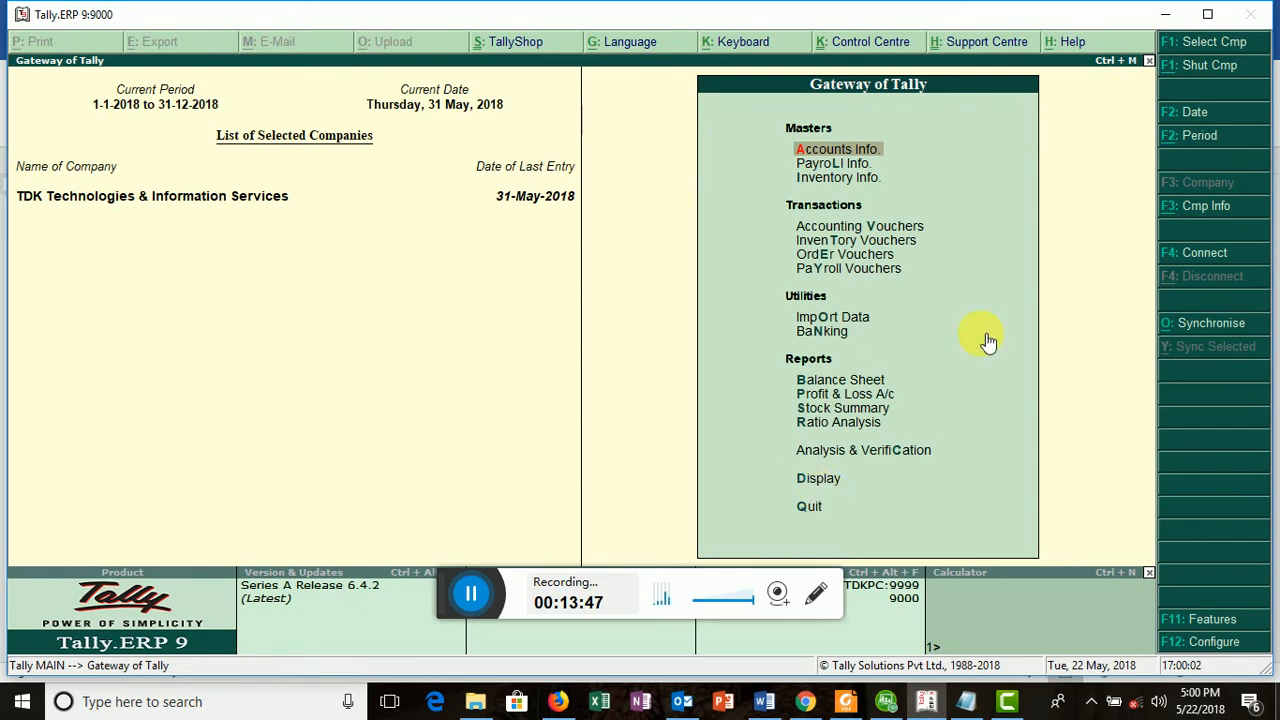
left_click(874, 228)
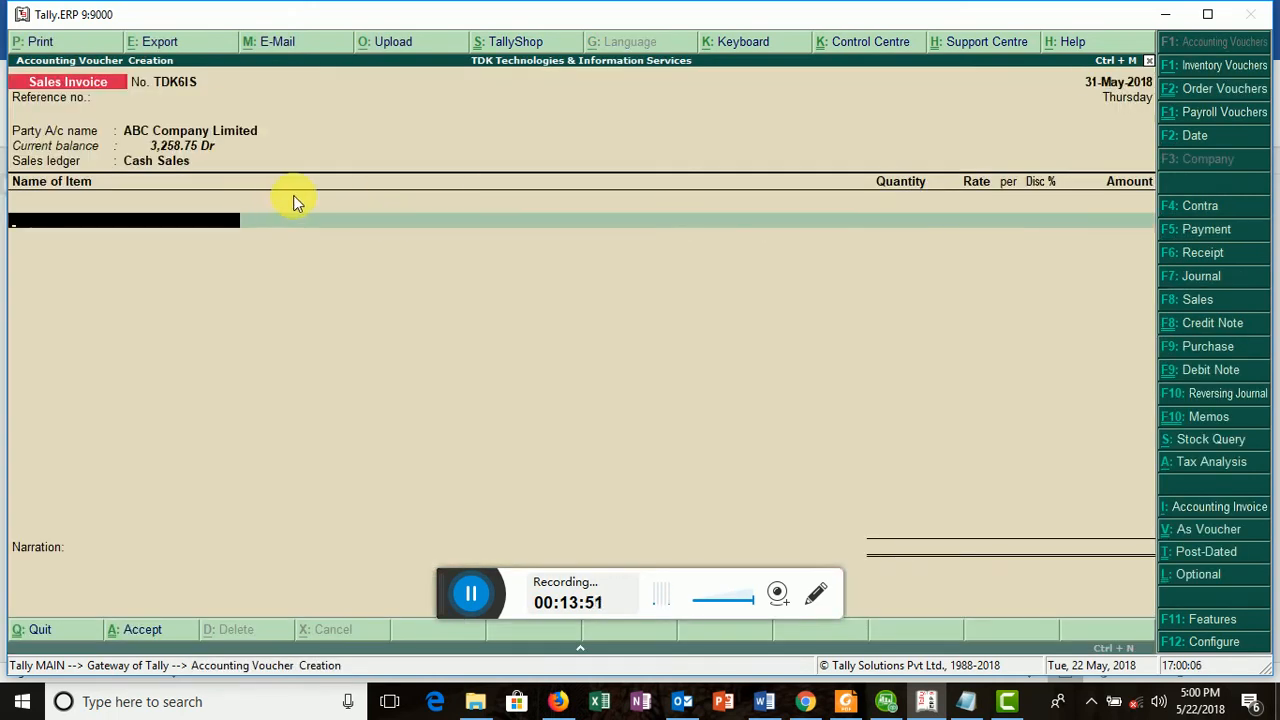
left_click(1120, 86)
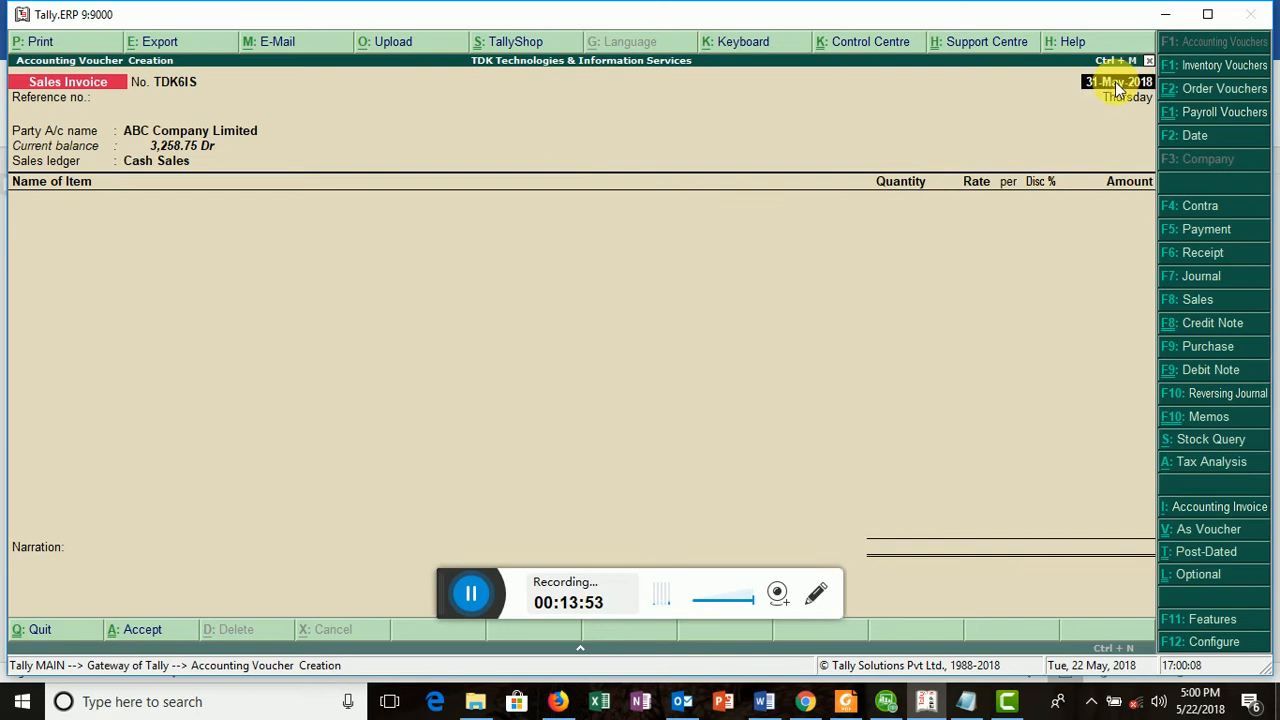
type("1.5.")
key("Return")
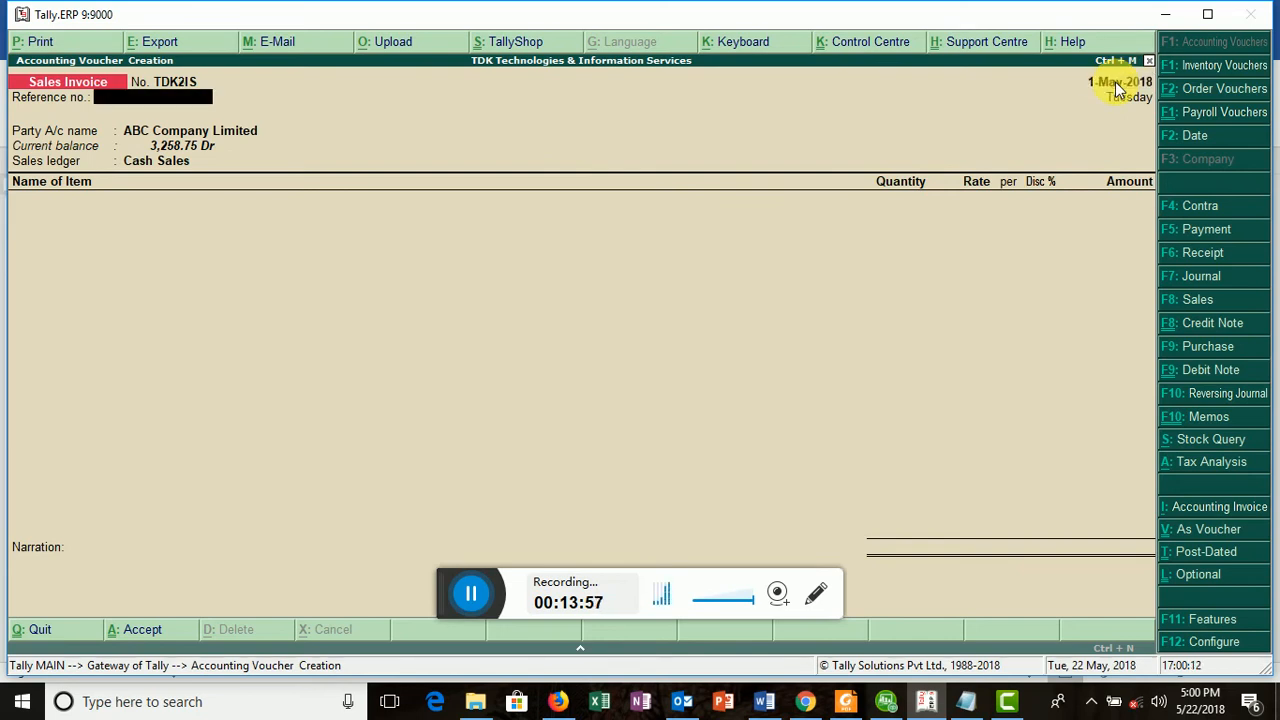
Leave the invoice reference number blank and choose ABC Ltd as the party account
key("Return")
type("Ab")
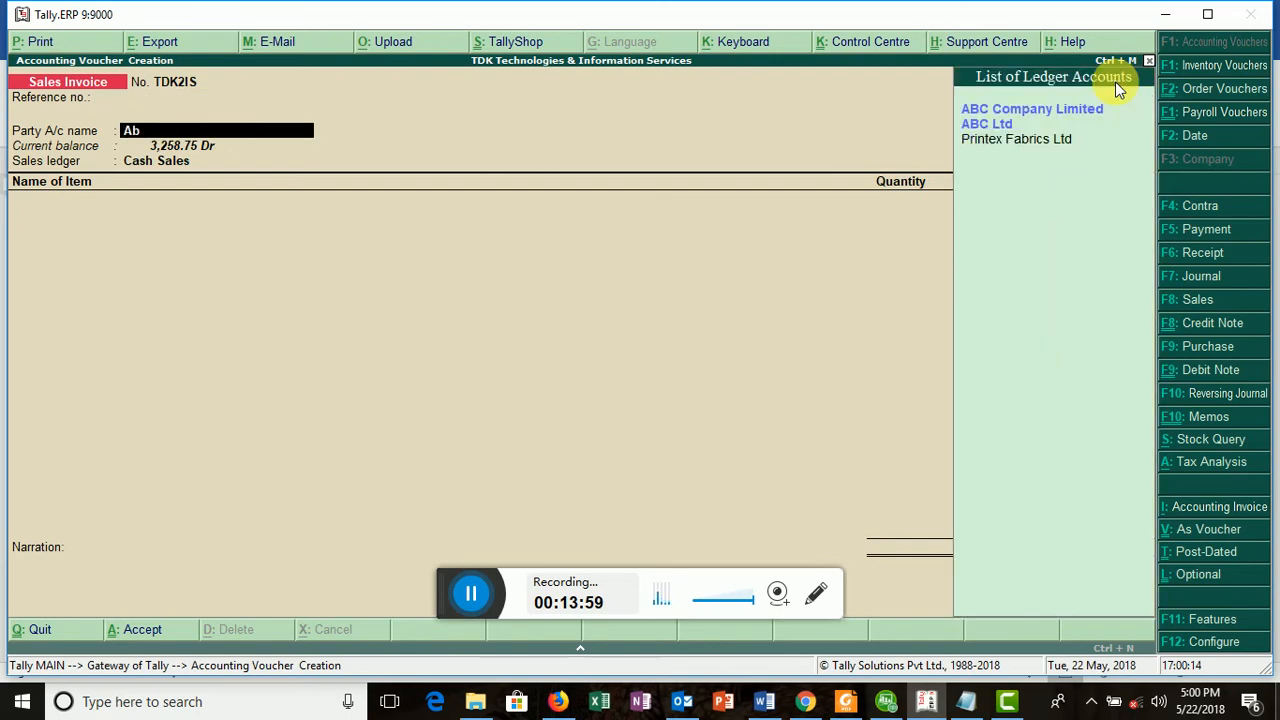
key("Down")
key("Down")
key("Return")
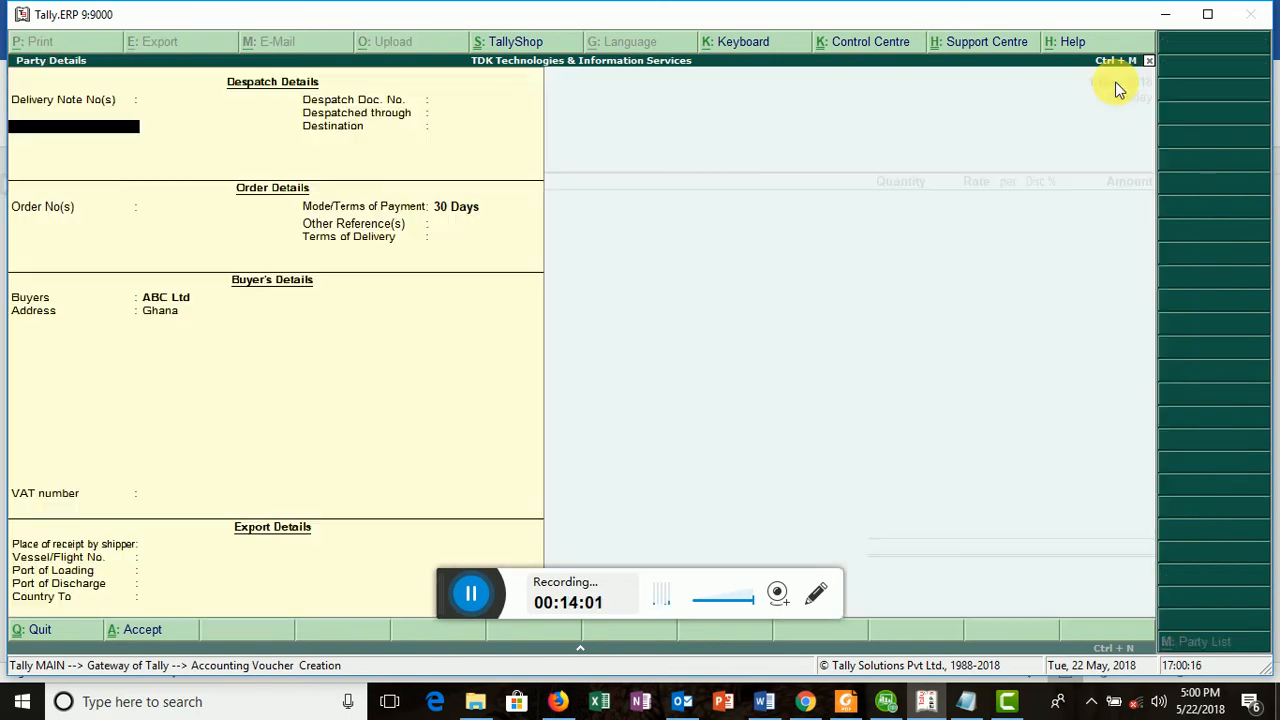
Go through the despatch, order, buyer and export details for ABC Ltd and accept them without altering any value
key("Return")
key("Return")
key("Return")
key("Return")
key("Return")
key("Return")
key("Return")
key("Return")
key("Return")
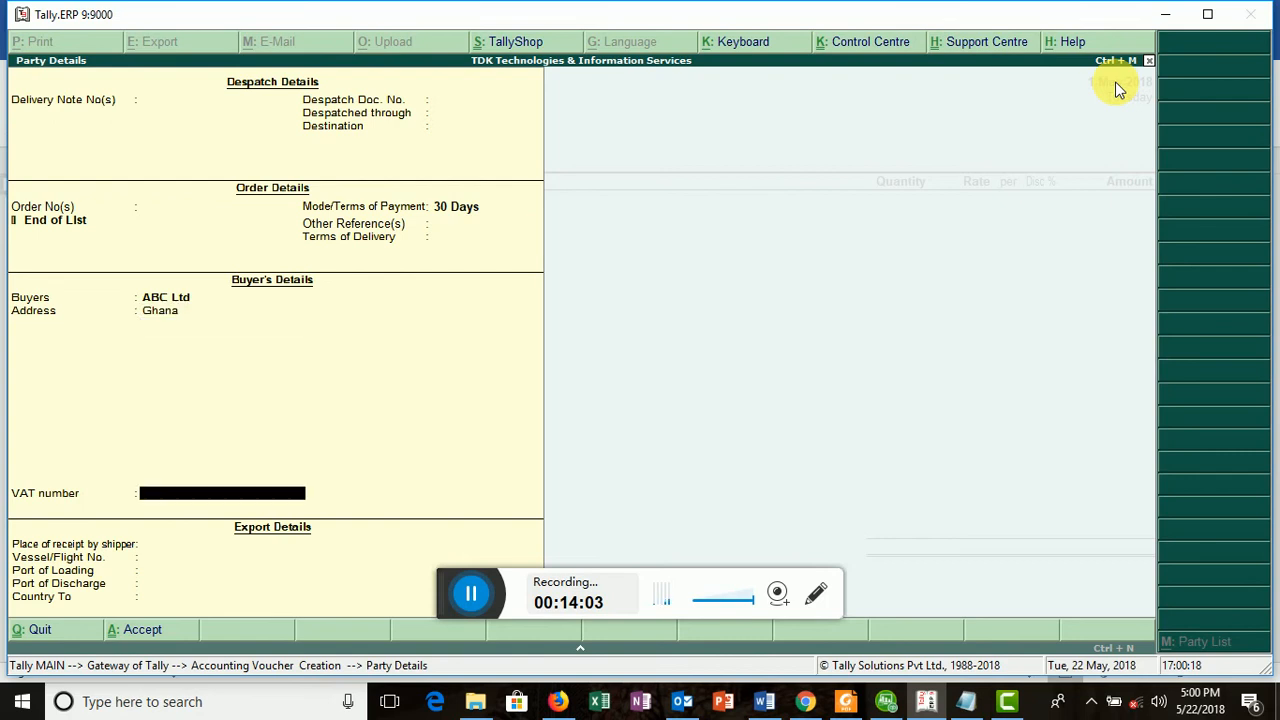
key("Return")
key("Return")
key("Return")
key("Return")
key("Return")
key("Return")
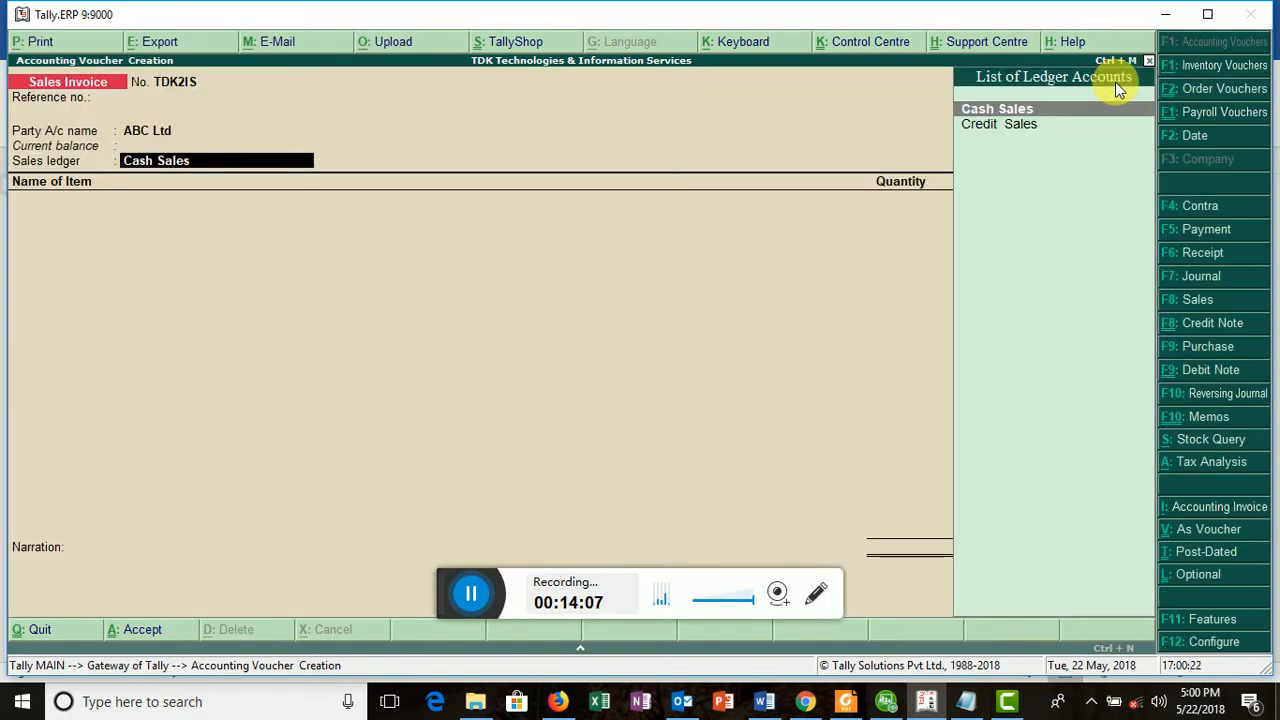
Choose Cash Sales as the sales ledger and classify the transaction as Sales Taxable
key("Return")
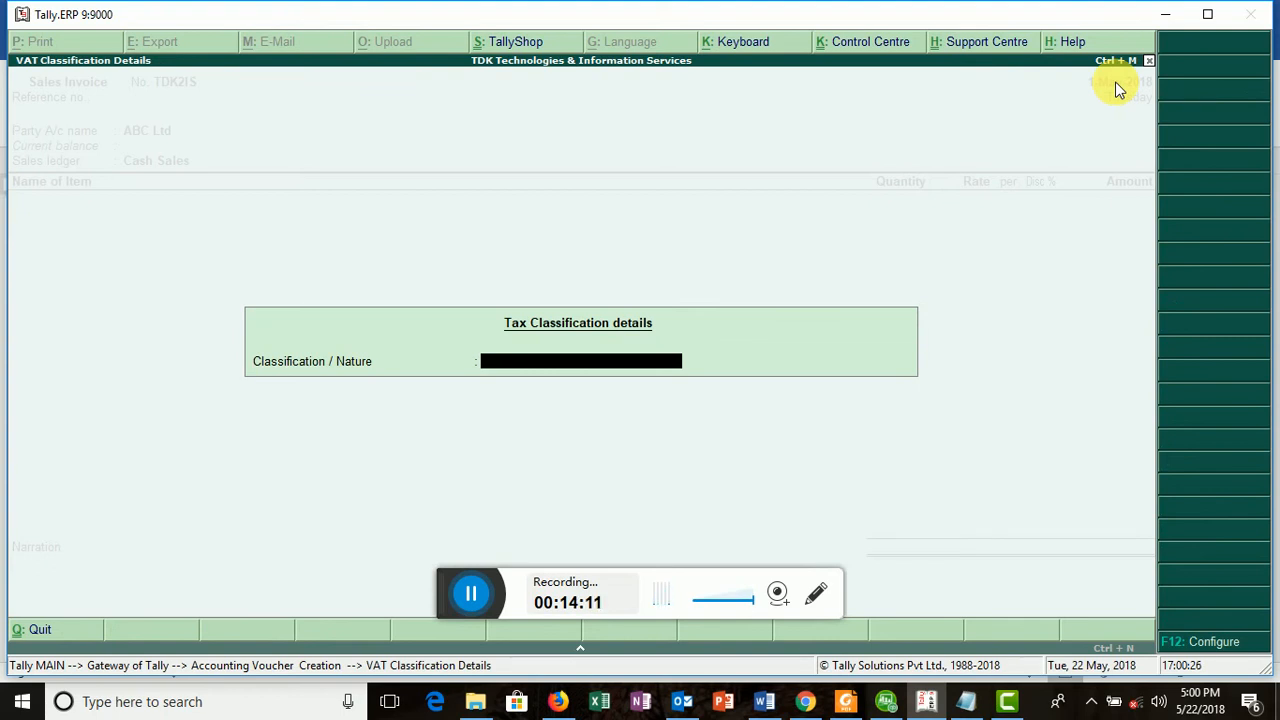
type("Ta")
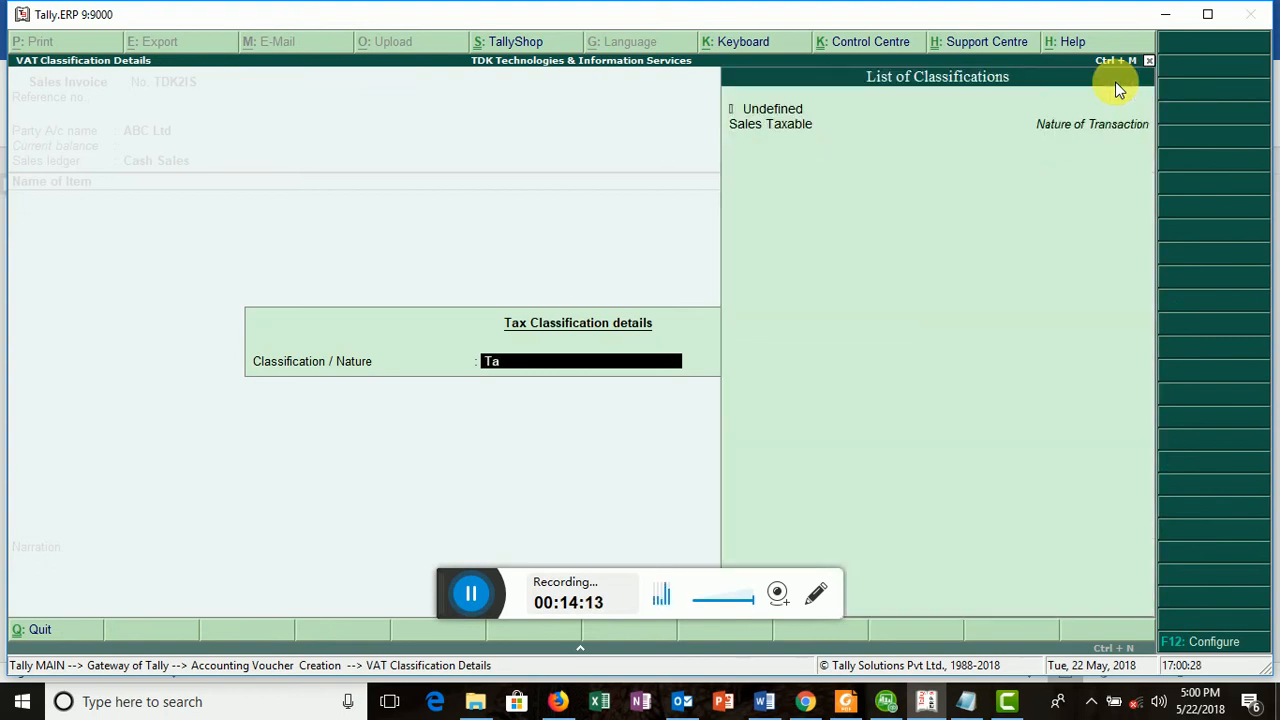
key("Down")
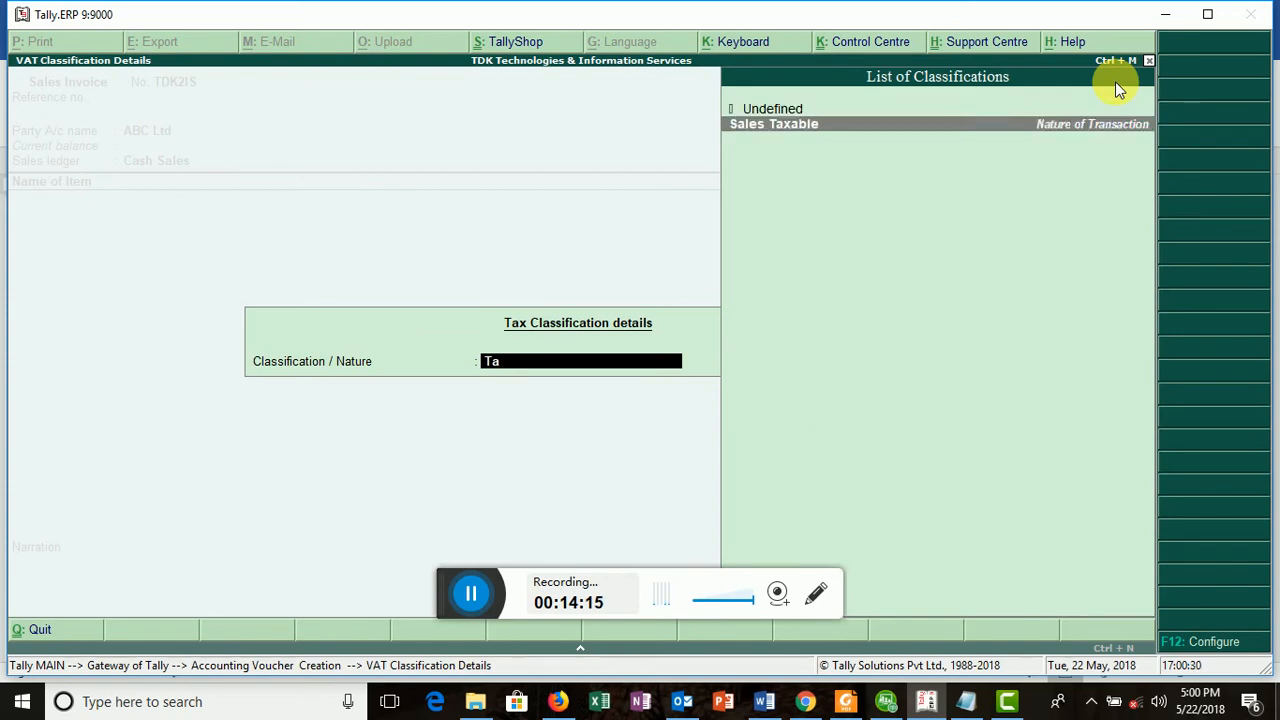
key("Return")
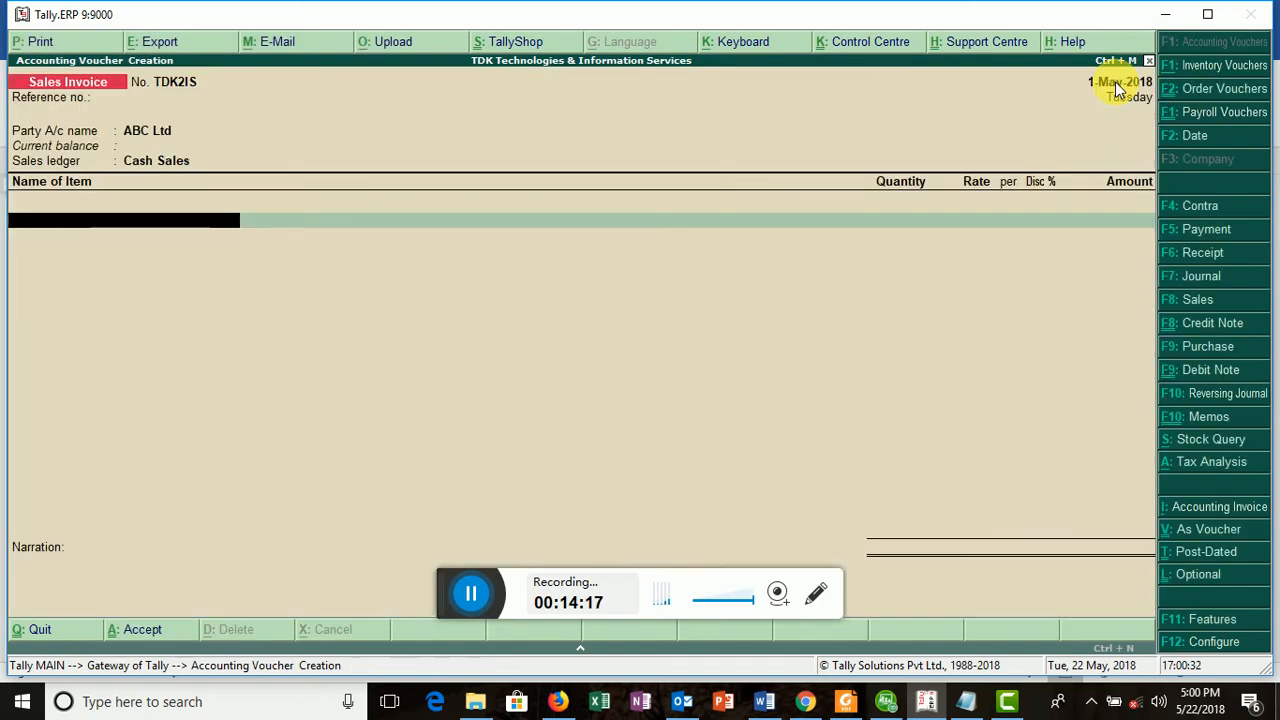
Add the item Tally.ERP9 Silver (Single-User) License Cost to the invoice with its order number set to Not Applicable
type("T")
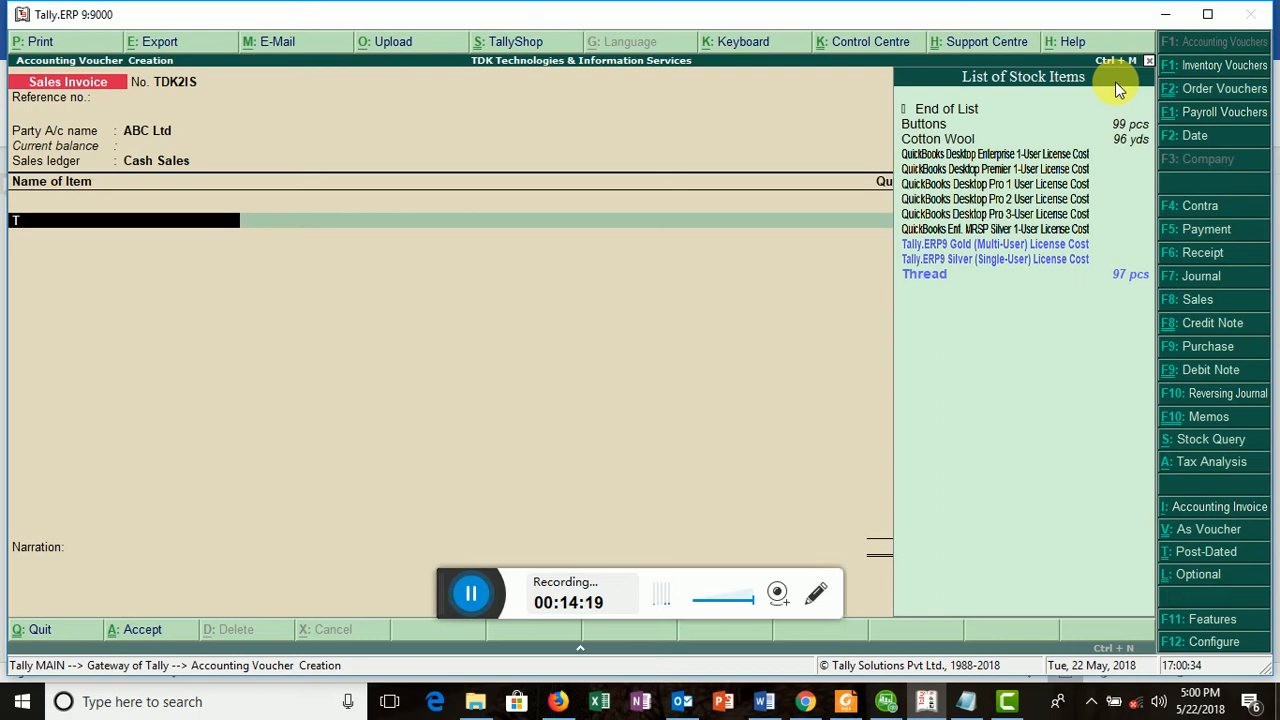
left_click(1018, 260)
key("Return")
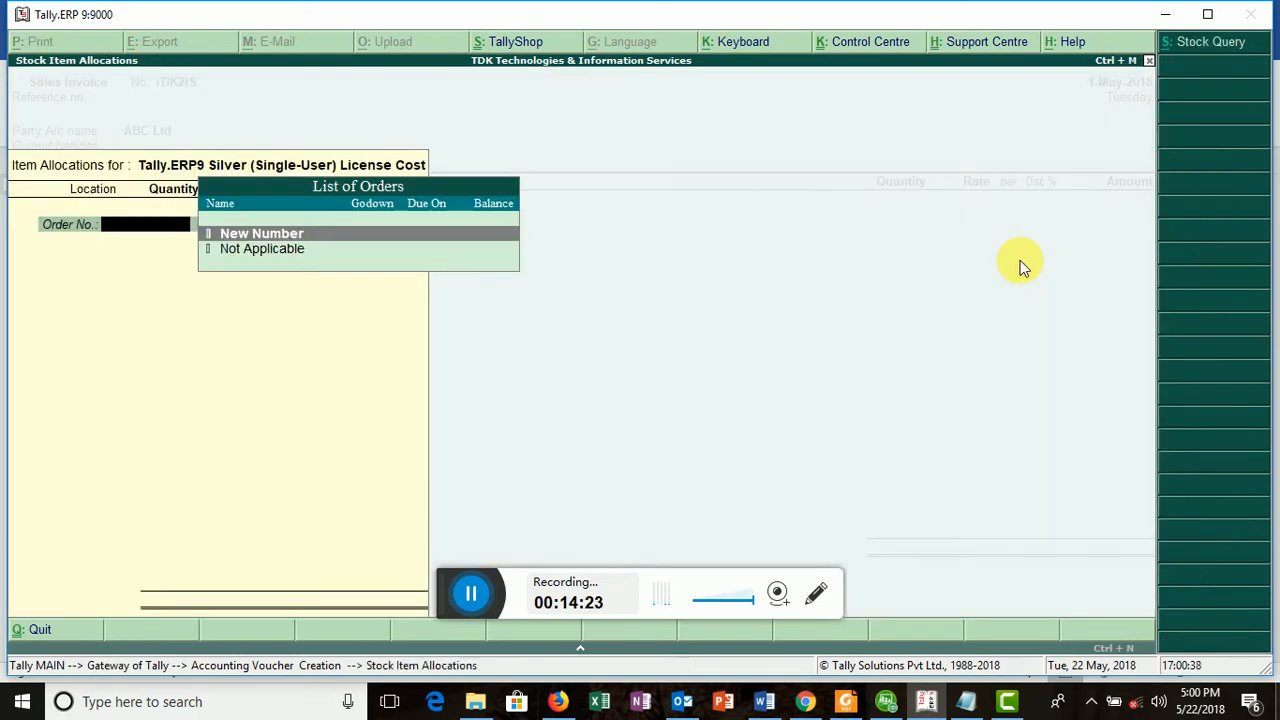
key("Down")
key("Return")
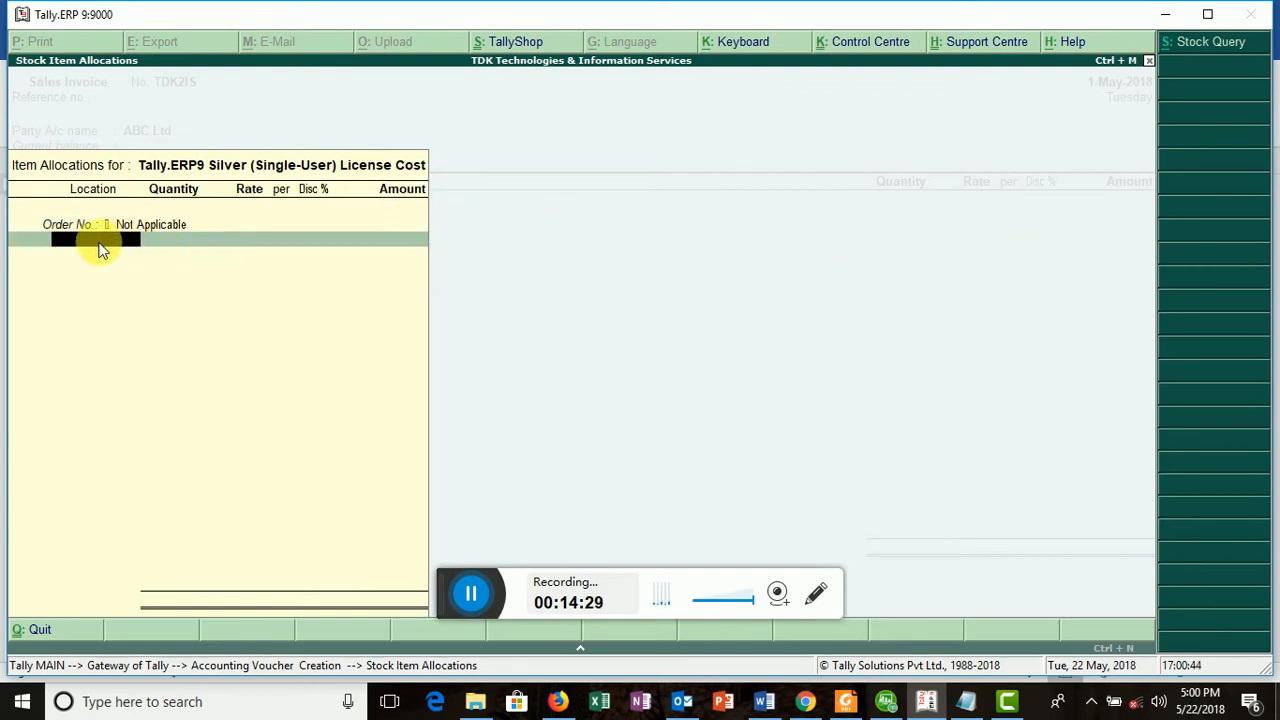
Allocate 2 pkg of the Silver licence from the location of the sales rep responsible for ABC Ltd
type("Ama")
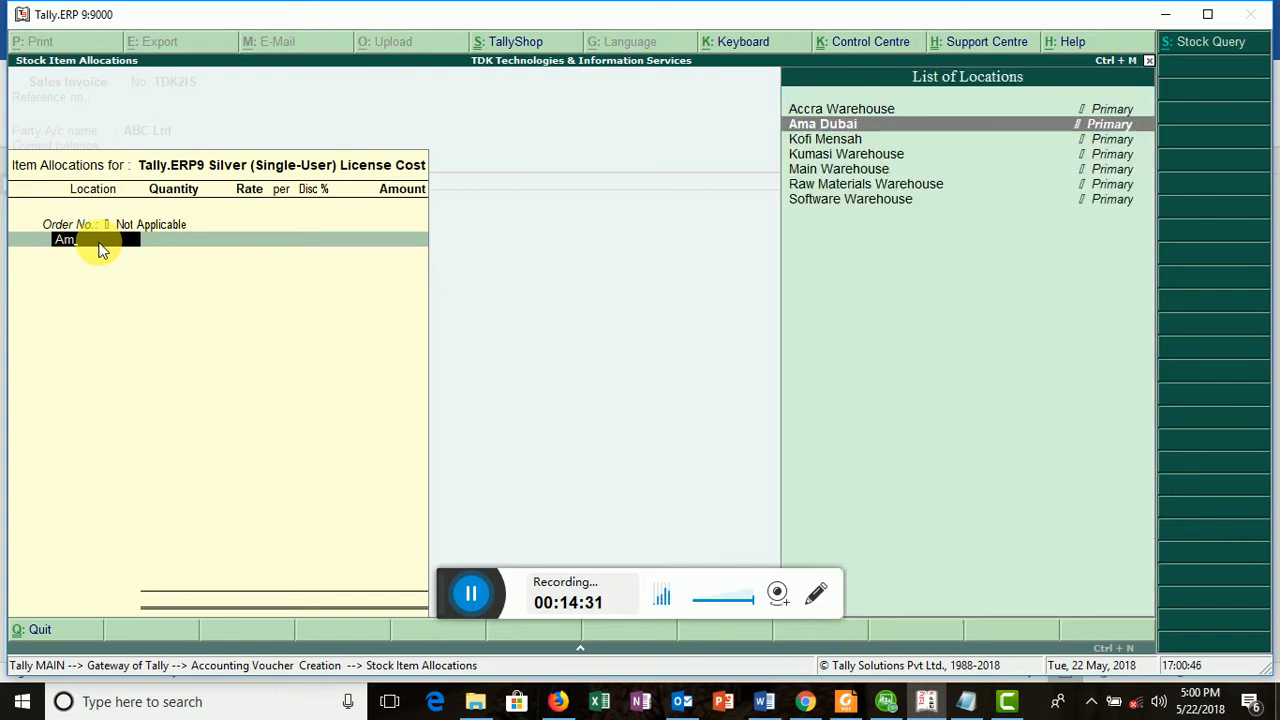
key("Return")
key("BackSpace")
key("Return")
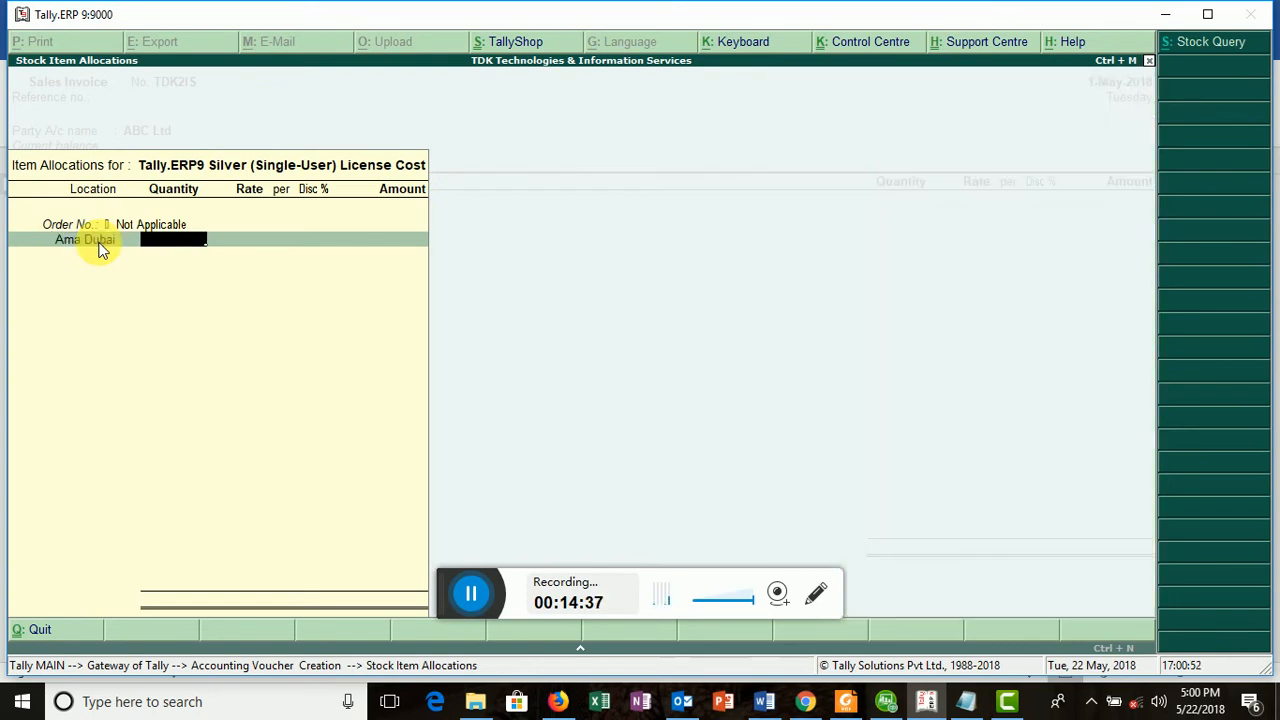
key("Return")
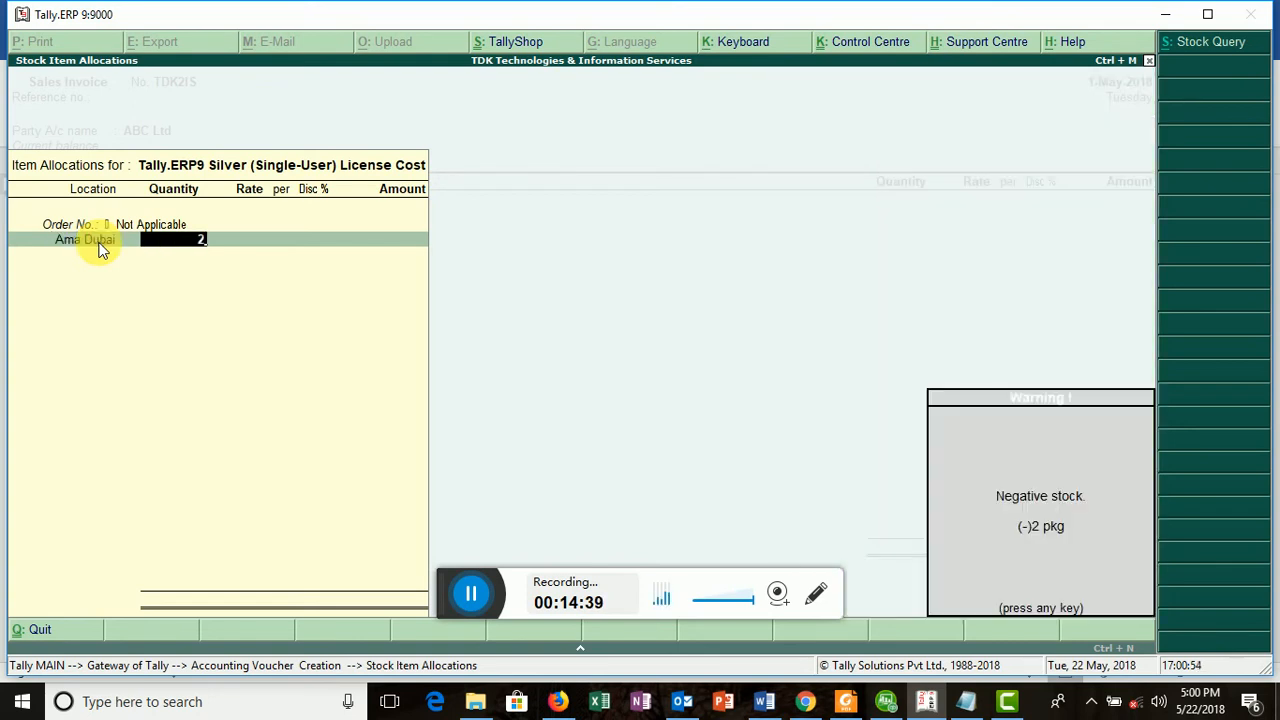
key("Return")
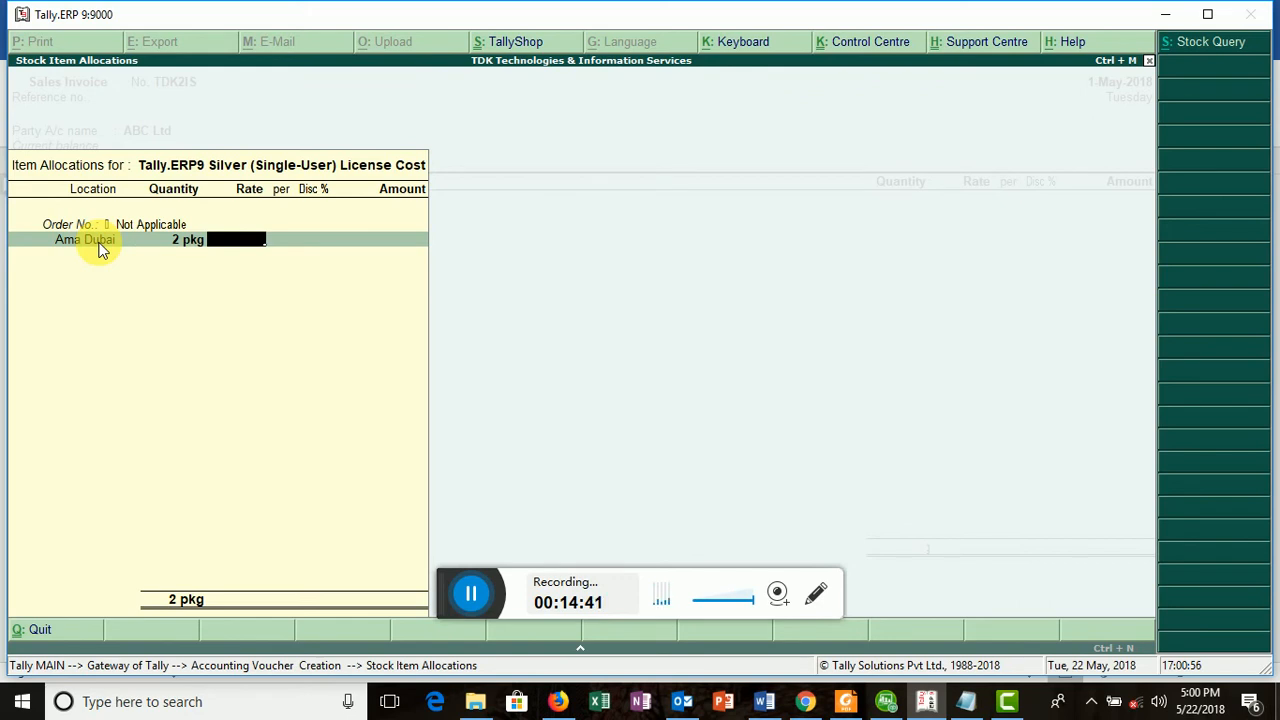
Check the Silver licence price in the Word document, set the rate to 1500 per pkg in Tally.ERP 9 and accept the item line without marks or package count
left_click(765, 703)
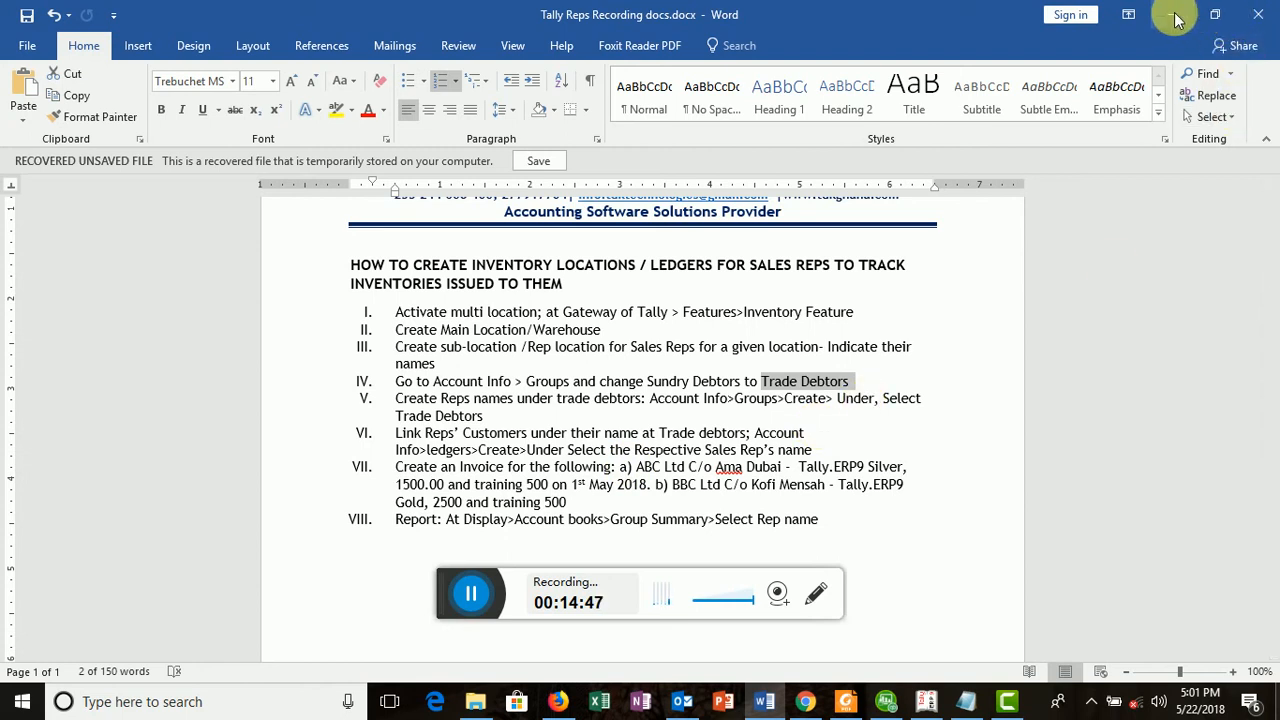
left_click(1172, 14)
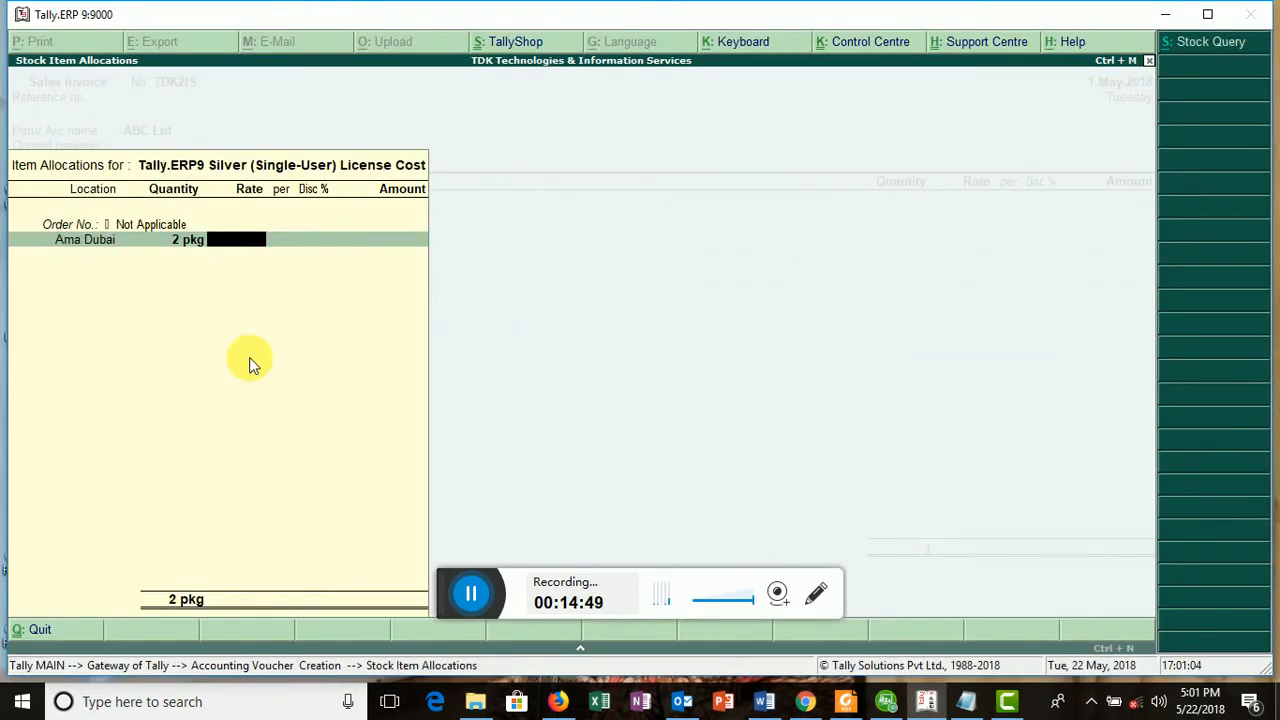
type("1500")
key("Return")
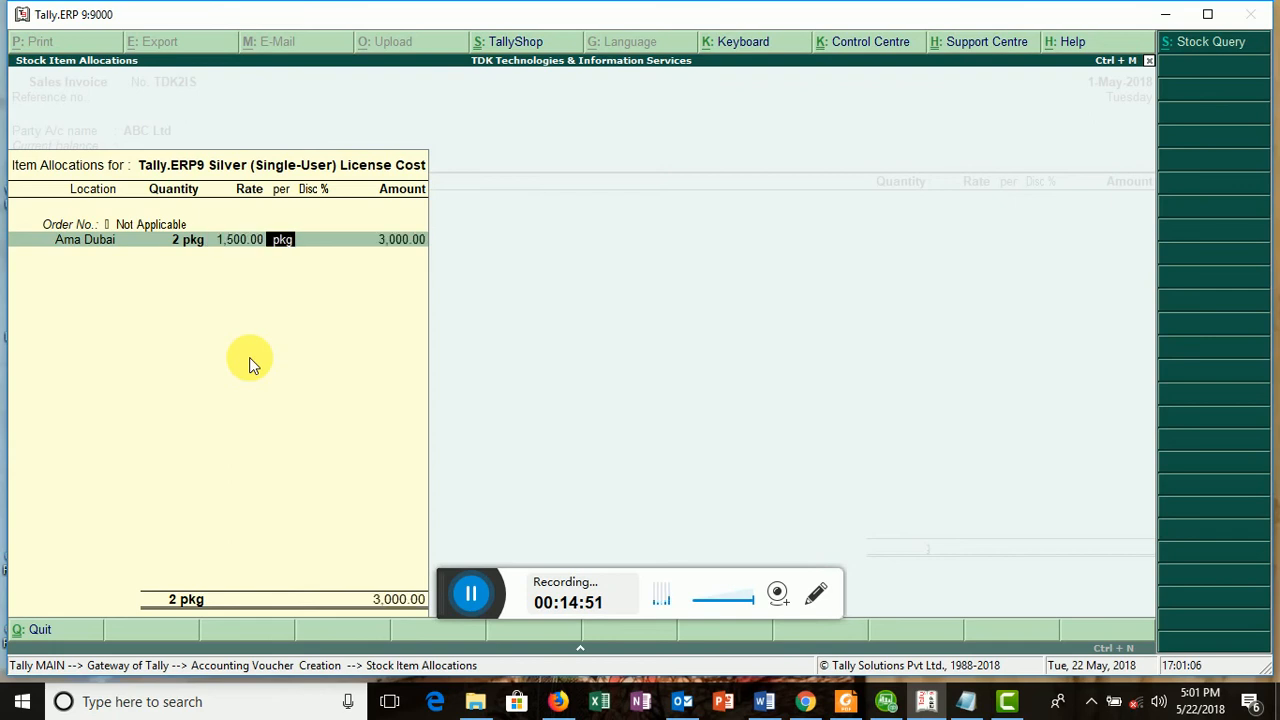
key("Return")
key("Return")
key("Return")
key("Return")
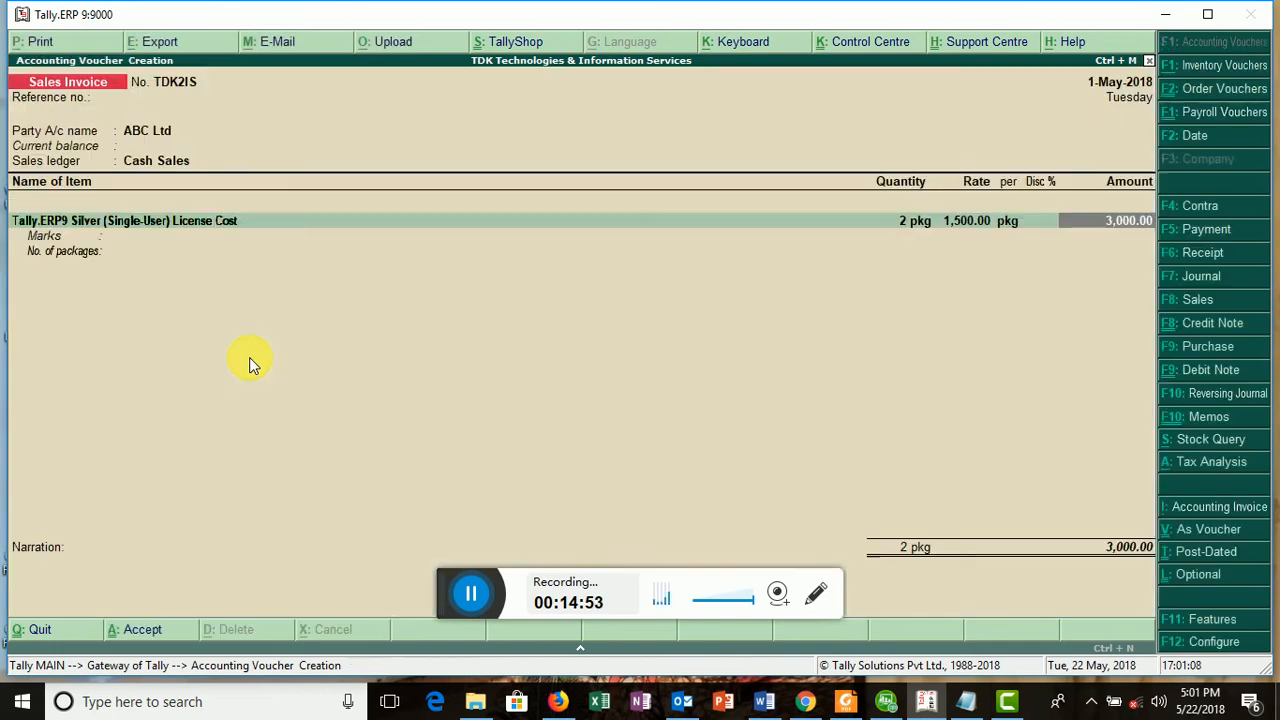
key("Return")
key("Return")
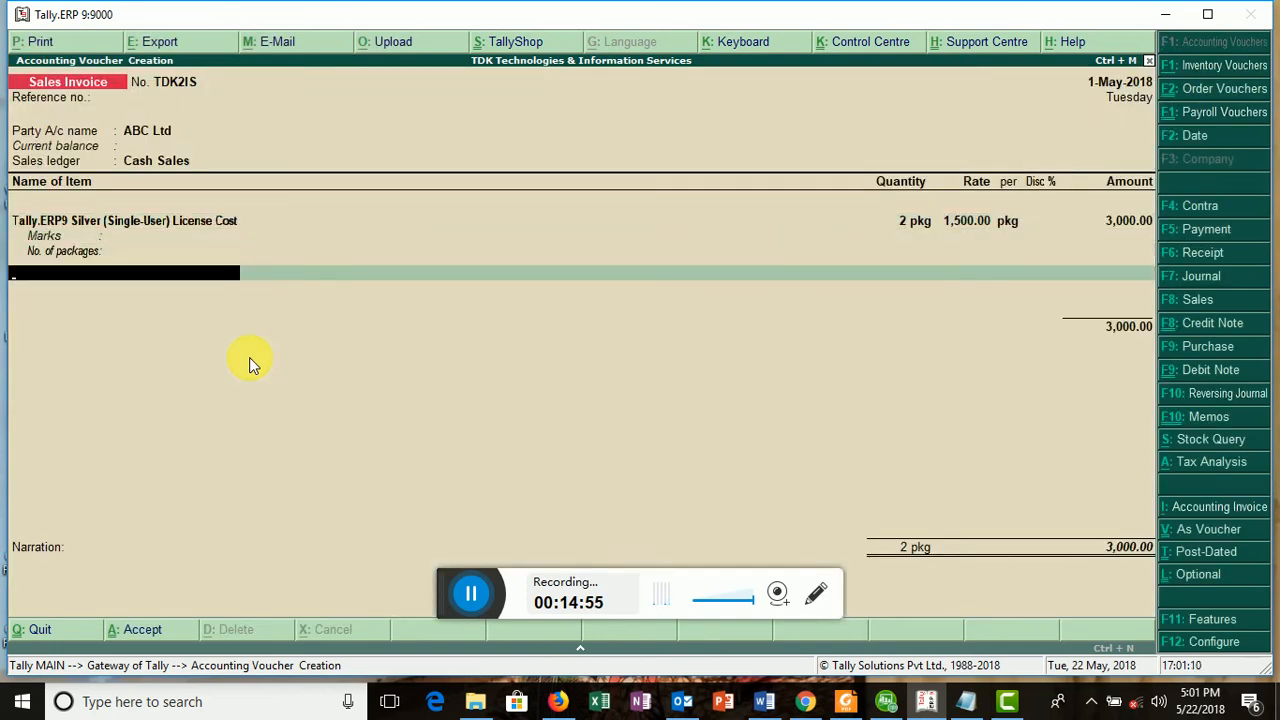
End the item list, enter the narration "sales" and save the ABC Ltd invoice, accepting the tax conflicts for resolving
type("va")
key("BackSpace")
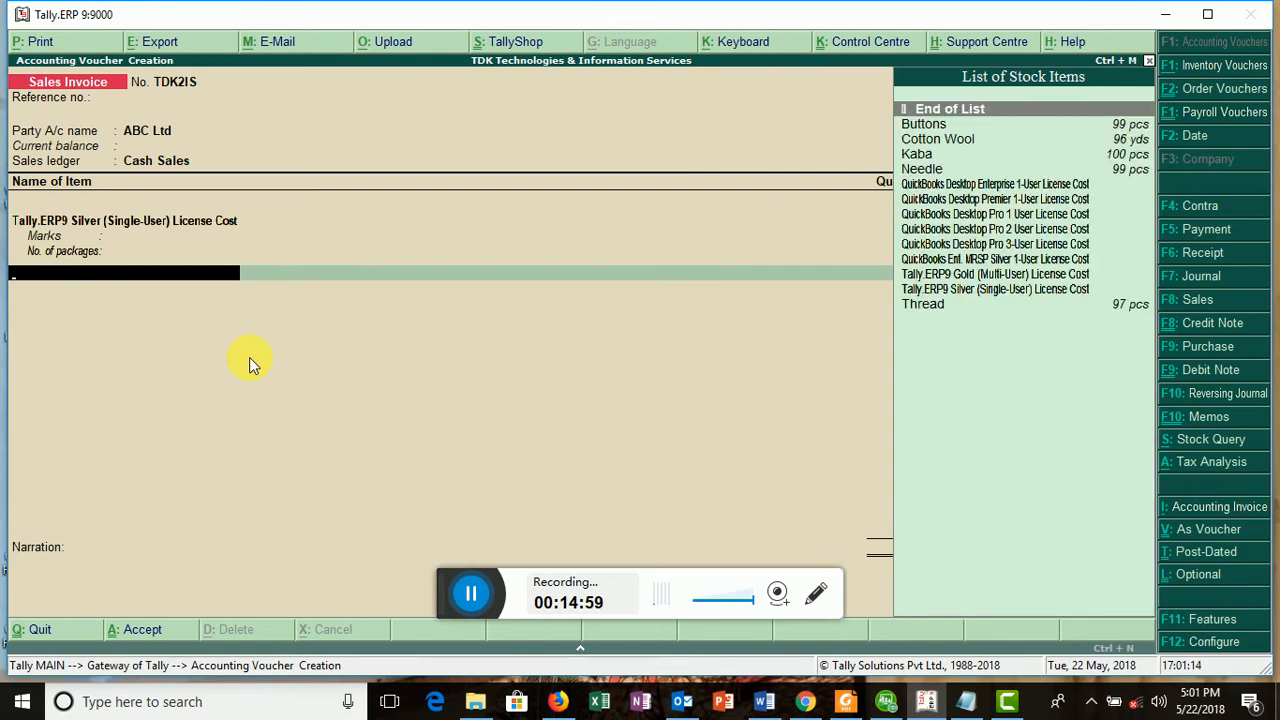
key("BackSpace")
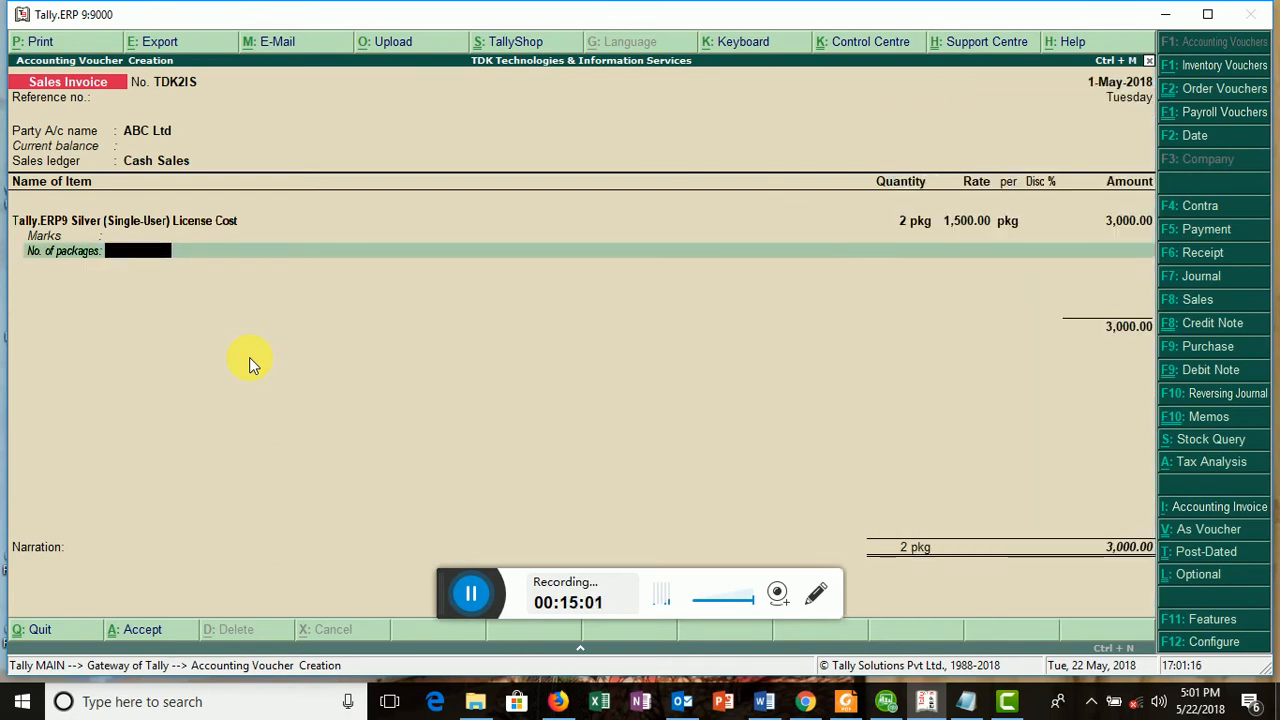
key("Return")
key("Return")
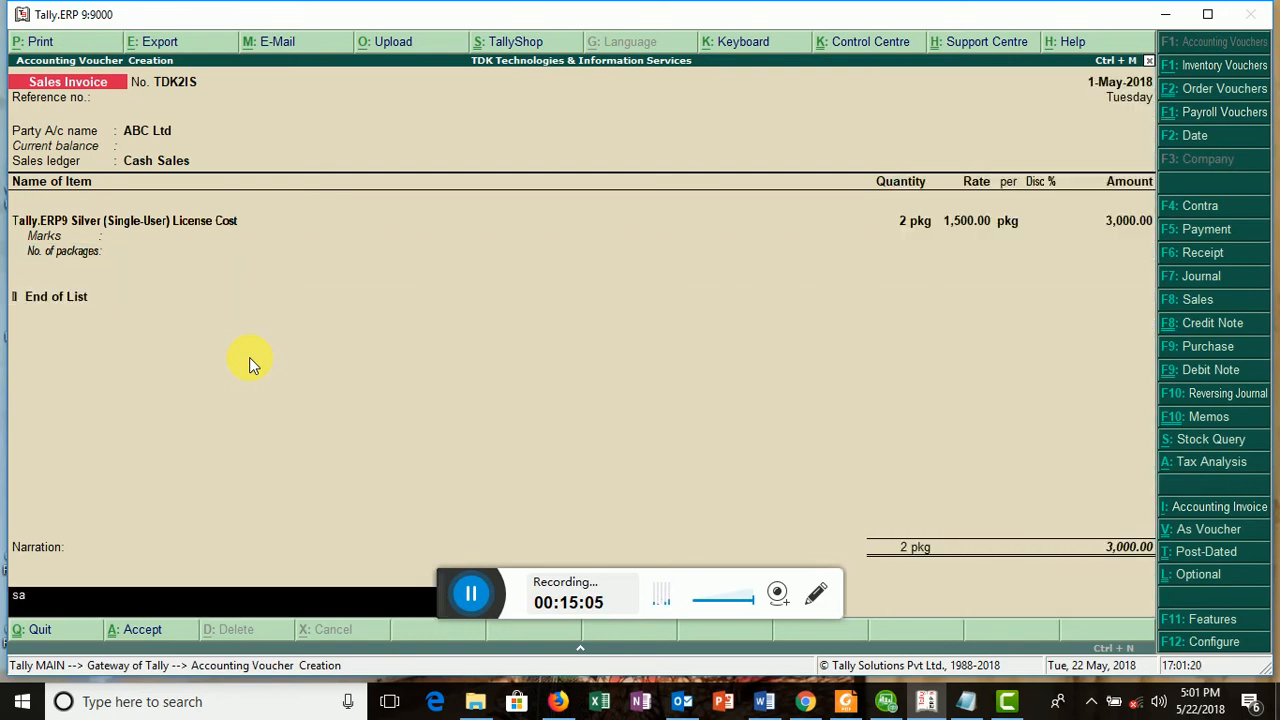
key("Return")
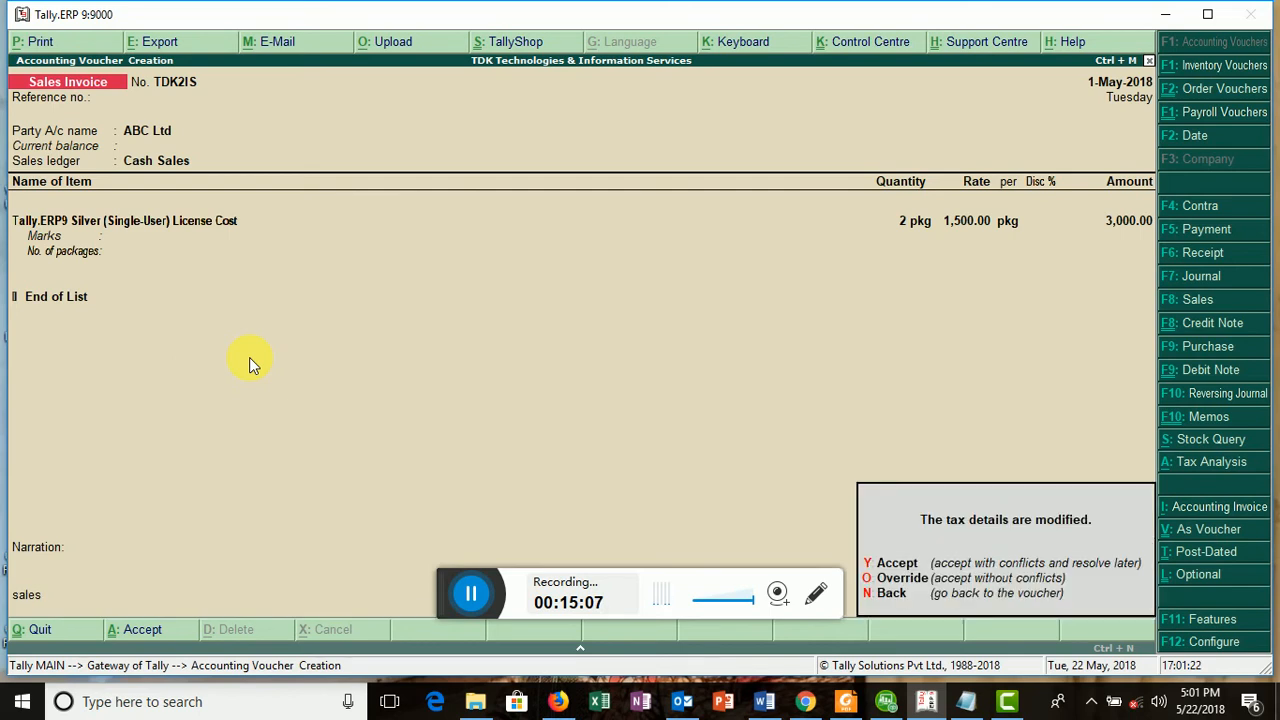
key("y")
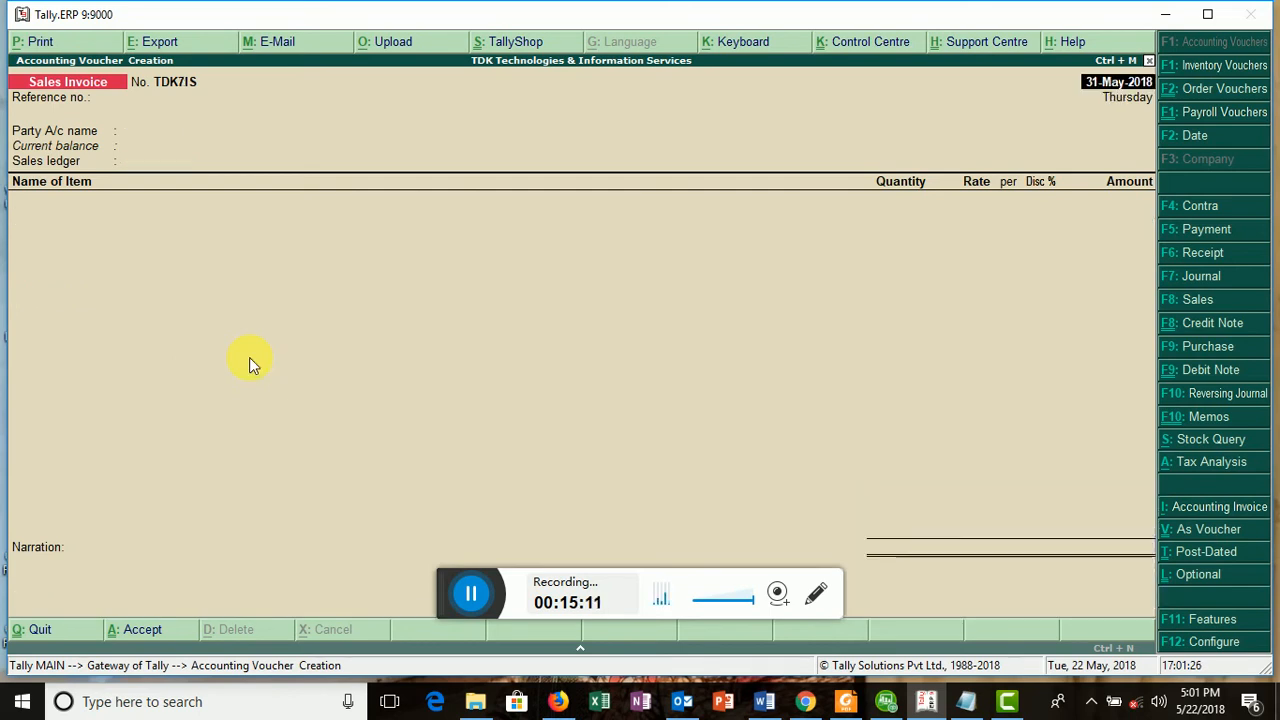
Date the new sales invoice 1-May-2018, leave its reference number blank and choose QPR Ltd as the party account
key("F2")
type("1")
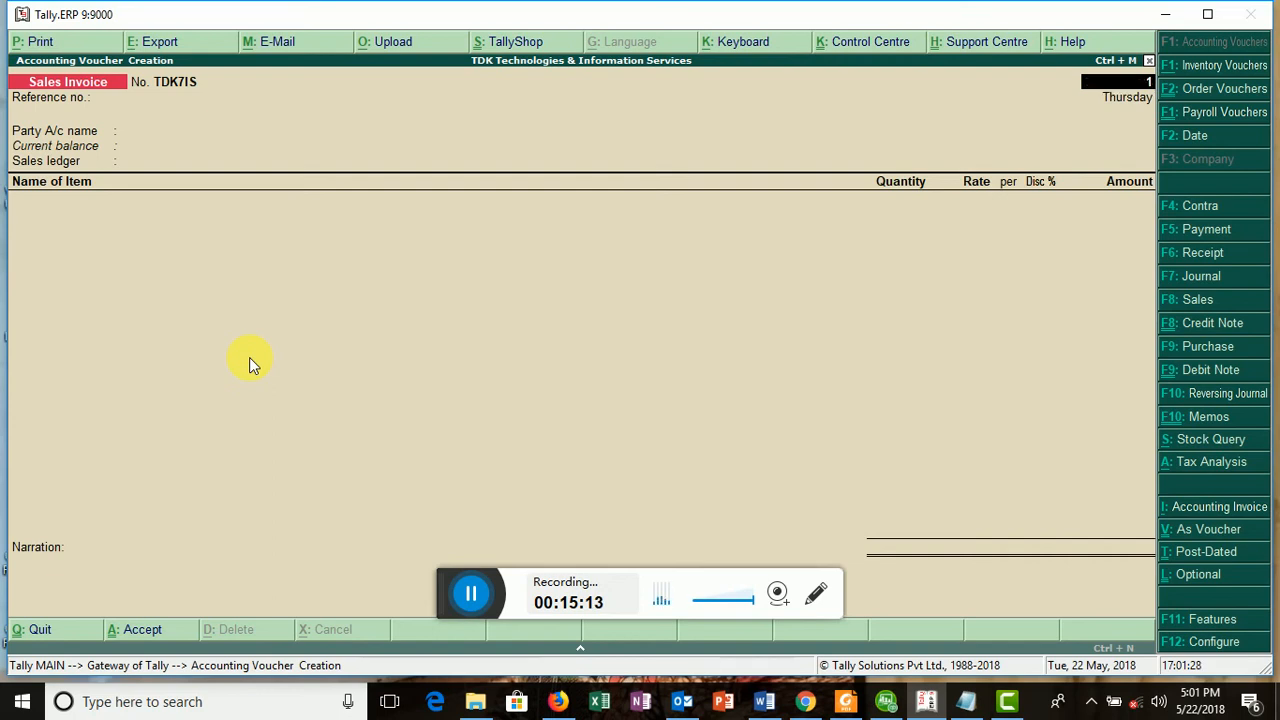
type(".5.18")
key("Return")
key("Return")
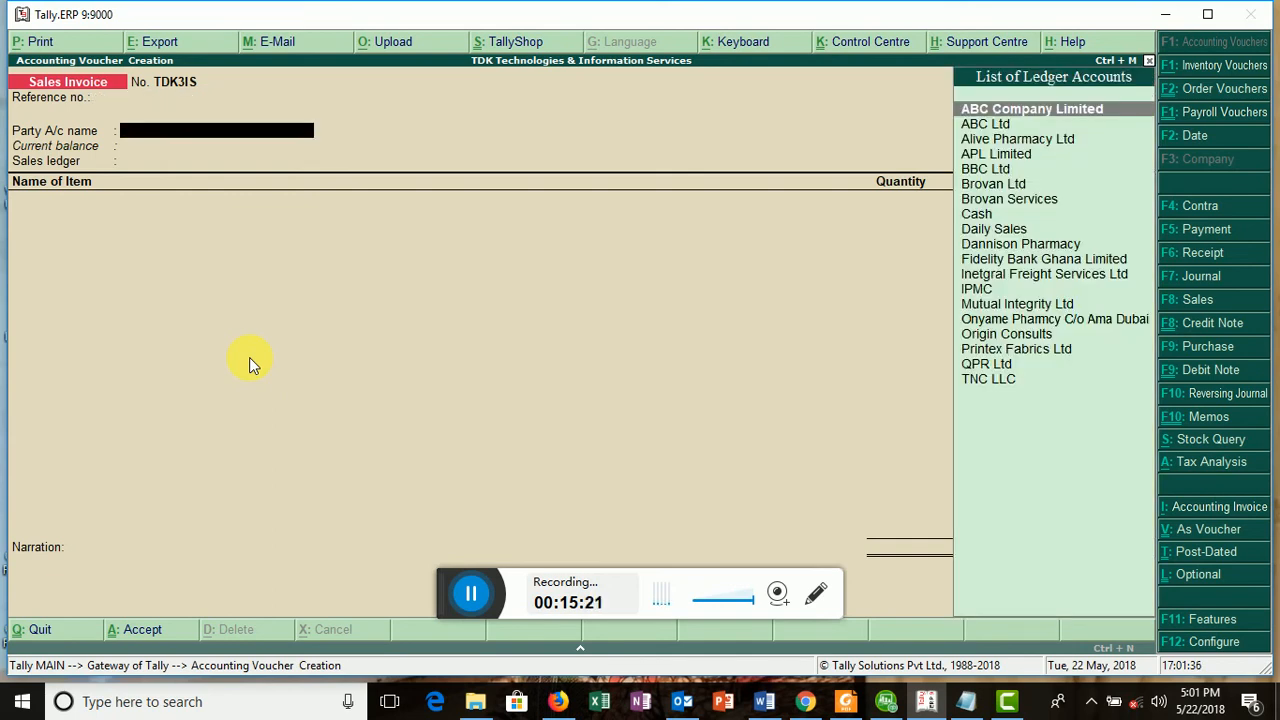
type("Q")
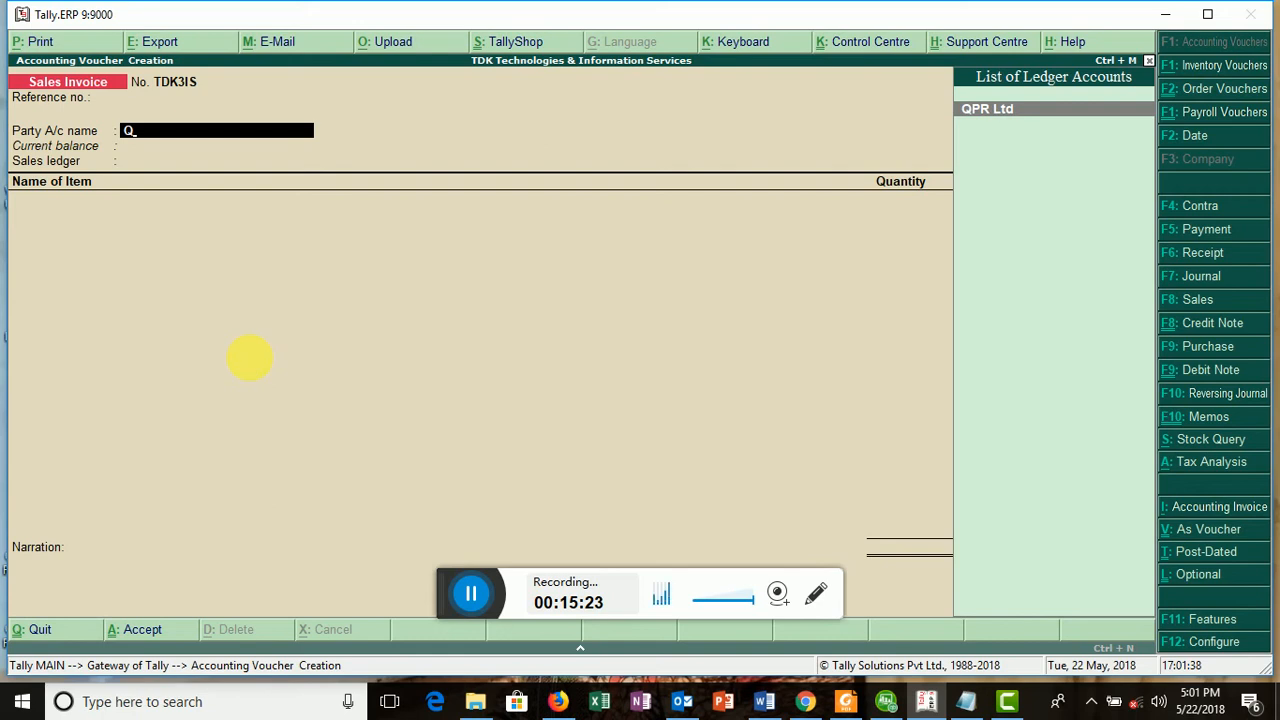
key("Return")
Accept QPR Ltd's party details without altering them, and choose Cash Sales as the sales ledger, accepting its tax classification
key("Return")
key("Return")
key("Return")
key("Return")
key("Return")
key("Return")
key("Return")
key("Return")
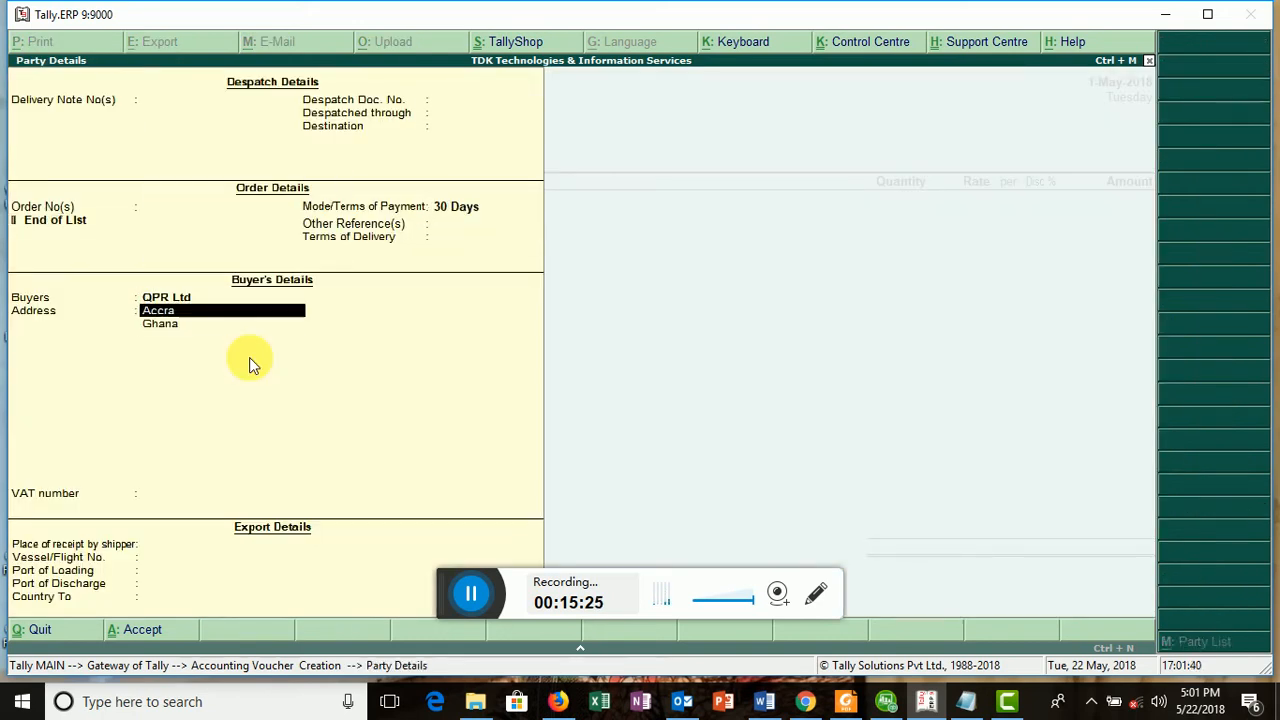
key("Return")
key("Return")
key("Return")
key("Return")
key("Return")
key("Return")
key("Return")
key("Return")
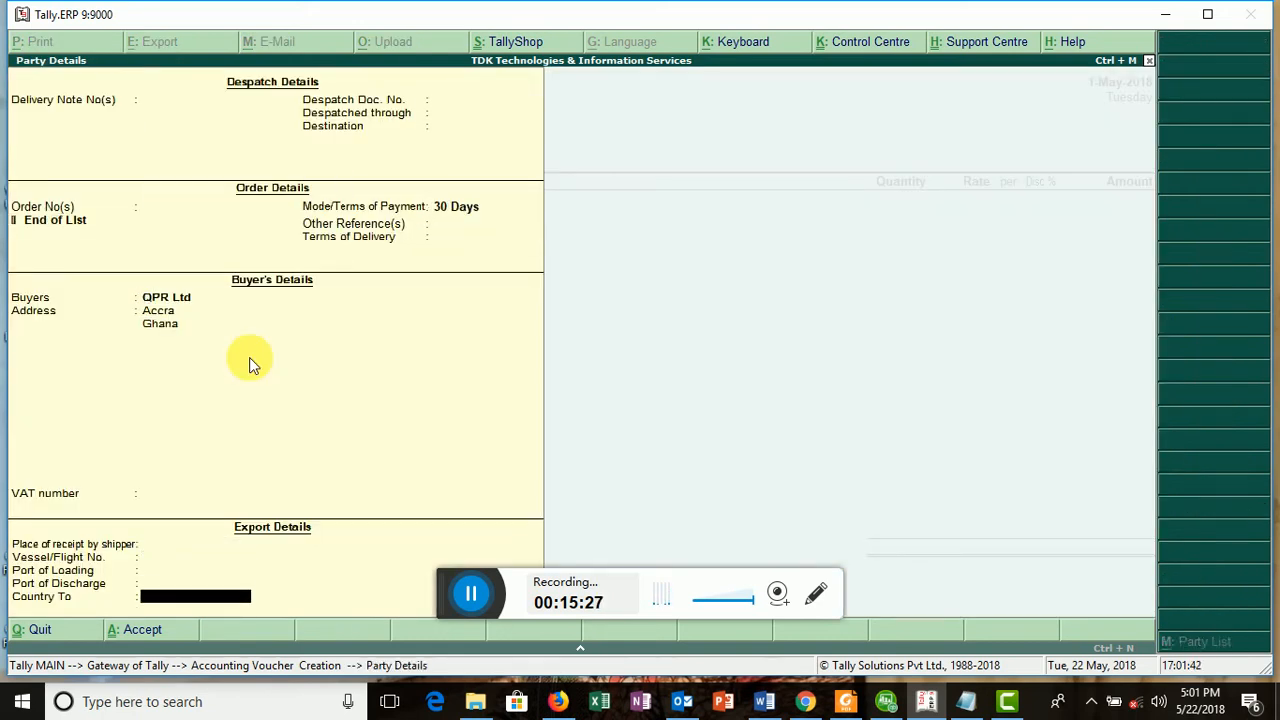
key("Return")
key("Return")
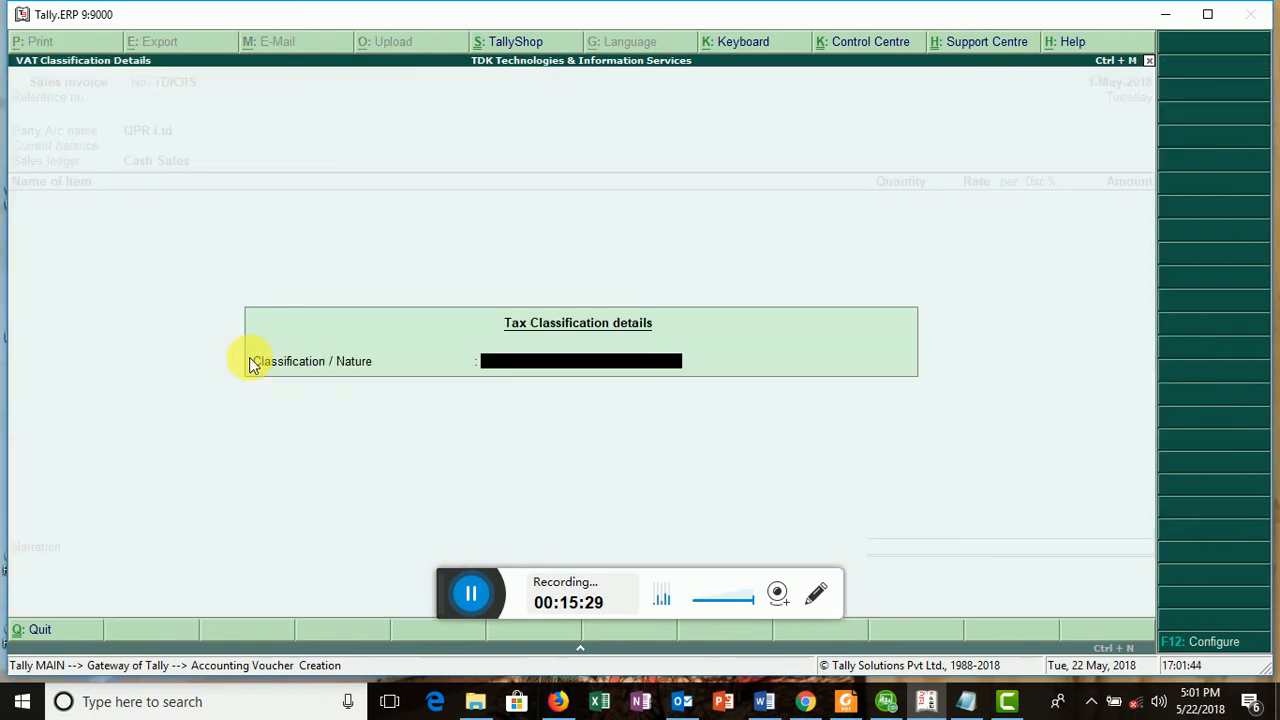
key("Return")
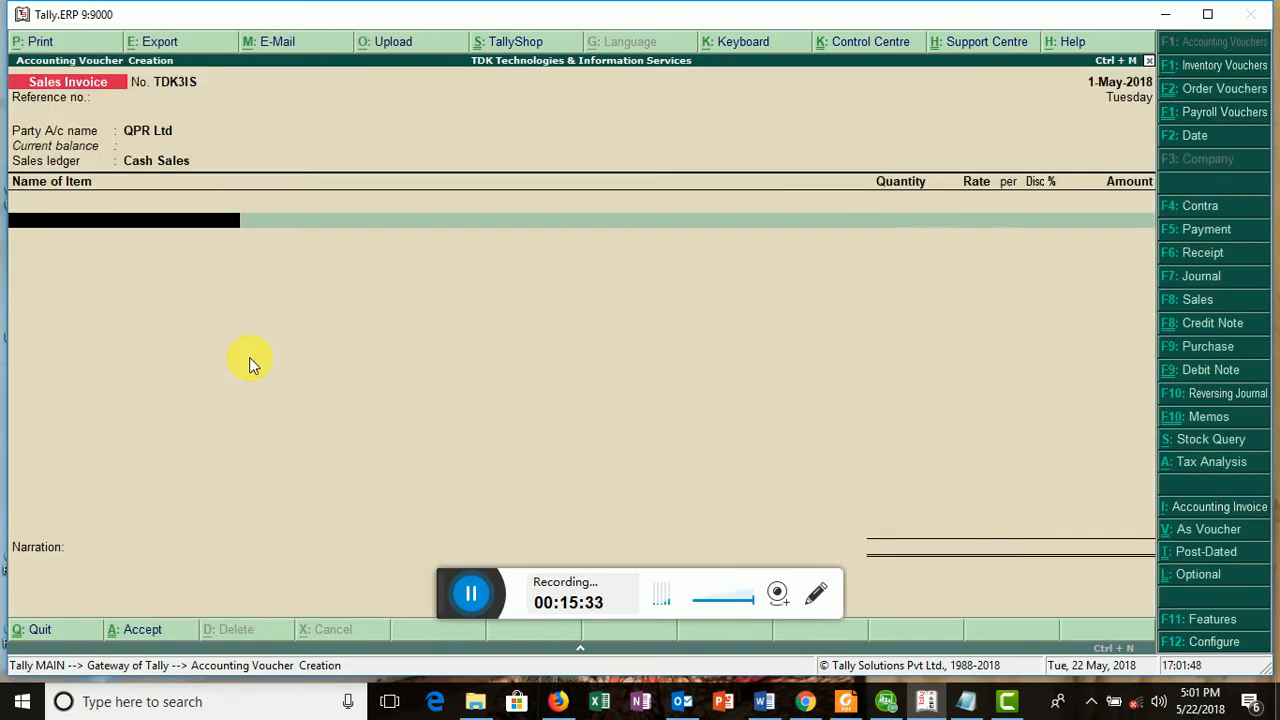
Add the item Tally.ERP9 Gold (Multi-User) License Cost to the invoice with its order number set to Not Applicable
type("Ta")
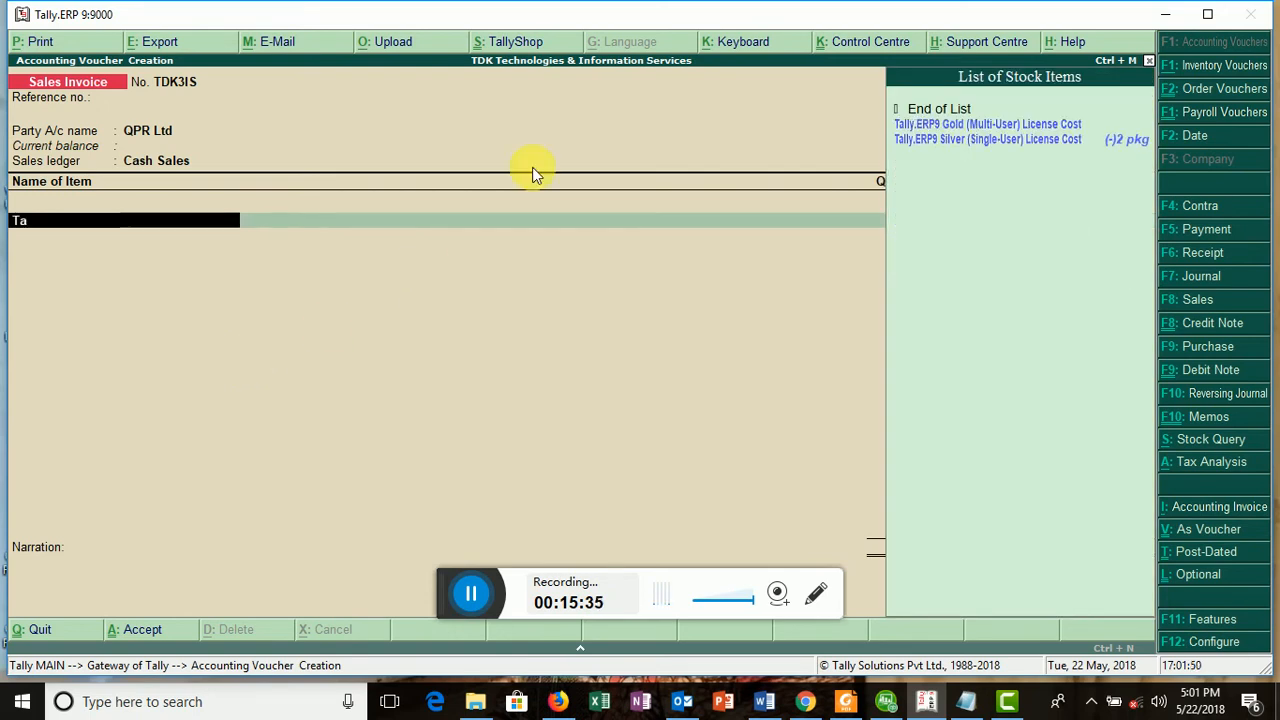
left_click(962, 127)
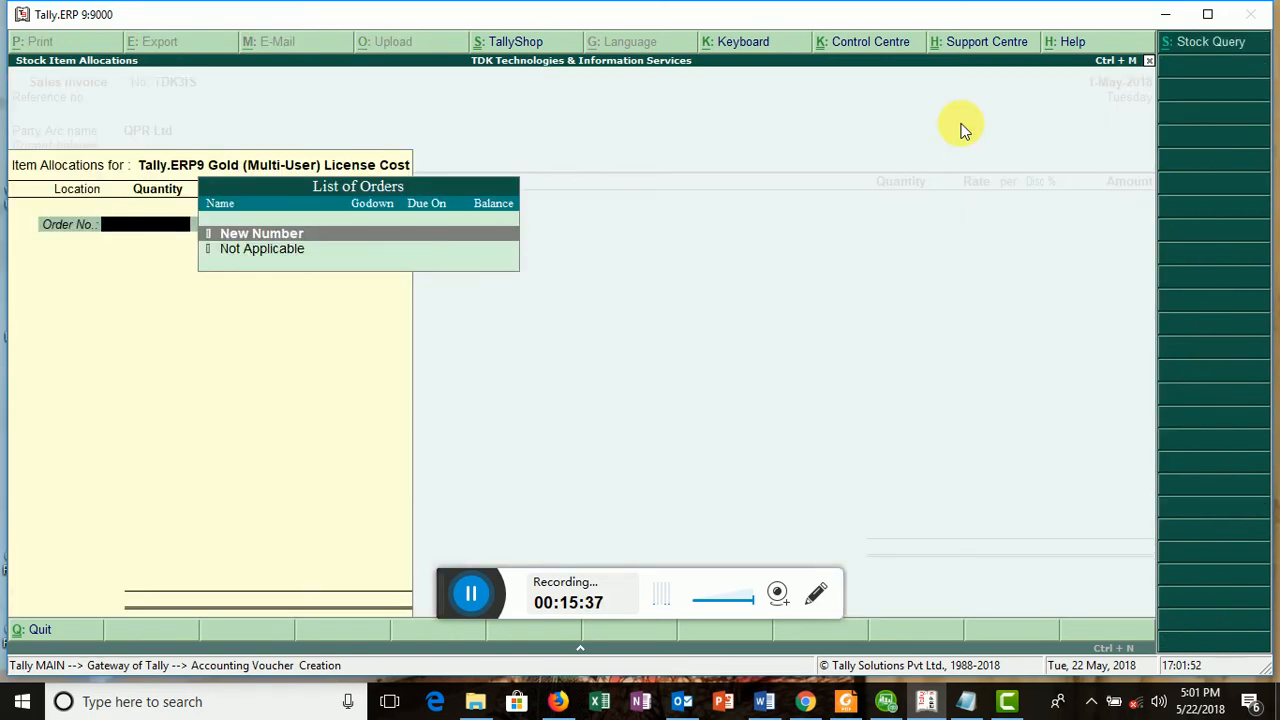
key("Down")
key("Return")
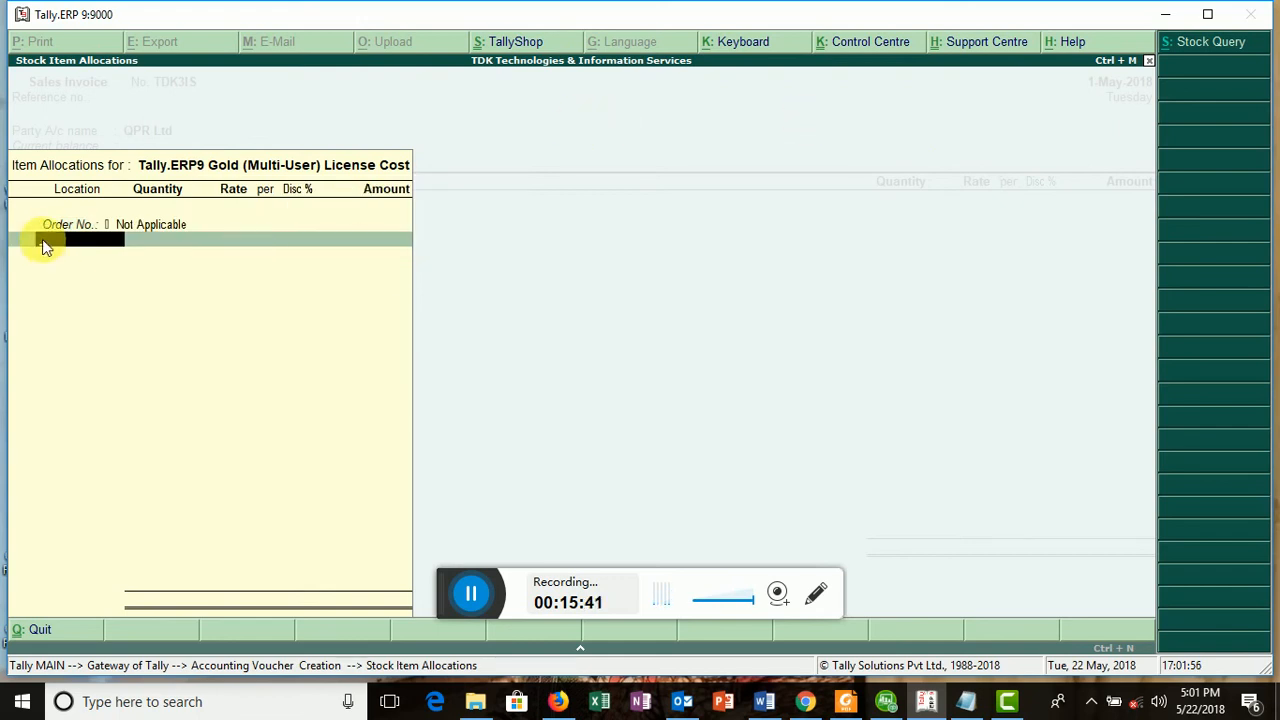
Allocate 2 pkg of the Gold licence from the sales rep location listed just before Kumasi Warehouse
type("ko")
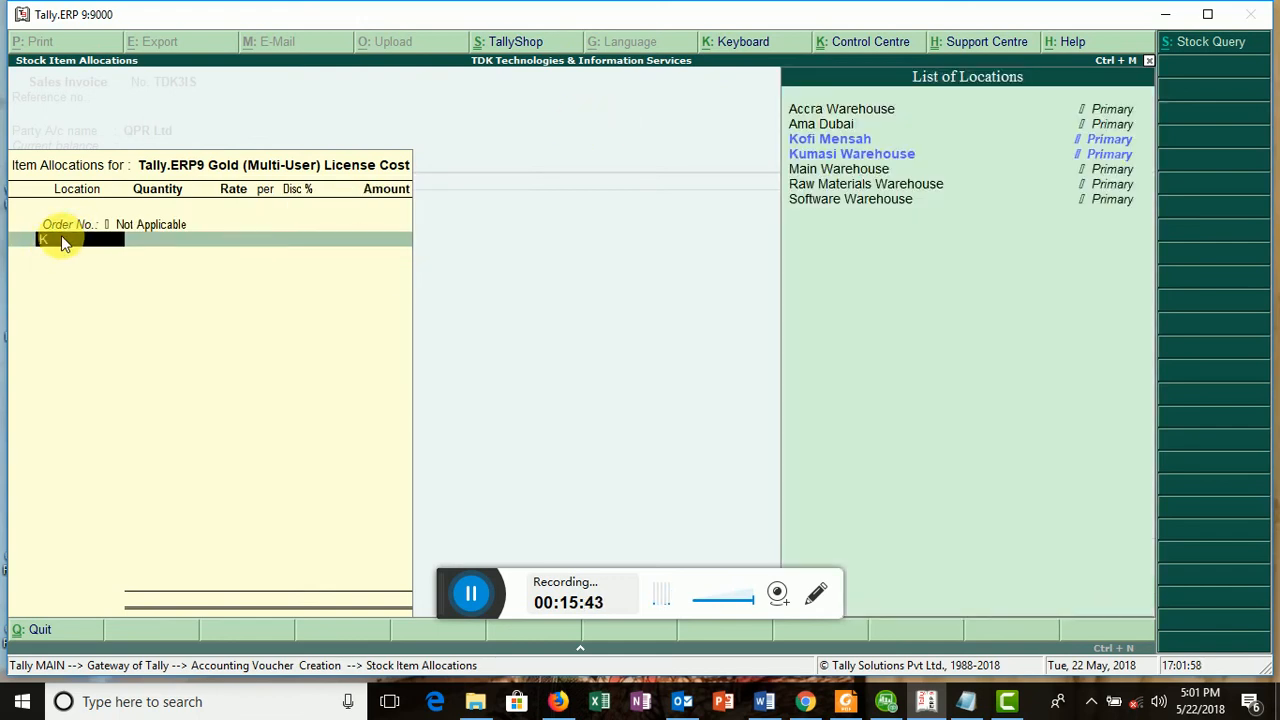
key("Return")
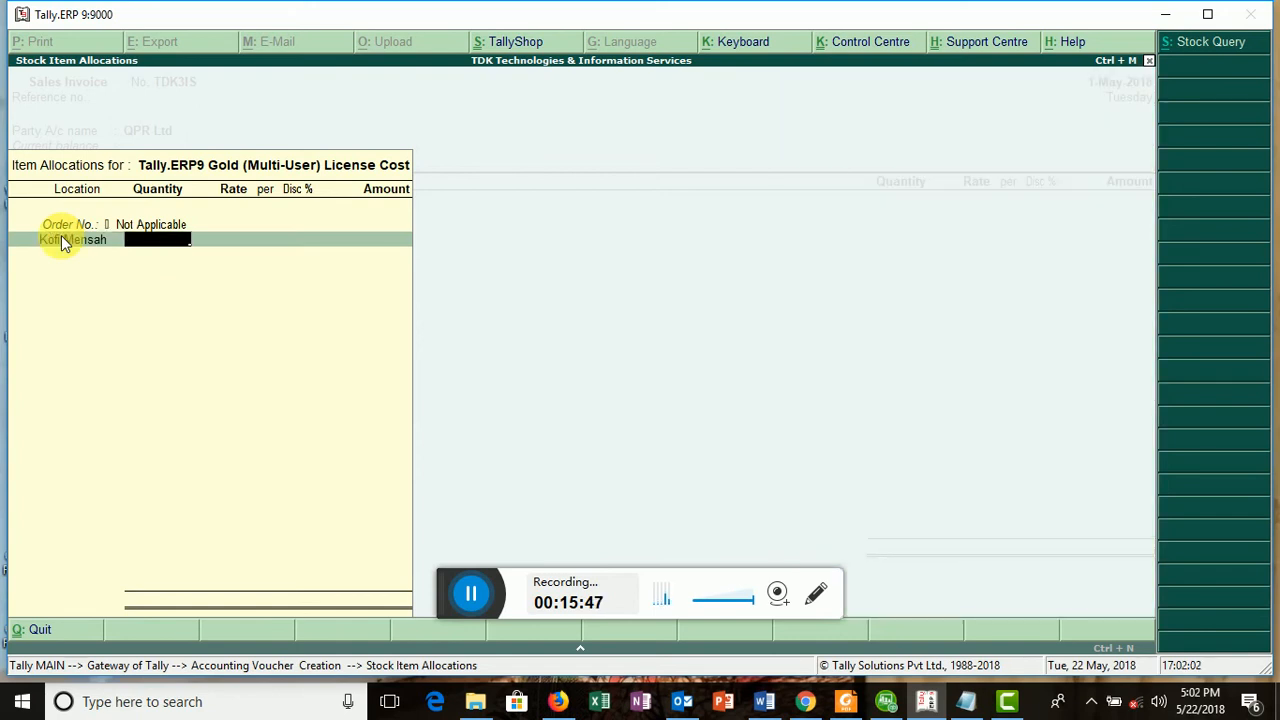
type("2")
key("Return")
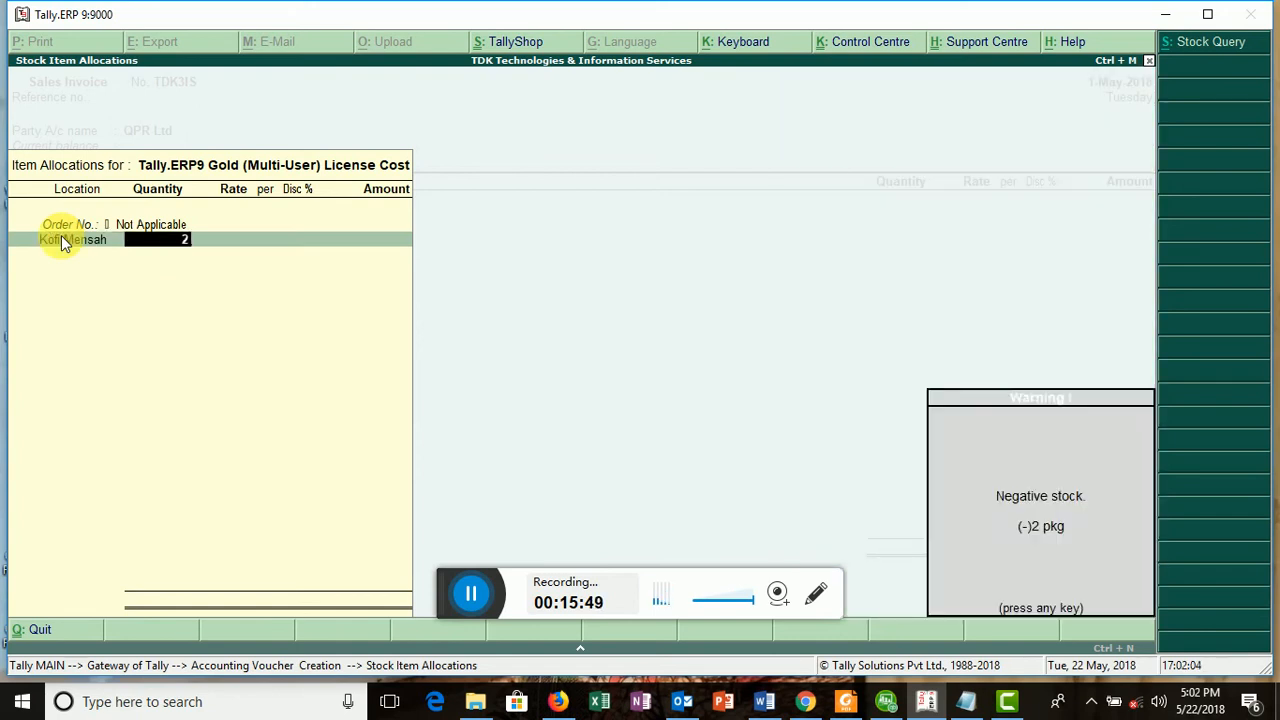
key("Return")
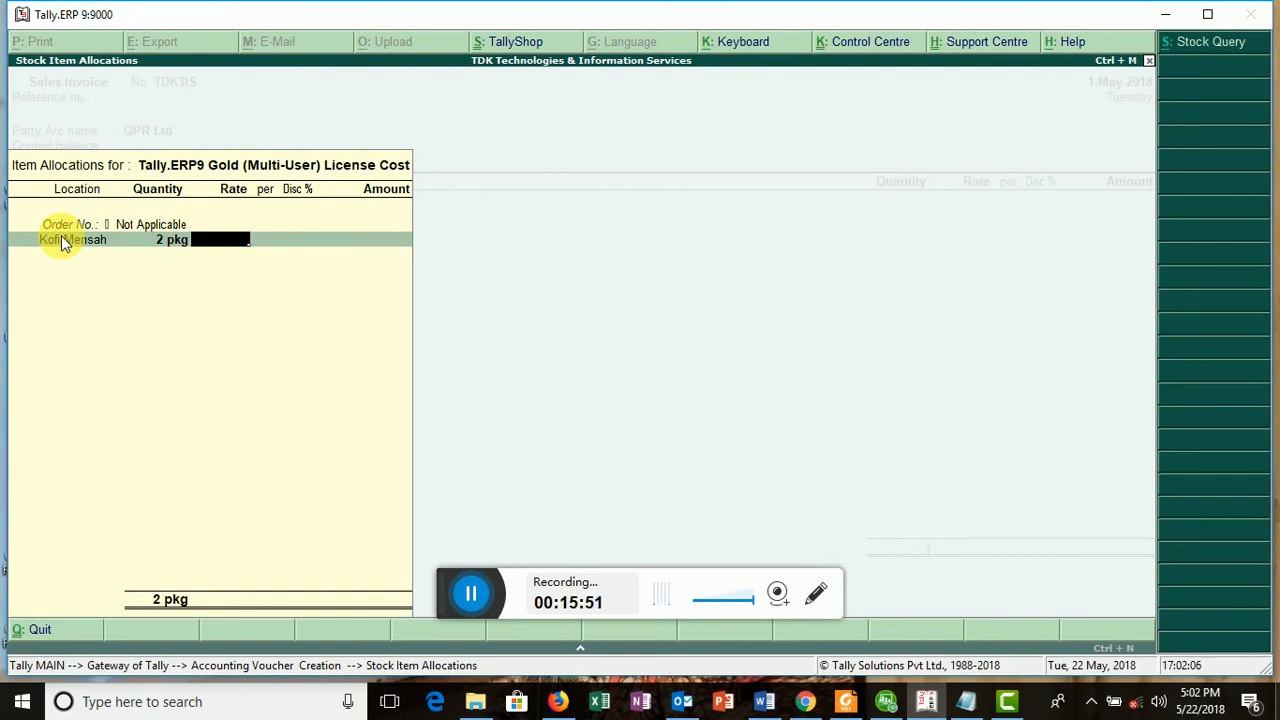
Set the Gold licence's rate to 2,500 per pkg and accept the item allocation without a discount, marks or number of packages
type("2500")
key("Return")
key("Return")
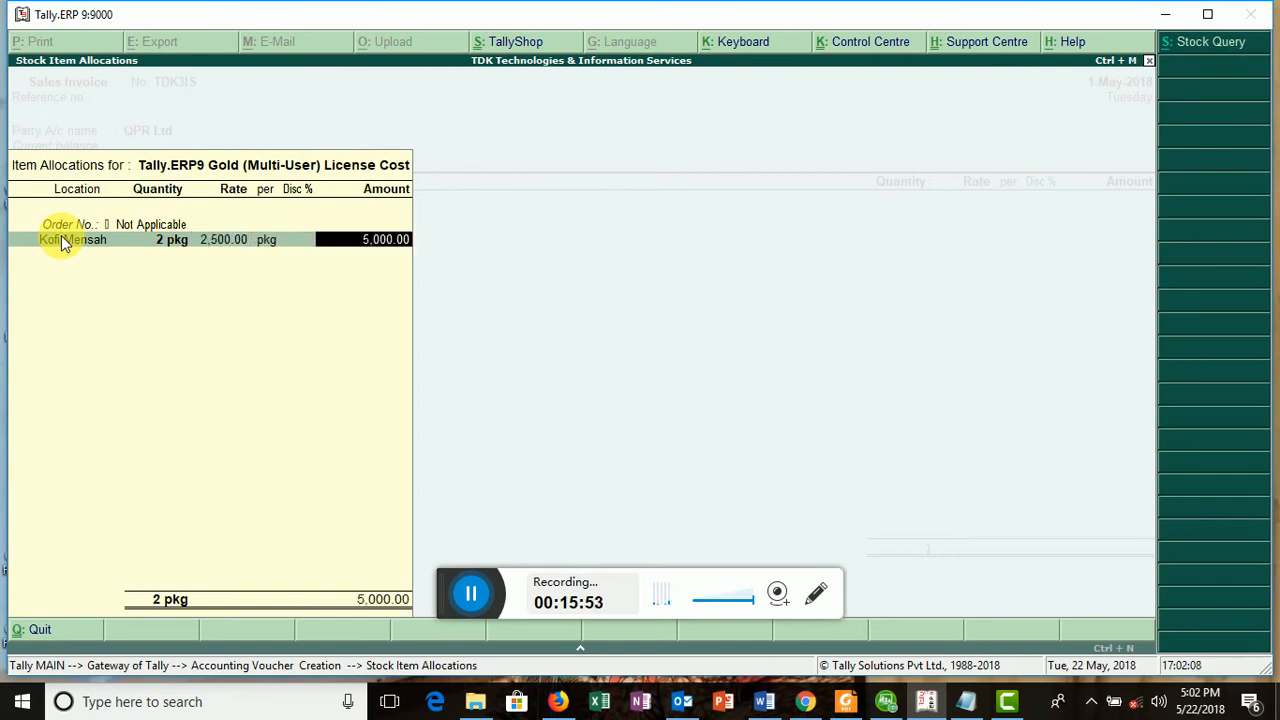
key("Return")
key("Return")
key("Return")
key("Return")
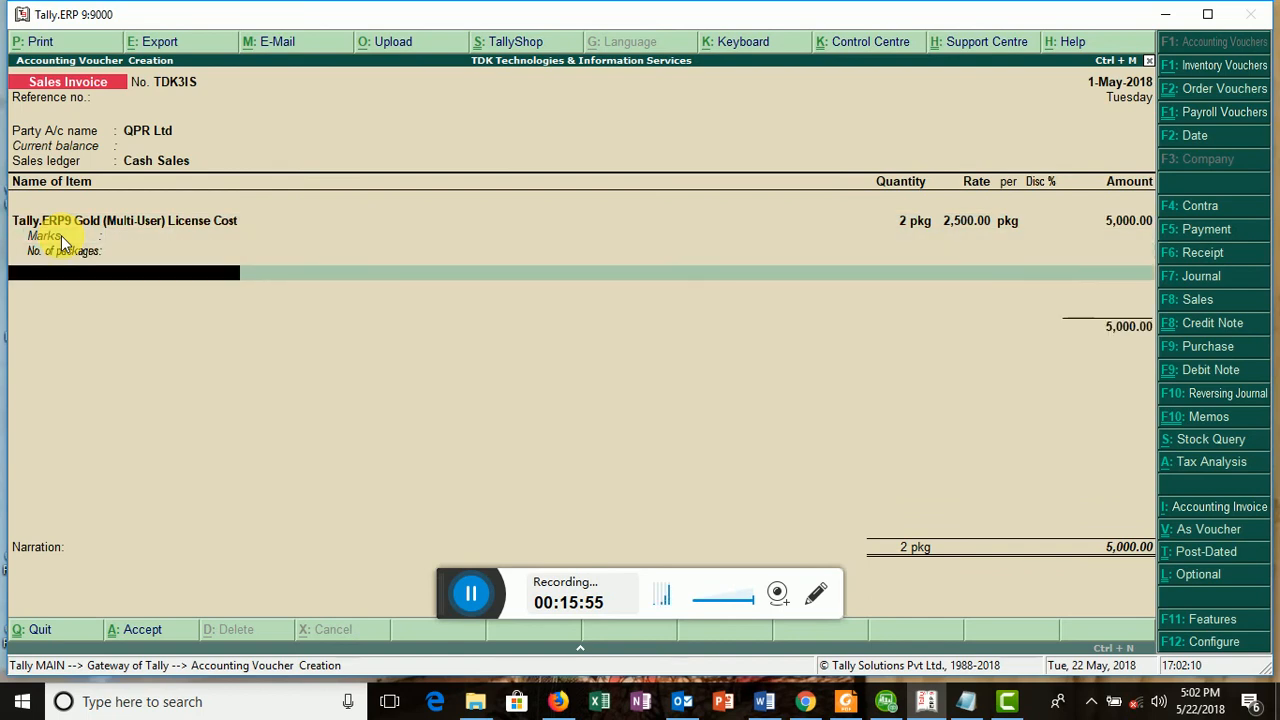
End the item list, enter "sales" as the narration and save the QPR Ltd invoice
key("Return")
type("sa")
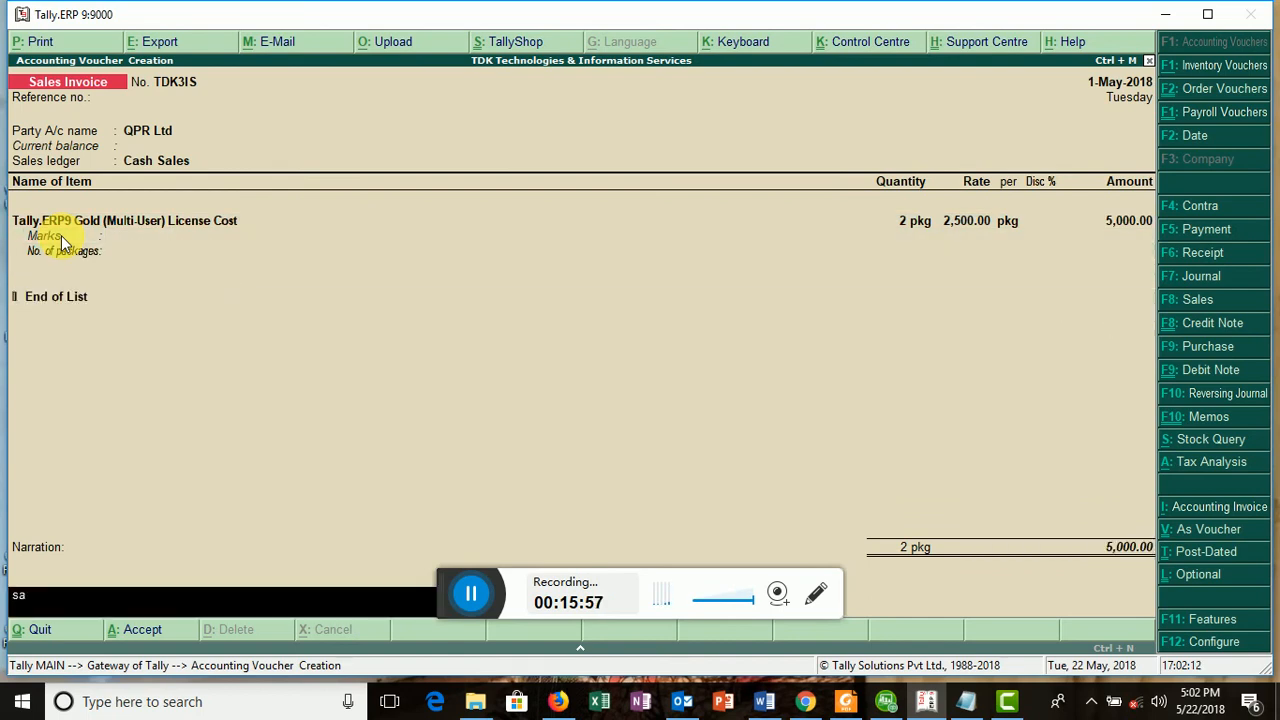
type("les")
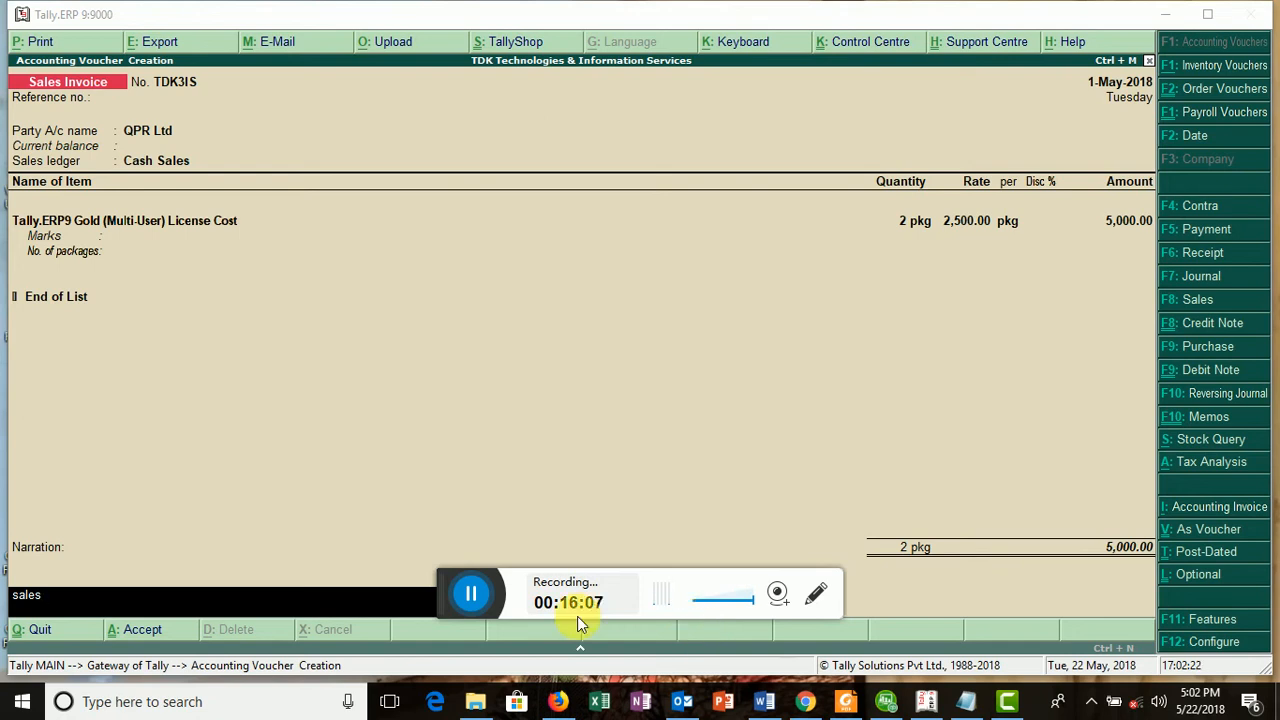
key("Return")
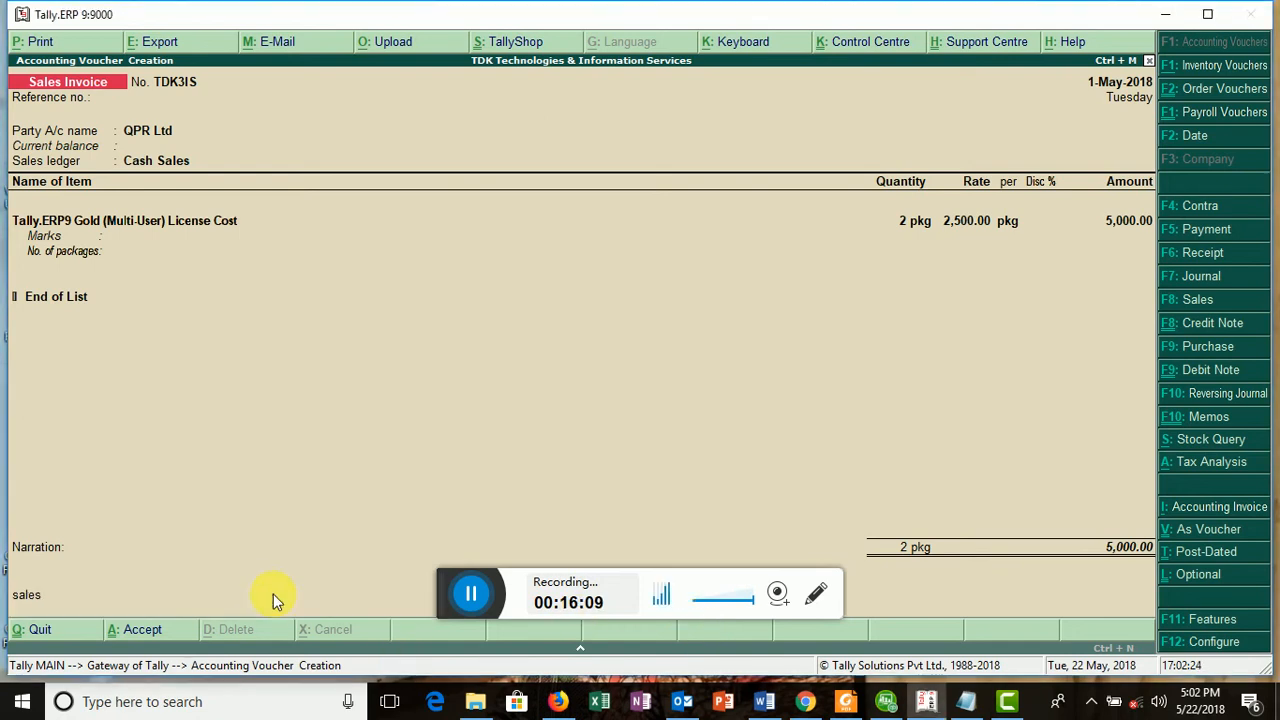
key("Return")
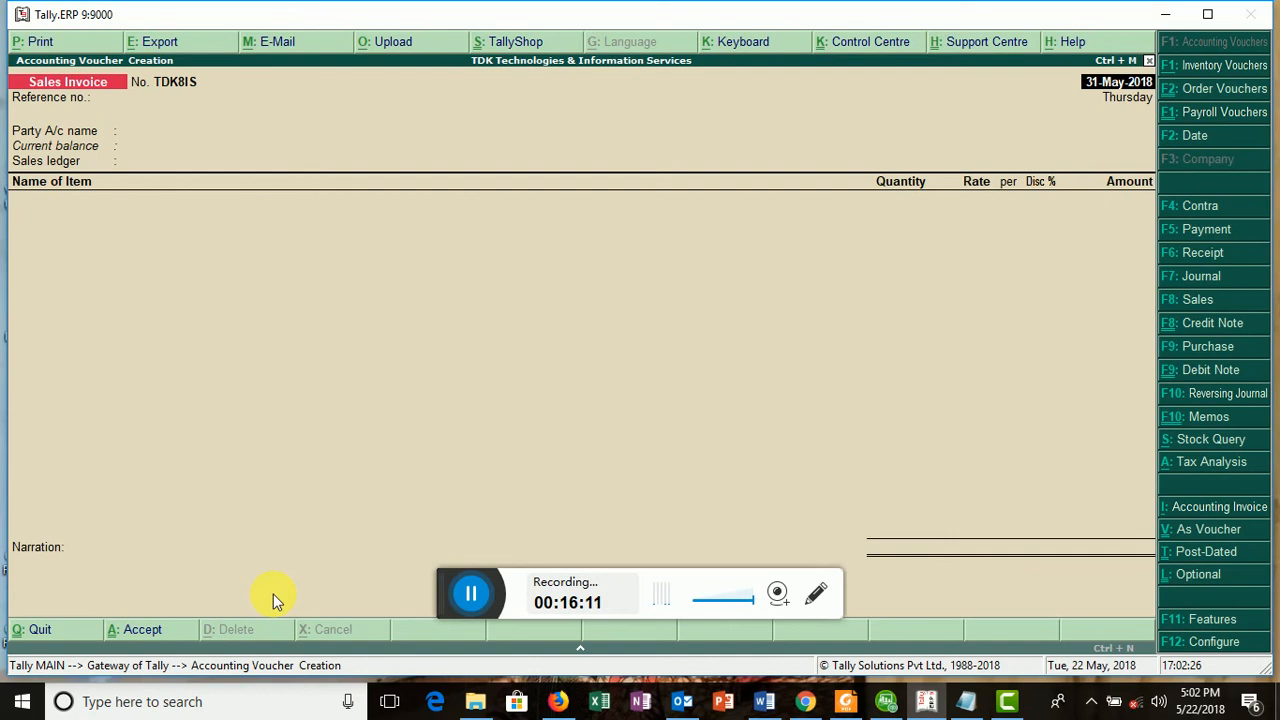
Leave voucher entry and switch to Word to review the invoicing instructions in Tally Reps Recording docs.docx
key("F2")
key("Escape")
key("Return")
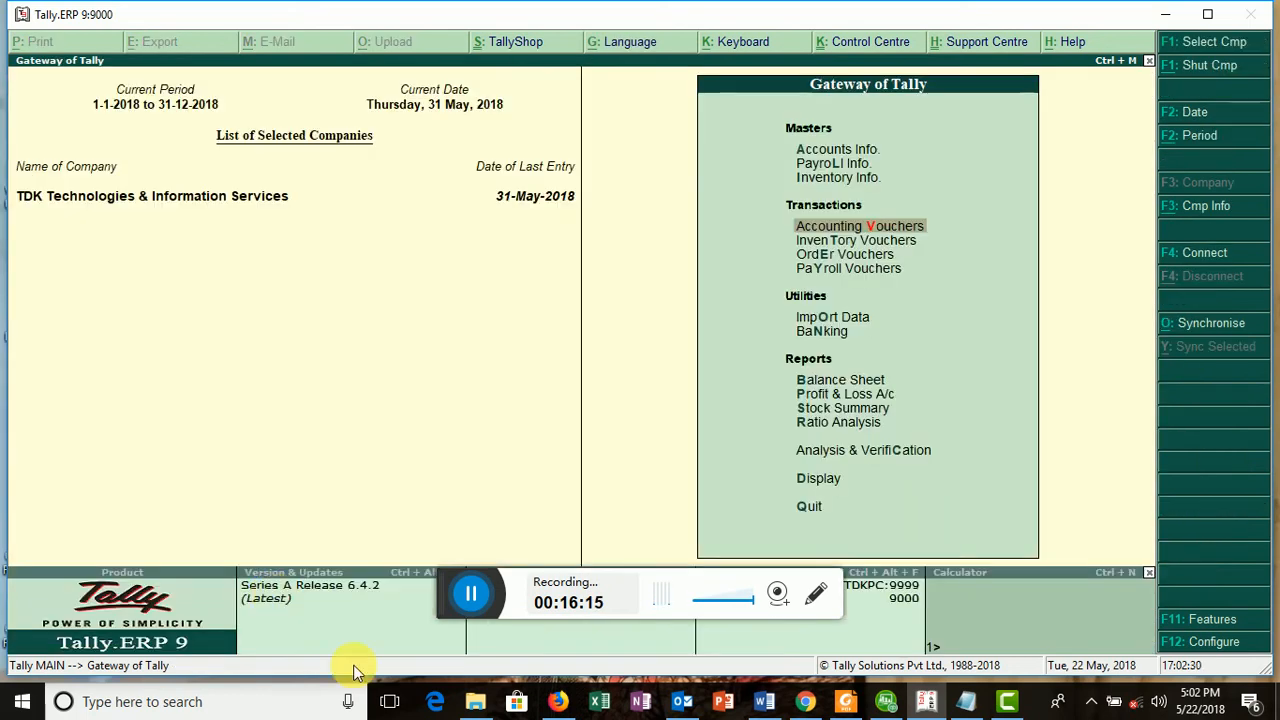
left_click(766, 702)
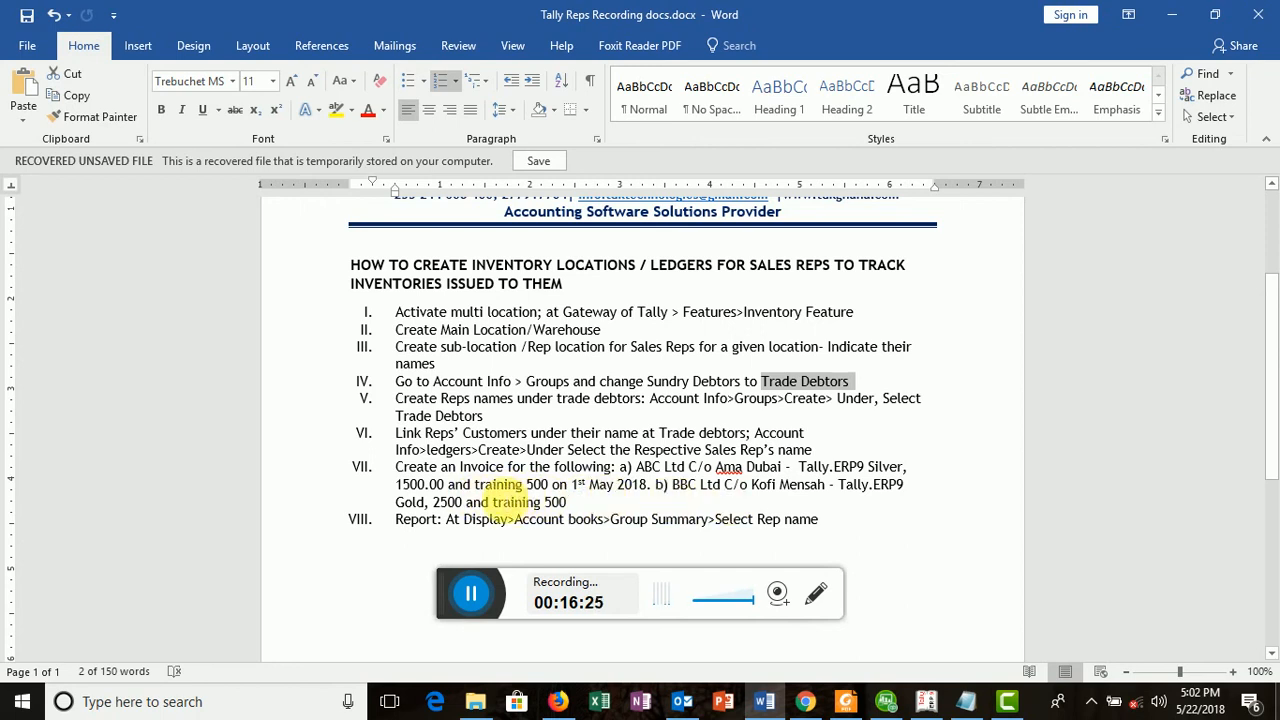
Switch back to Tally.ERP 9, start a new sales voucher and change it to accounting invoice mode
left_click(928, 703)
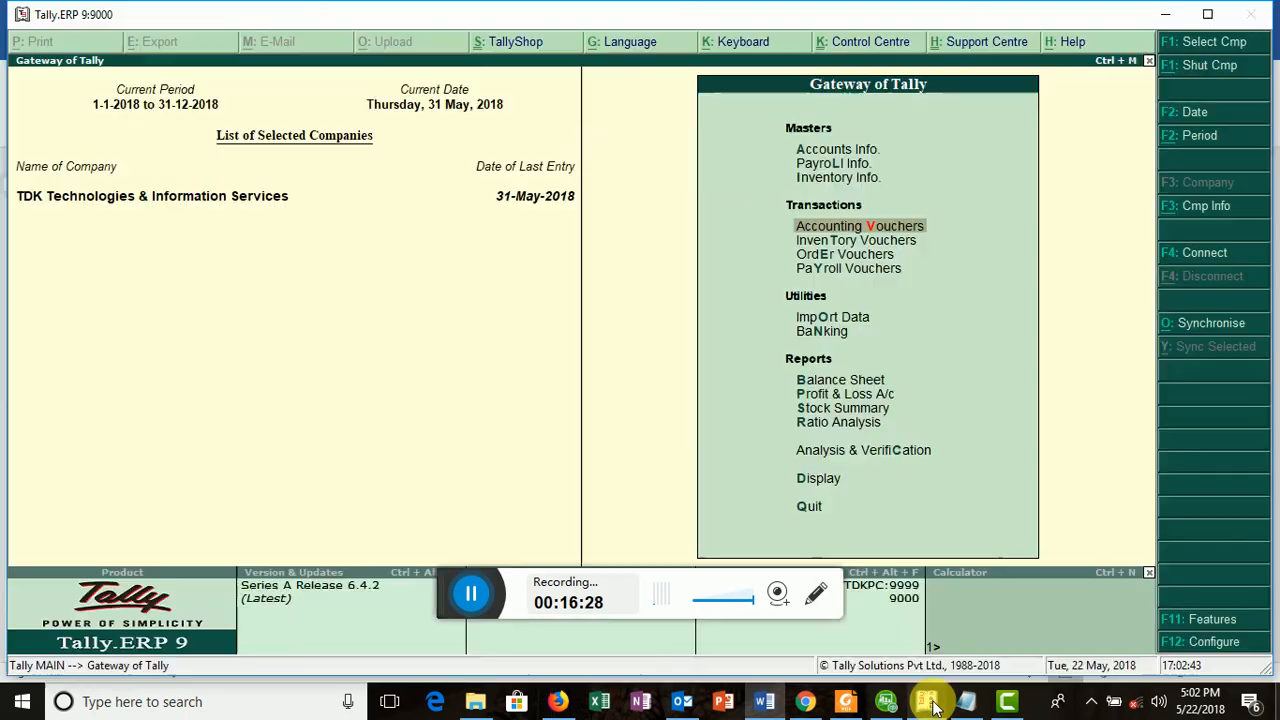
left_click(873, 228)
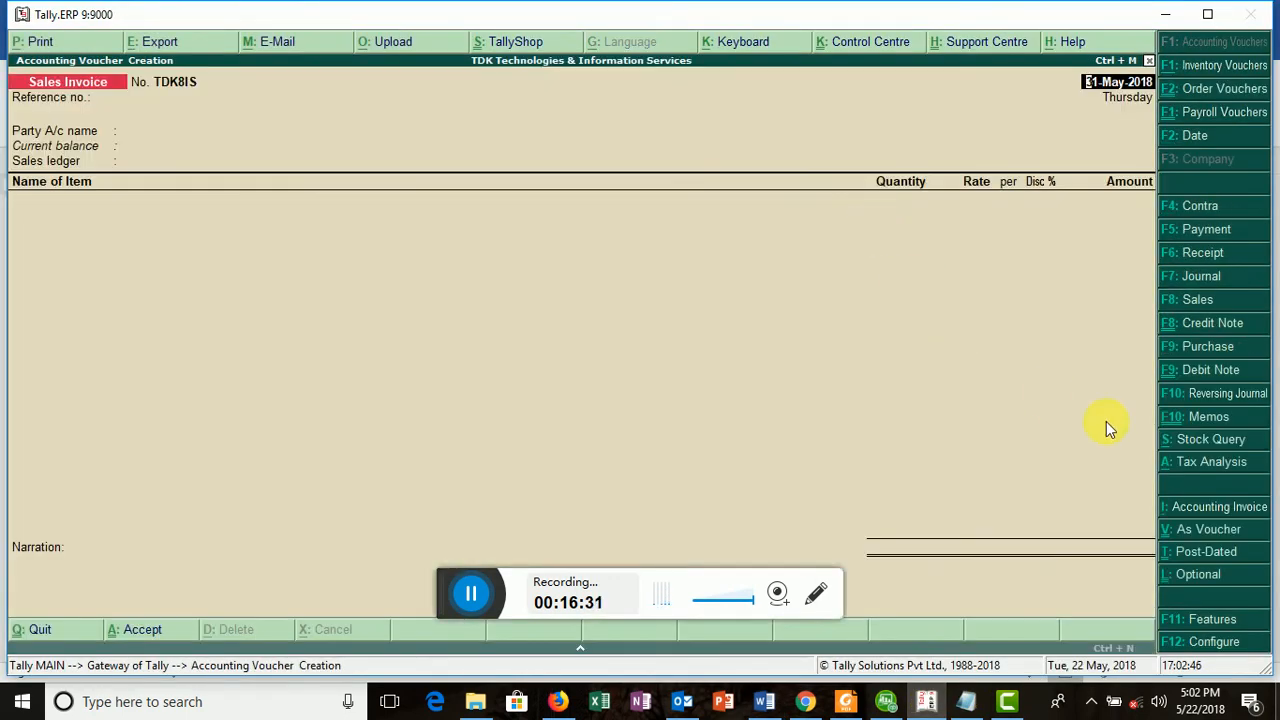
left_click(1213, 509)
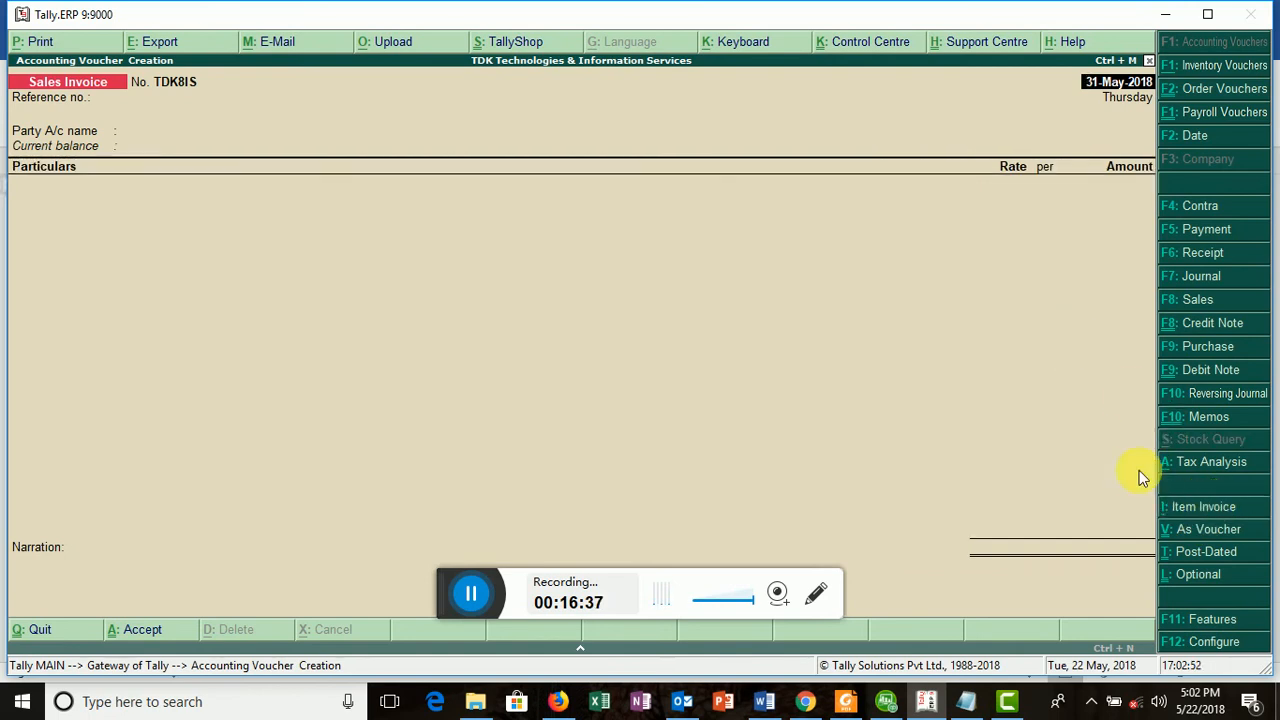
Date the sales invoice 1-May-2018, leave its reference number blank and choose ABC Ltd as the party account
type("1")
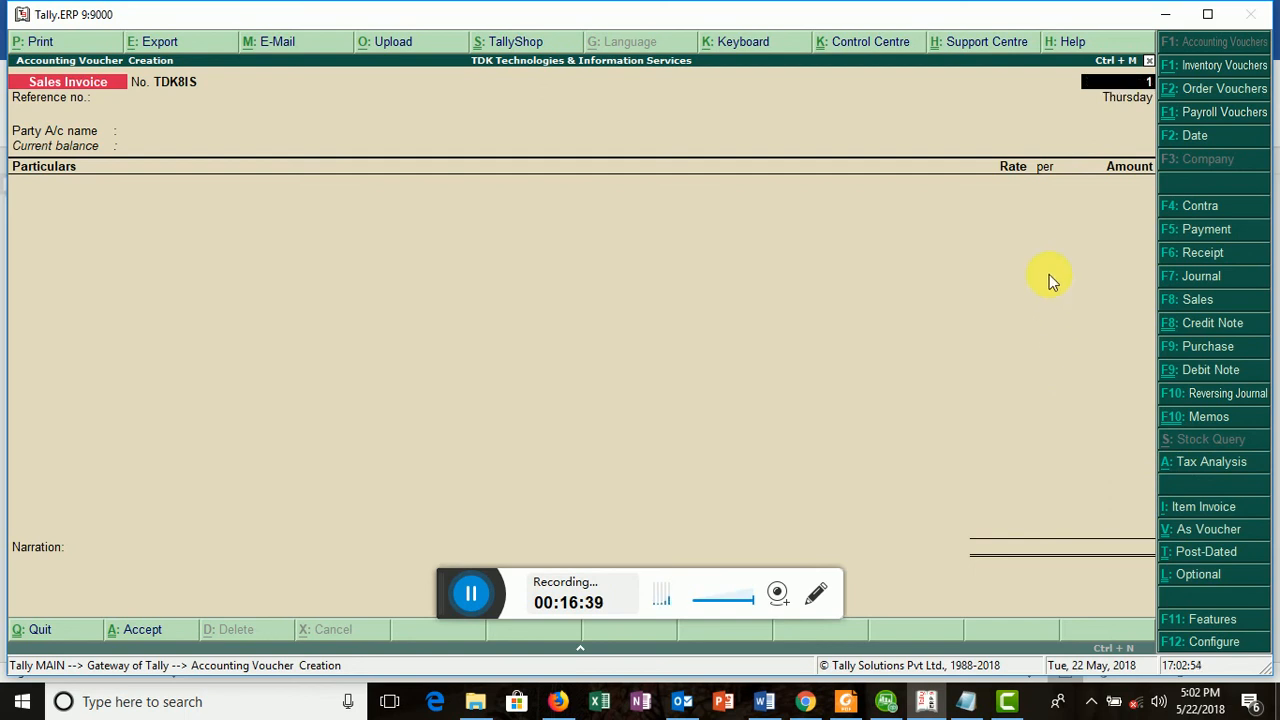
type(".5.18")
key("Return")
key("Return")
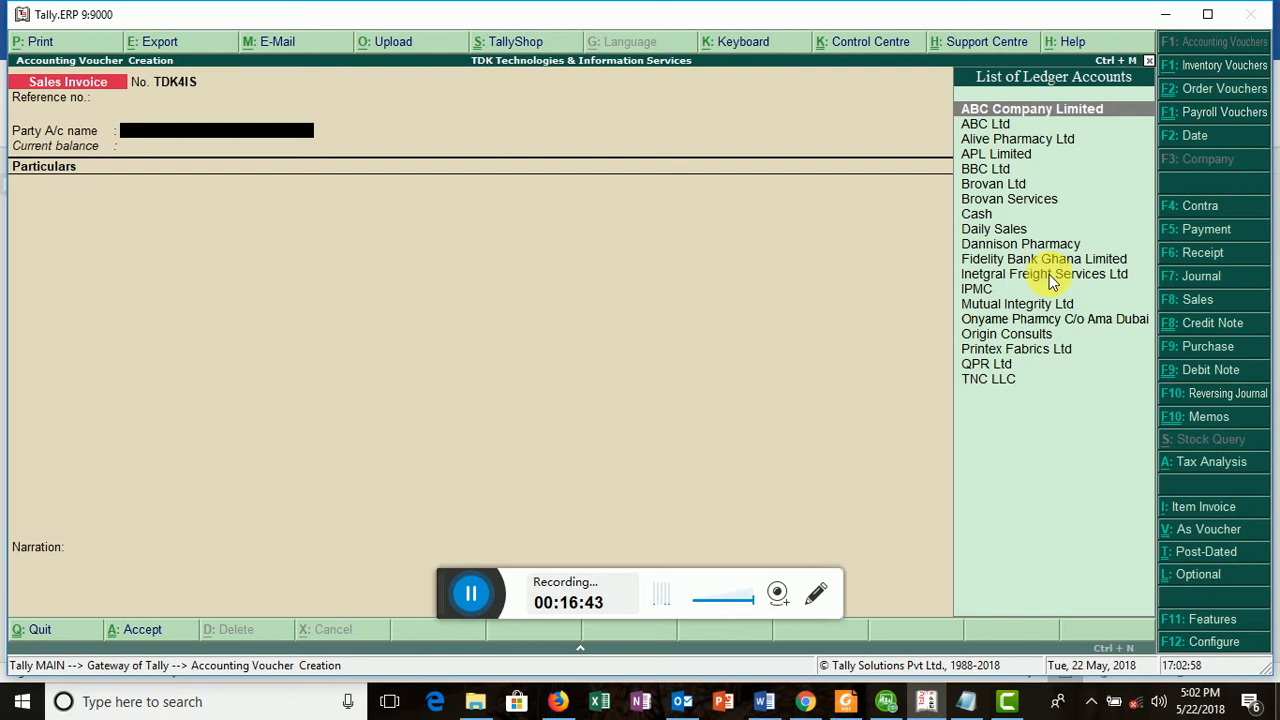
type("A")
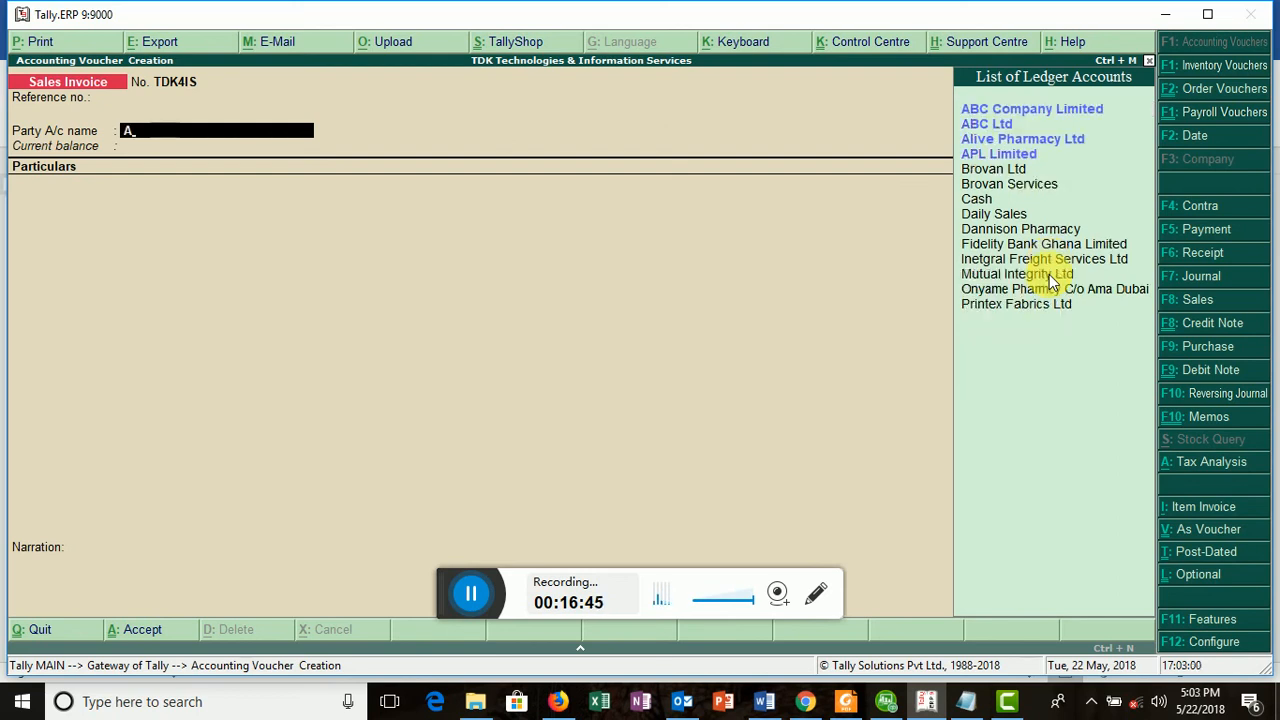
key("Down")
key("Return")
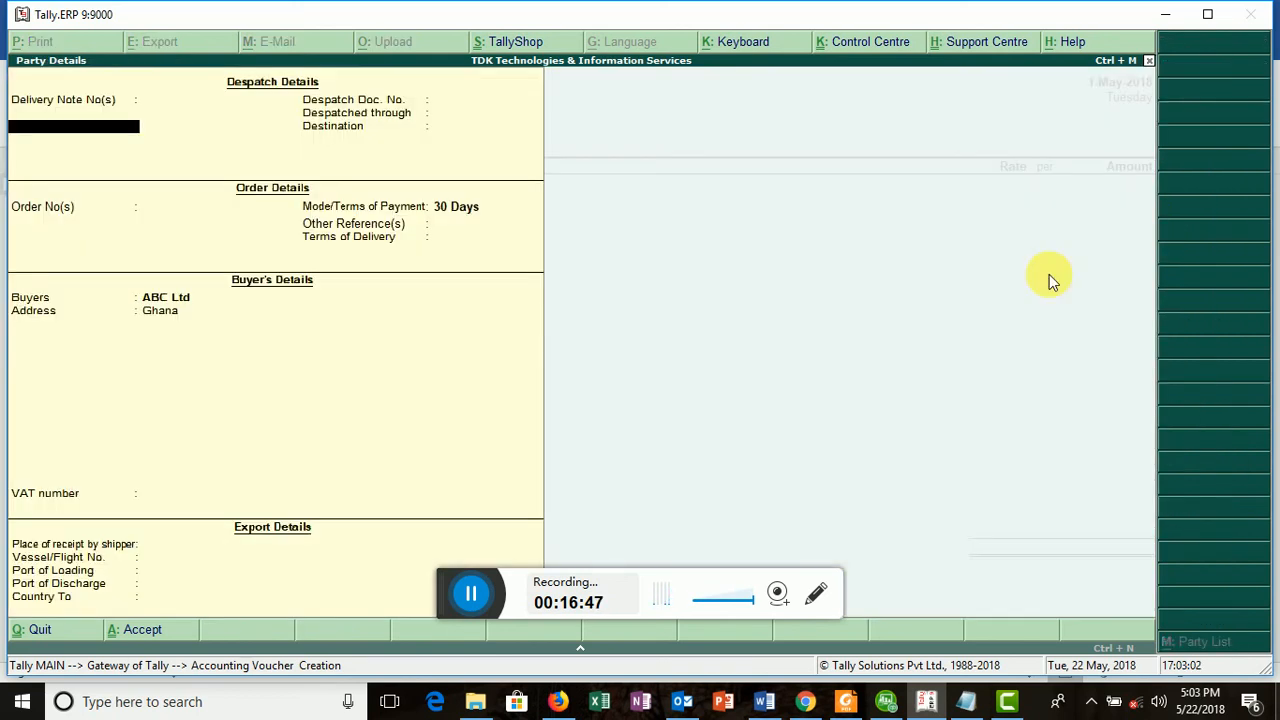
Accept ABC Ltd's despatch, order, buyer and export details without altering them
key("Return")
key("Return")
key("Return")
key("Return")
key("Return")
key("Return")
key("Return")
key("Return")
key("Return")
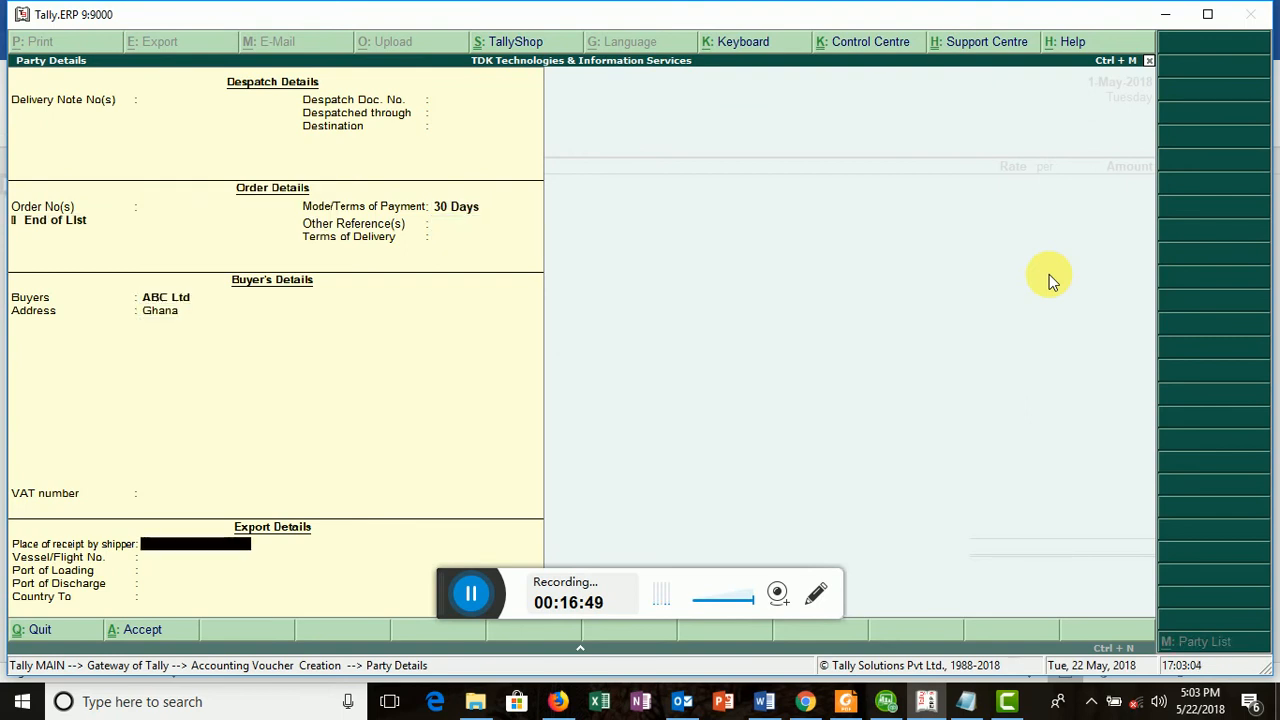
key("Return")
key("Return")
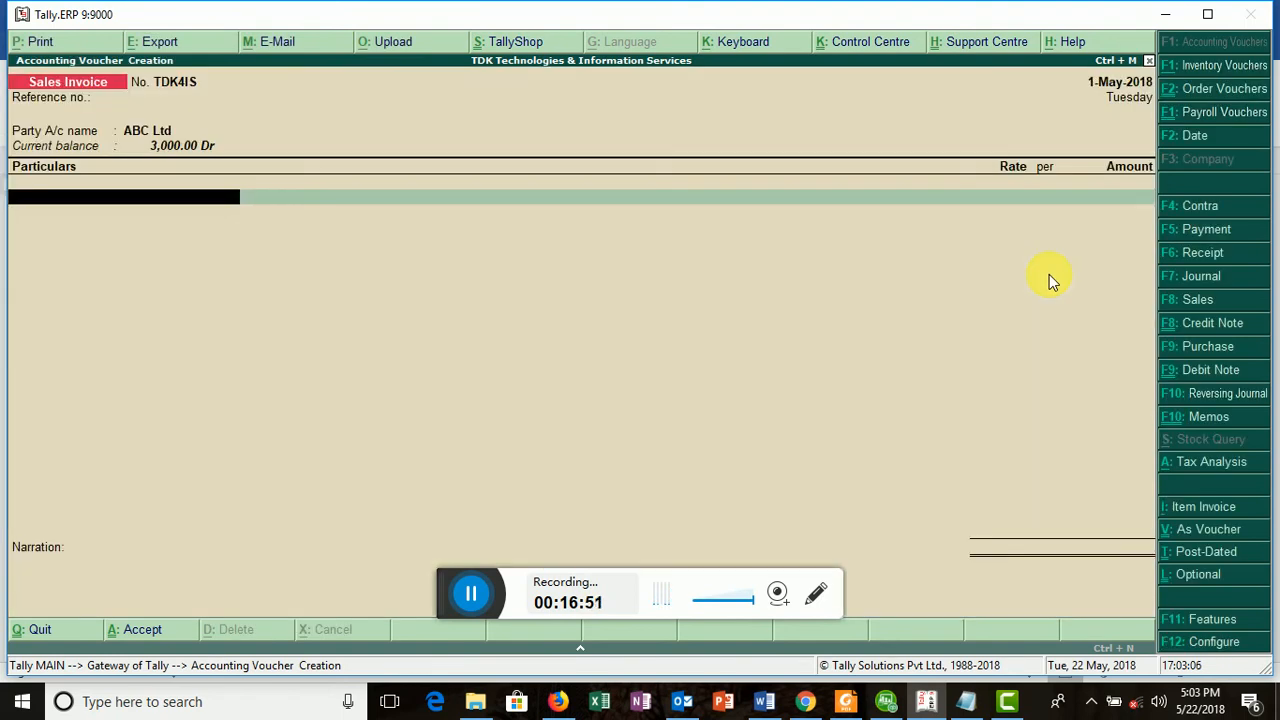
Add Tally.ERP 9 Software Corporate Training to the ABC Ltd invoice for 500, leaving its tax classification blank
type("Ta")
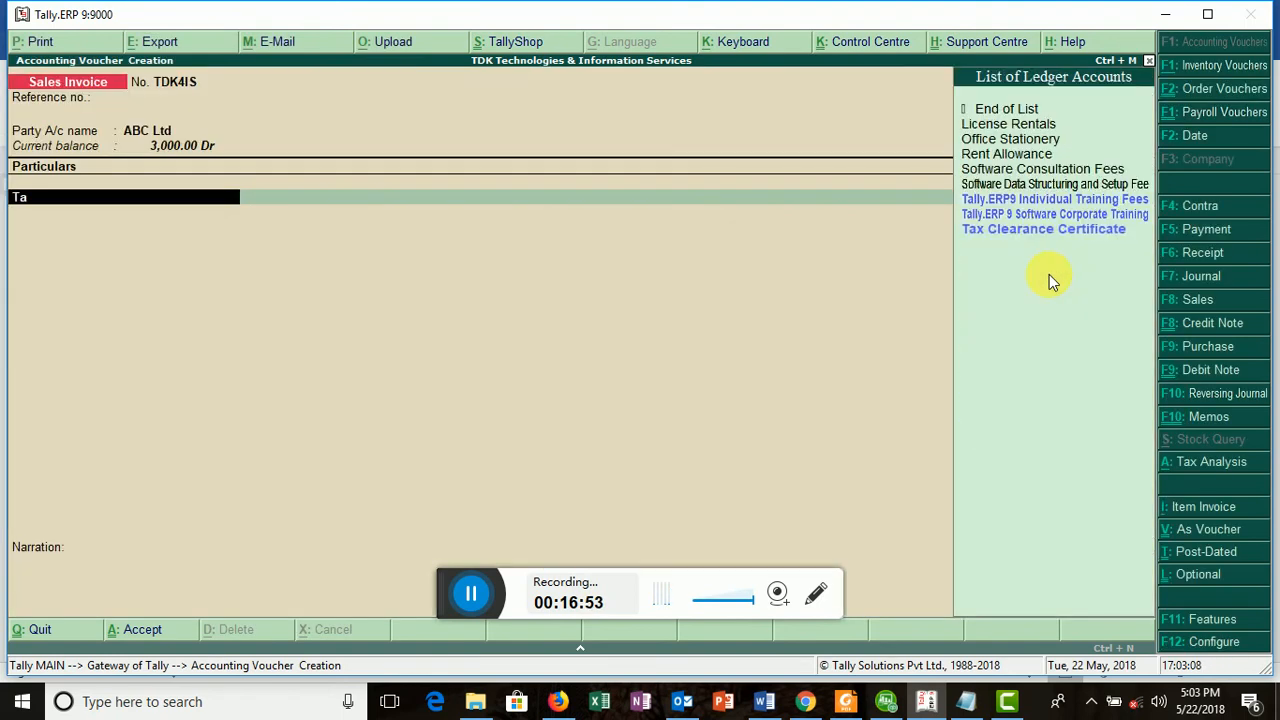
left_click(1028, 215)
type("500")
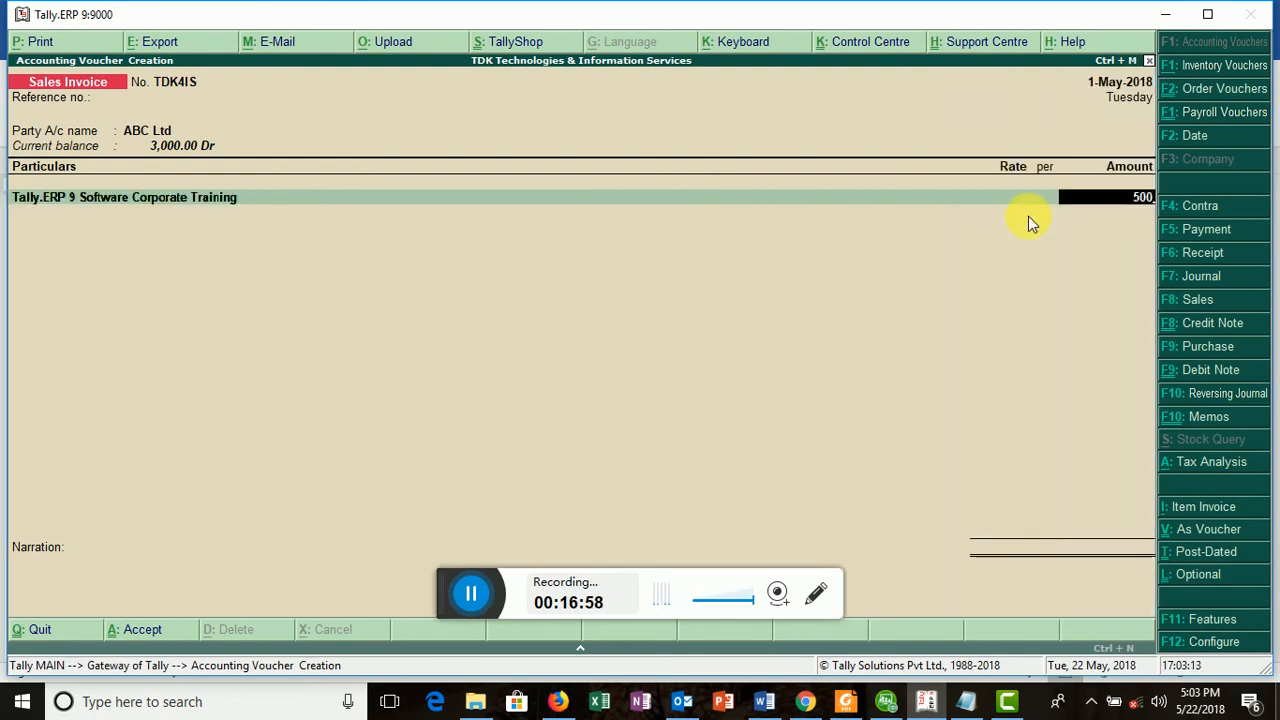
key("Return")
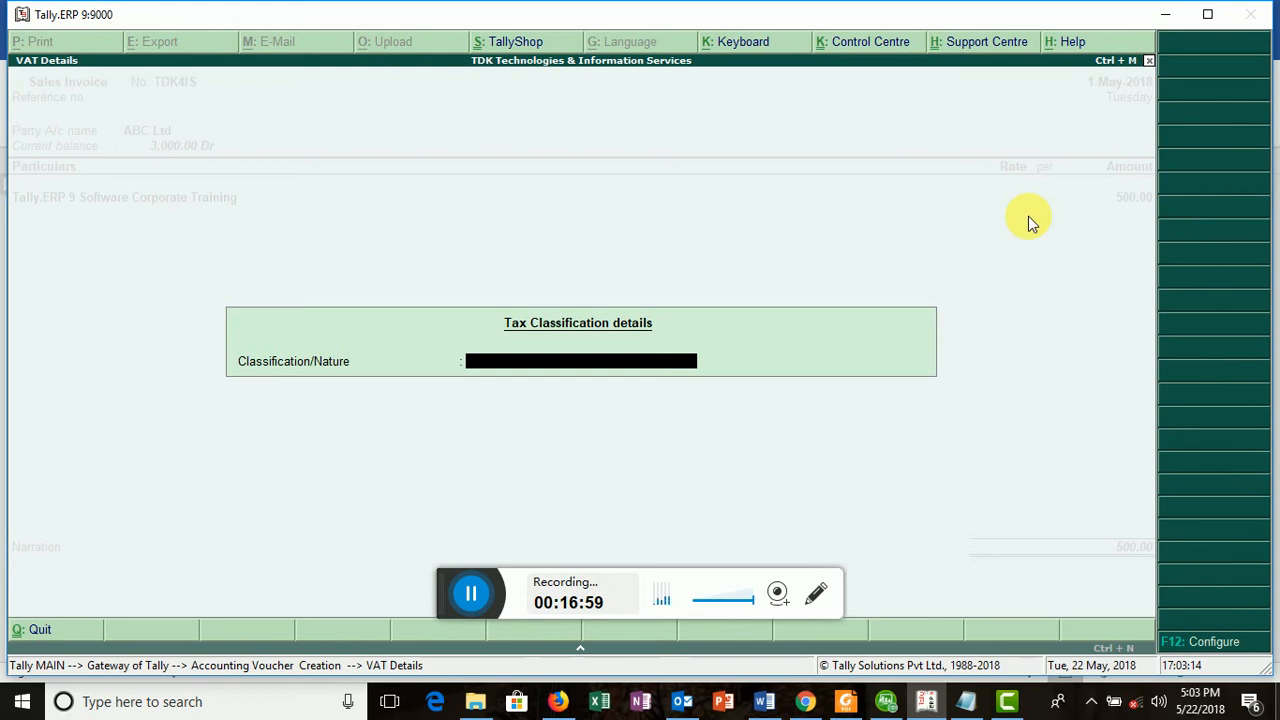
key("Return")
key("Return")
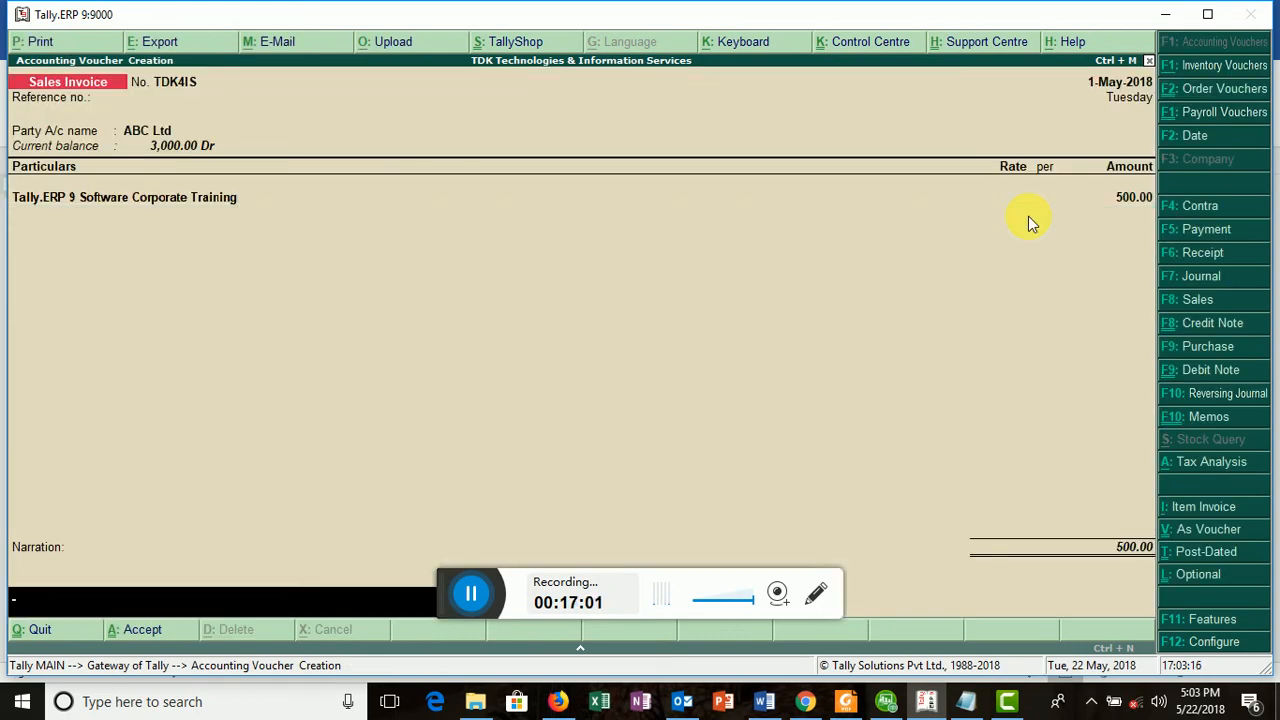
Enter "sales" as the narration and save the ABC Ltd training invoice
key("Return")
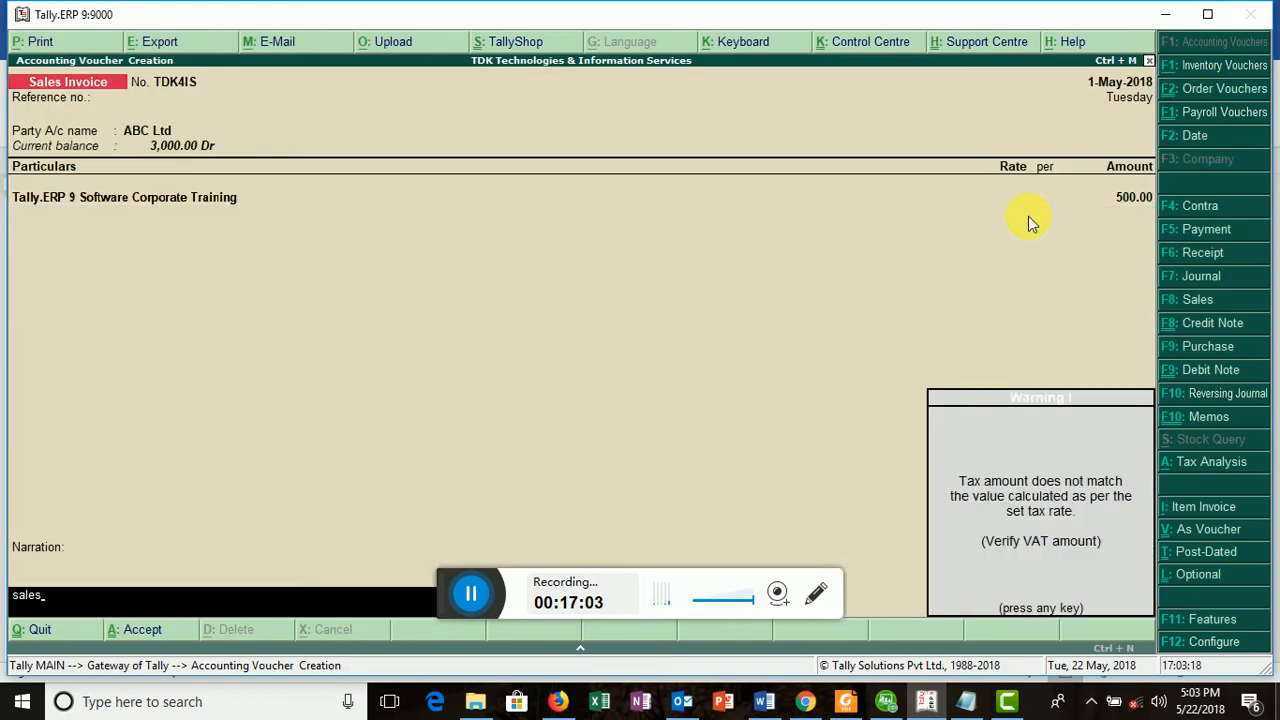
key("Return")
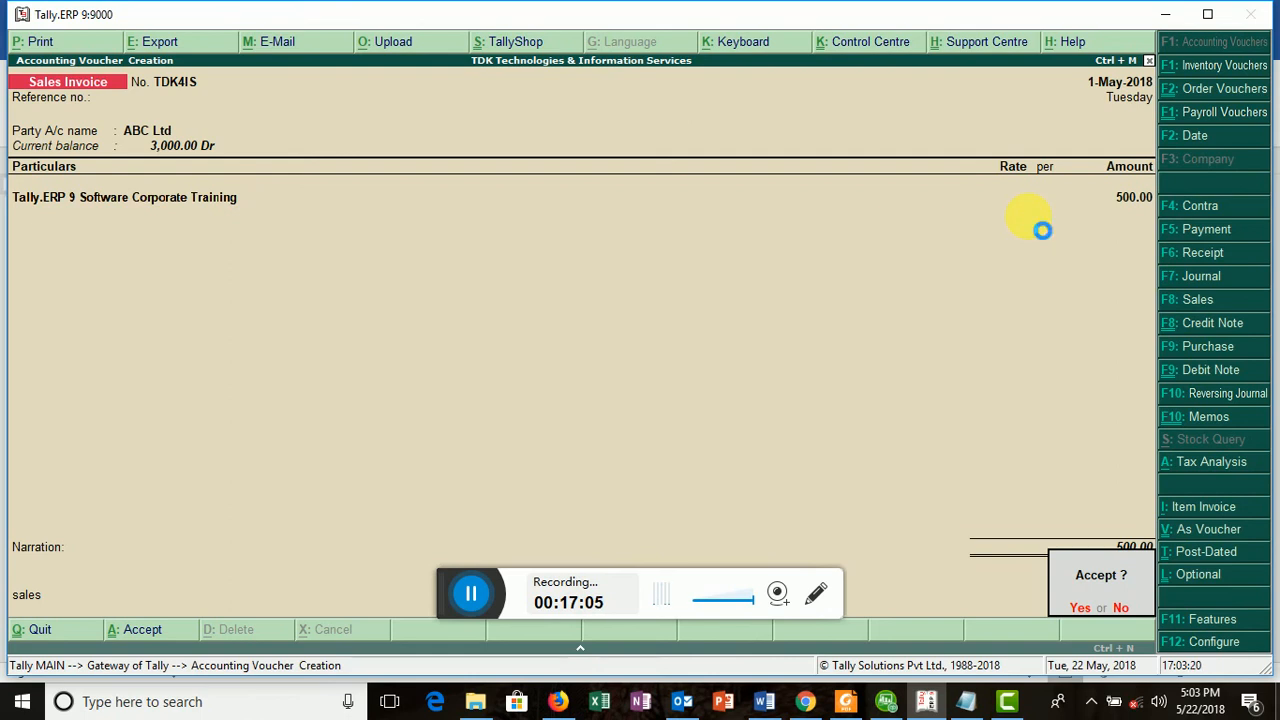
key("Return")
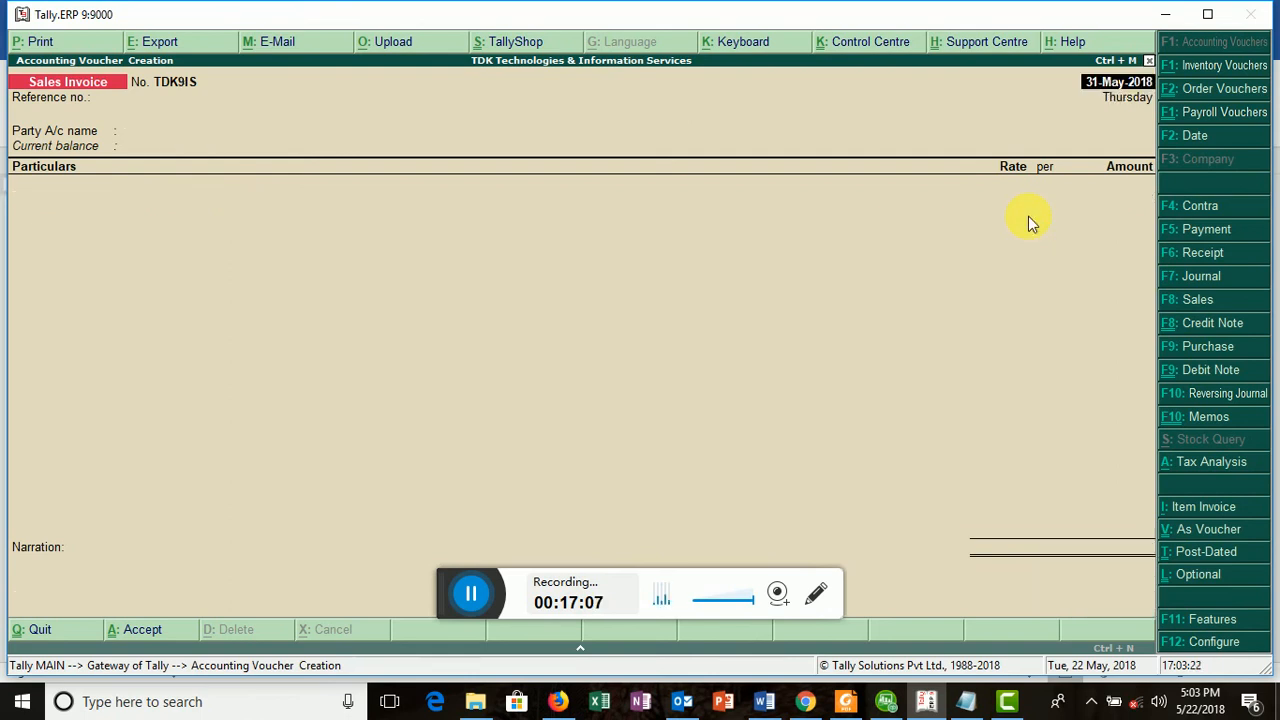
Date the next accounting invoice 1-May-2018, leave its reference number blank and choose QPR Ltd as the party account
type("1.5.1")
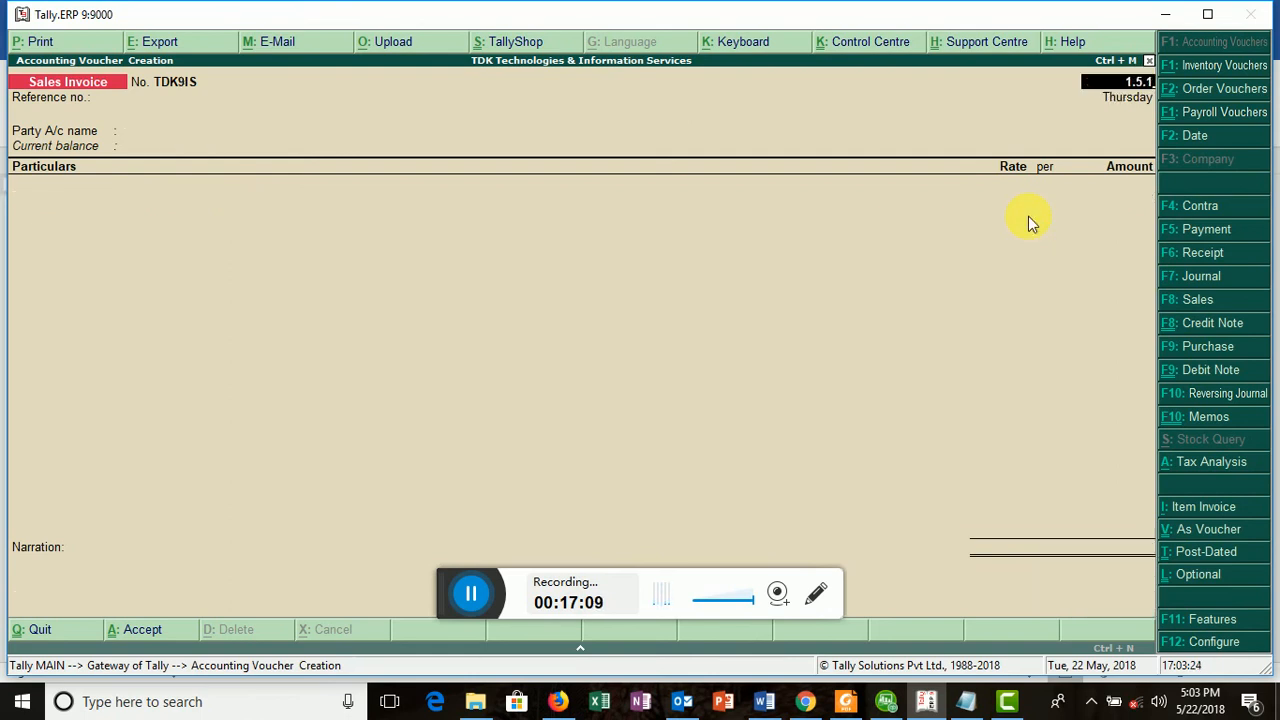
type("8")
key("Return")
key("Return")
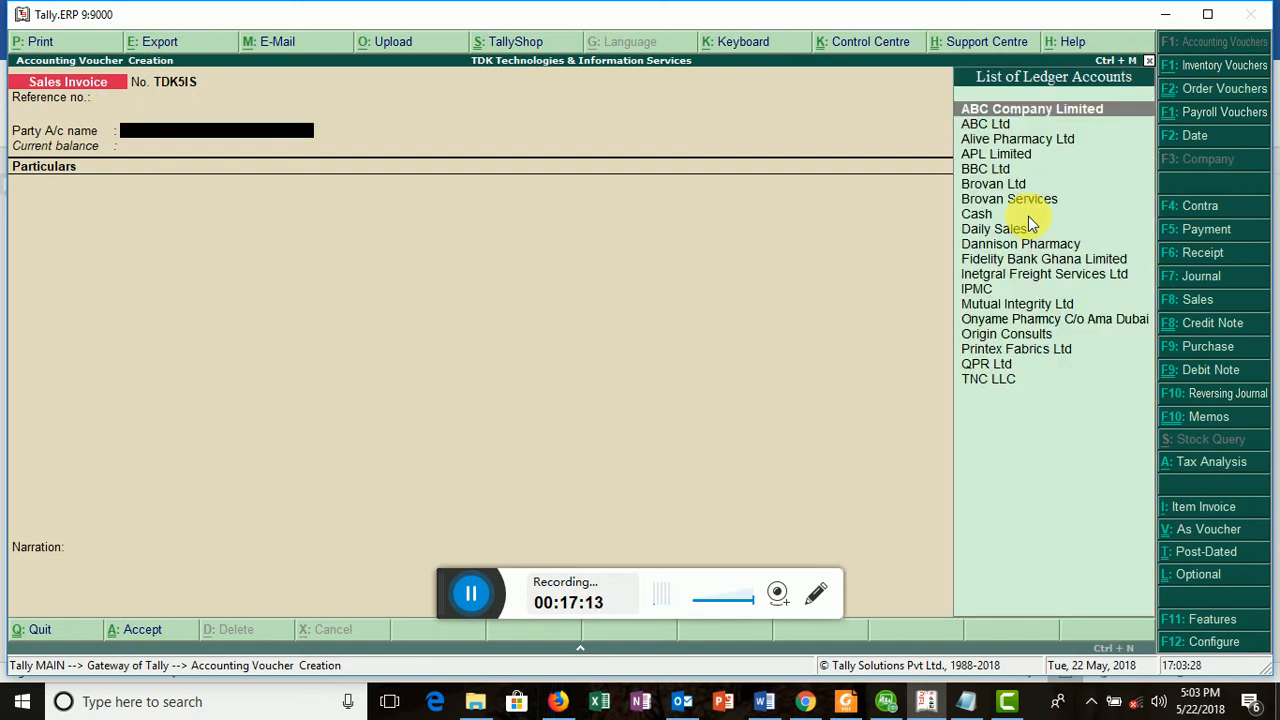
type("q")
key("Return")
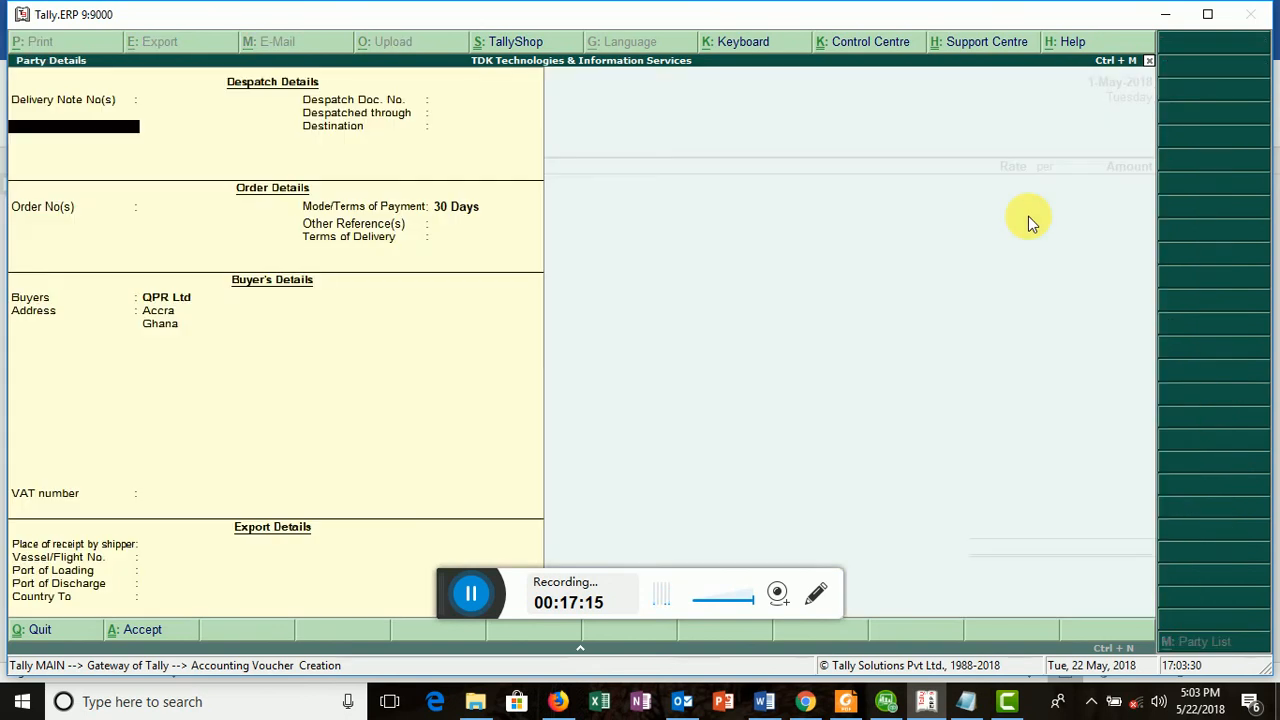
Accept QPR Ltd's despatch, order, buyer and export details without altering them
key("Return")
key("Return")
key("Return")
key("Return")
key("Return")
key("Return")
key("Return")
key("Return")
key("Return")
key("Return")
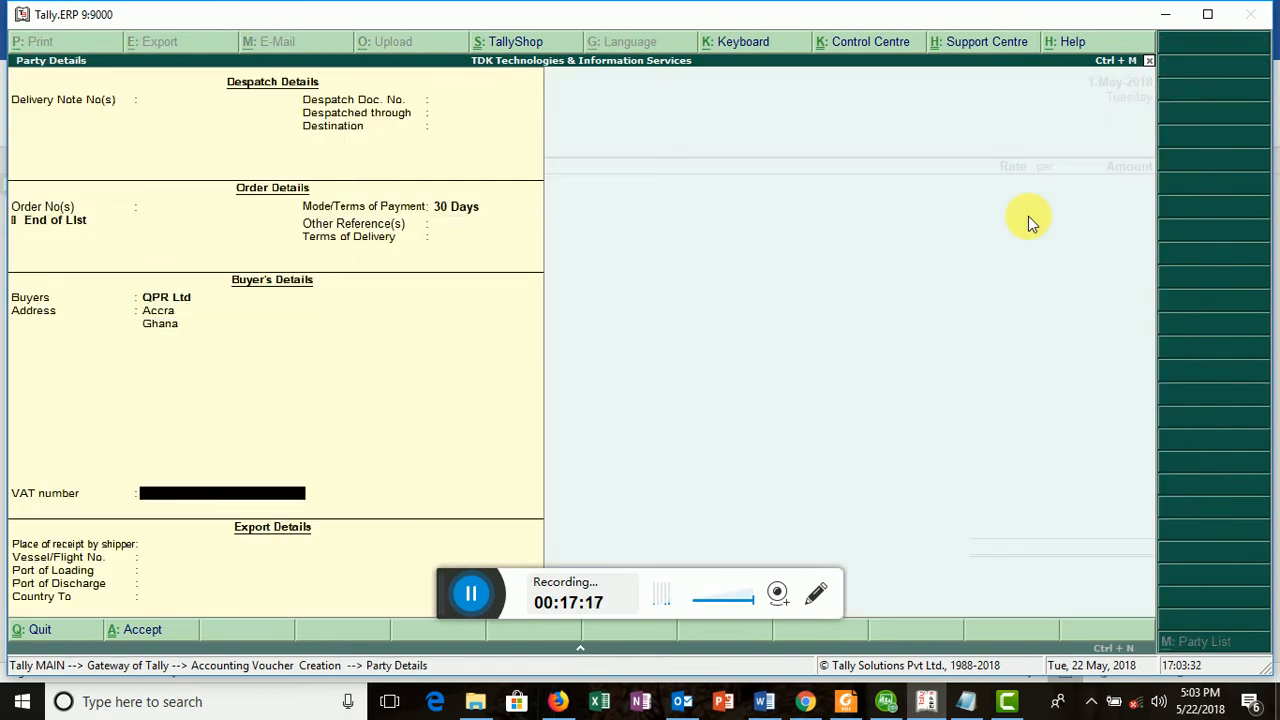
key("Return")
key("Return")
key("Return")
key("Return")
key("Return")
key("Return")
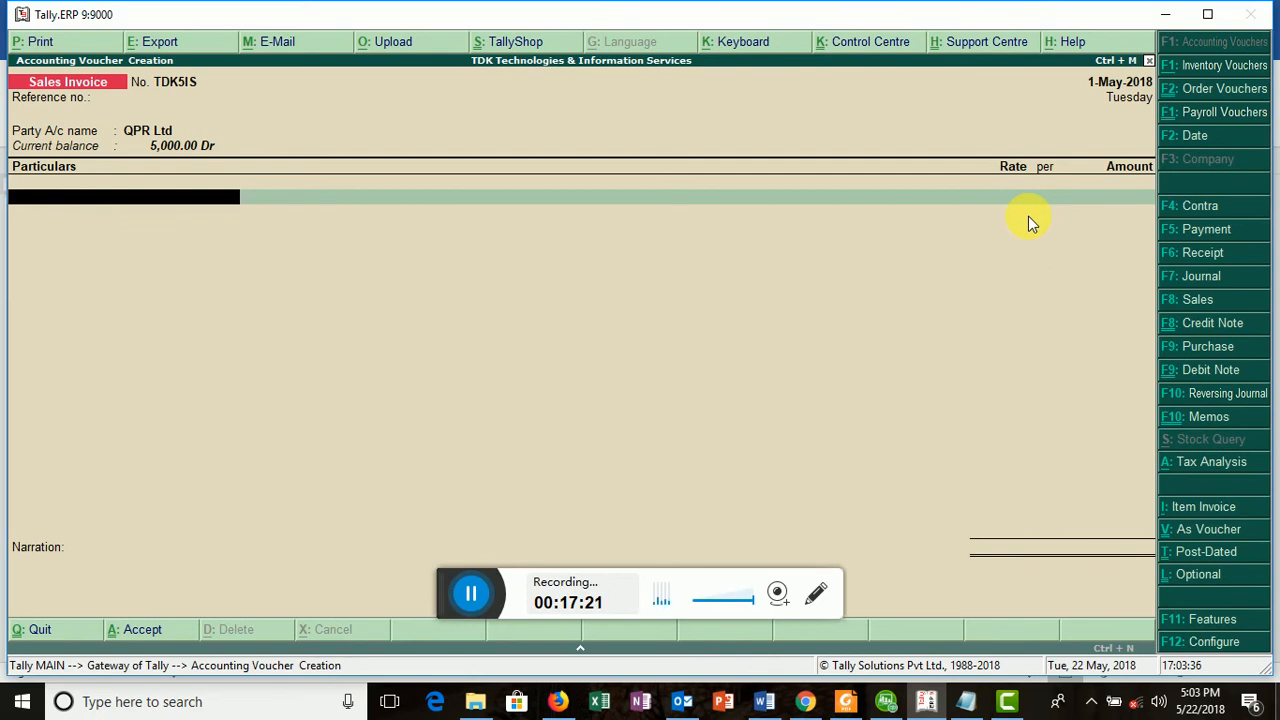
Add Tally.ERP 9 Software Corporate Training to the QPR Ltd invoice for 500, leaving its tax classification blank
type("Ta")
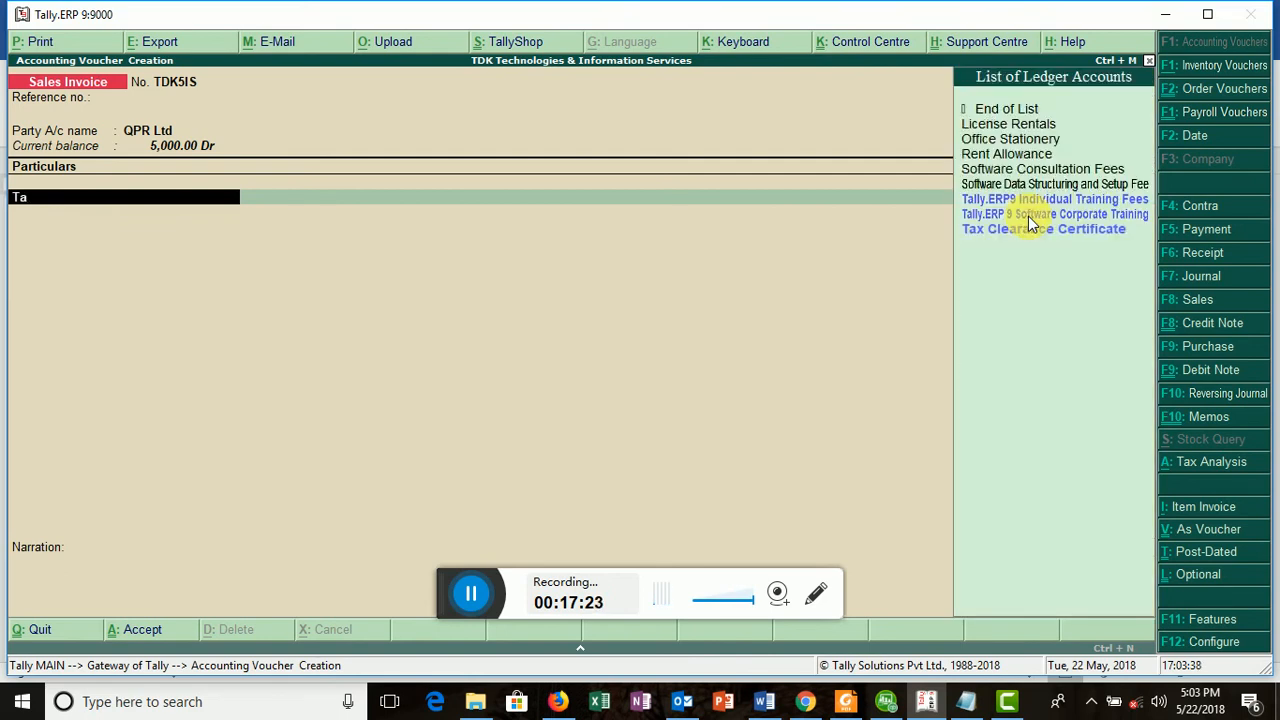
left_click(1030, 215)
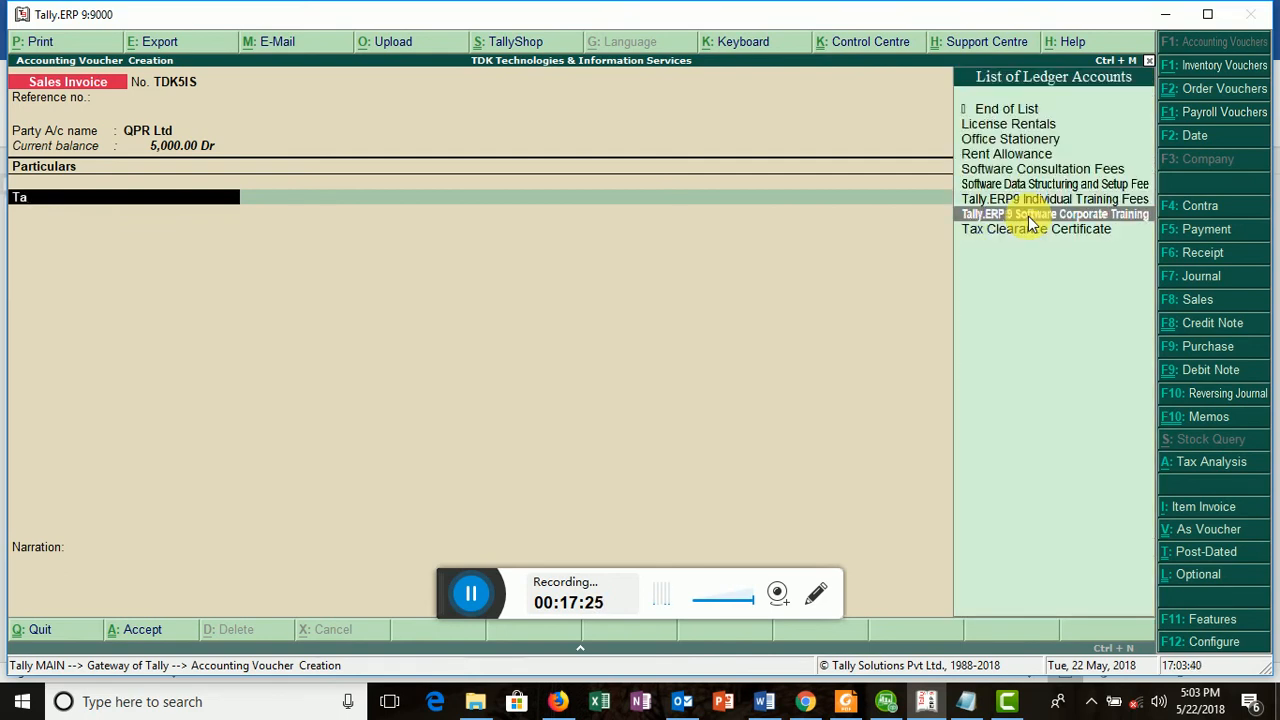
left_click(1030, 216)
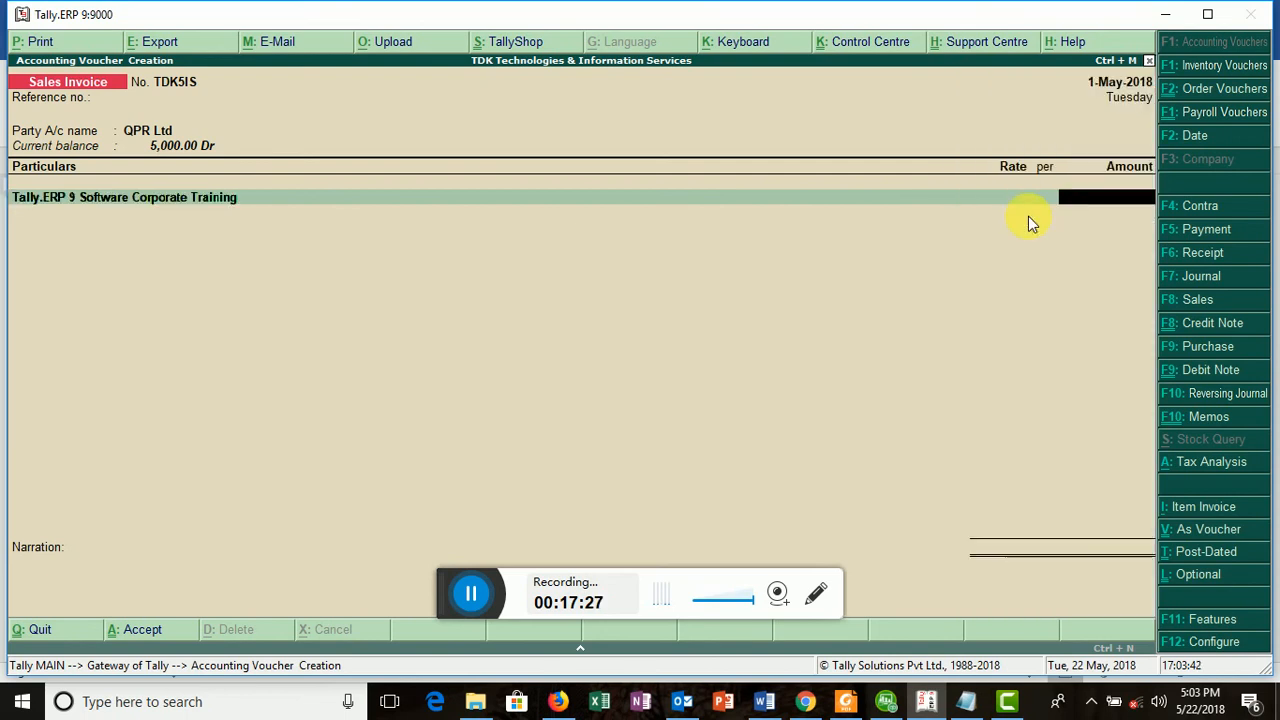
type("500")
key("Return")
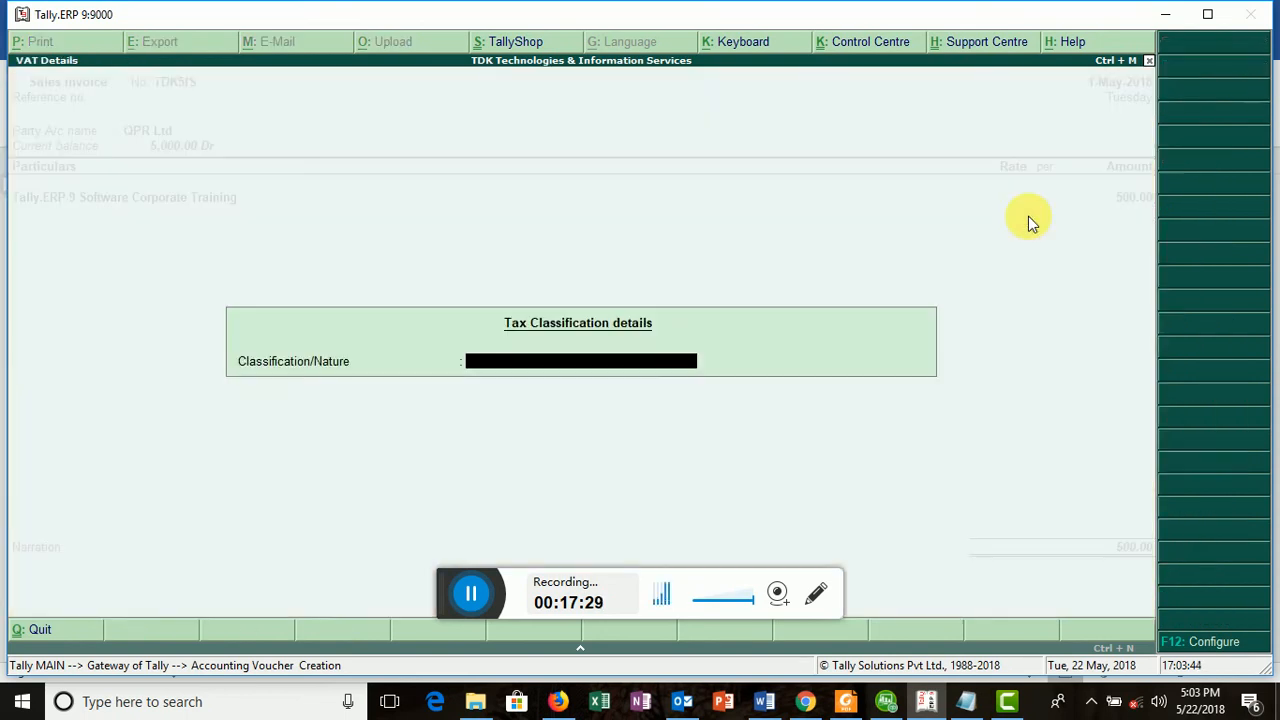
key("Return")
Leave the narration blank and save the QPR Ltd training invoice
key("Return")
key("Return")
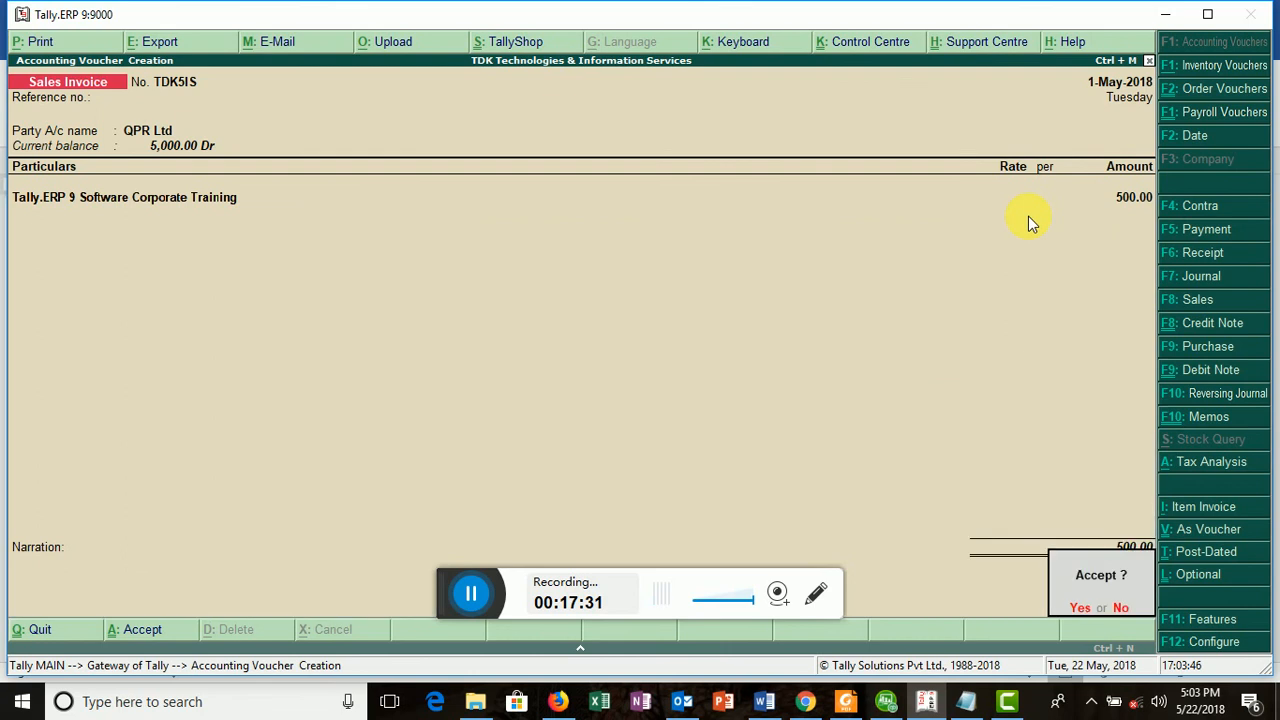
key("Return")
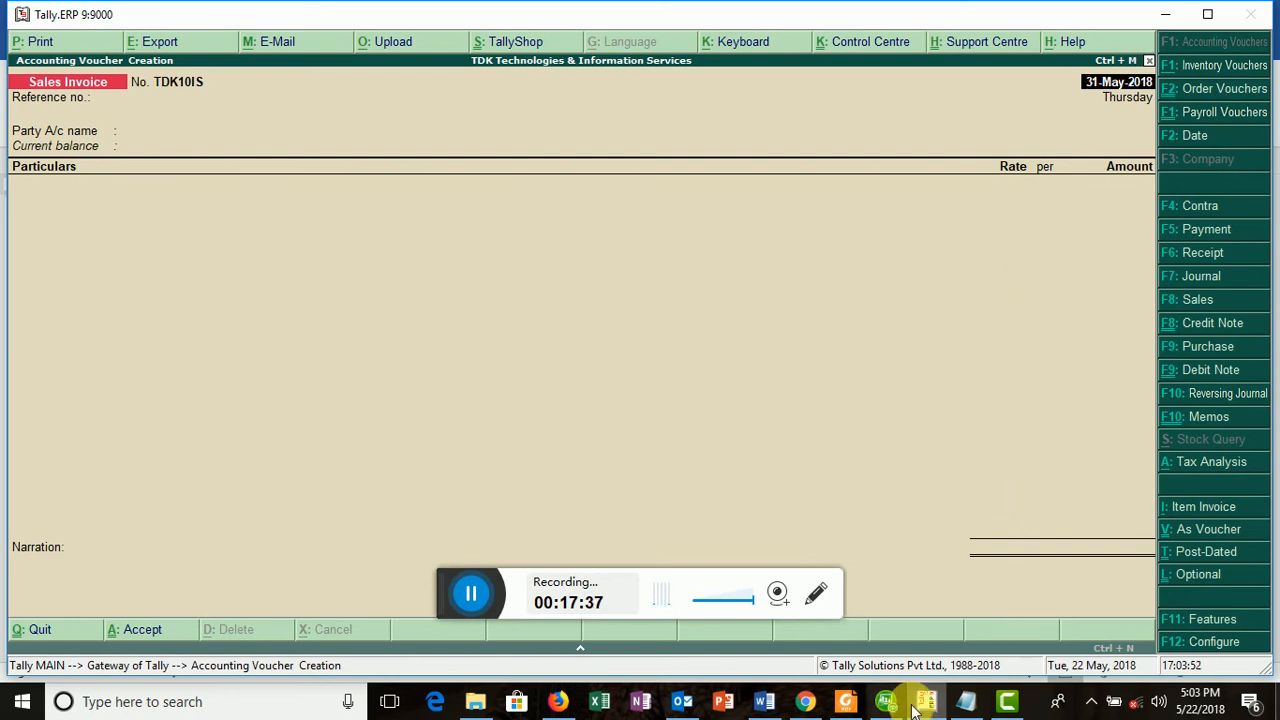
Read the report instructions in the Word document, return to Tally.ERP 9 and leave the blank sales invoice
left_click(766, 703)
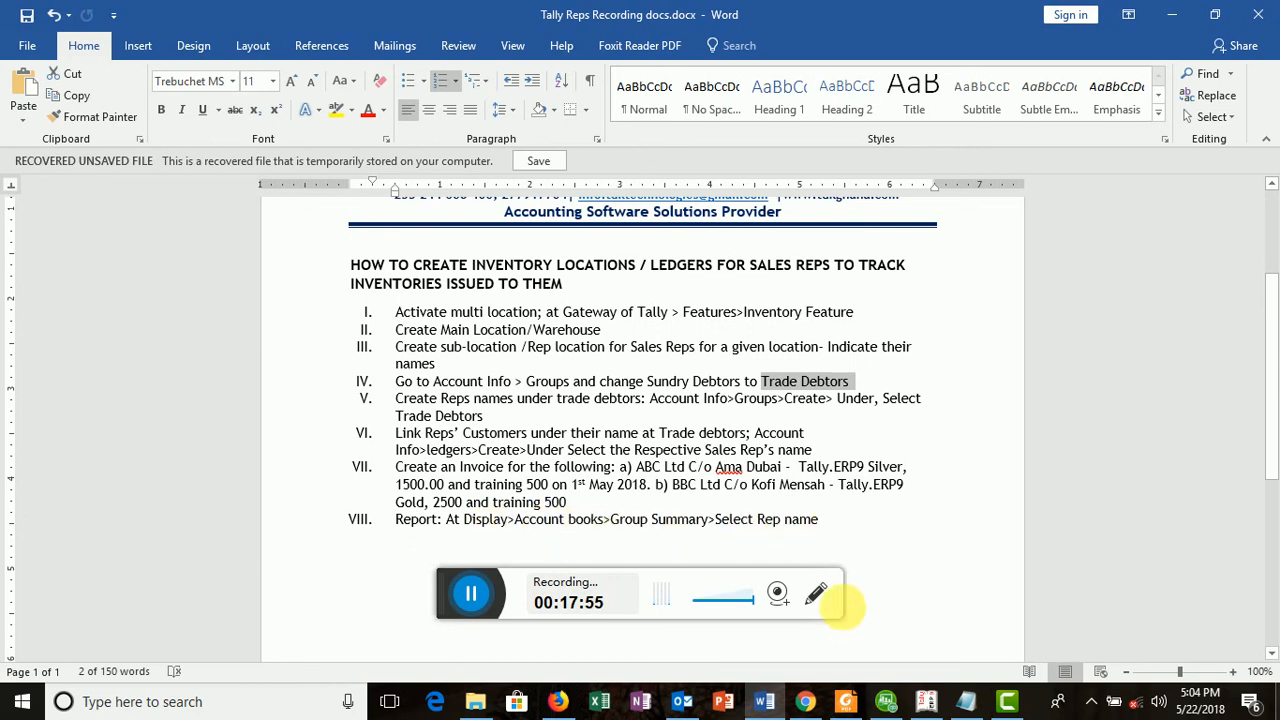
left_click(926, 701)
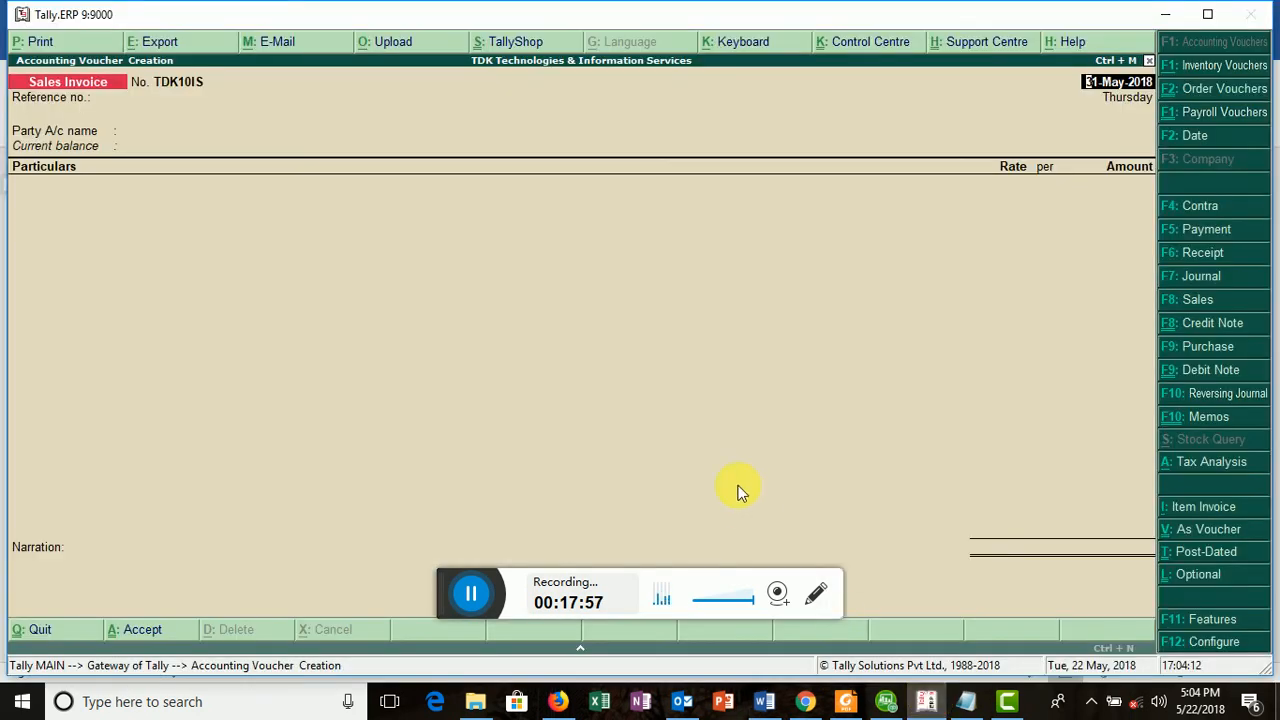
key("Escape")
key("Escape")
key("Return")
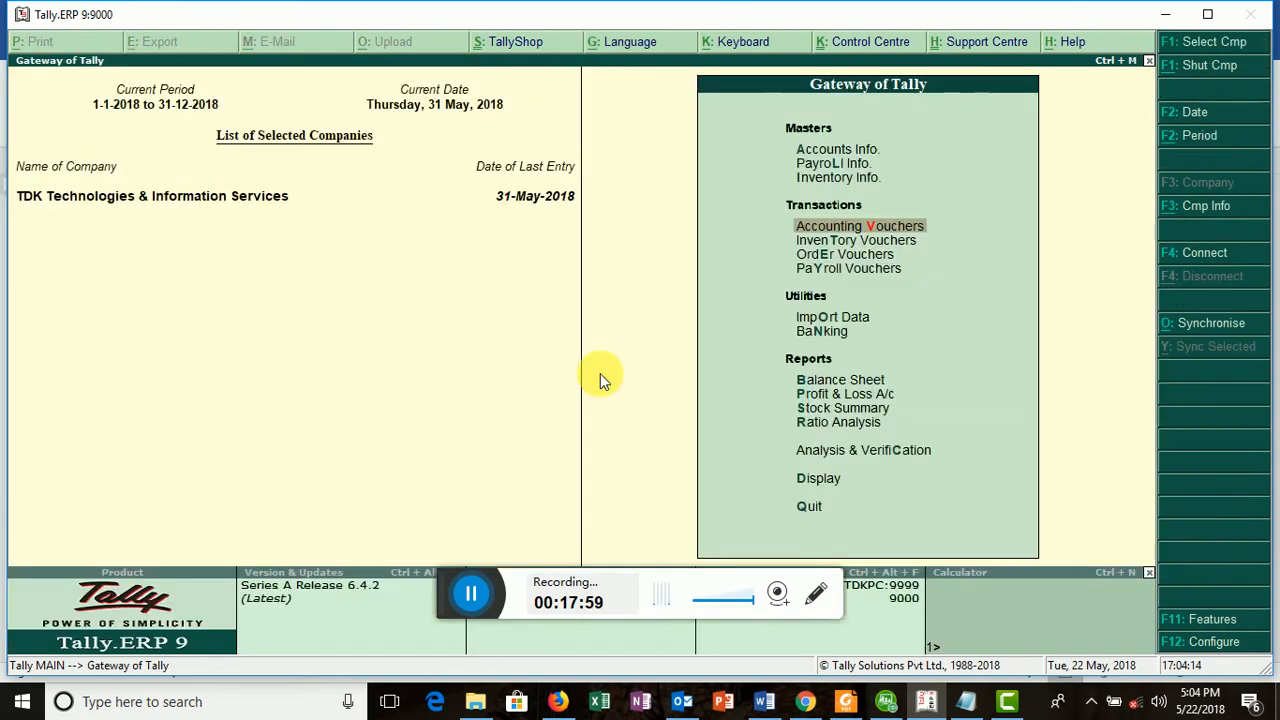
Display the Group Summary for the first-listed sales rep's debtor group
left_click(807, 485)
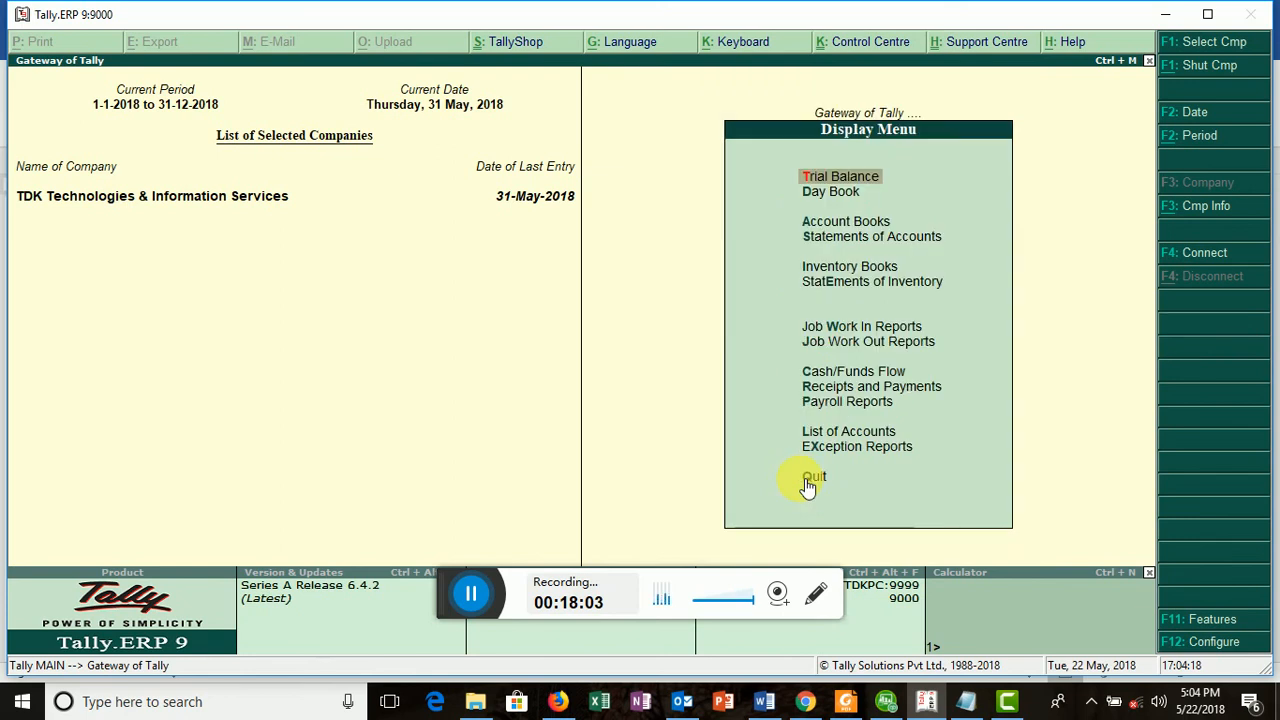
left_click(810, 224)
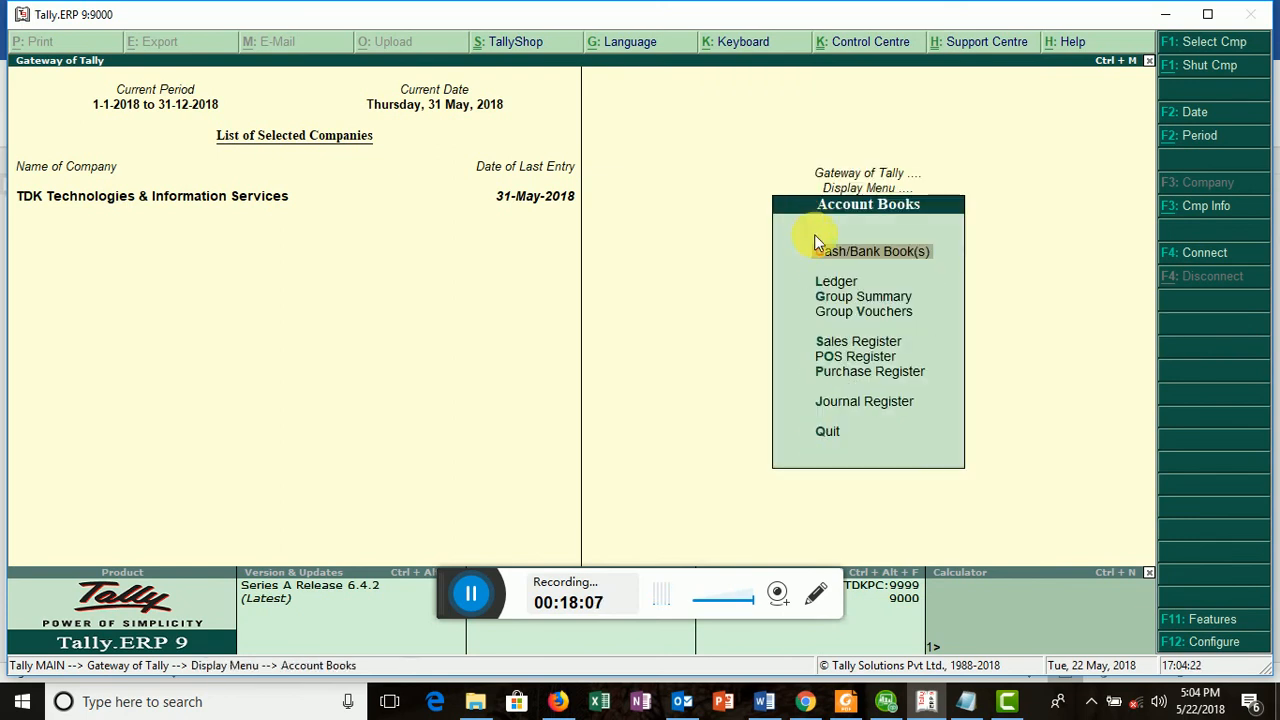
left_click(825, 300)
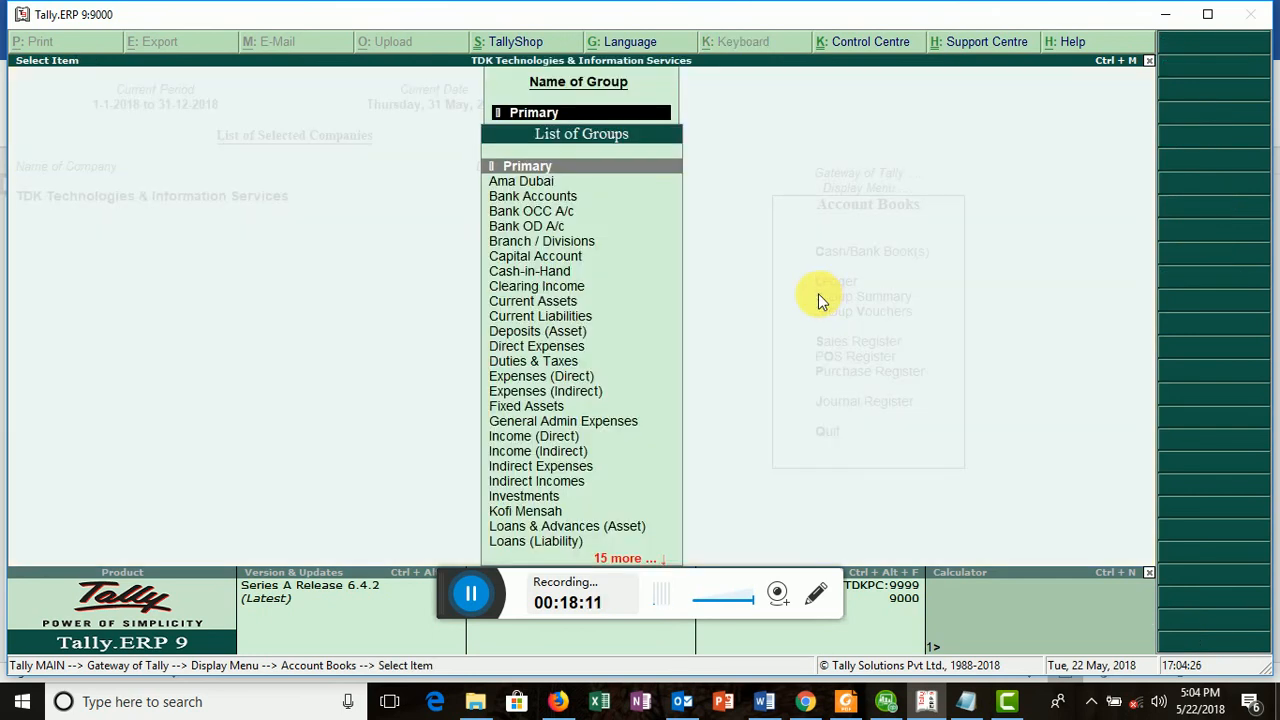
left_click(540, 184)
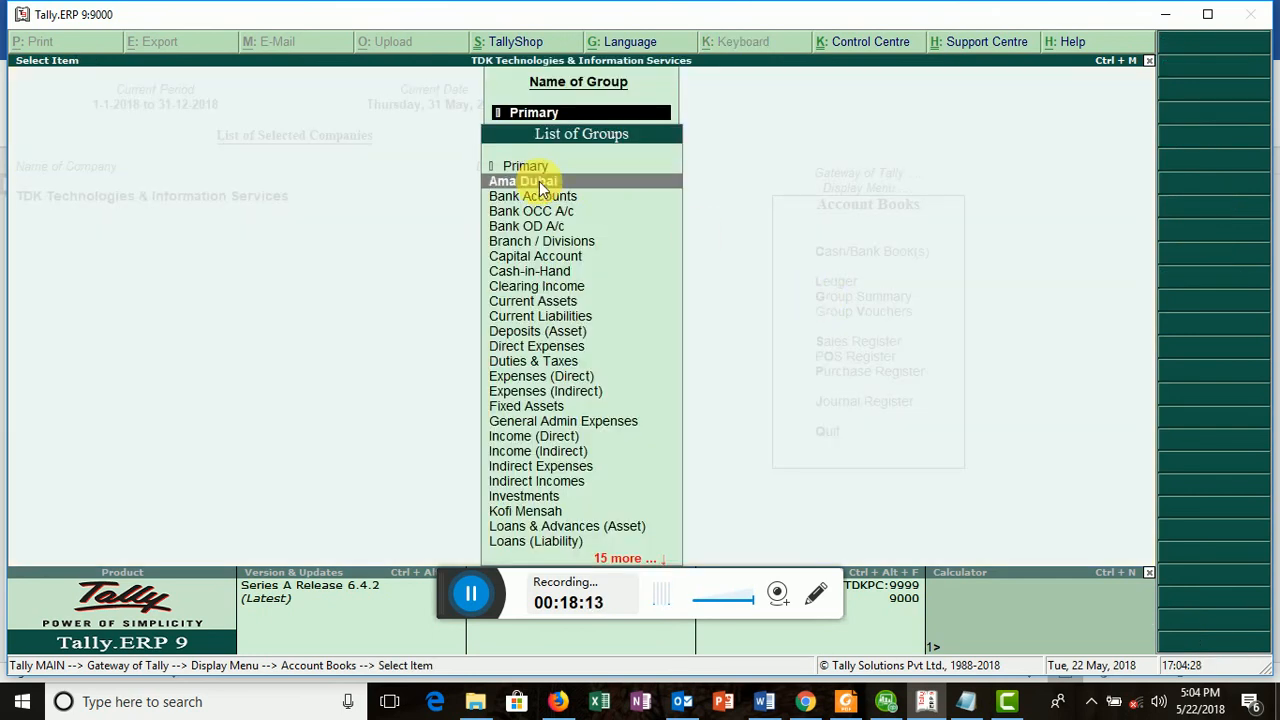
left_click(540, 184)
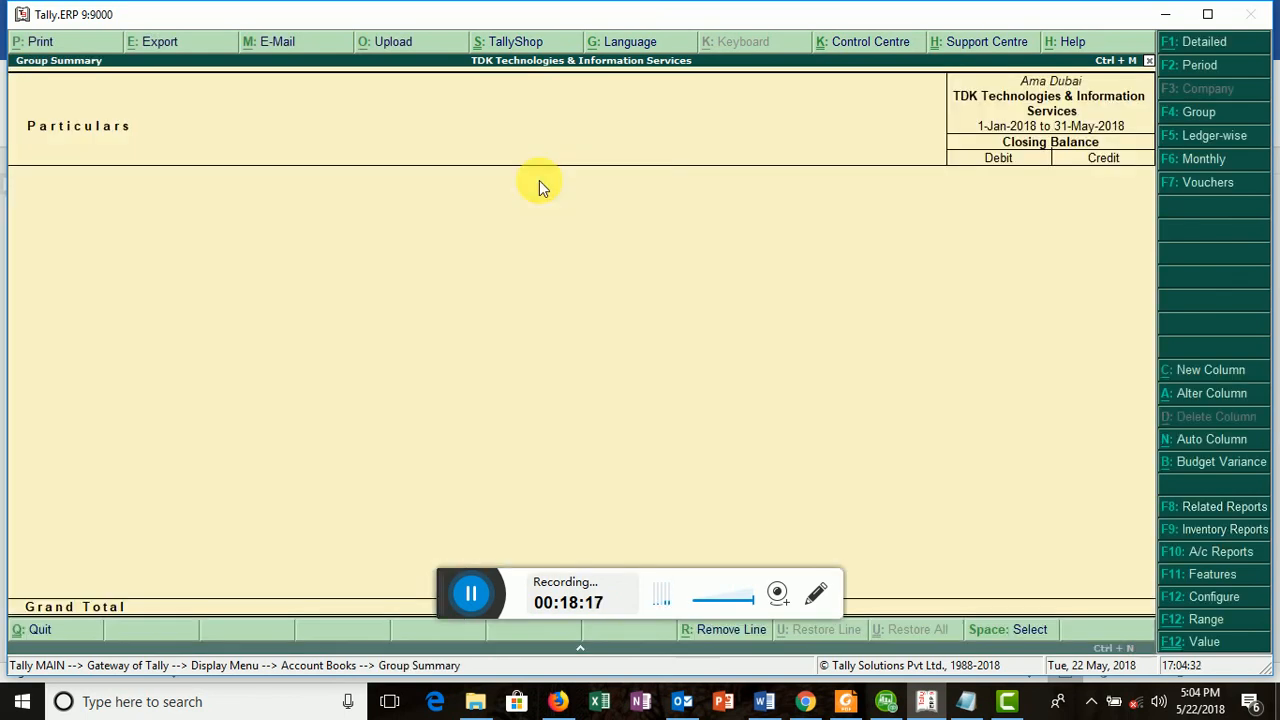
Review the Group Summary of the sales rep who handles QPR Ltd, close the reports and go to the accounts masters
key("Escape")
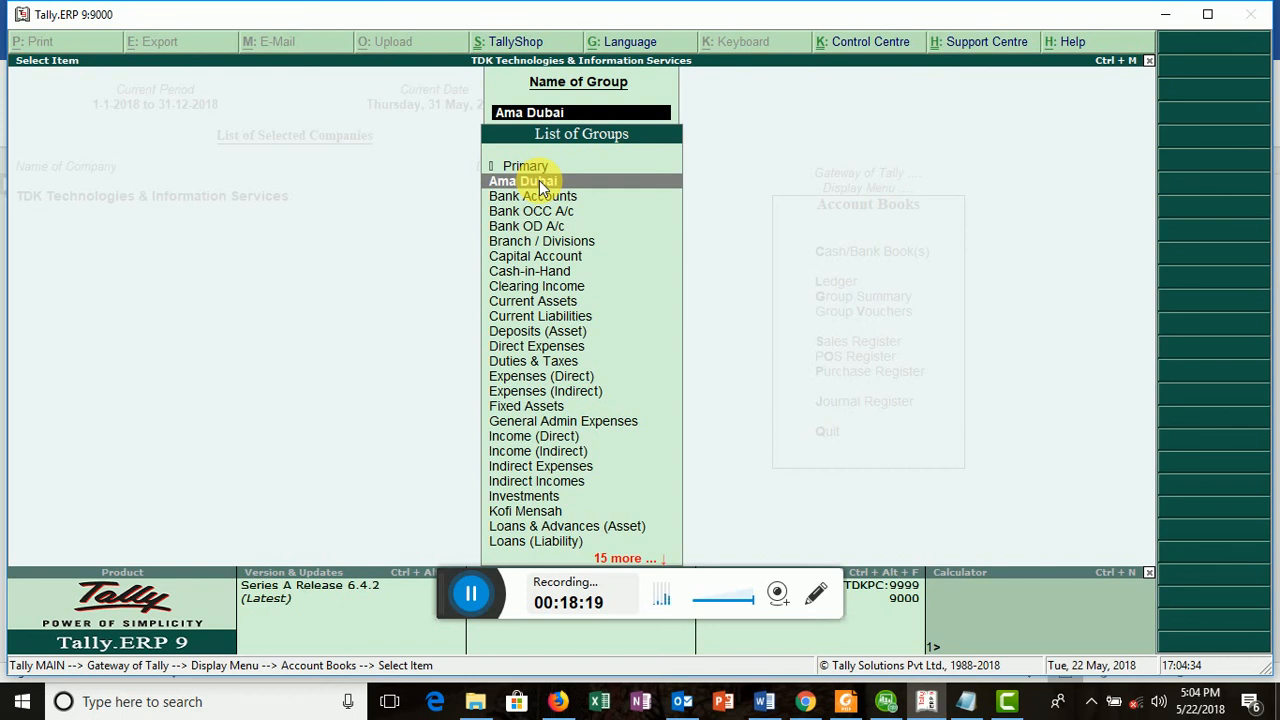
type("K")
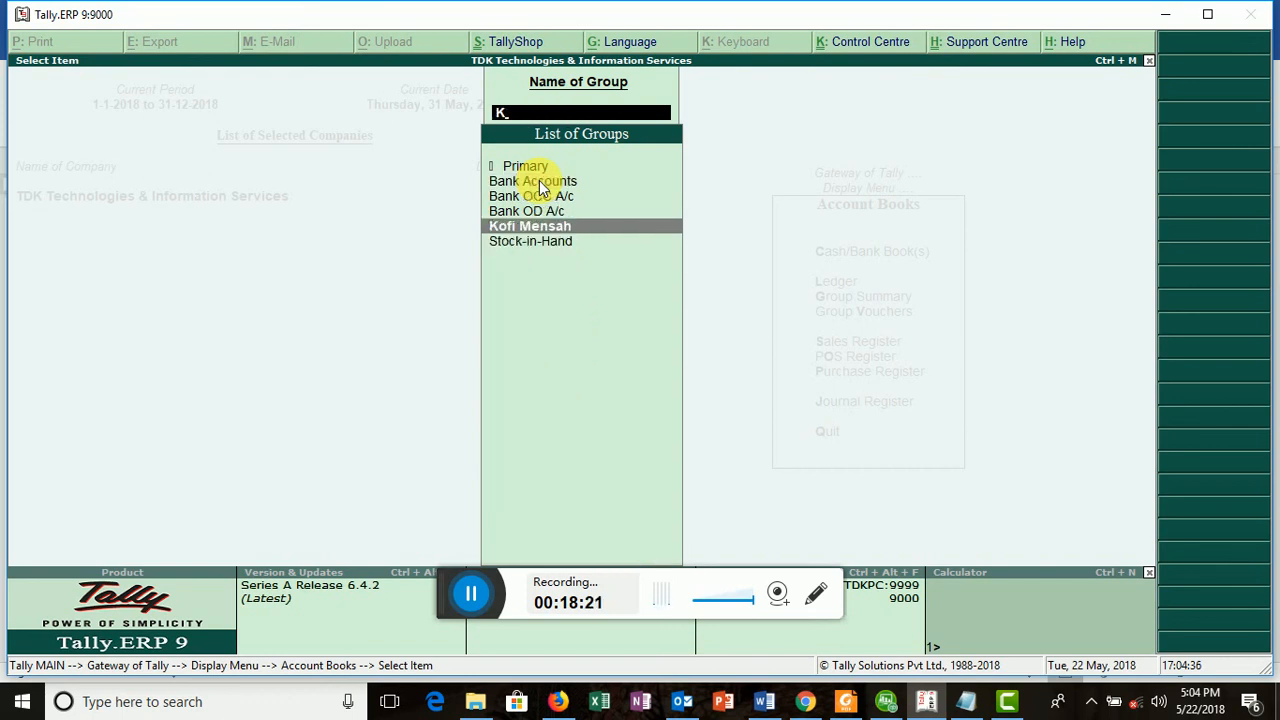
key("Return")
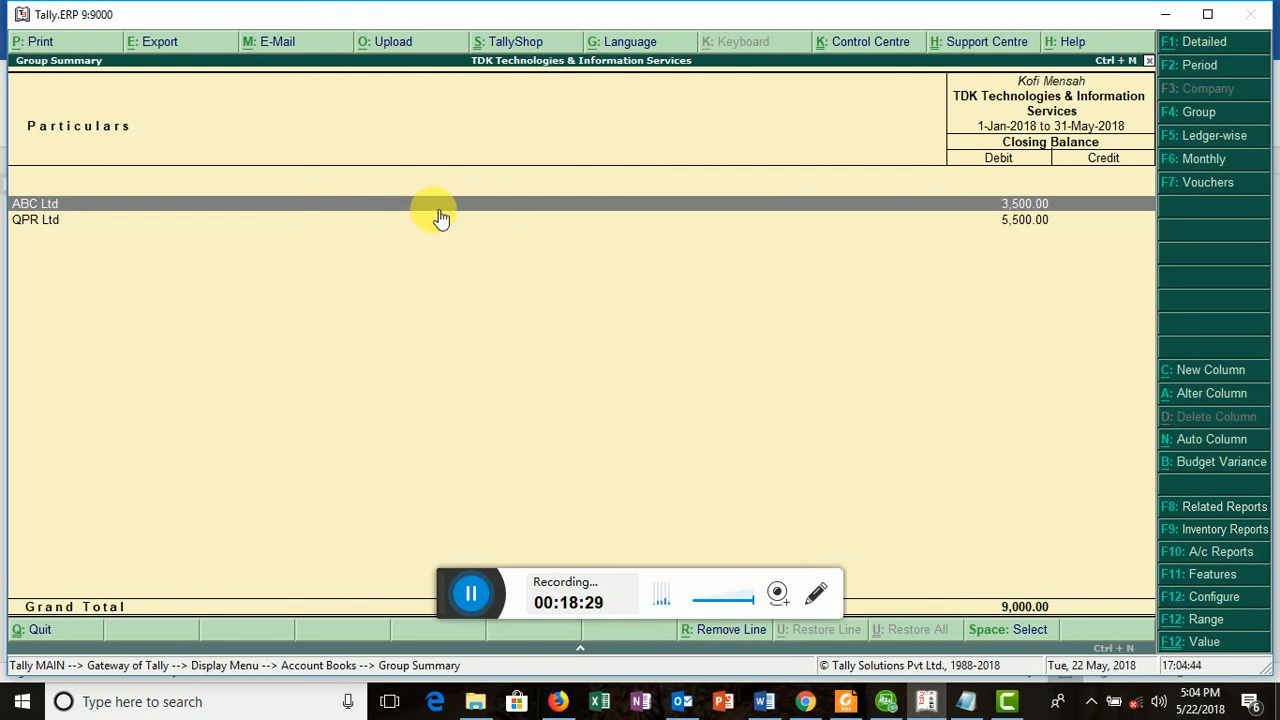
key("Escape")
key("Escape")
key("Escape")
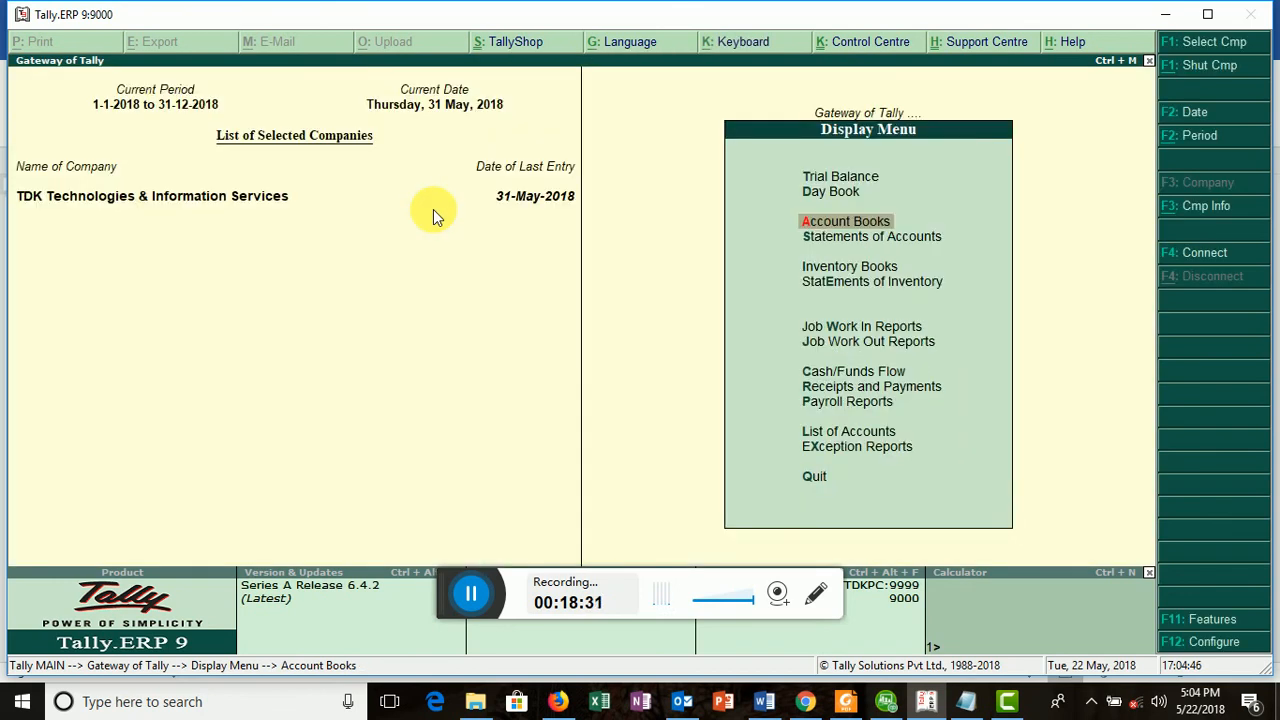
key("Escape")
key("a")
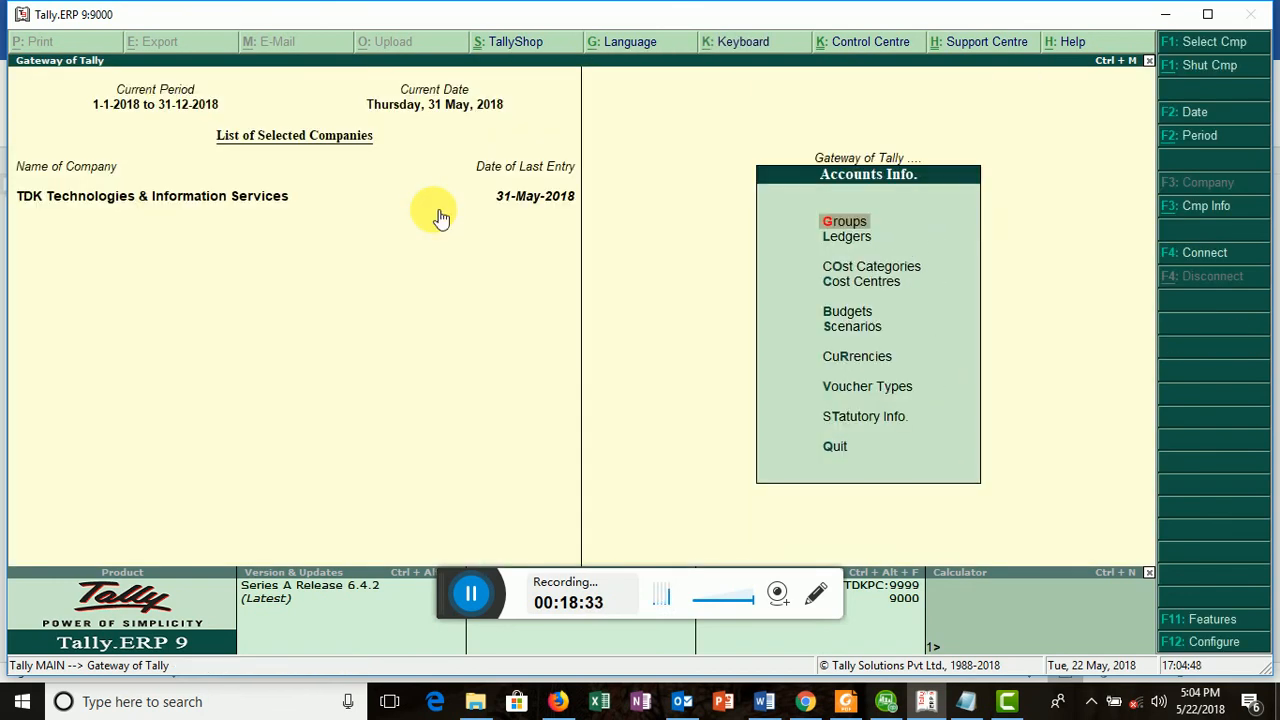
key("g")
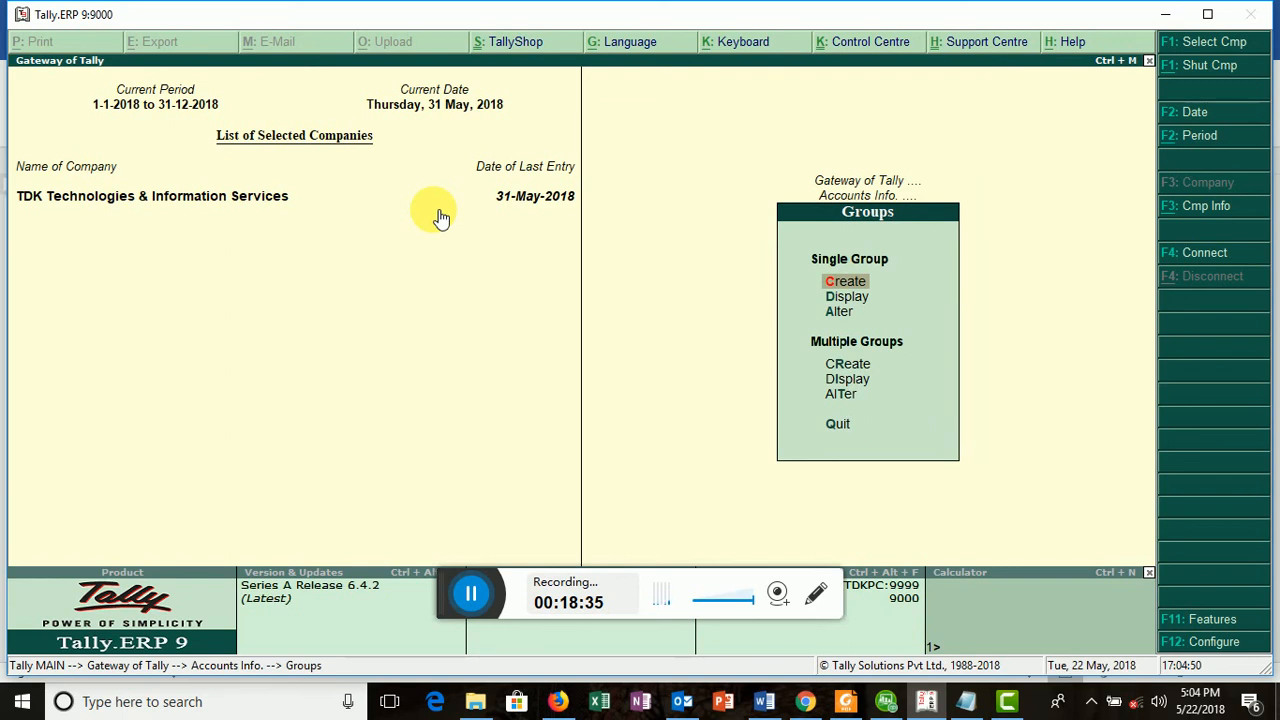
key("a")
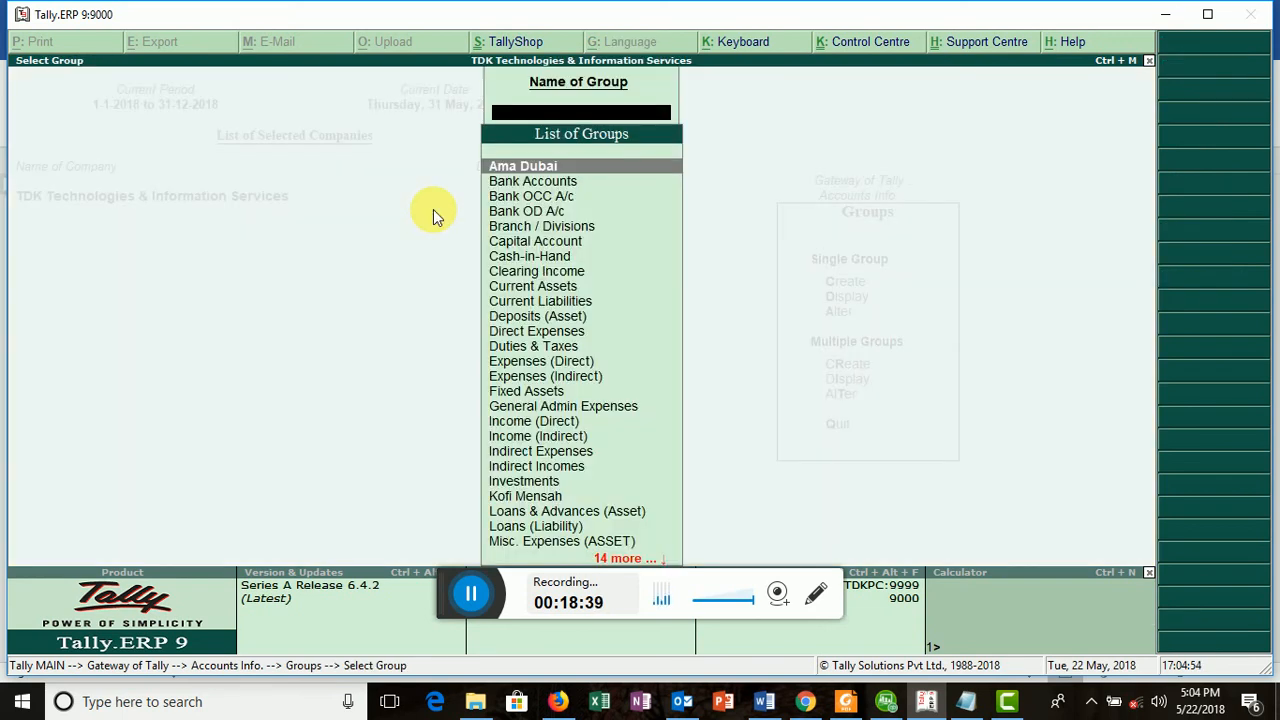
key("Escape")
key("Escape")
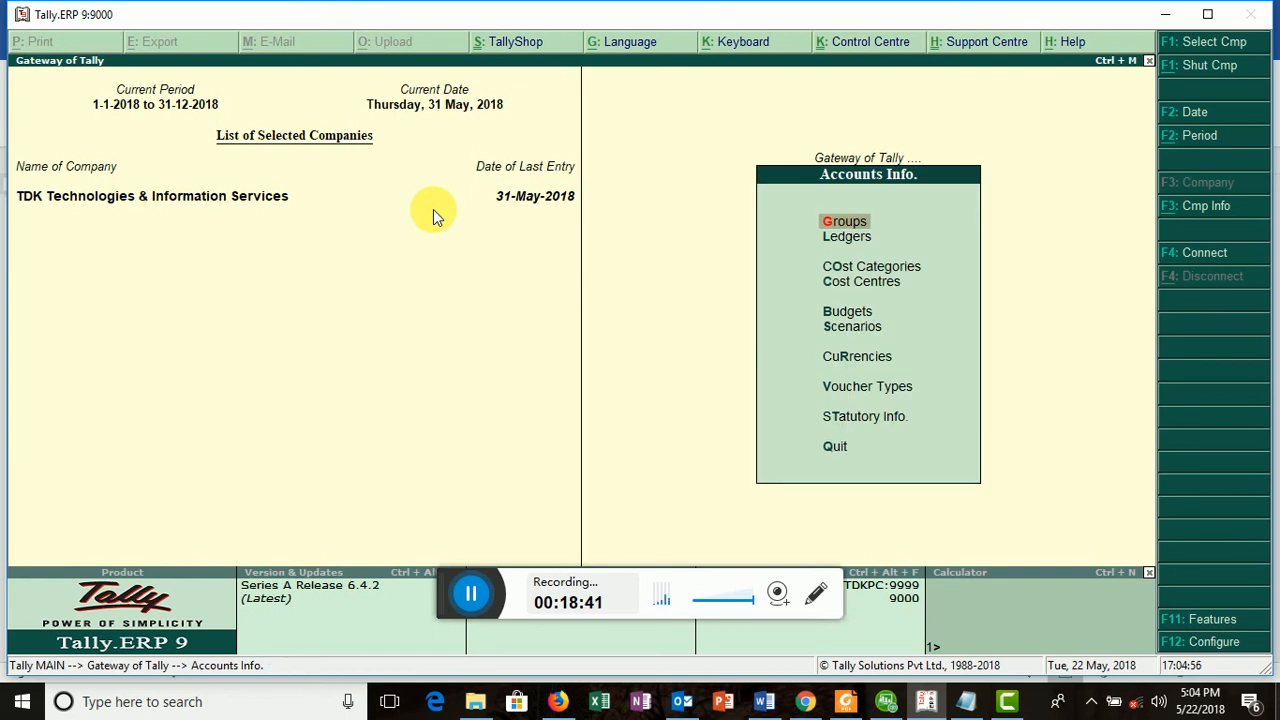
Open the ABC Ltd ledger for alteration and place it under the first-listed sales rep's debtor group
key("l")
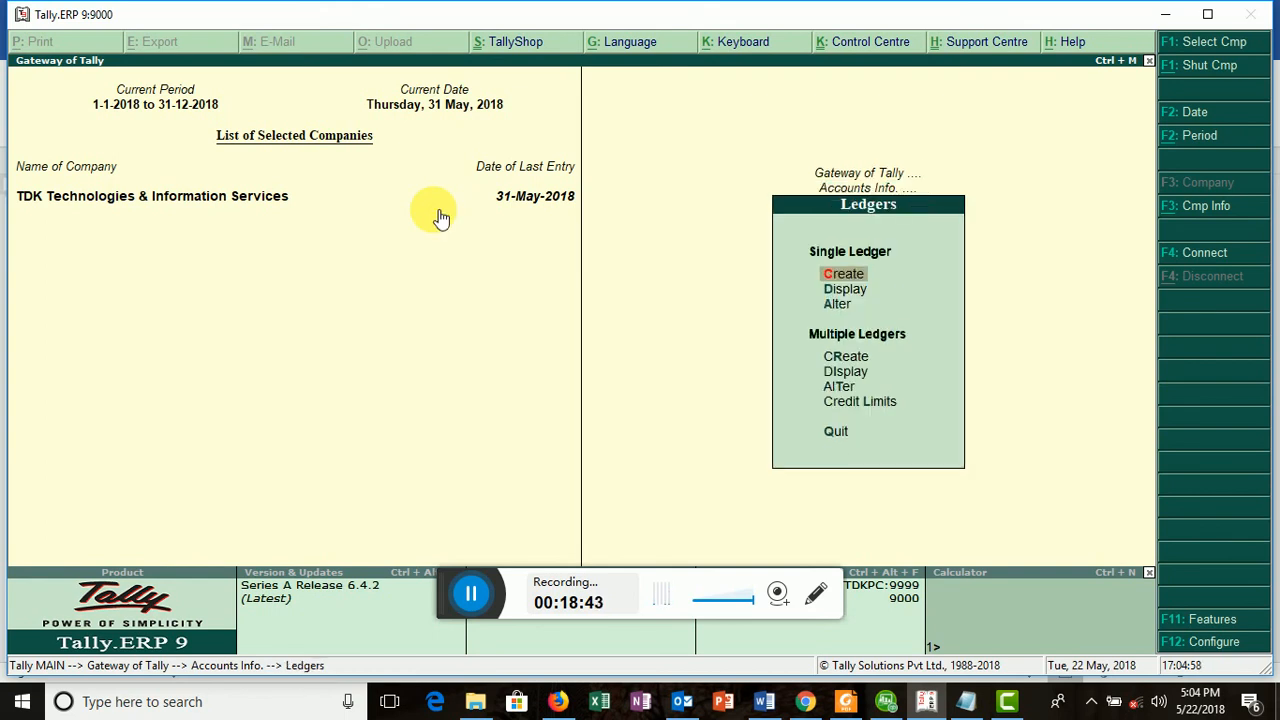
key("a")
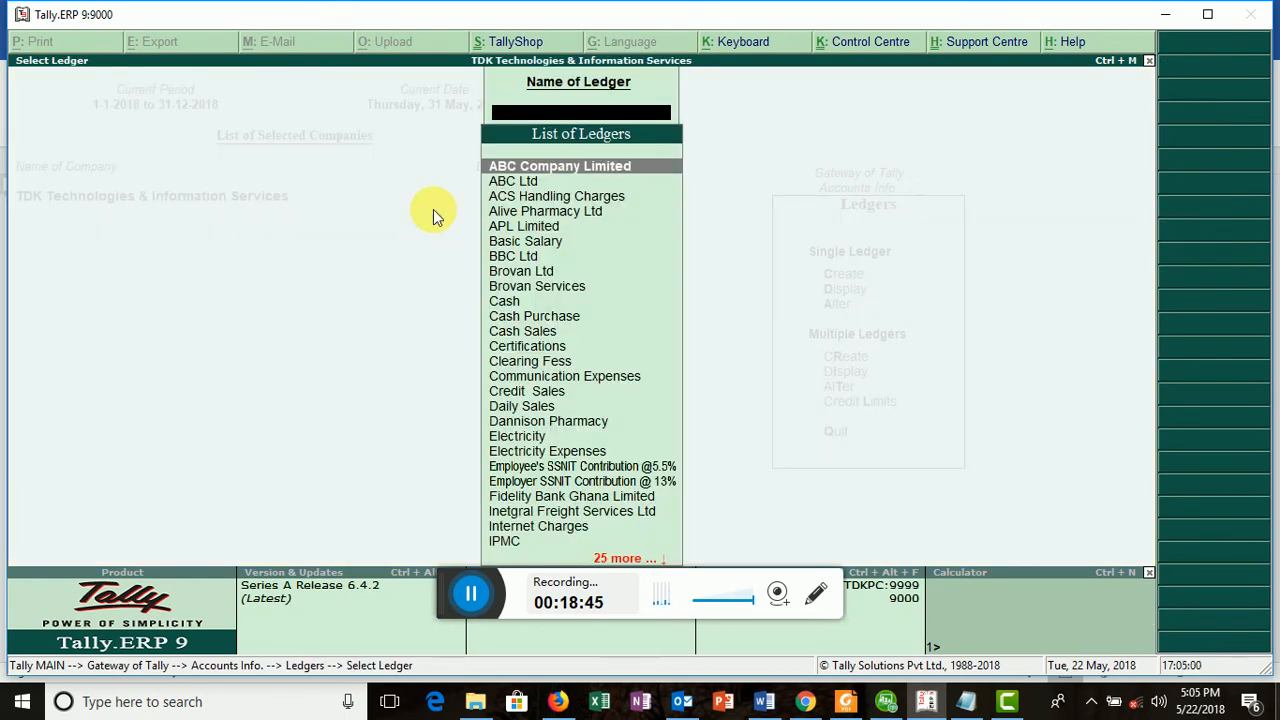
key("Down")
key("Return")
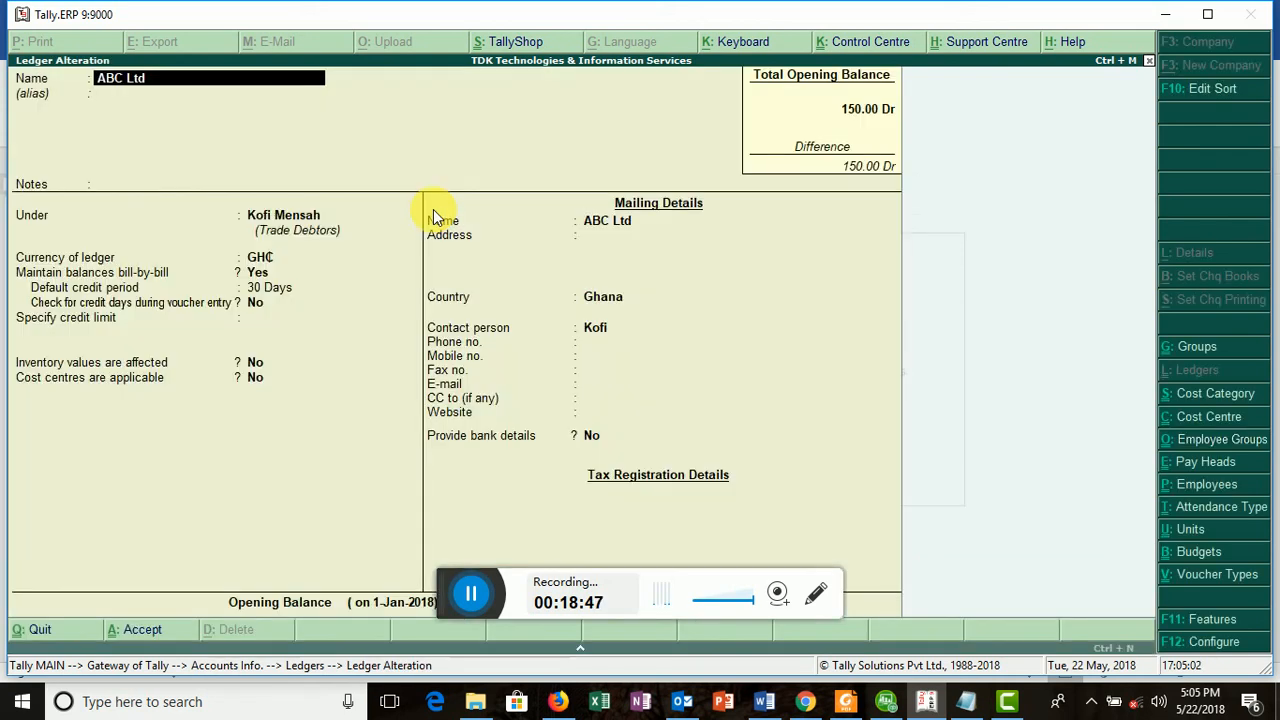
key("Return")
key("Return")
key("Return")
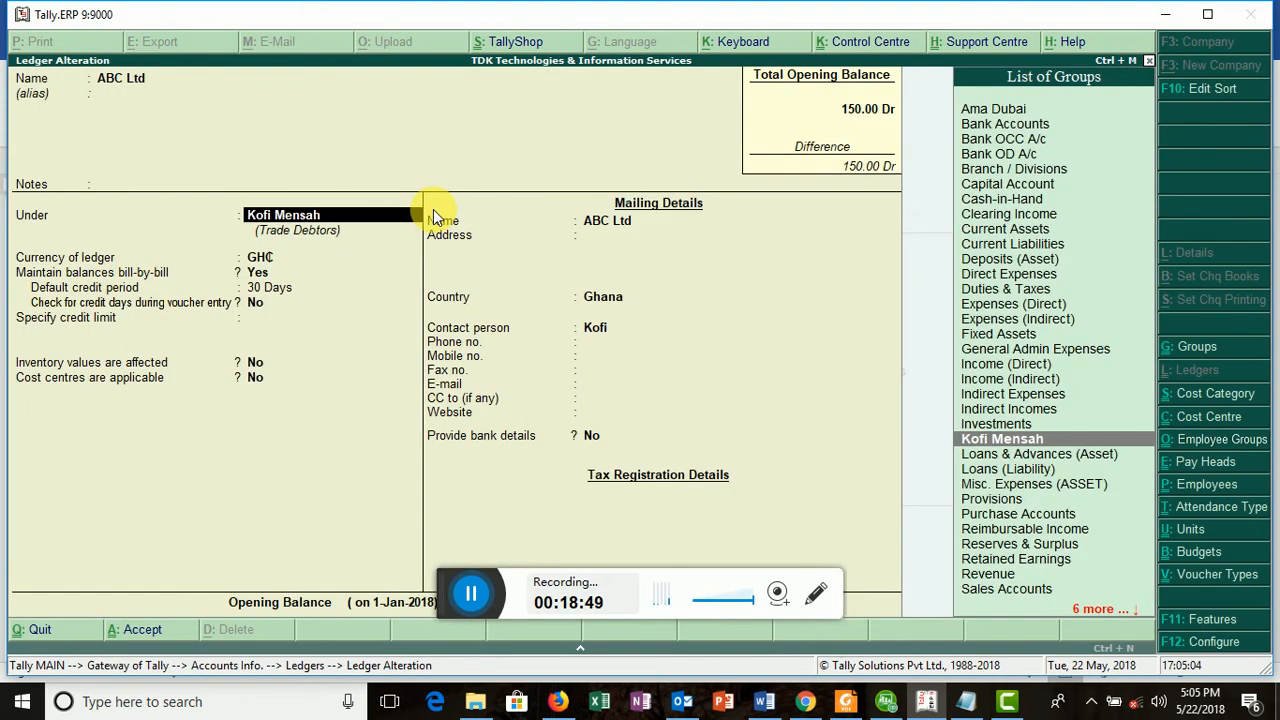
type("Ama")
key("Return")
Keep ABC Ltd's remaining credit, mailing and bank settings as they are, save the ledger and leave the ledger masters
key("Return")
key("Return")
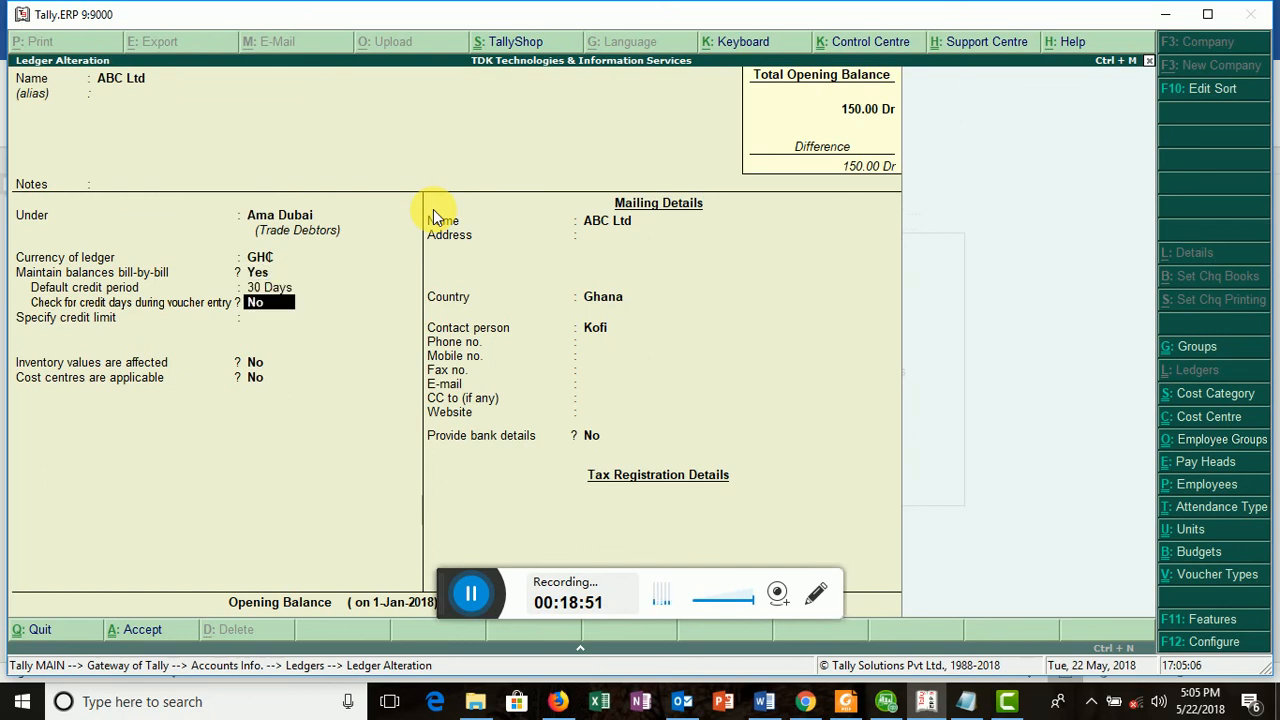
key("Return")
key("Return")
key("Return")
key("Return")
key("Return")
key("Return")
key("Return")
key("Return")
key("Return")
key("Return")
key("Return")
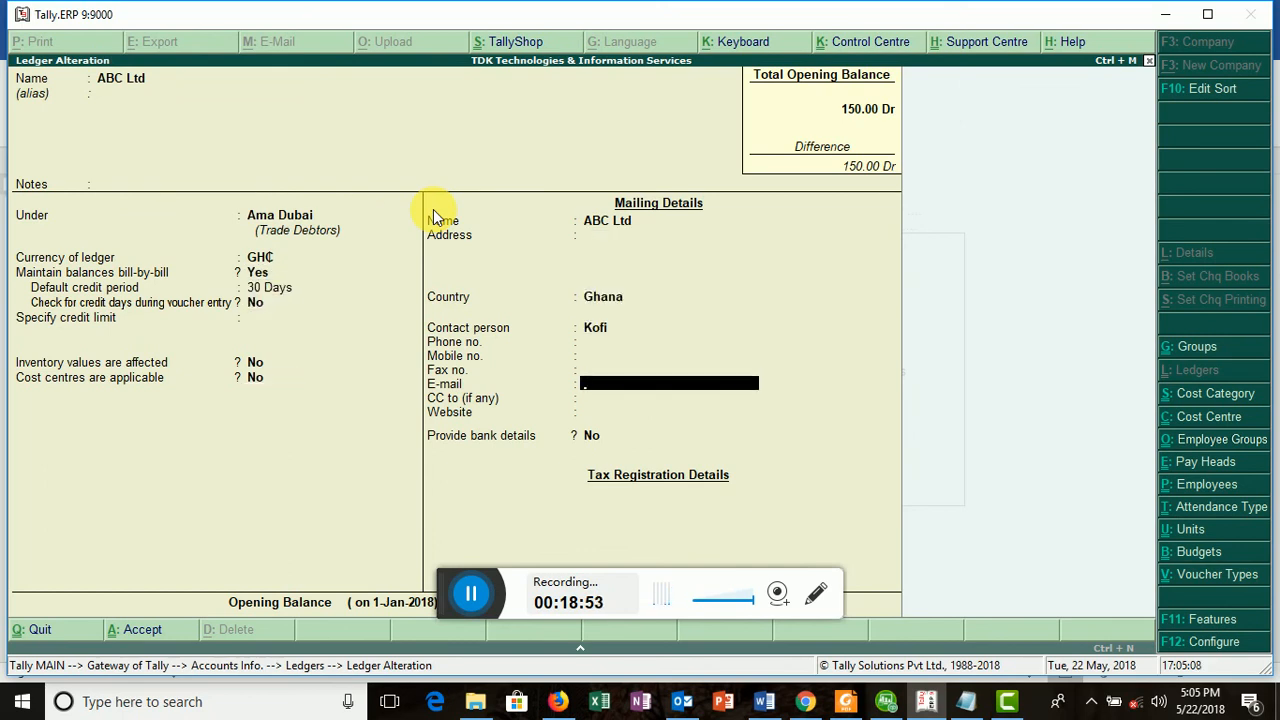
key("Up")
key("Return")
key("Return")
key("Return")
key("Return")
key("Return")
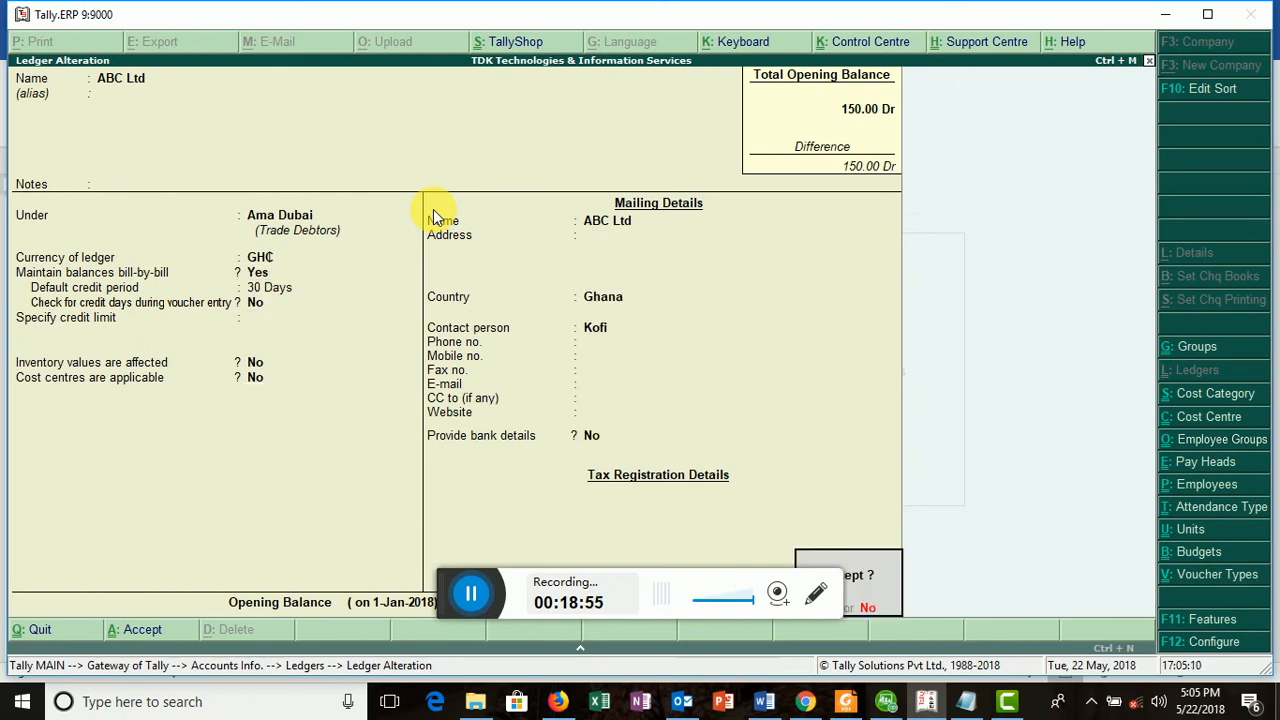
left_click(447, 222)
key("Return")
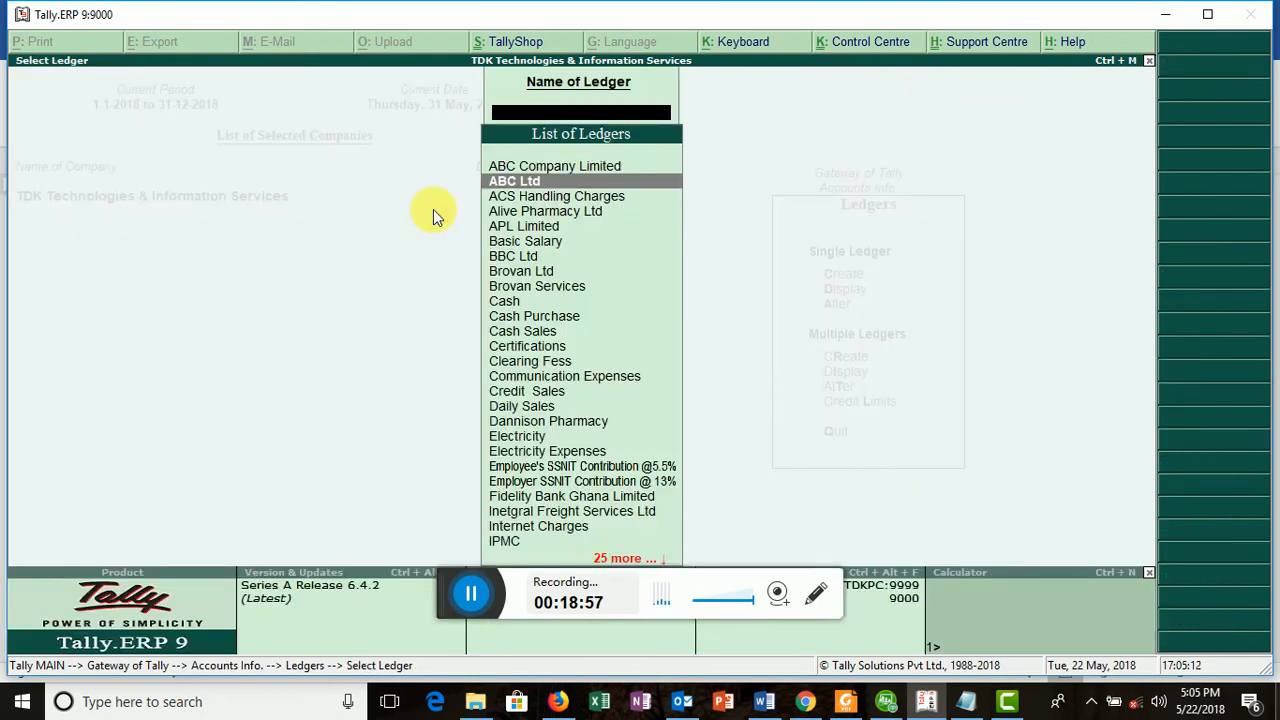
key("Escape")
key("Escape")
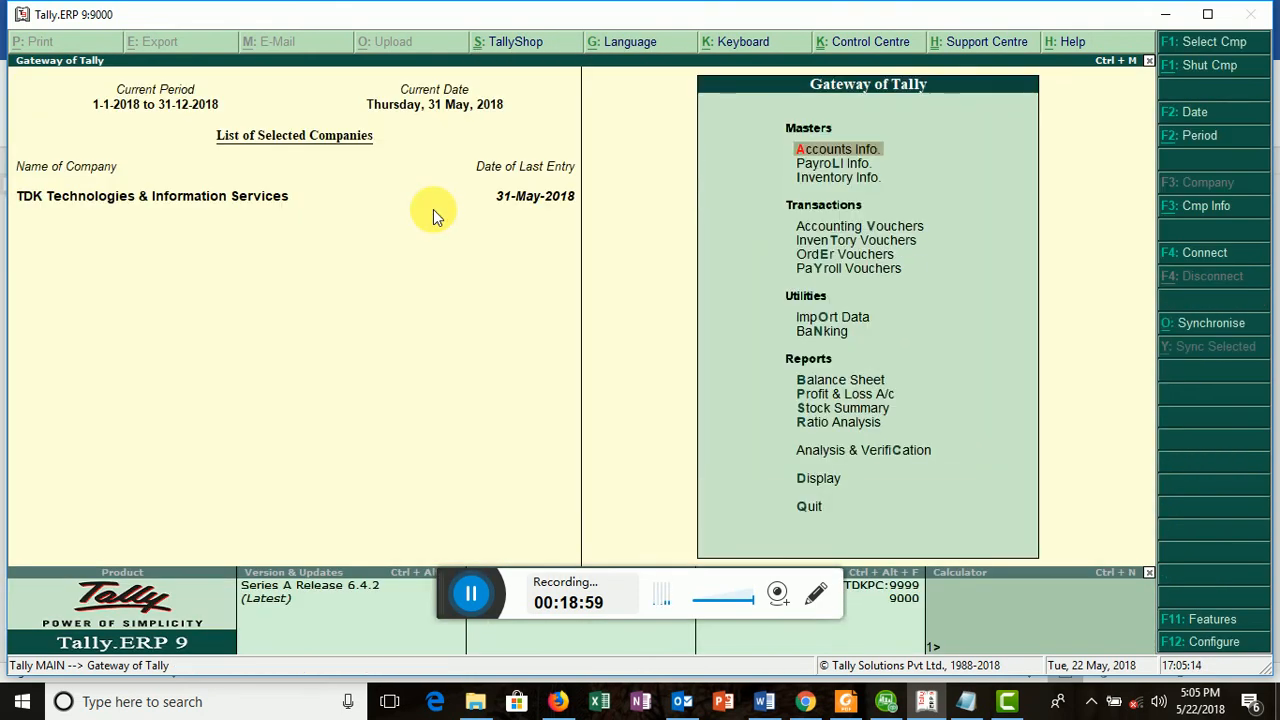
Display the Group Summary of the sales rep now assigned to ABC Ltd to check the regrouped customer
key("d")
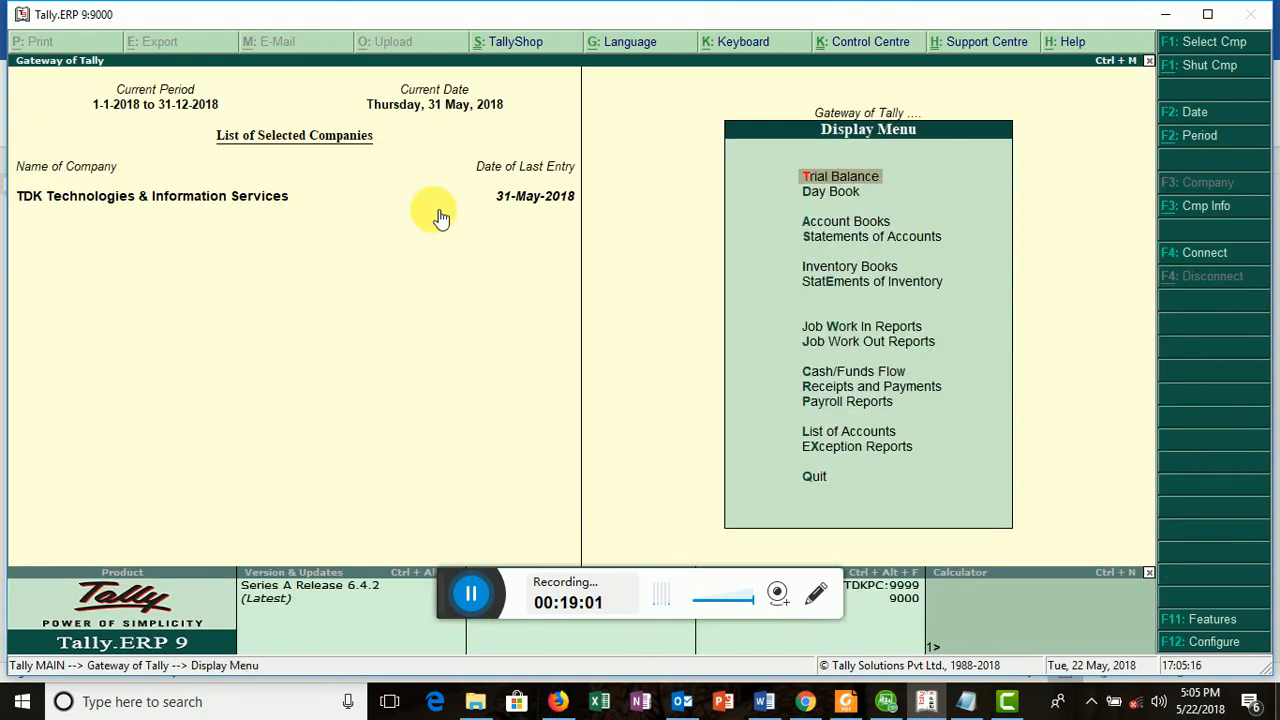
key("a")
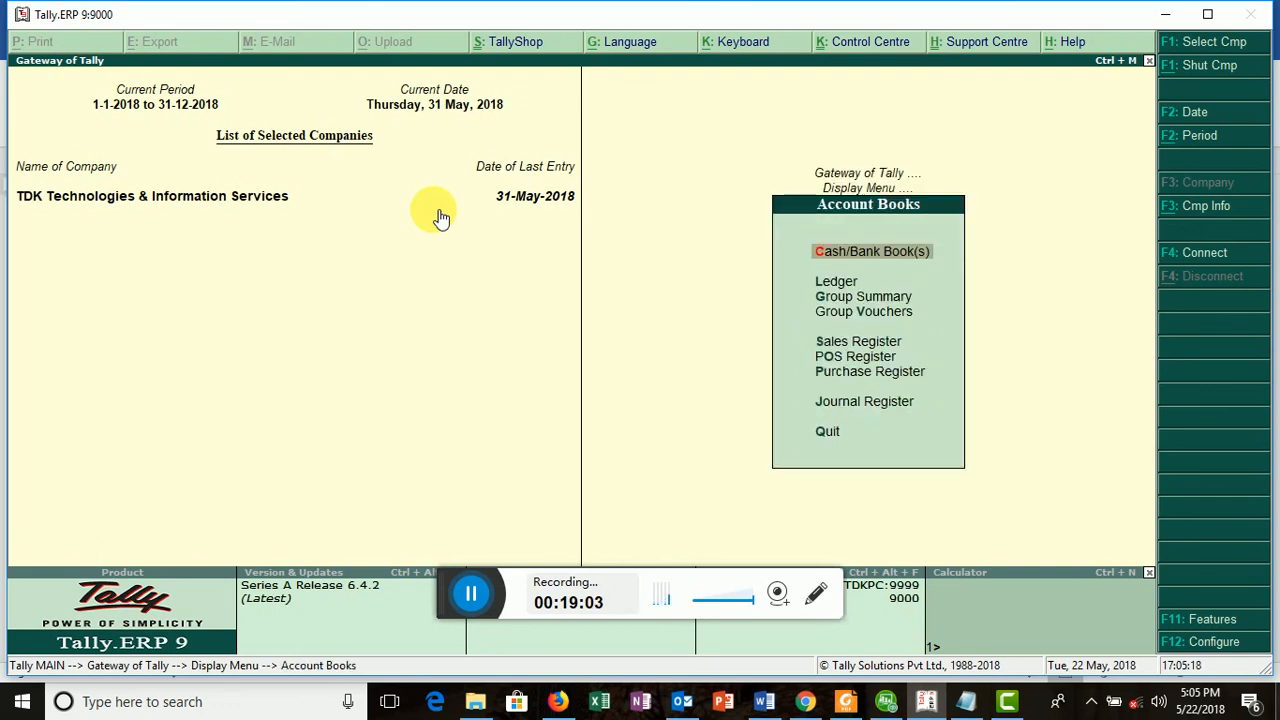
left_click(824, 299)
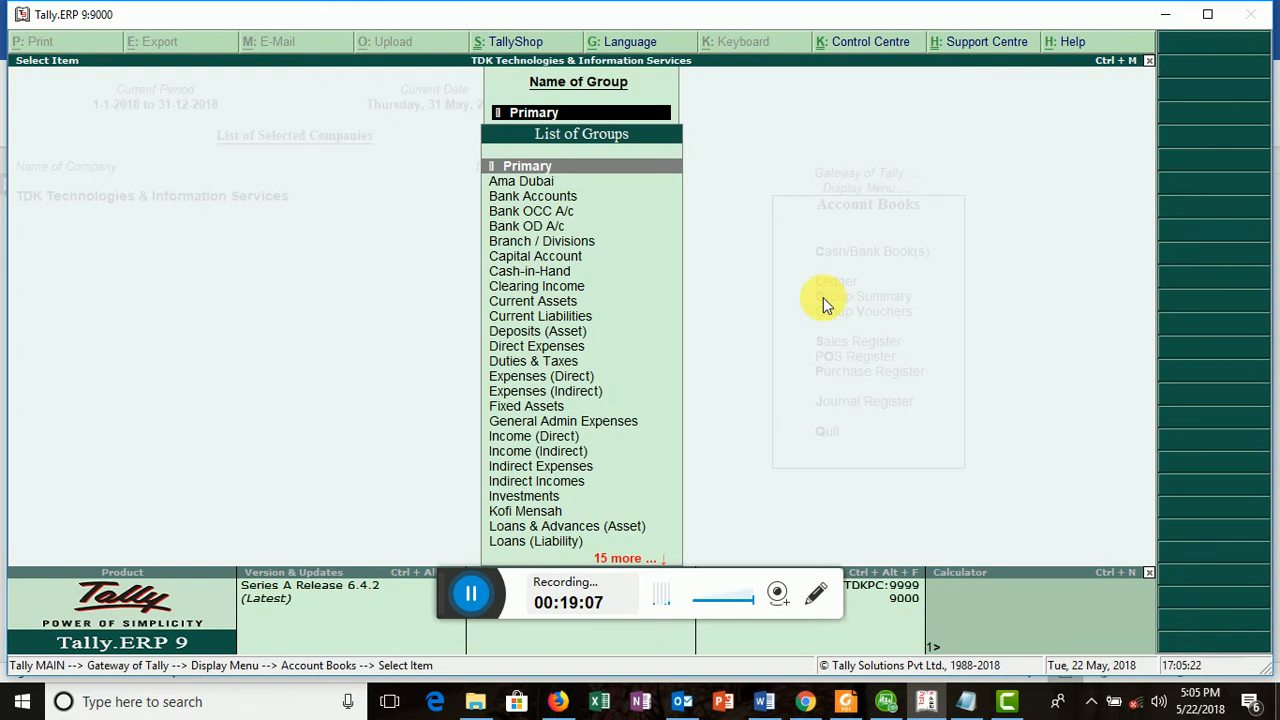
type("a")
key("Return")
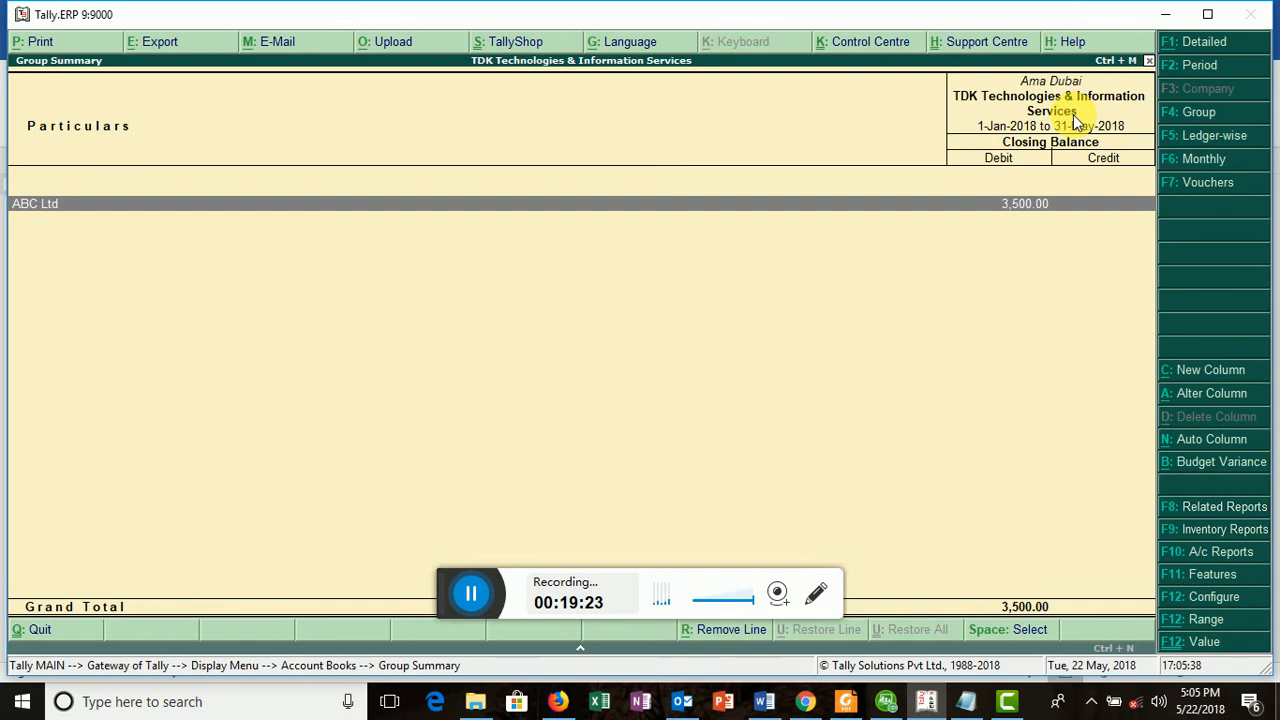
Display the Group Summary of the sales rep who handles QPR Ltd to compare the customer balances
key("Escape")
type("K")
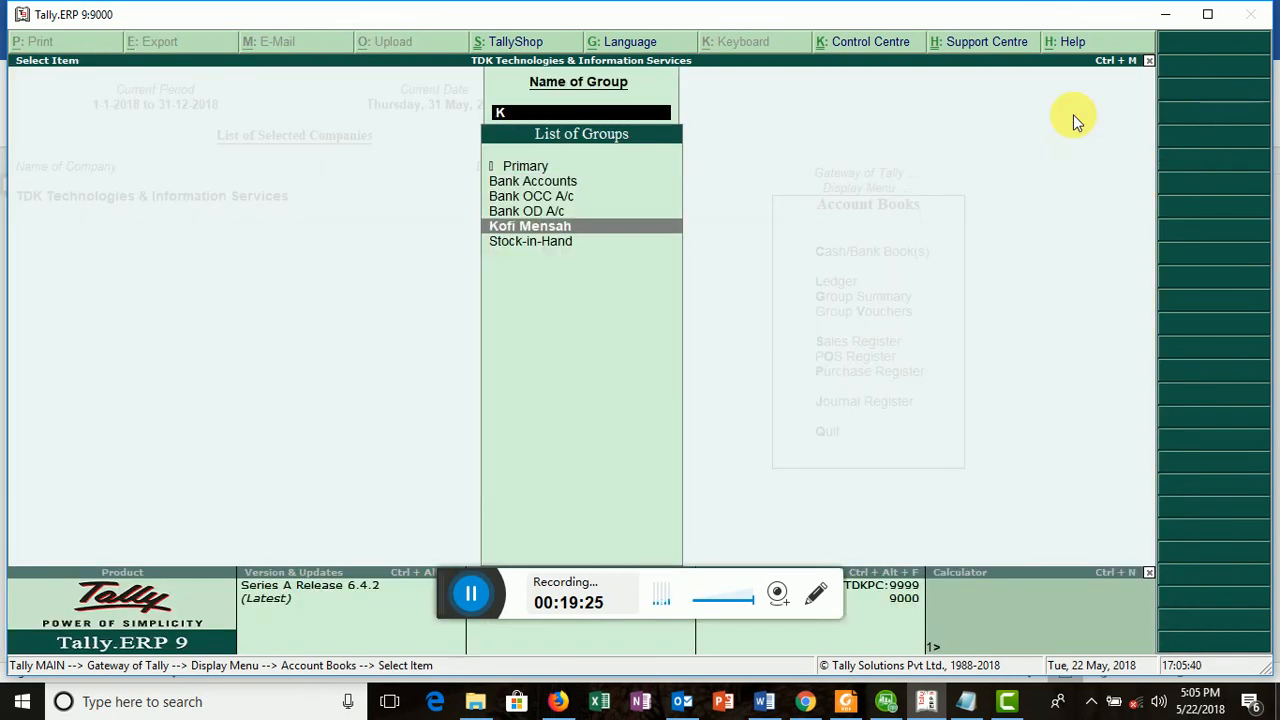
left_click(640, 221)
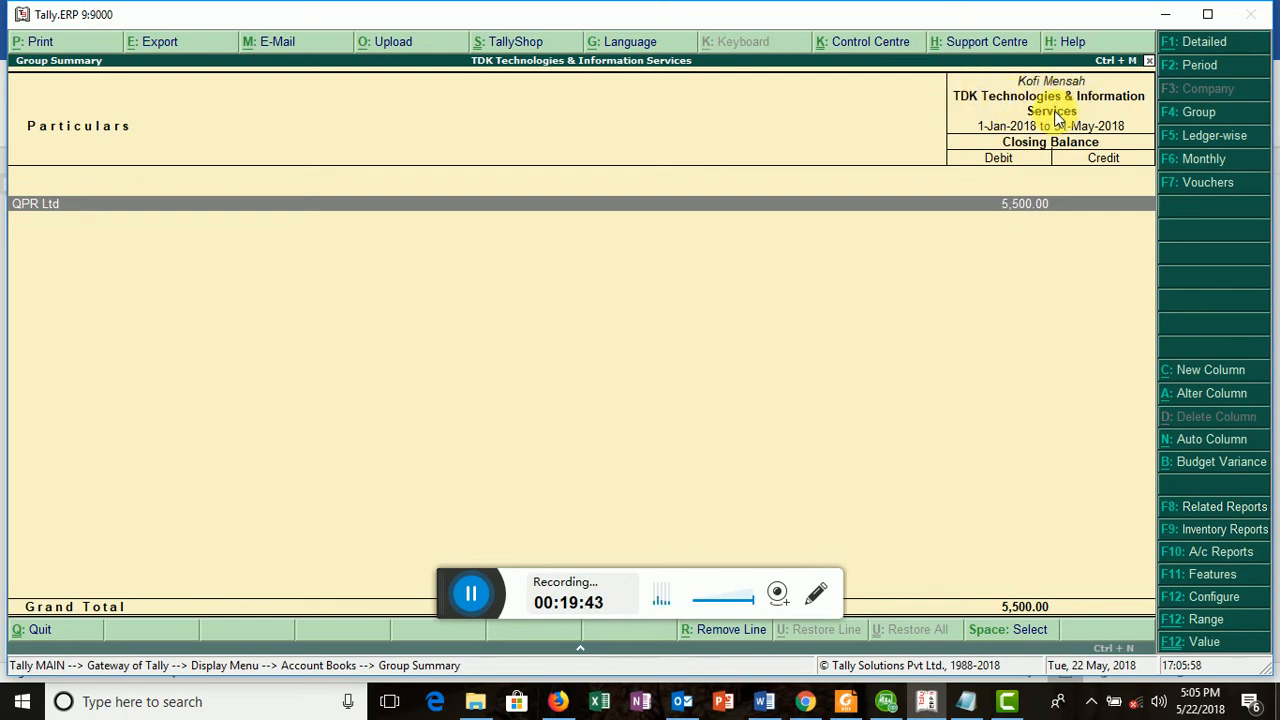
View the Group Summary's period settings without changing them, and close the reports back to the Gateway of Tally
left_click(1198, 66)
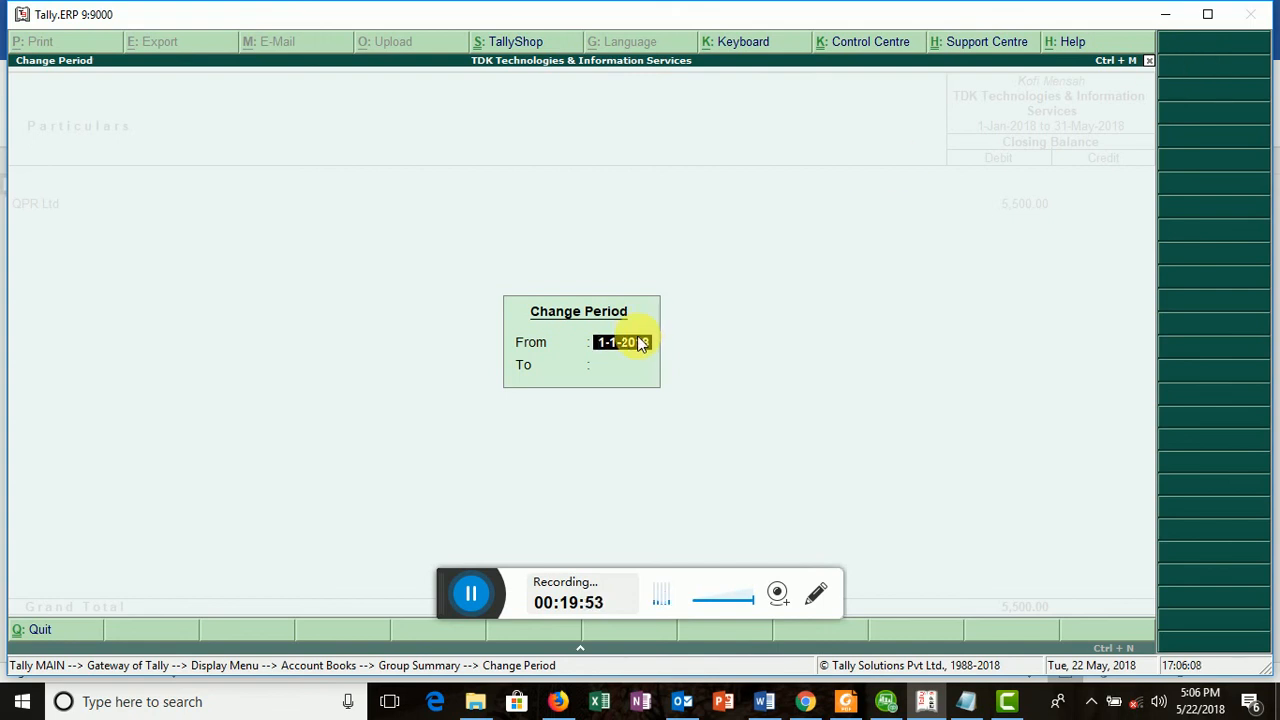
key("Escape")
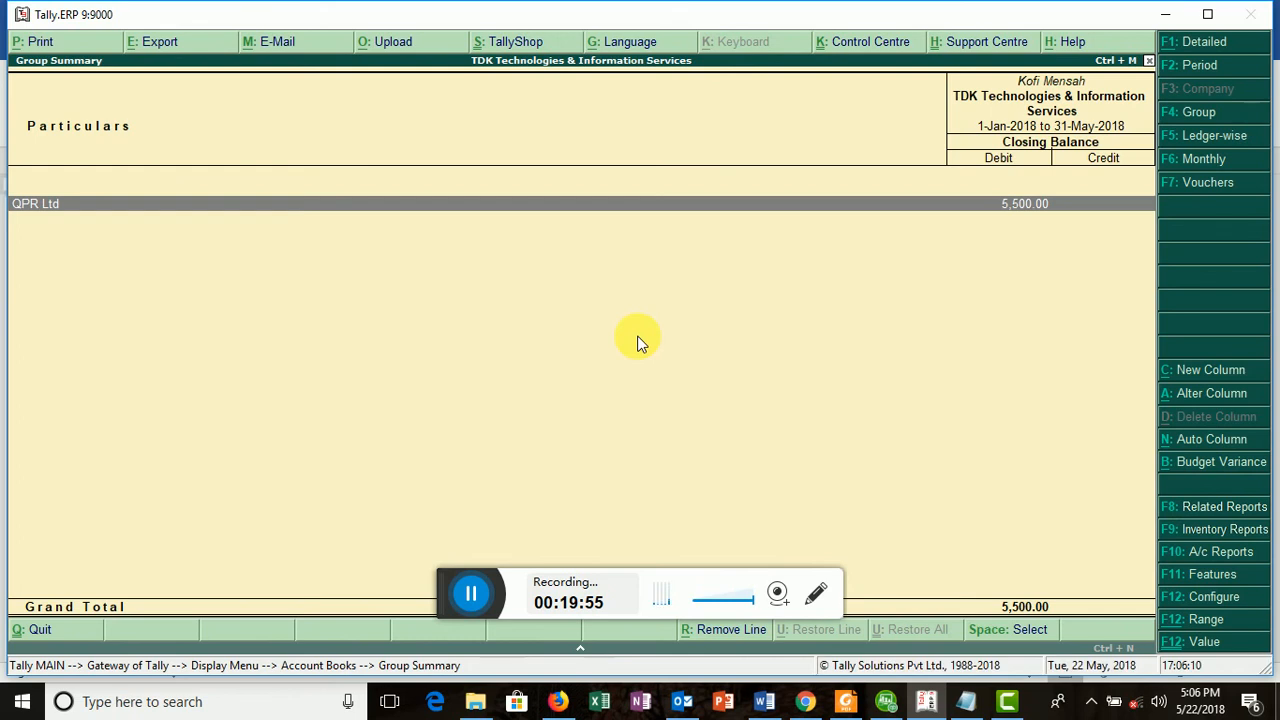
key("F4")
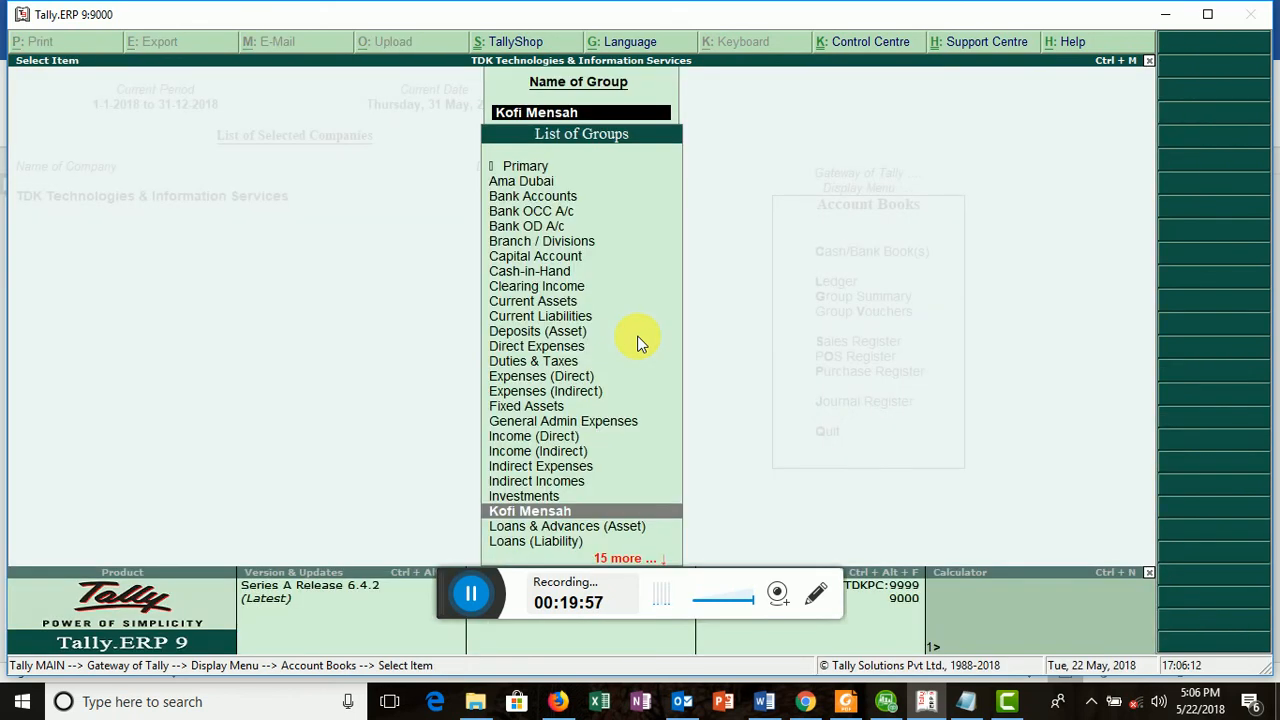
key("Escape")
key("Escape")
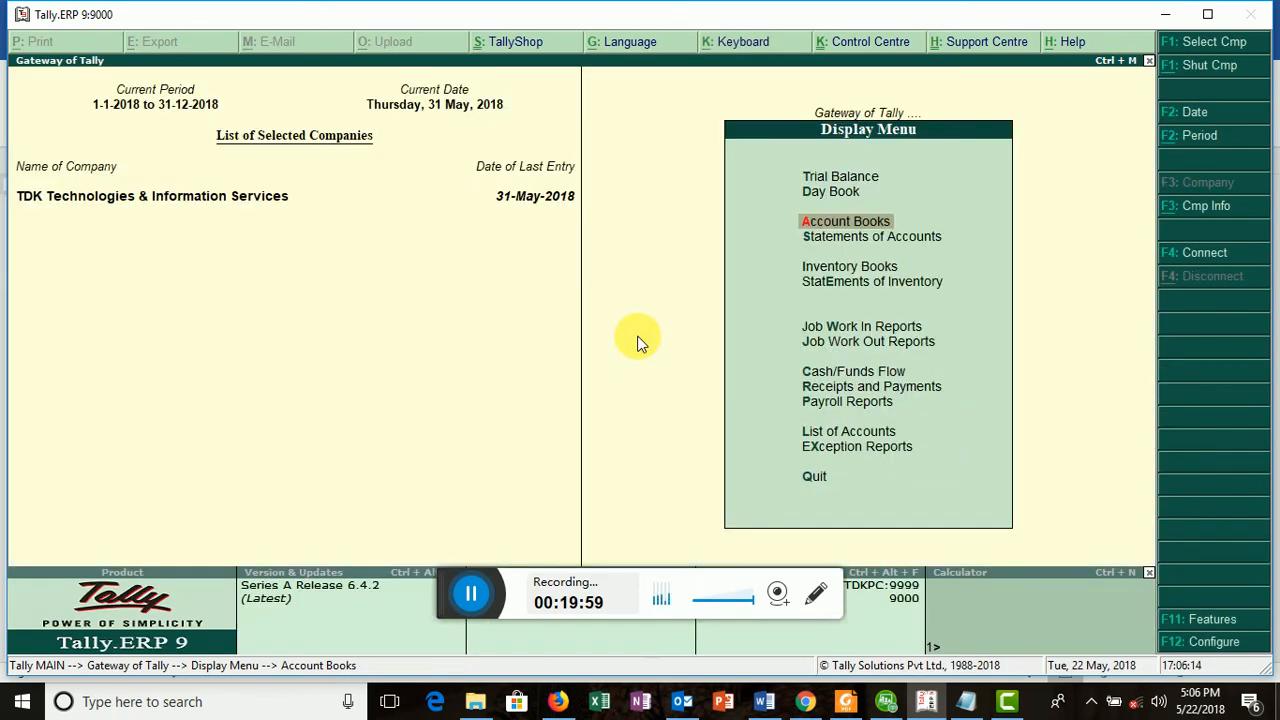
key("Escape")
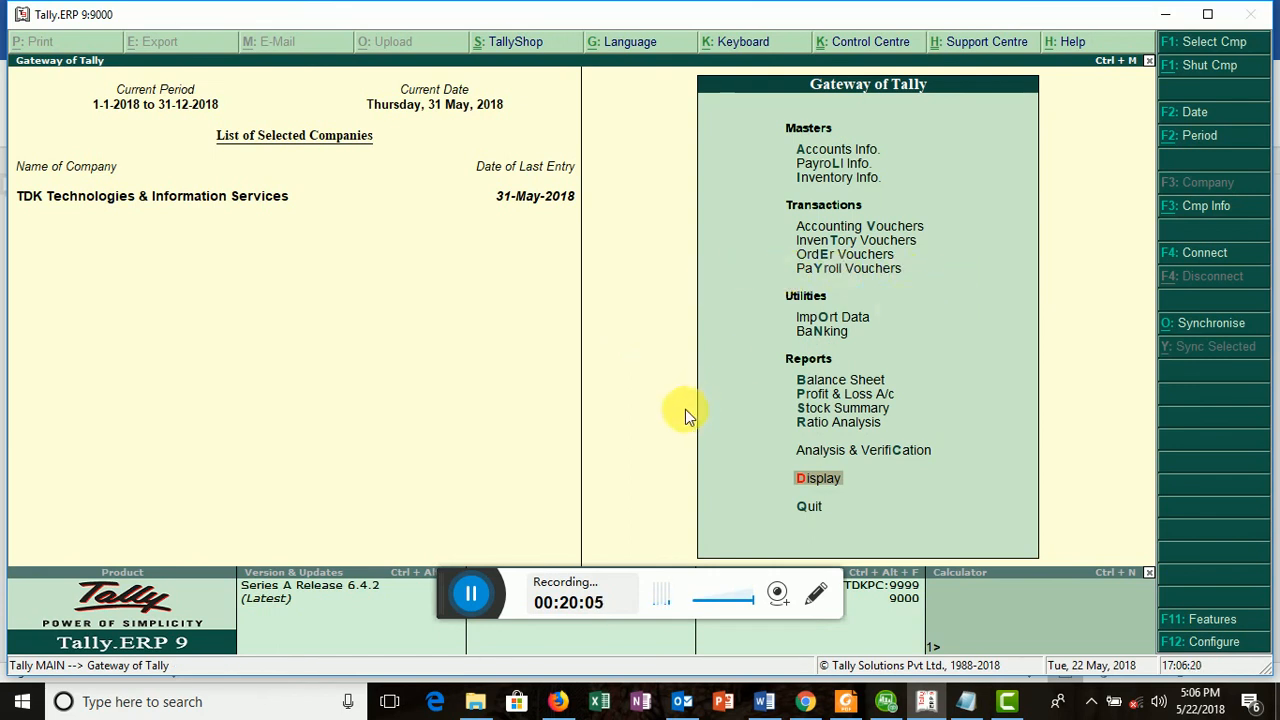
Switch to the Word instructions document and show its letterhead and the list of setup steps
left_click(767, 706)
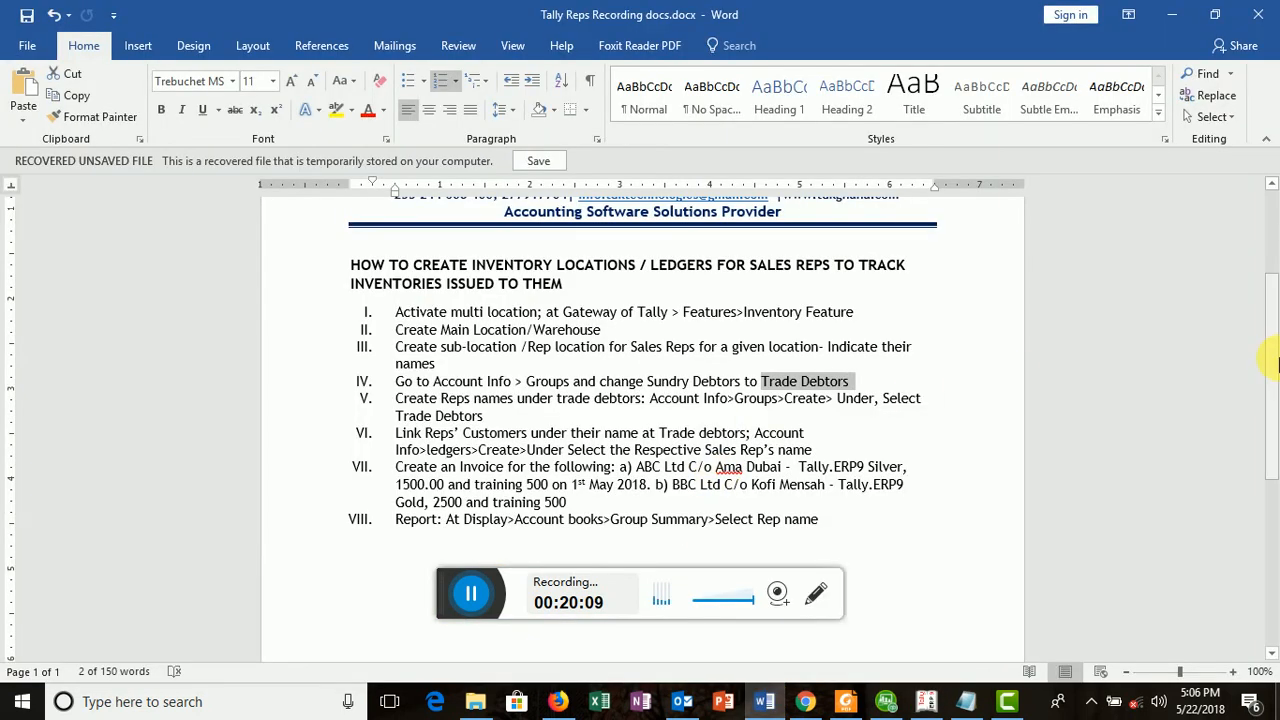
scroll(1272, 328, "up", 1)
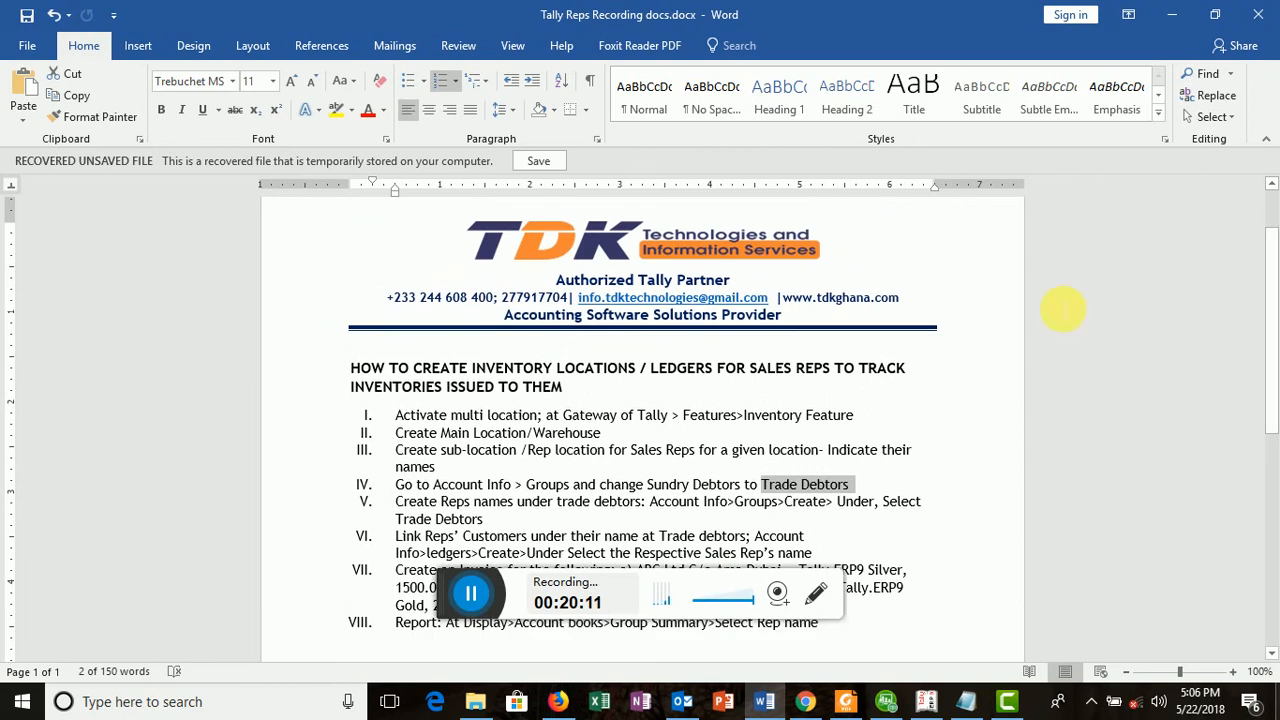